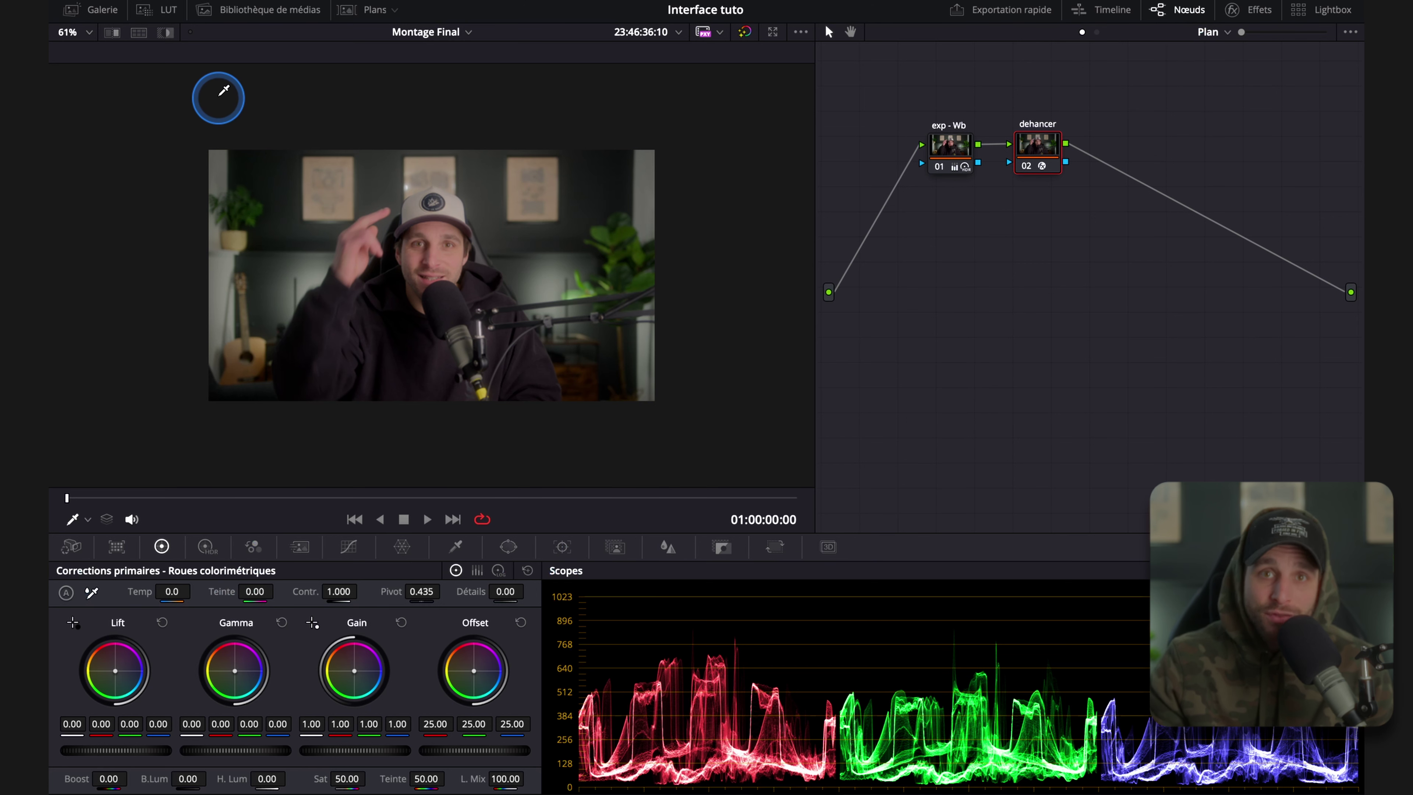
# Open the media pool's Drone folder and select, then deselect, the Québec a vol d'oiseau.mp4 clip.
pyautogui.click(289, 11)
pyautogui.click(276, 287)
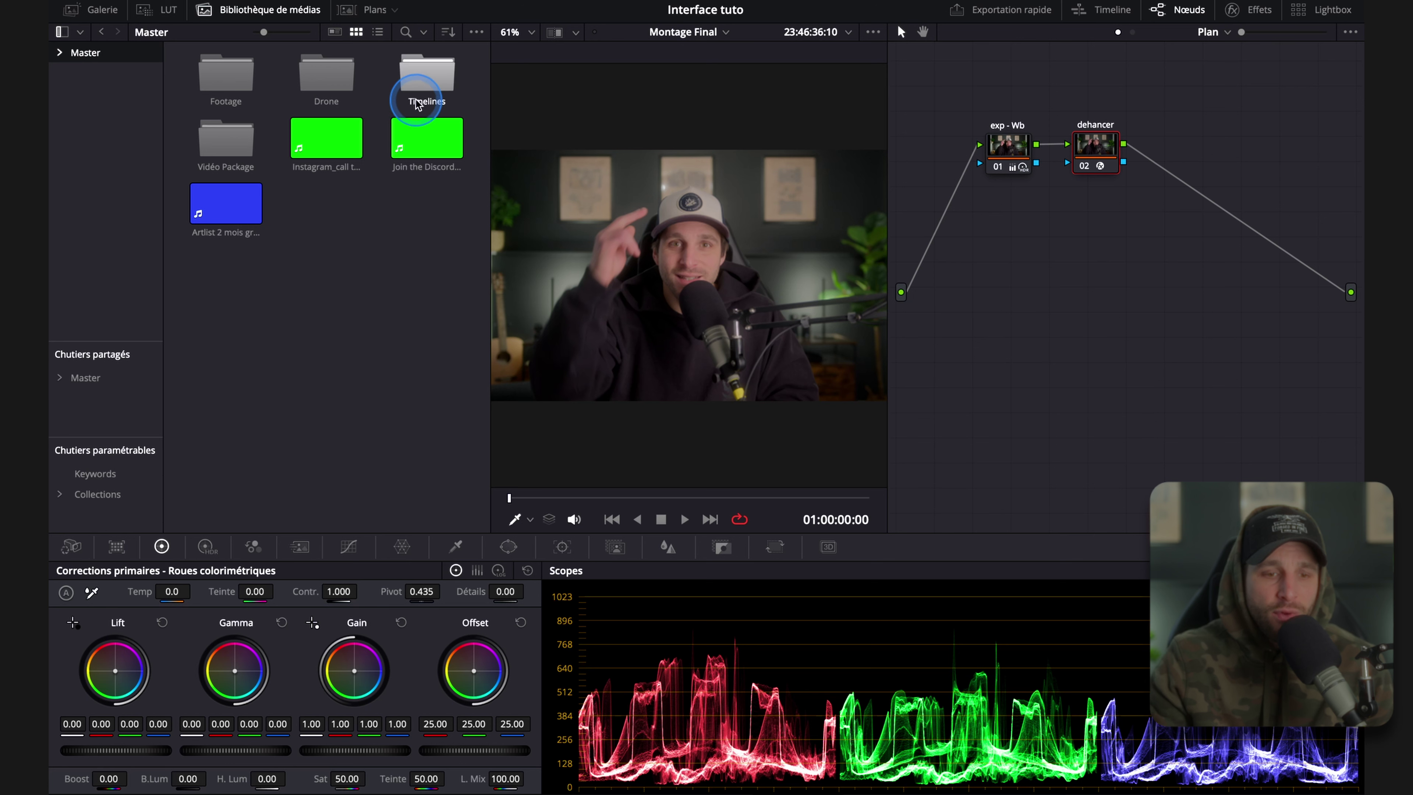
pyautogui.doubleClick(315, 78)
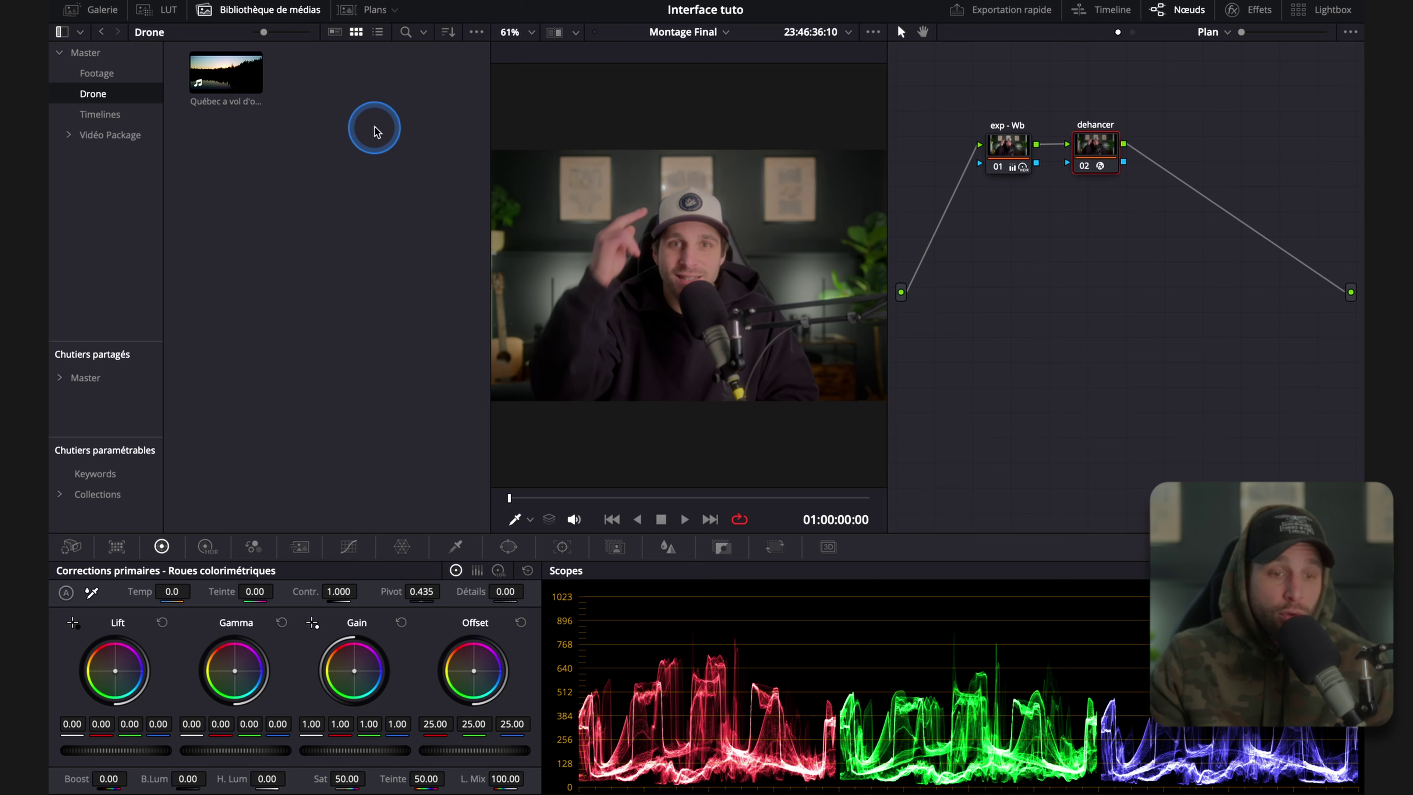
pyautogui.click(223, 89)
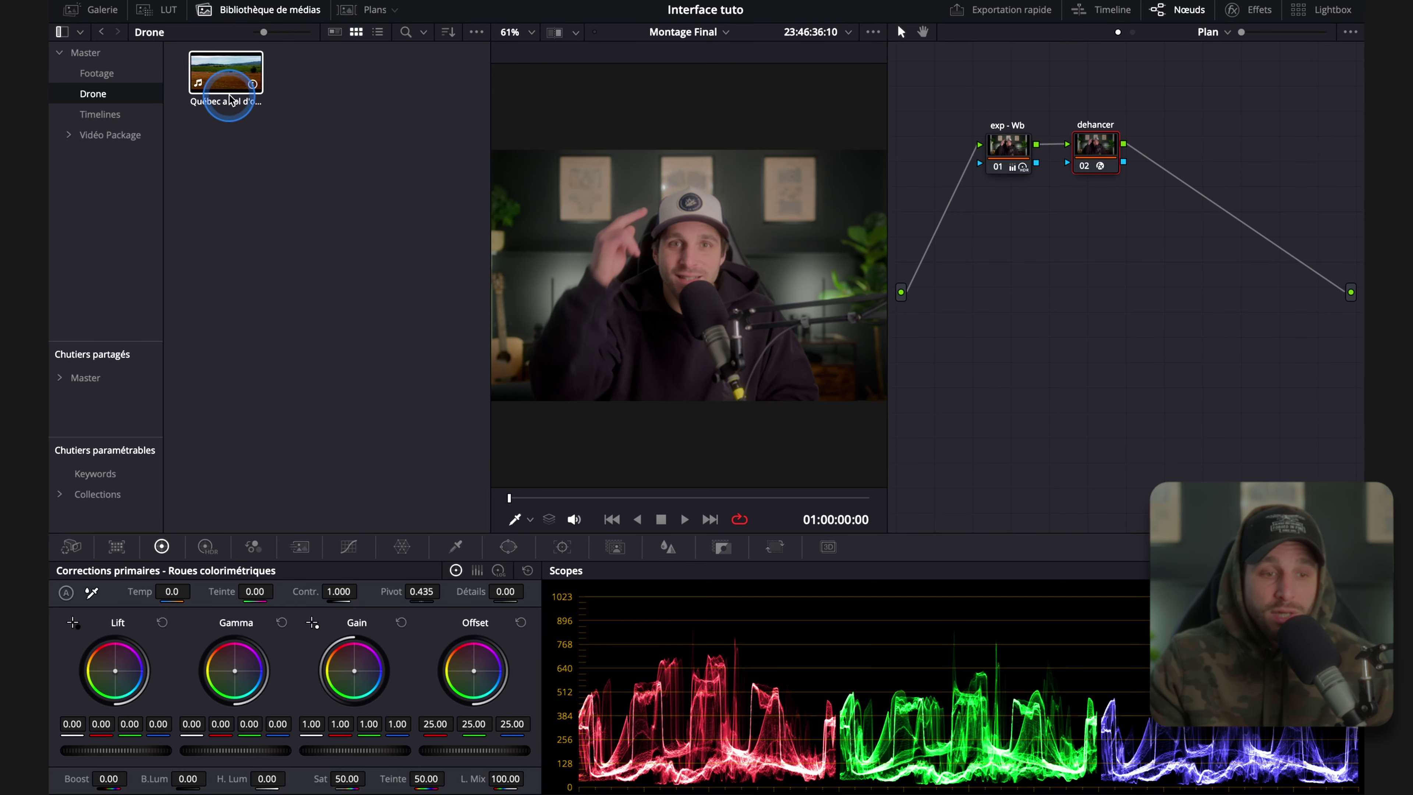
pyautogui.click(278, 84)
# Try the metadata and list views, return to Master bin thumbnails, and close the media pool.
pyautogui.click(335, 34)
pyautogui.click(377, 32)
pyautogui.click(425, 111)
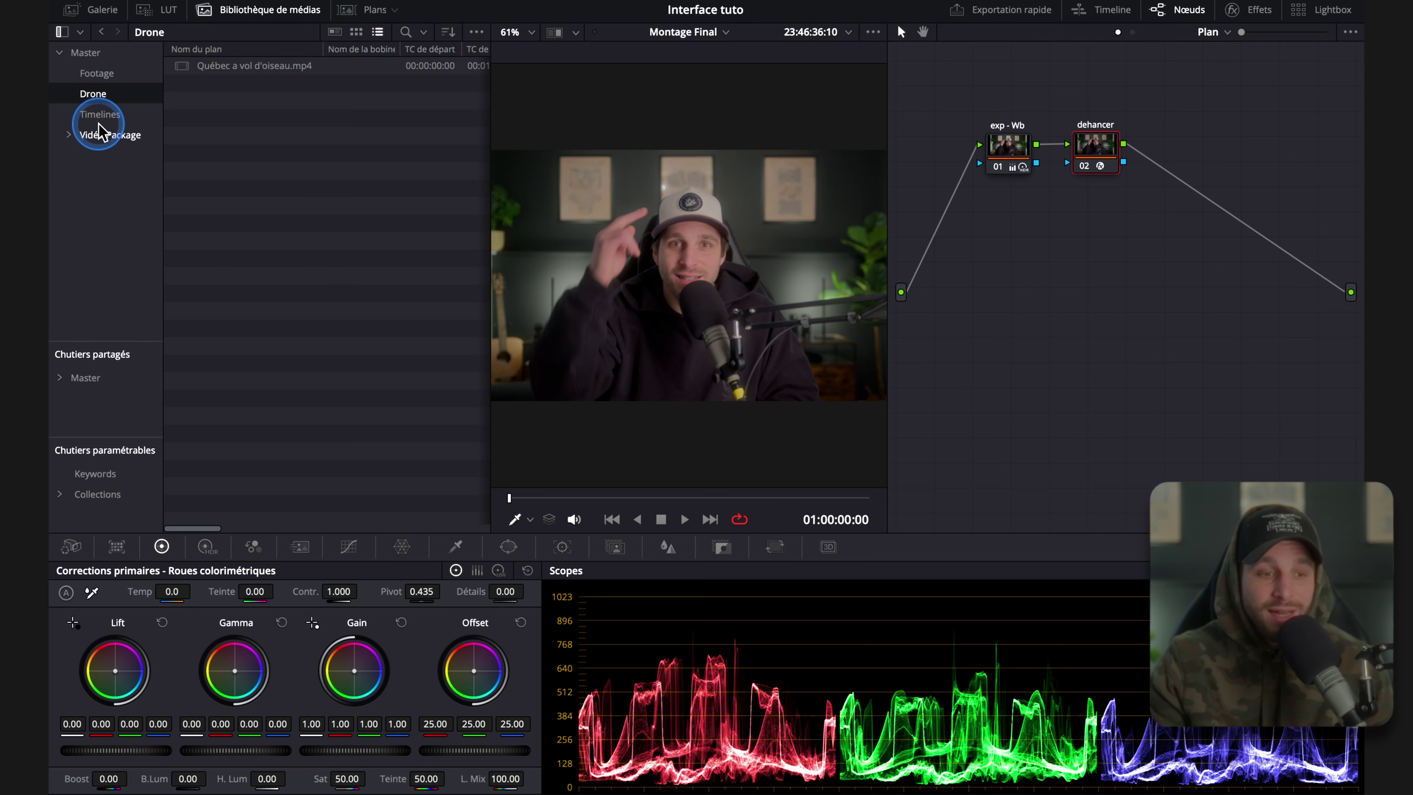
pyautogui.click(87, 60)
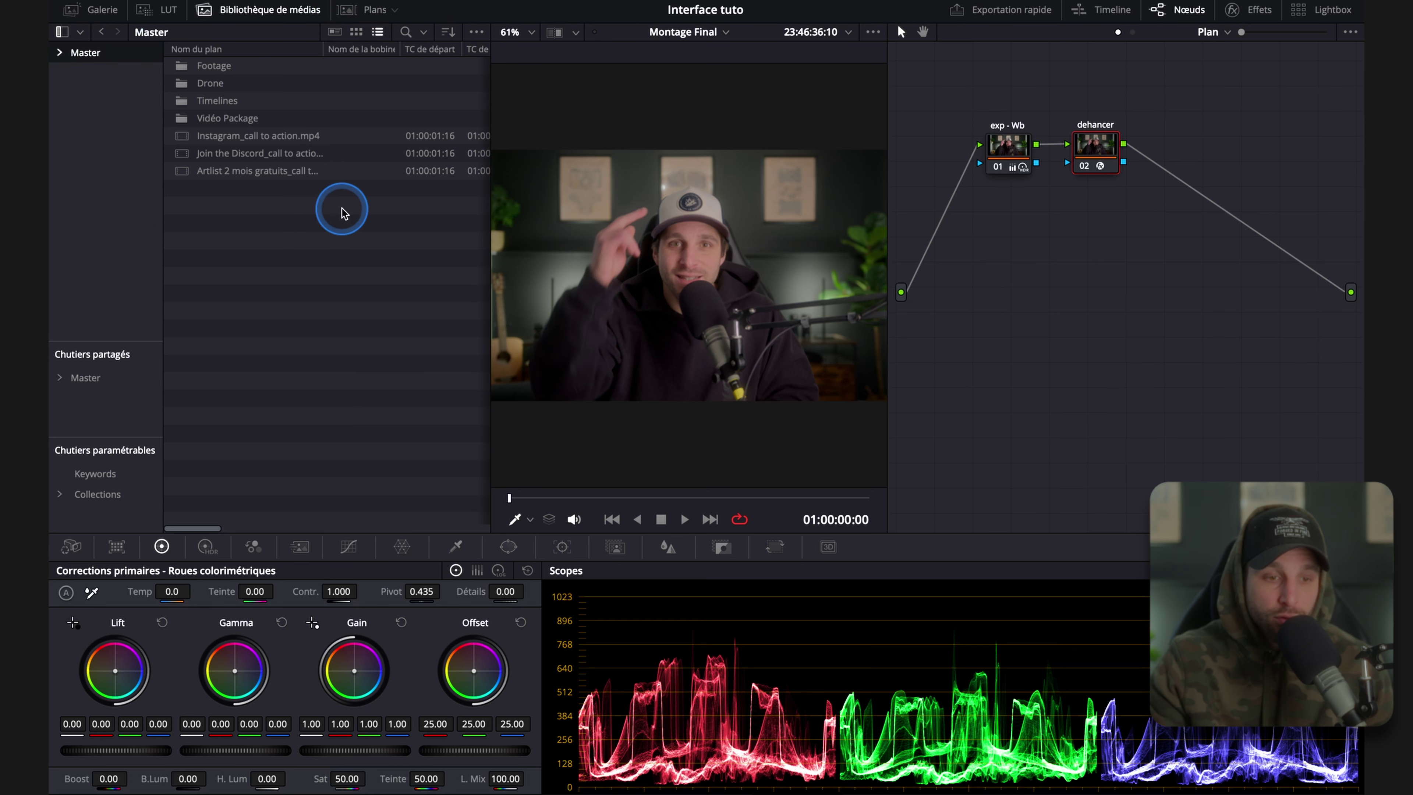
pyautogui.click(356, 32)
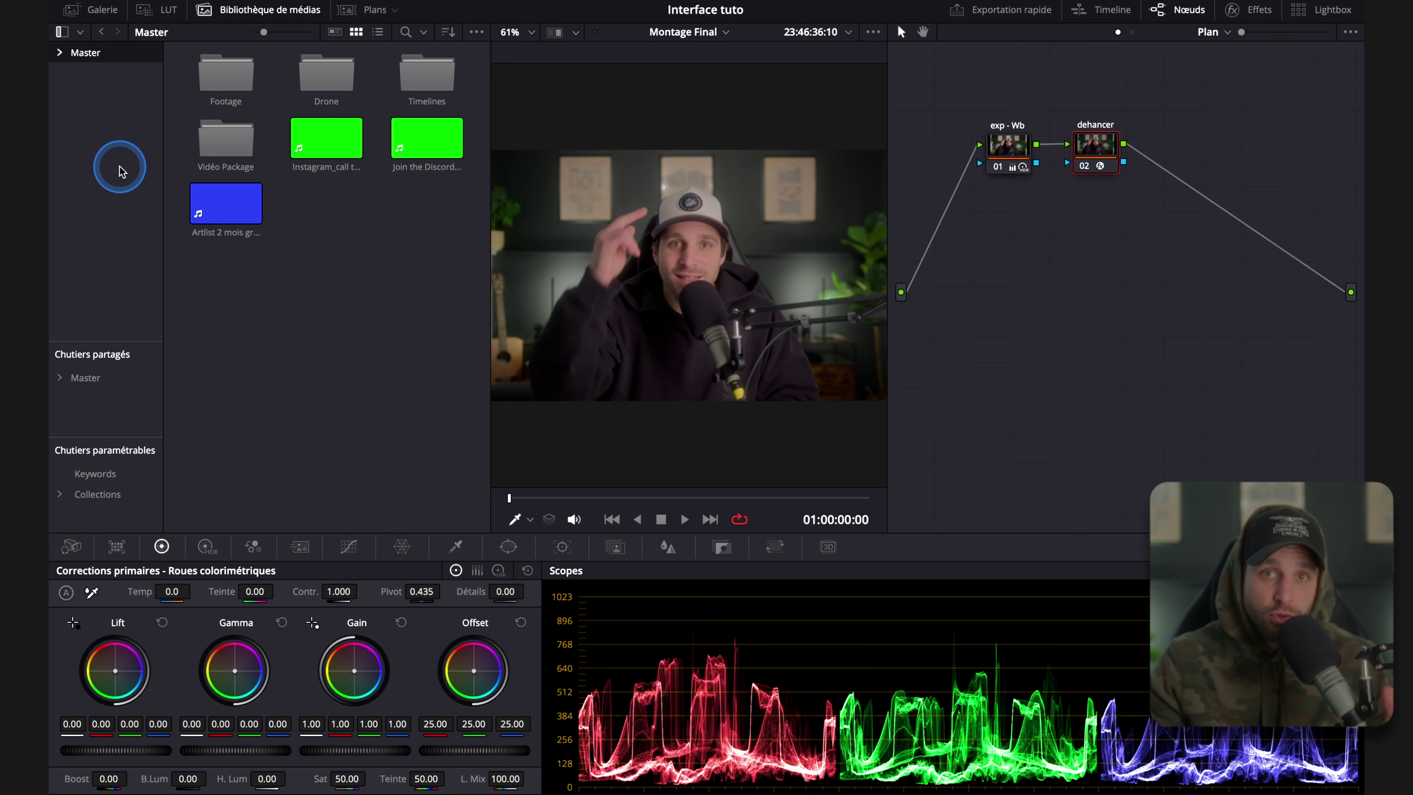
pyautogui.click(299, 11)
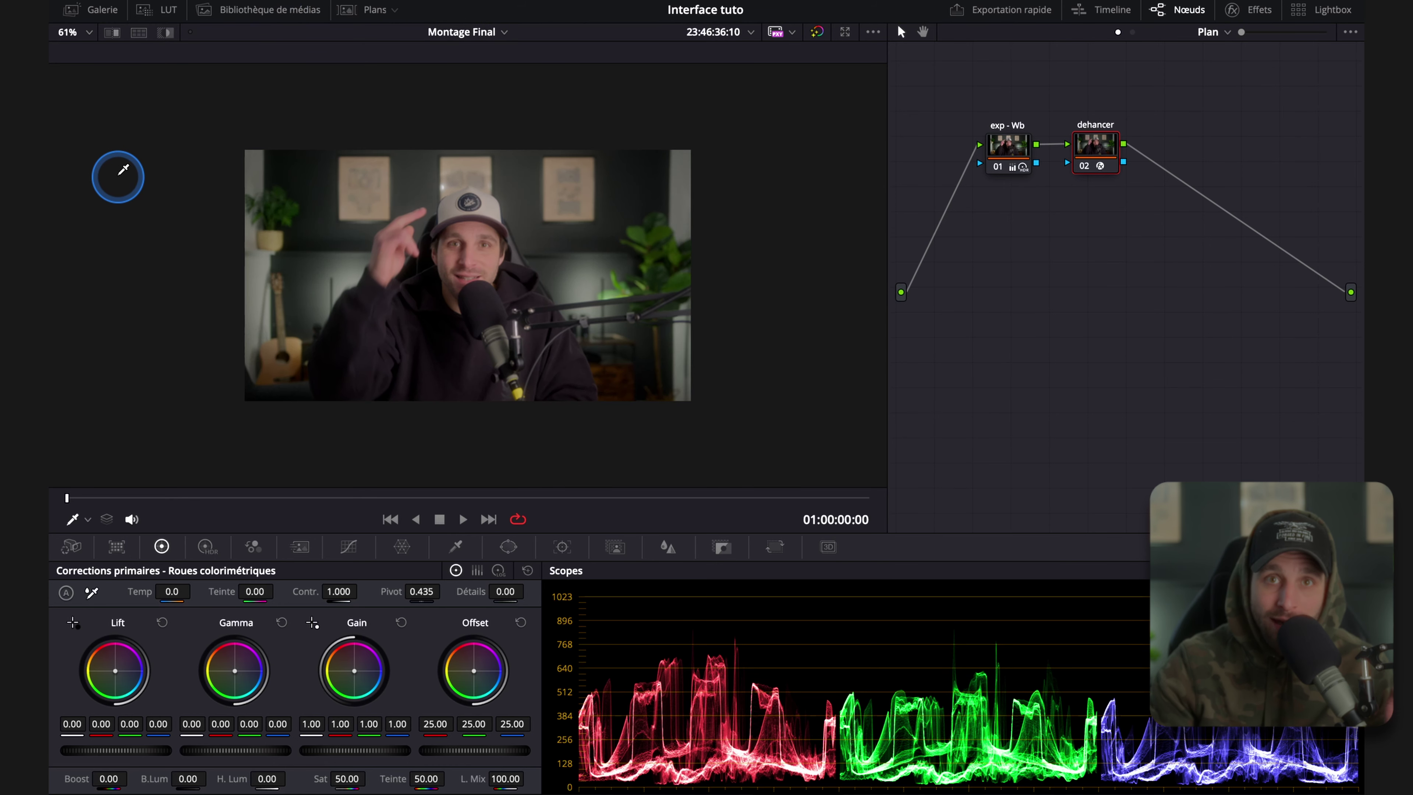
# Capture the current frame as still 3.1.2 in Images de référence 1, then load clip 03.
pyautogui.click(101, 14)
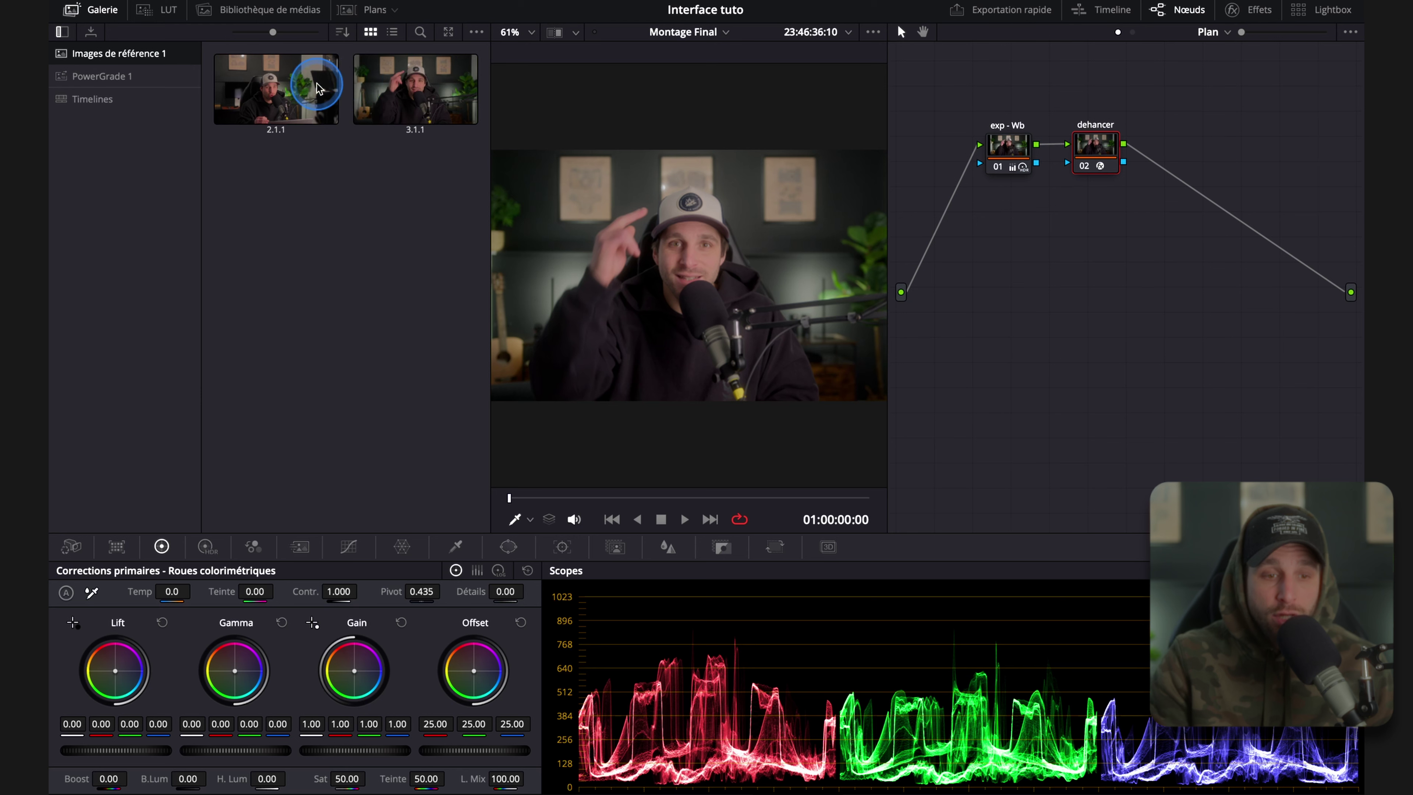
pyautogui.click(92, 53)
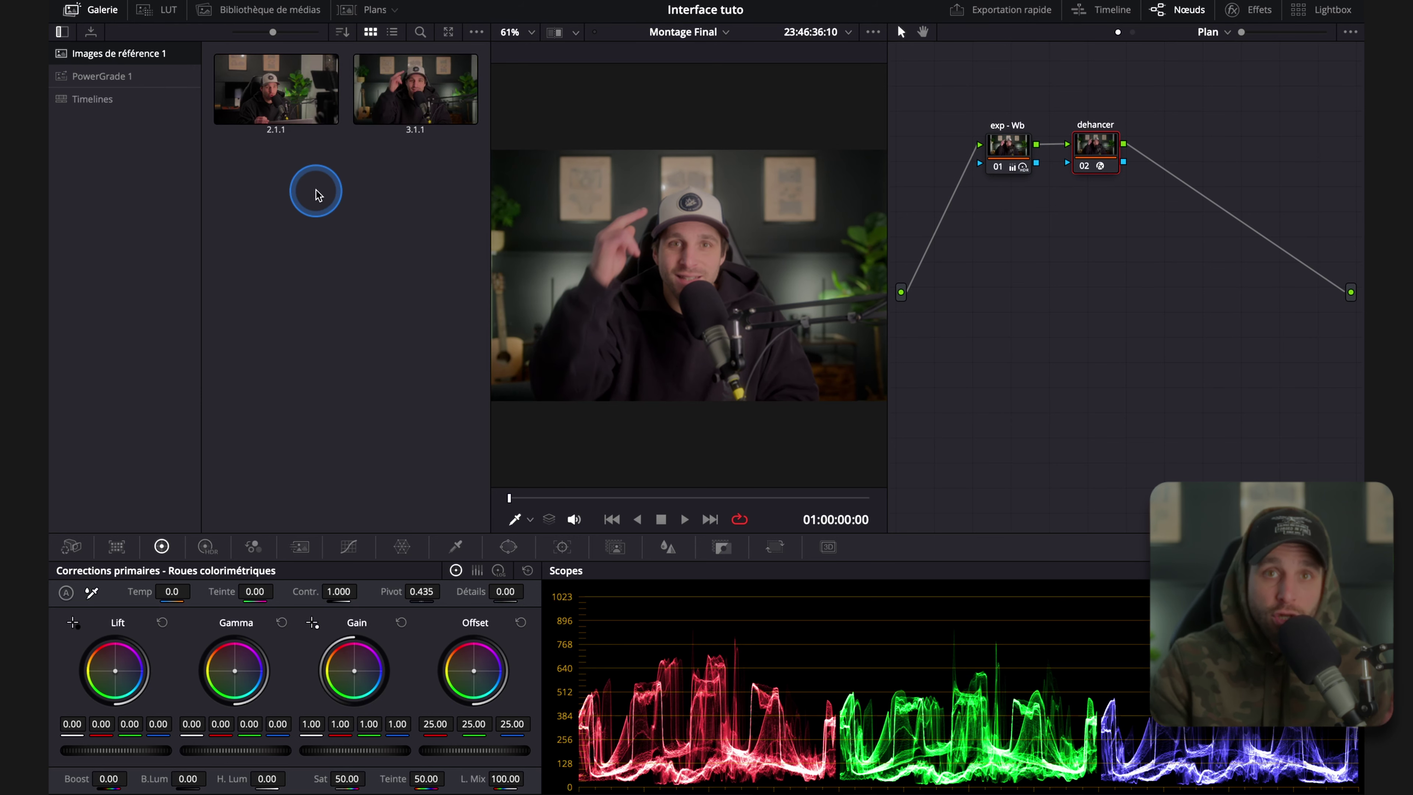
pyautogui.scroll(-1, 690, 278)
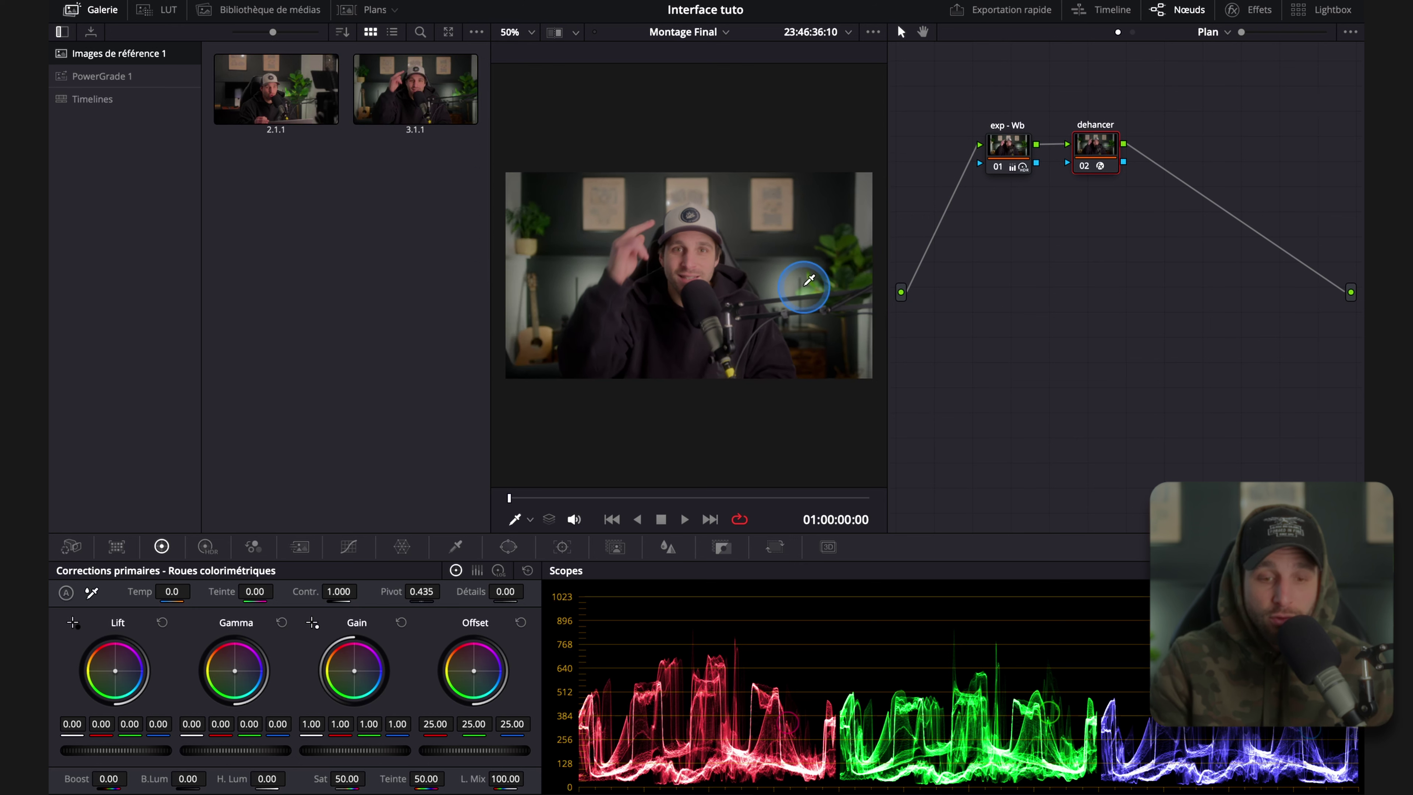
pyautogui.rightClick(768, 235)
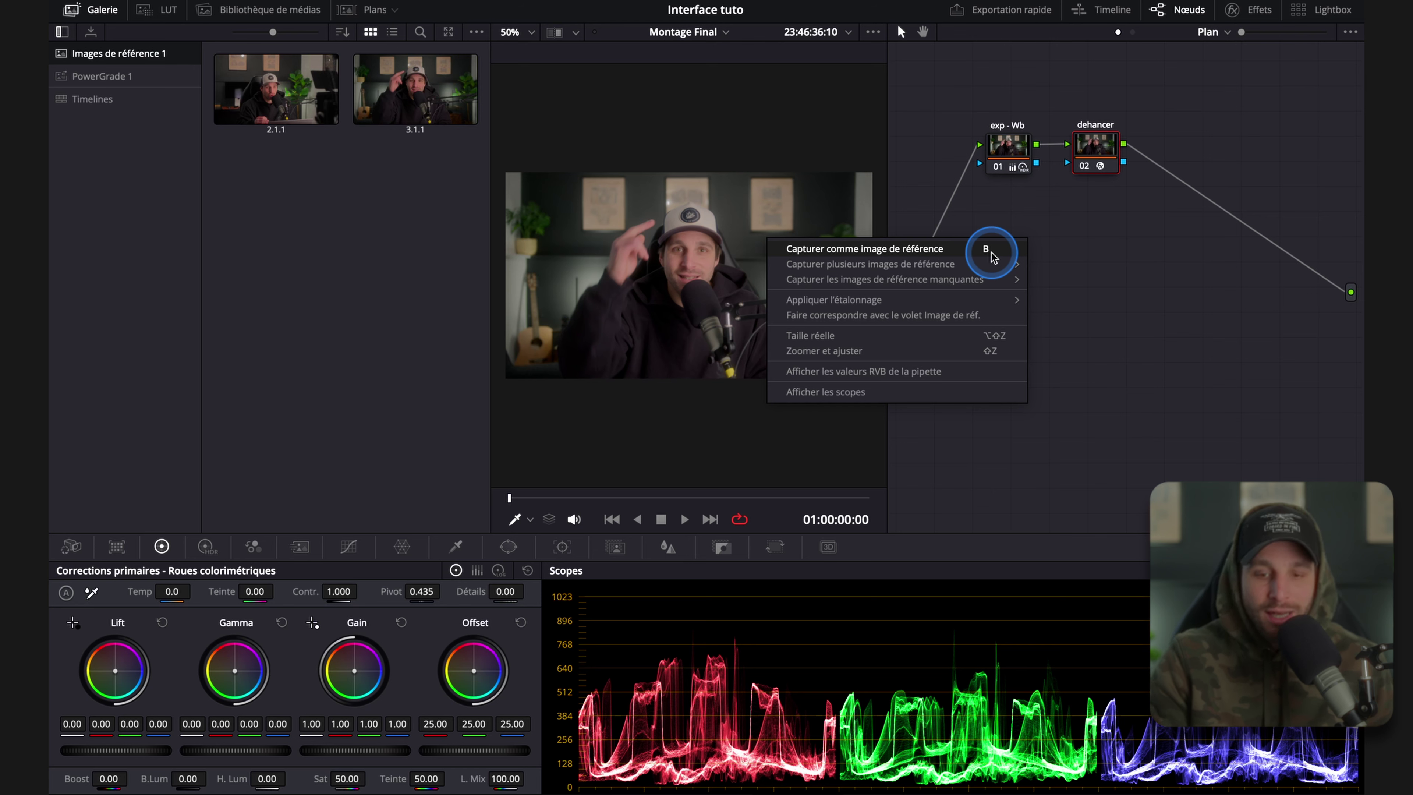
pyautogui.click(923, 256)
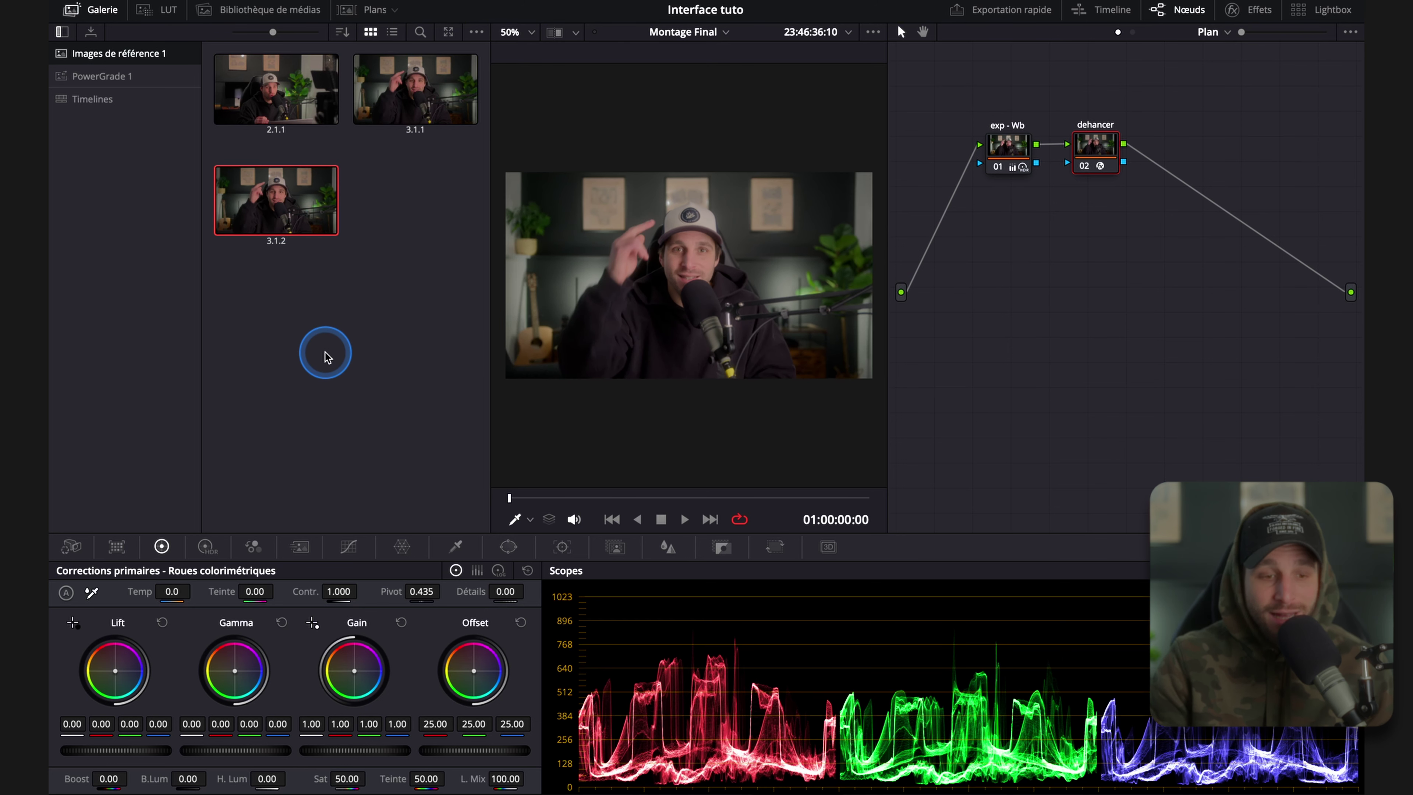
pyautogui.click(376, 14)
pyautogui.click(309, 473)
# Preview still 3.1.2's look and apply its grade to clip 03, then hide the clip strip.
pyautogui.click(726, 237)
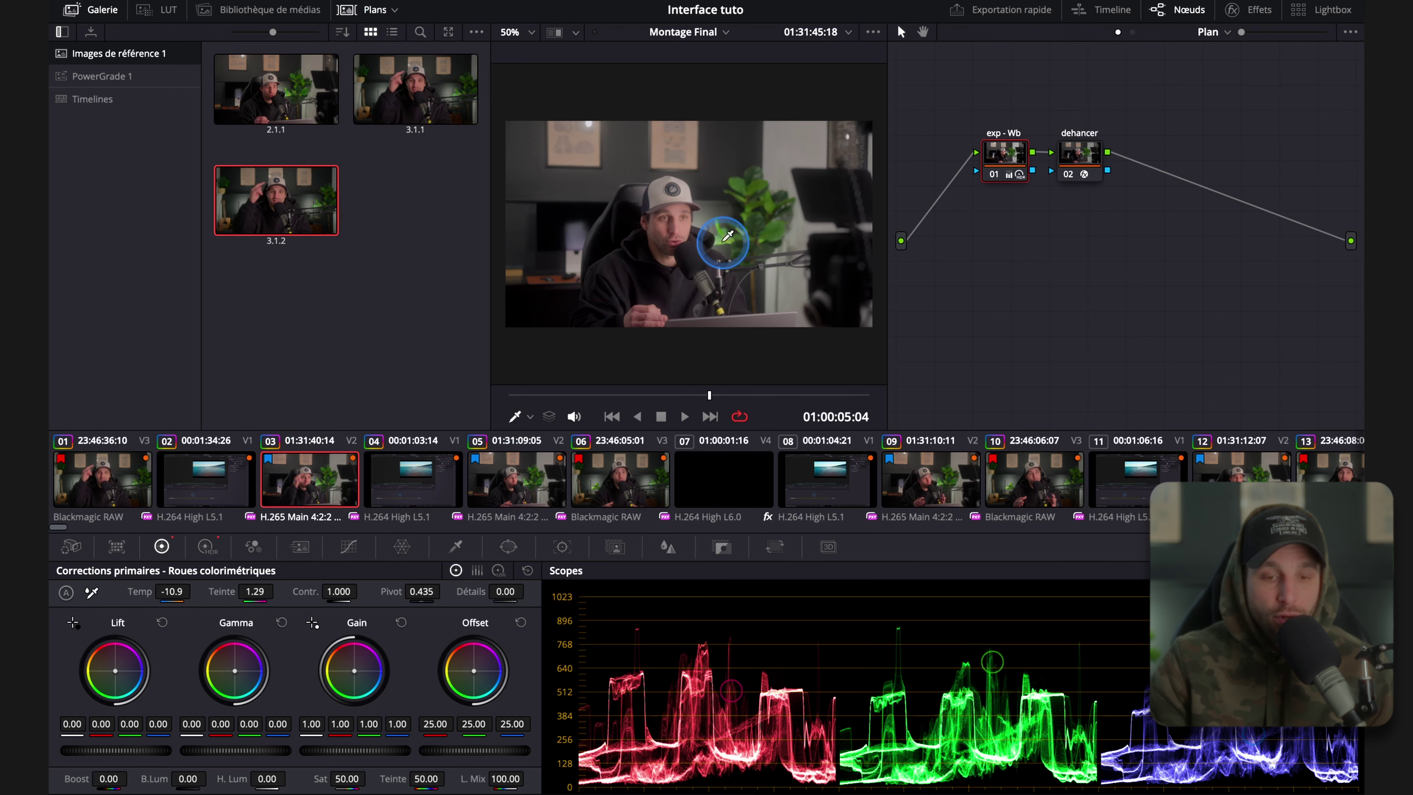
pyautogui.moveTo(278, 204); pyautogui.dragTo(334, 482)
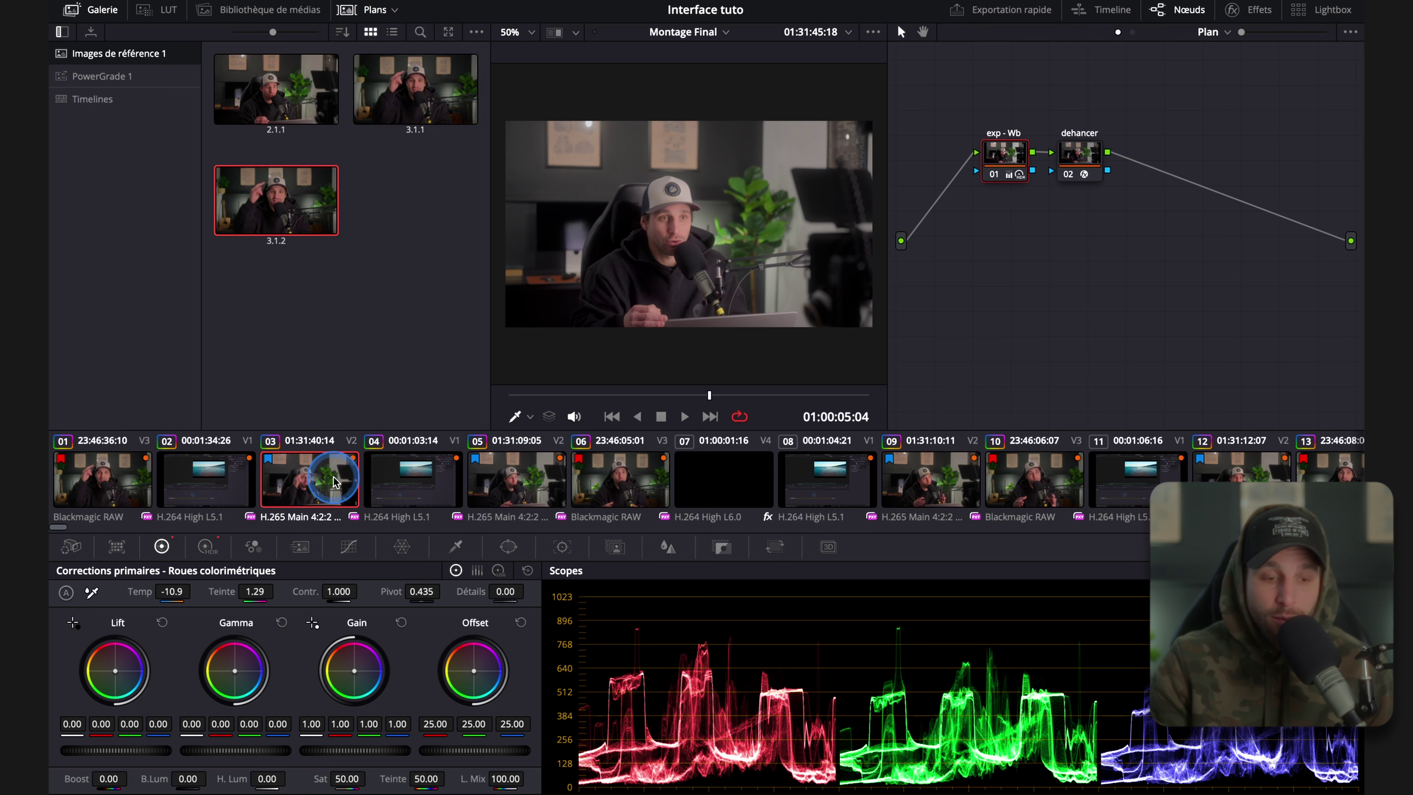
pyautogui.rightClick(285, 205)
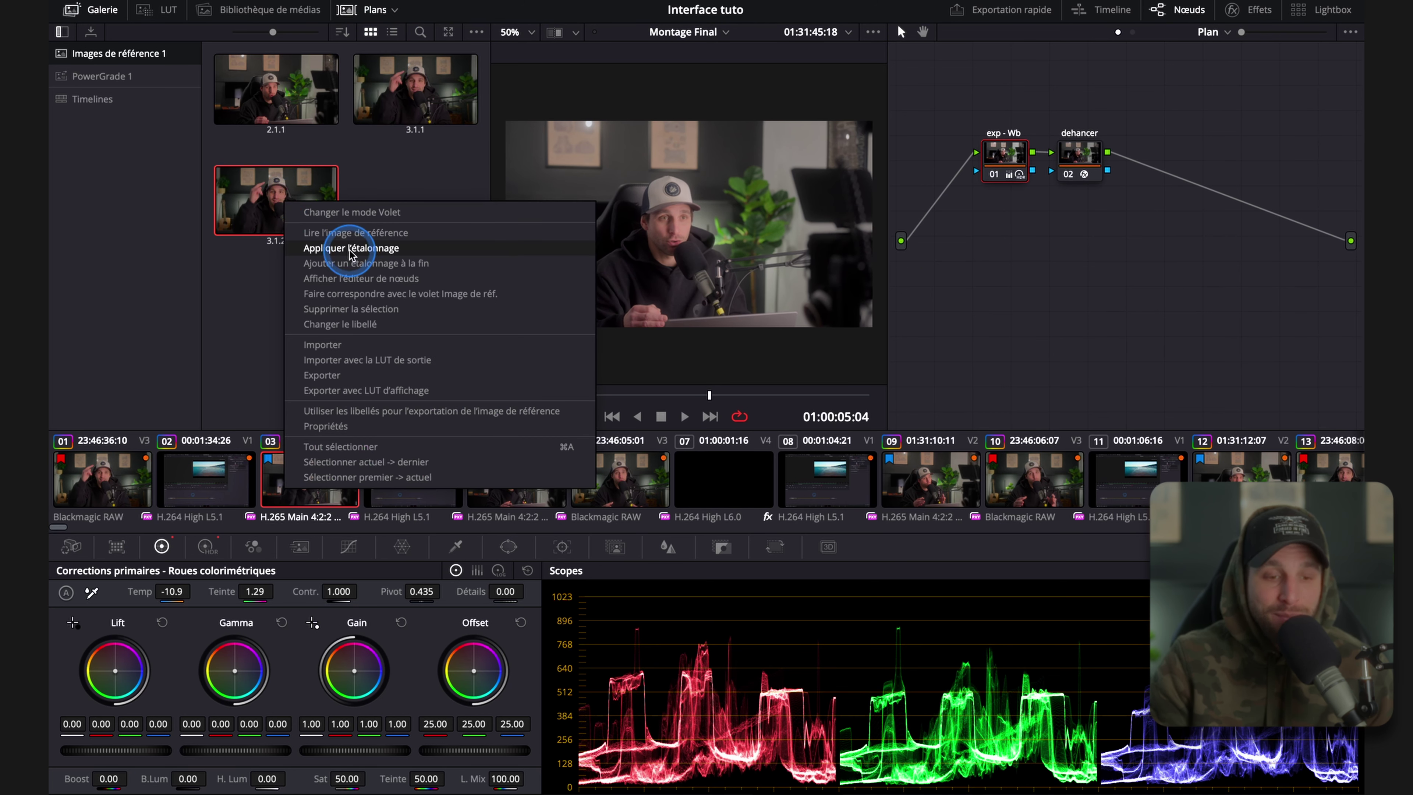
pyautogui.click(371, 252)
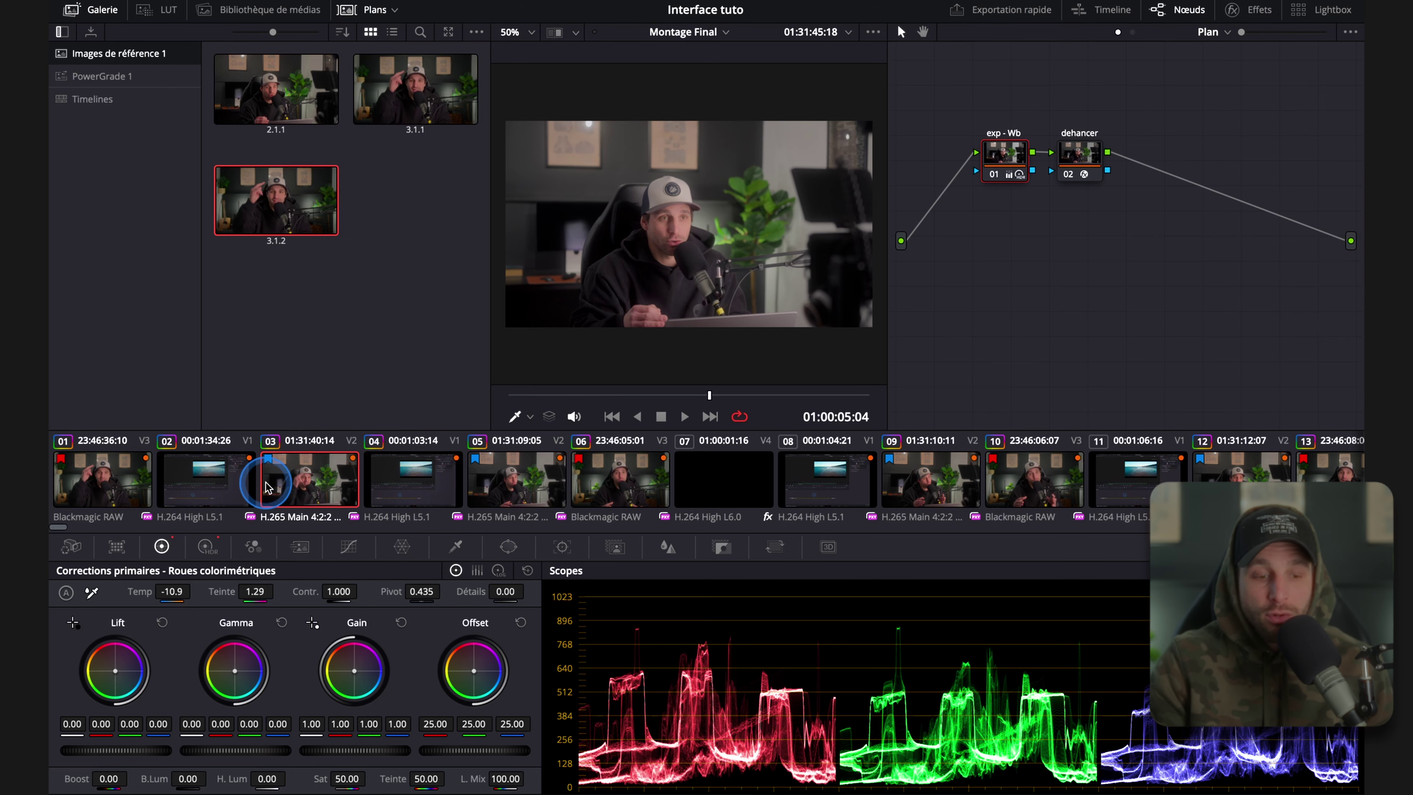
pyautogui.click(375, 10)
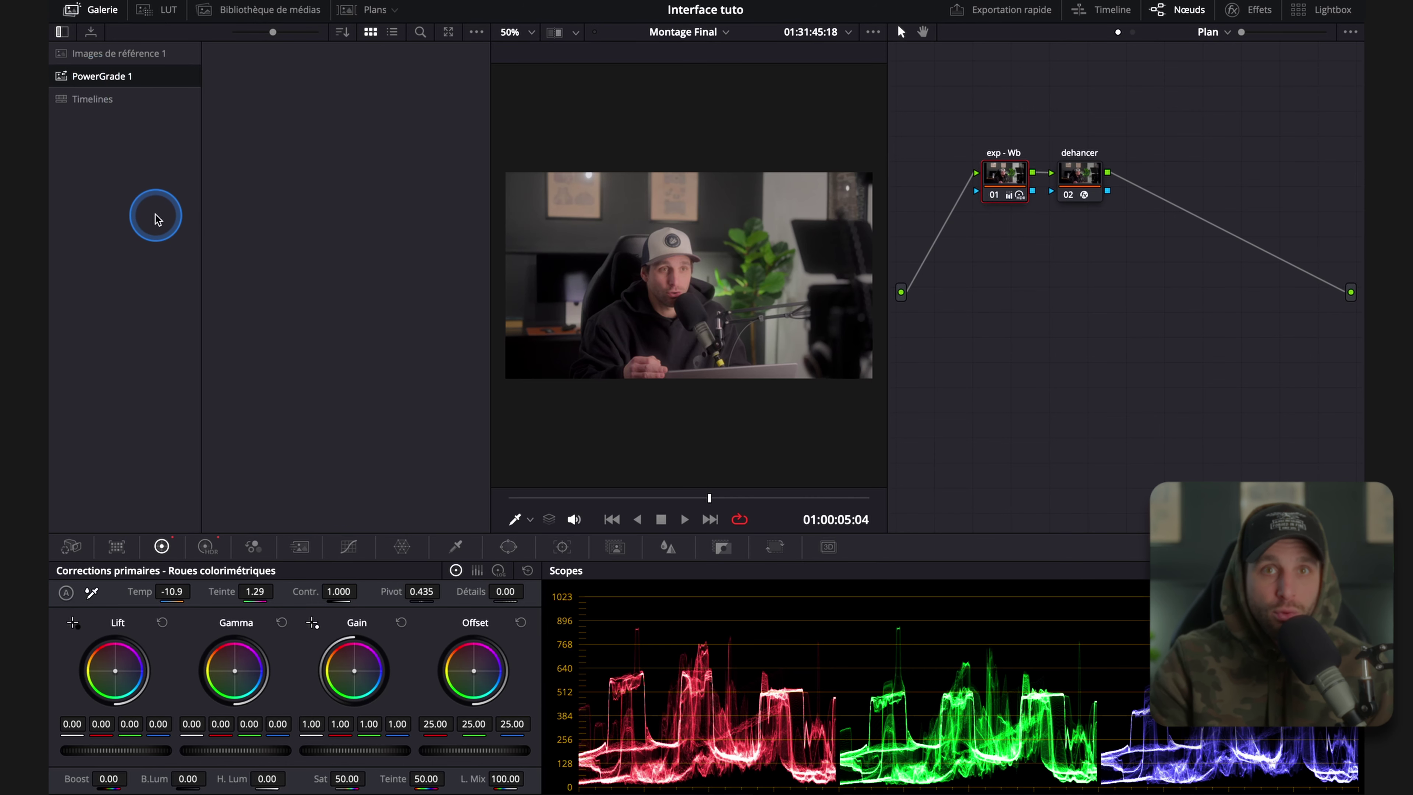
# Widen the gallery to two columns and browse the B-Roll surplus, 1ere Coupes and Montage Final timelines.
pyautogui.click(93, 101)
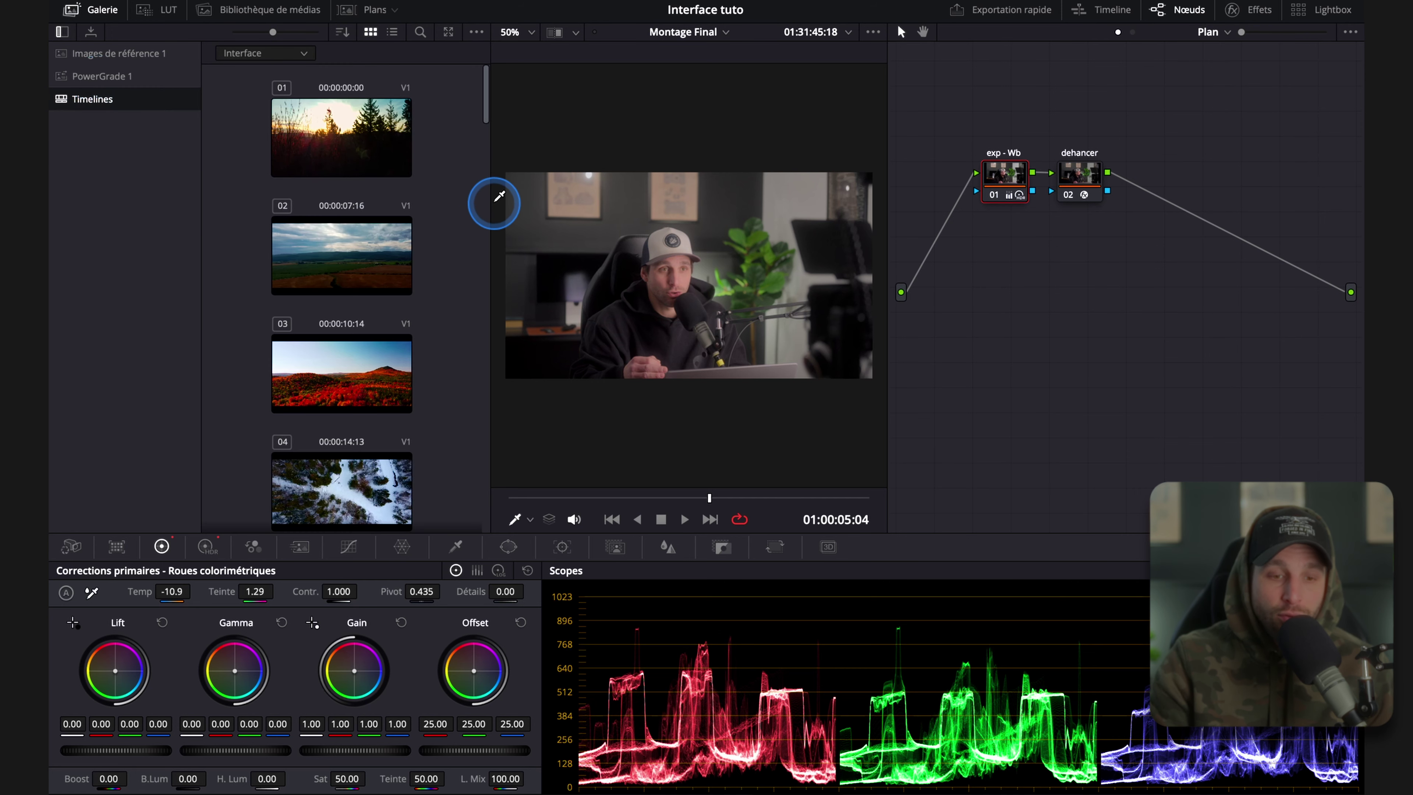
pyautogui.moveTo(492, 201); pyautogui.dragTo(592, 207)
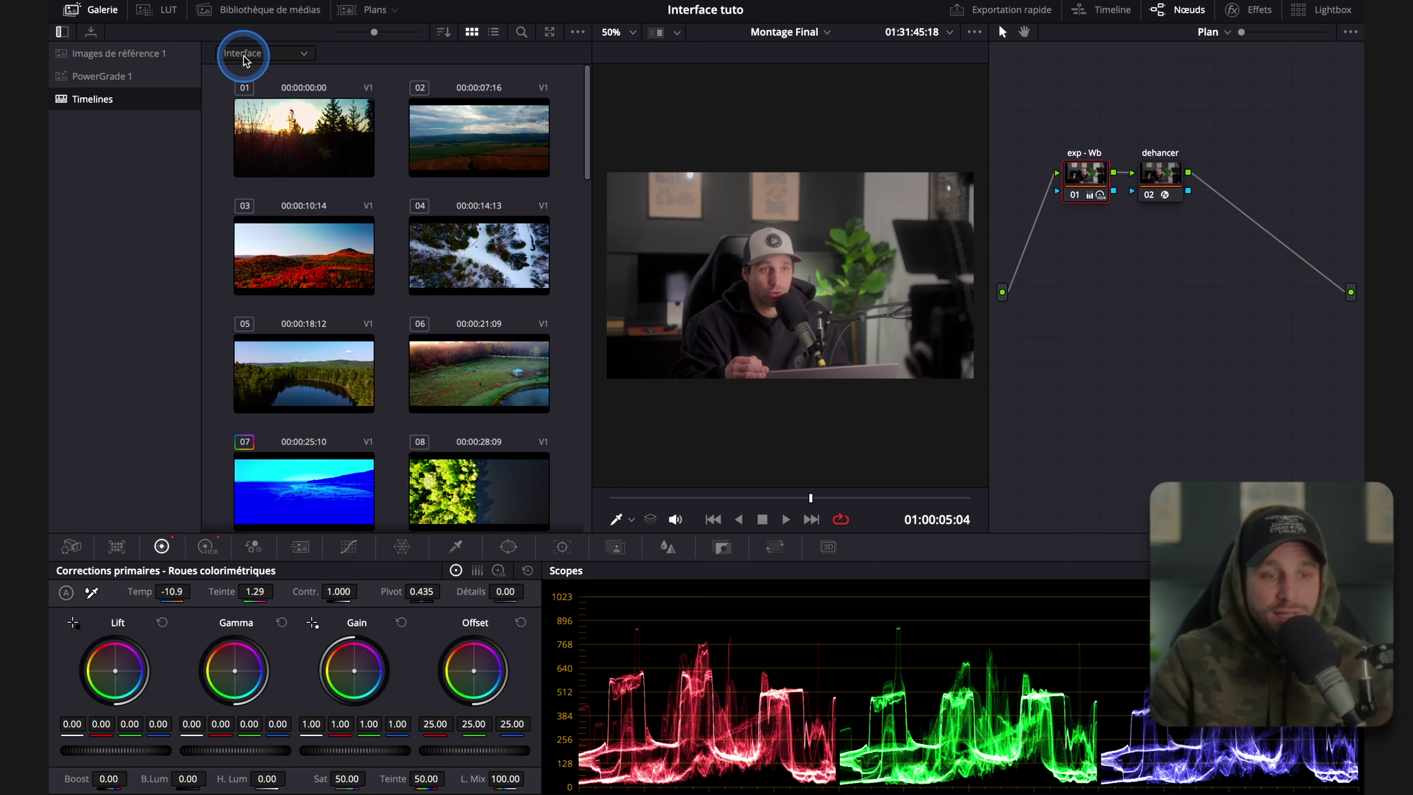
pyautogui.click(306, 56)
pyautogui.click(268, 89)
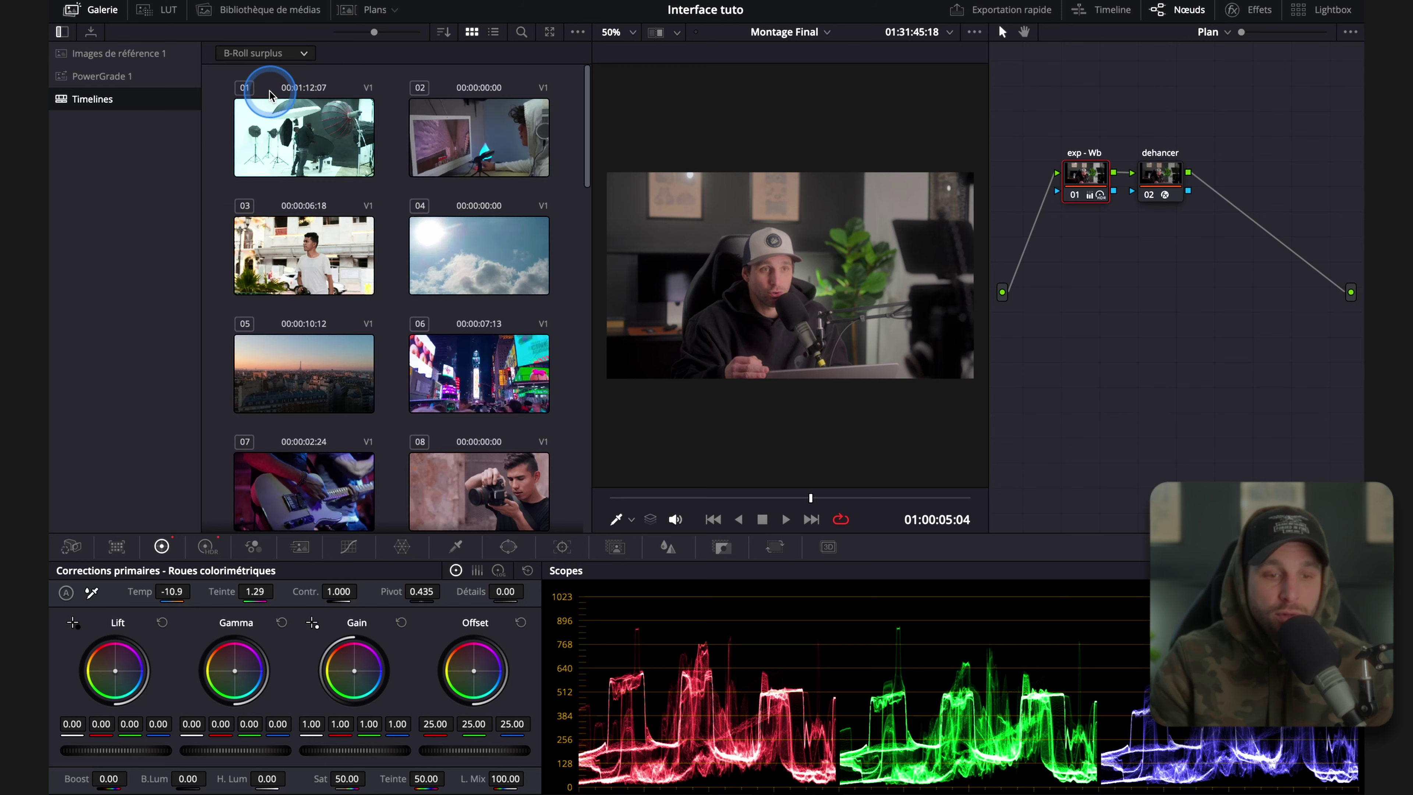
pyautogui.click(302, 54)
pyautogui.click(262, 126)
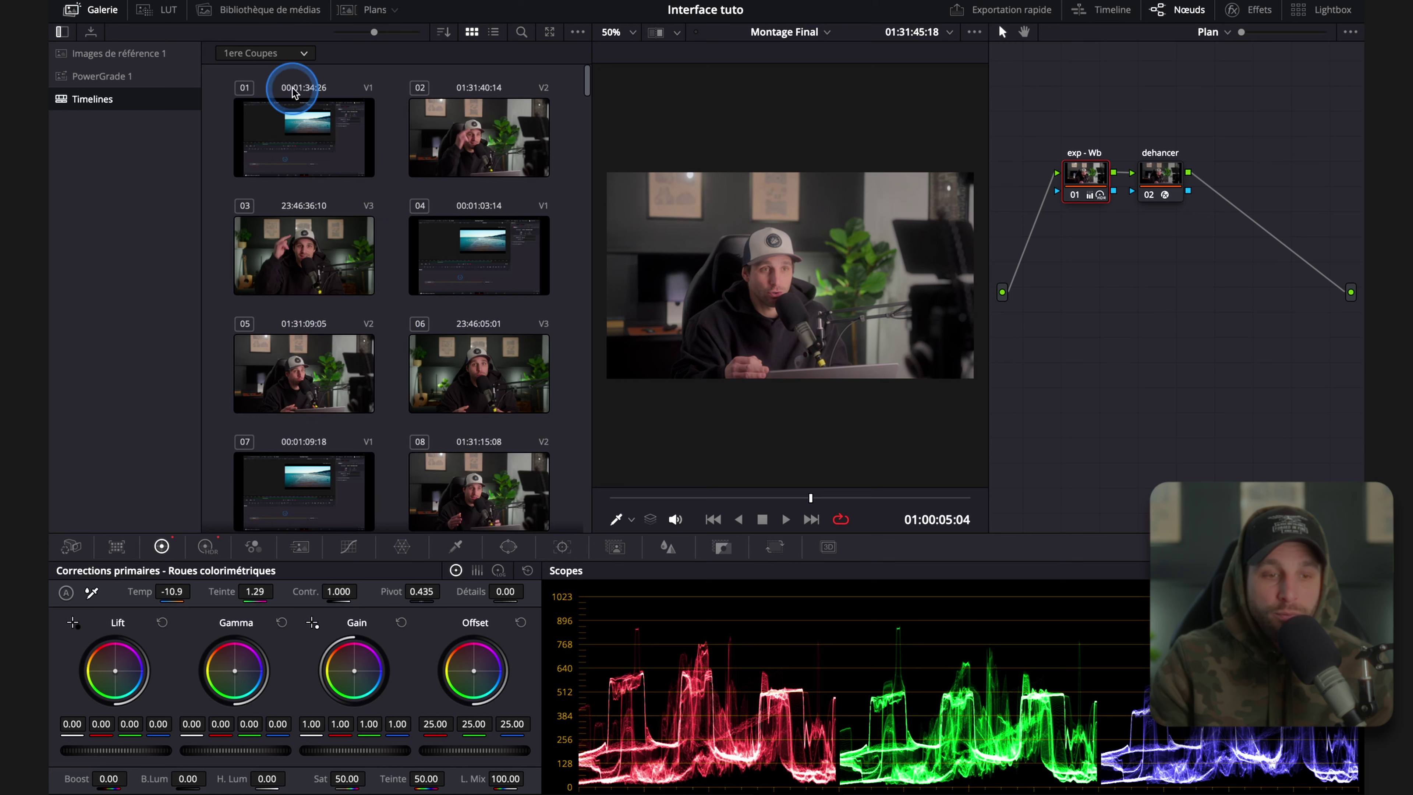
pyautogui.click(303, 55)
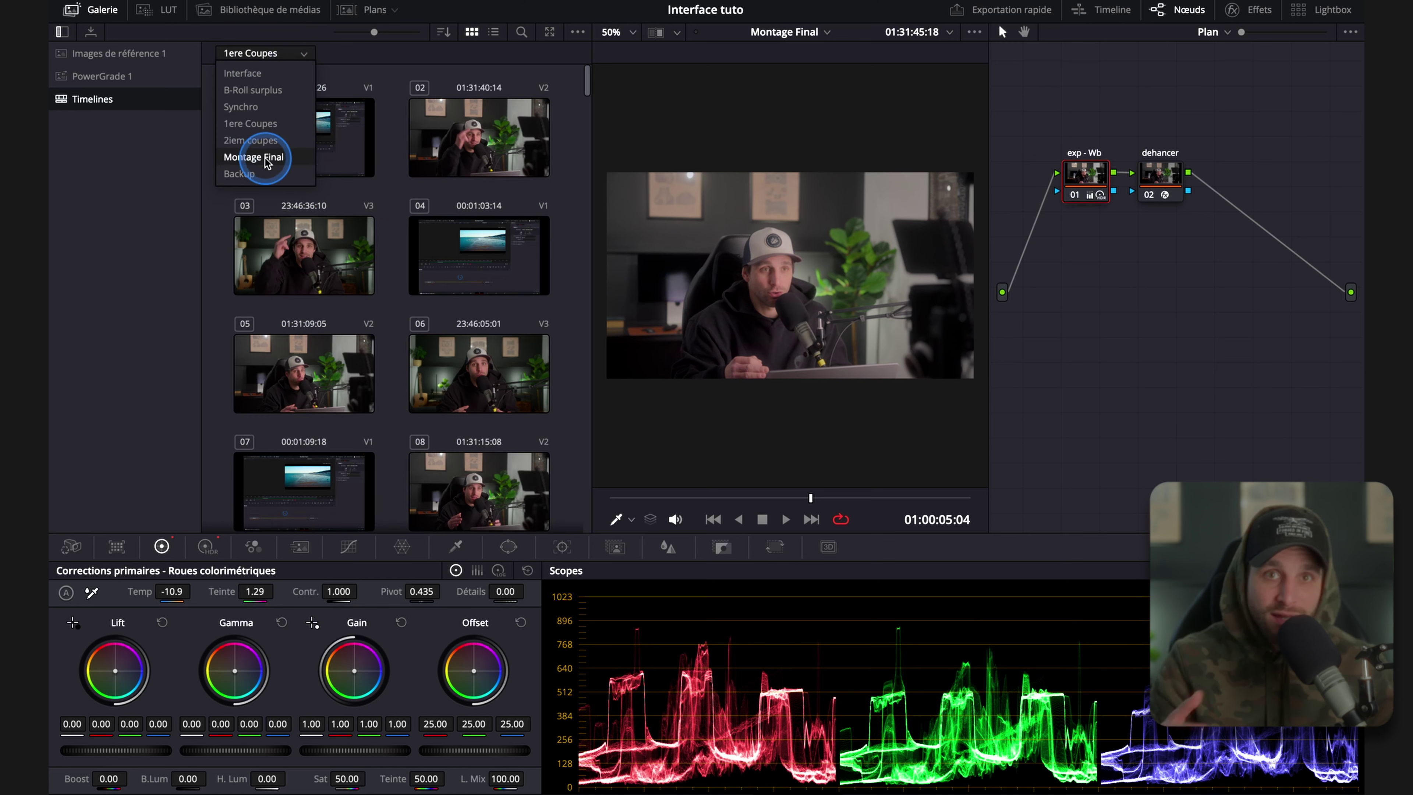
pyautogui.click(139, 55)
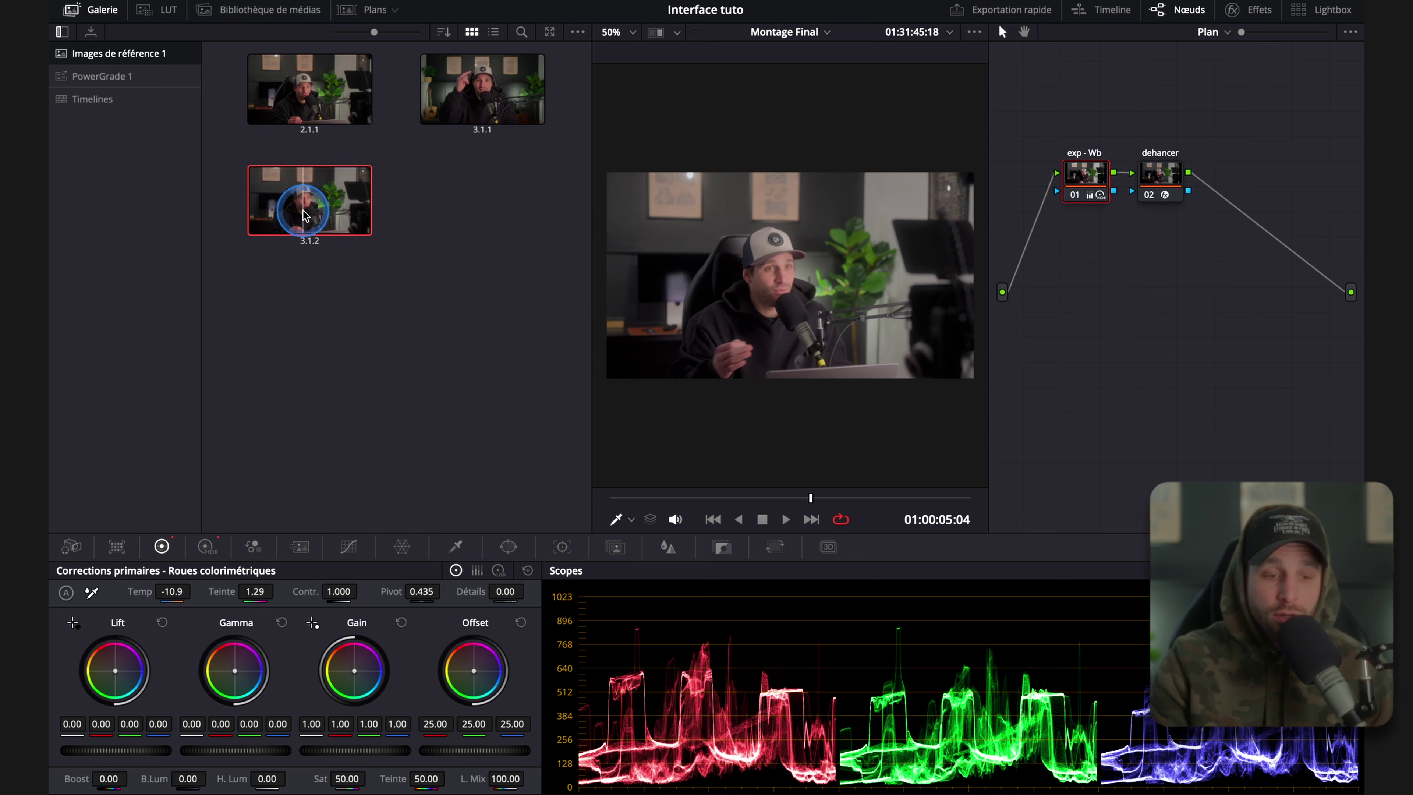
# Dismiss still 3.1.2's options without exporting, close the gallery, and open the LUT browser.
pyautogui.rightClick(303, 215)
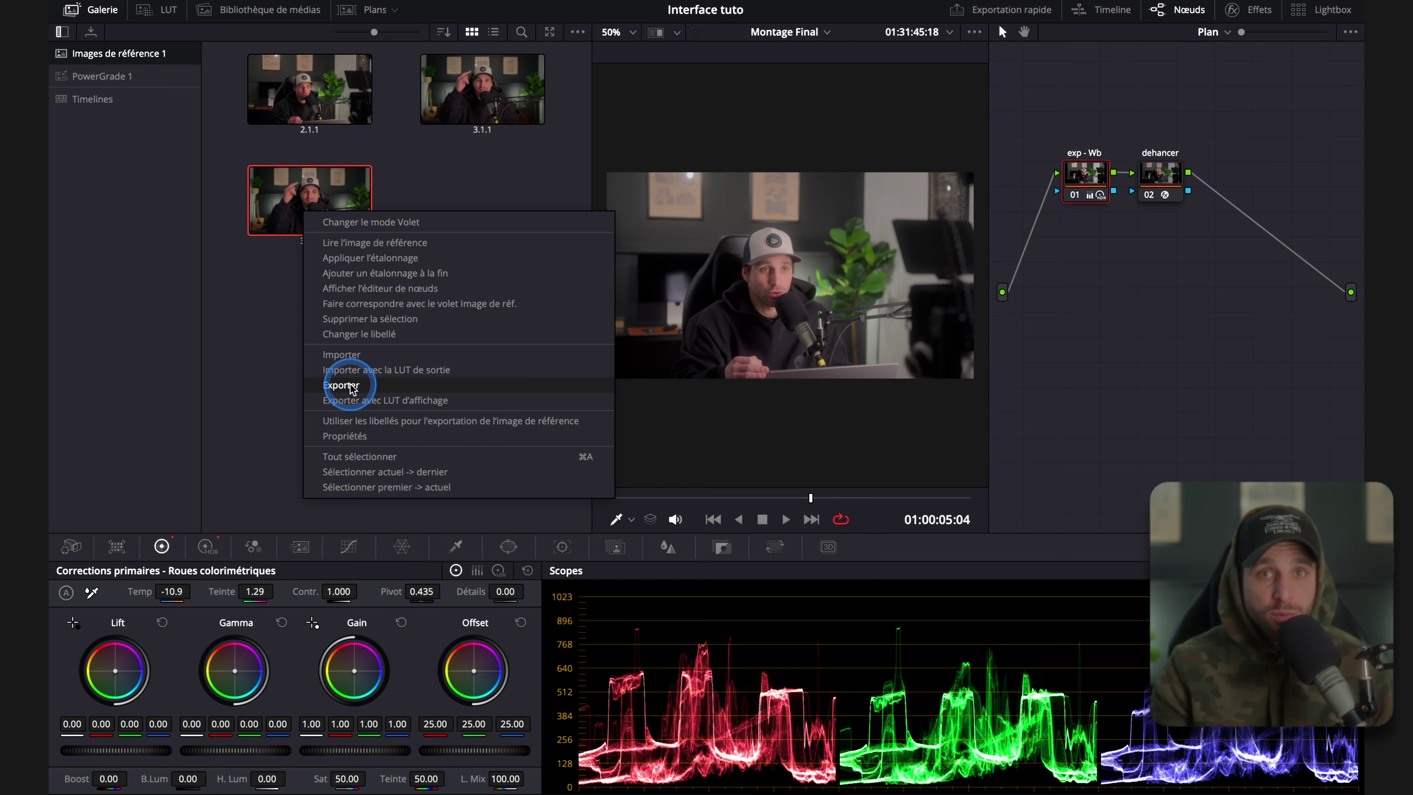
pyautogui.click(274, 322)
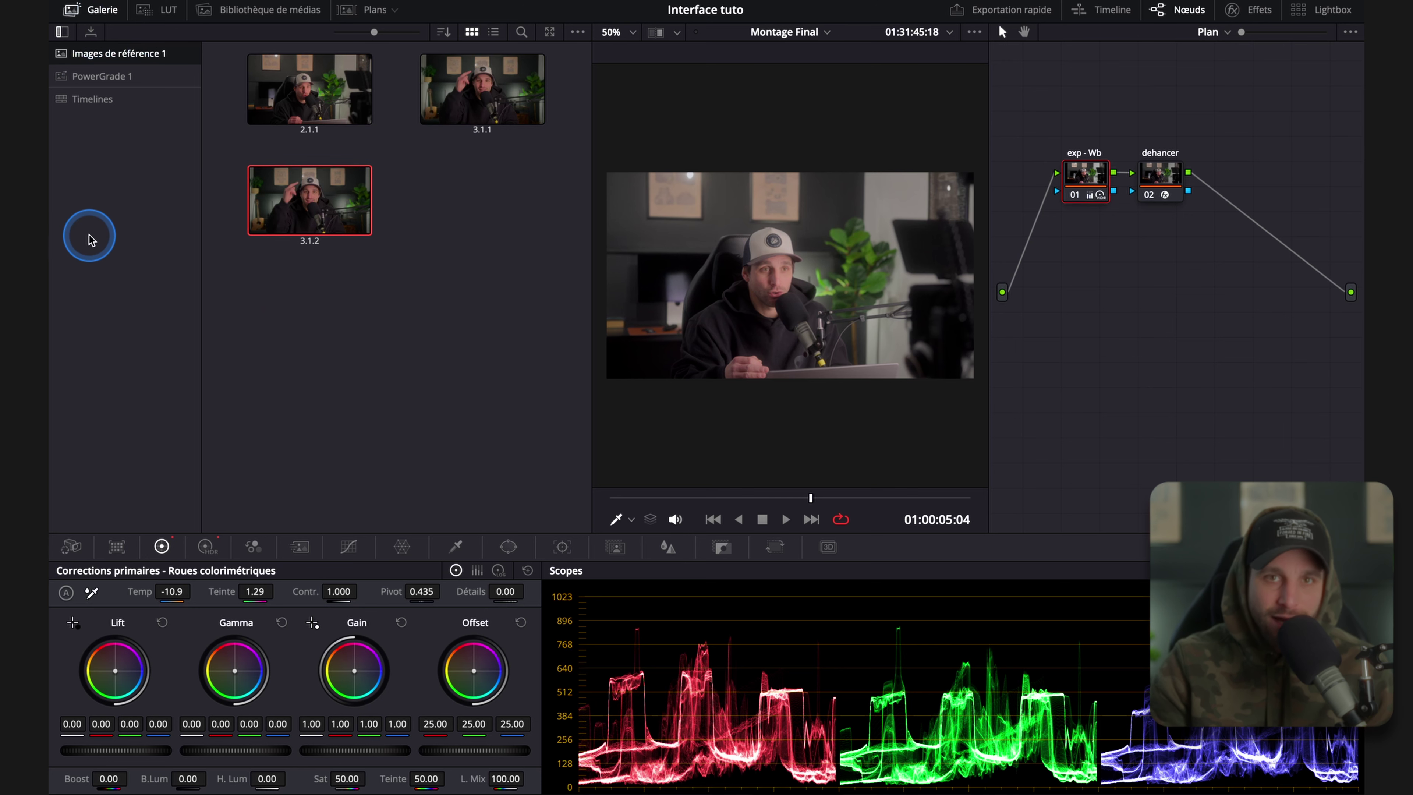
pyautogui.click(100, 9)
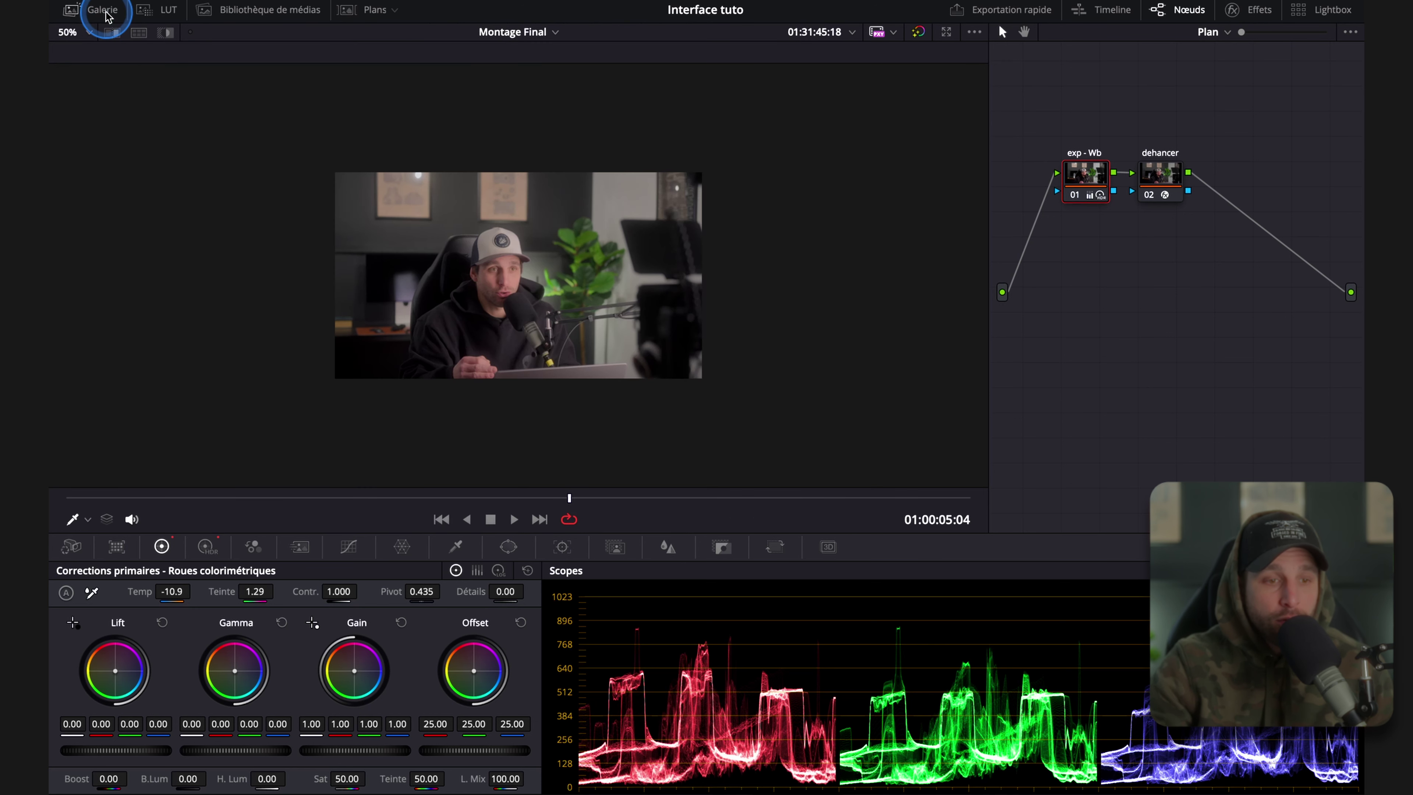
pyautogui.click(168, 11)
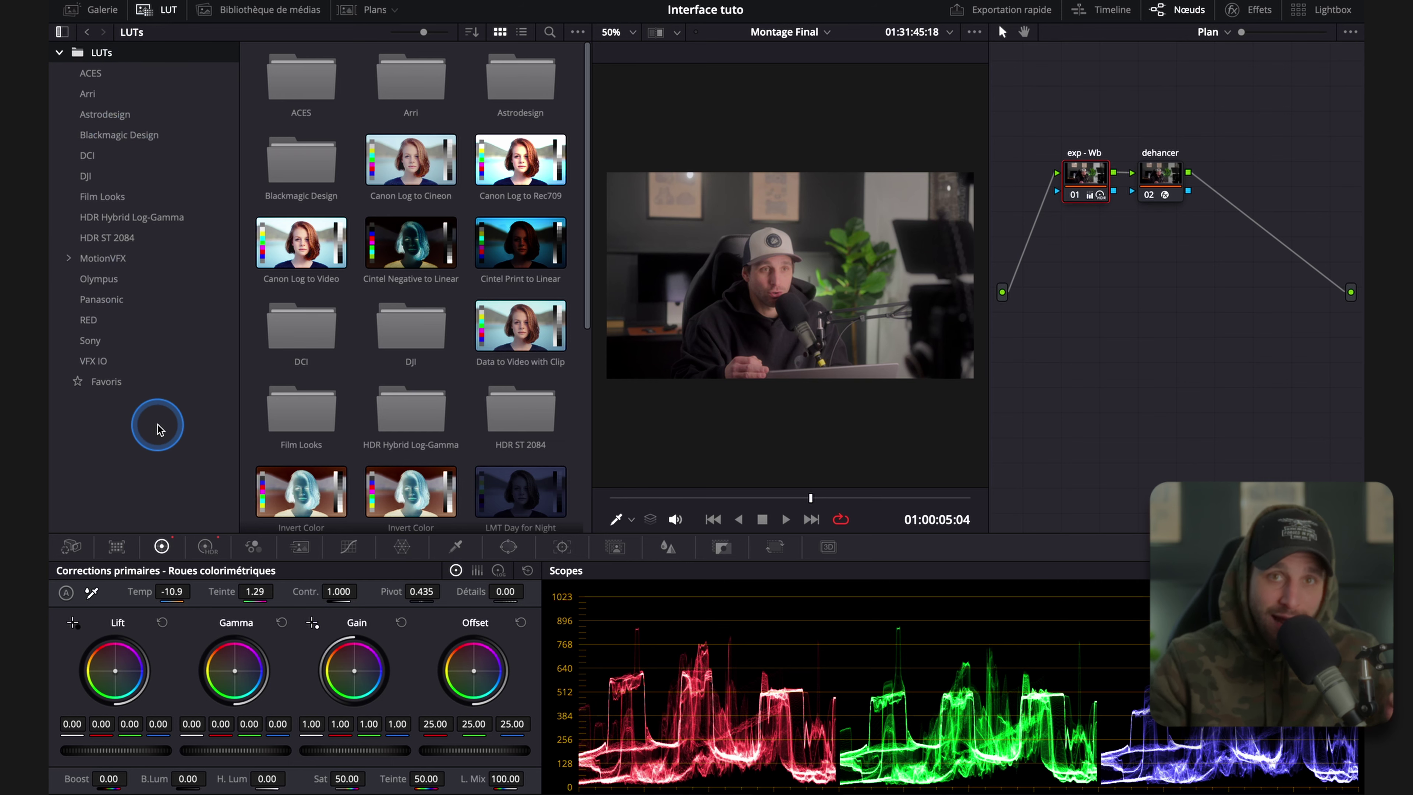
# Favourite the Blackmagic 4K Film to Rec709 v2 LUT, filter to favourites, and close the LUT browser.
pyautogui.click(114, 134)
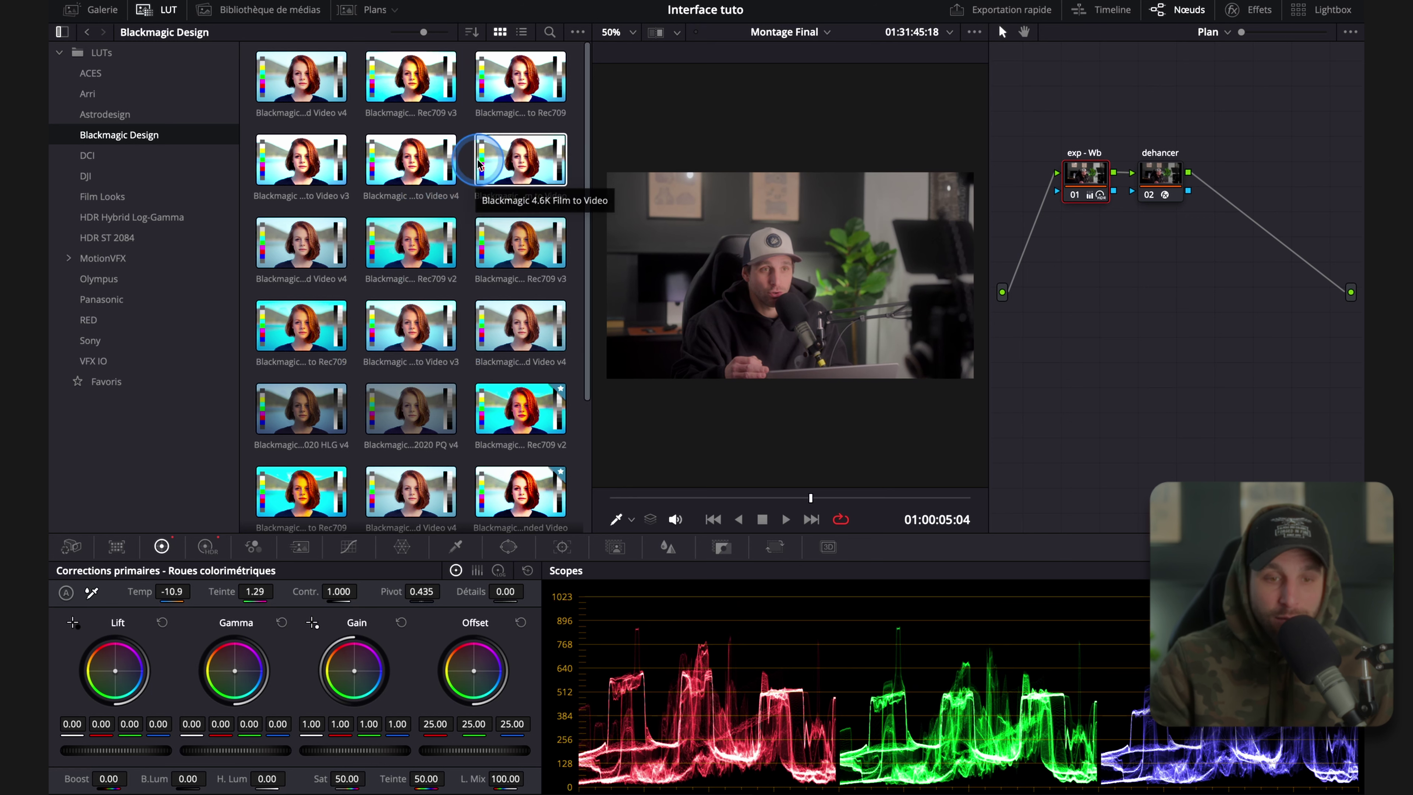
pyautogui.click(522, 34)
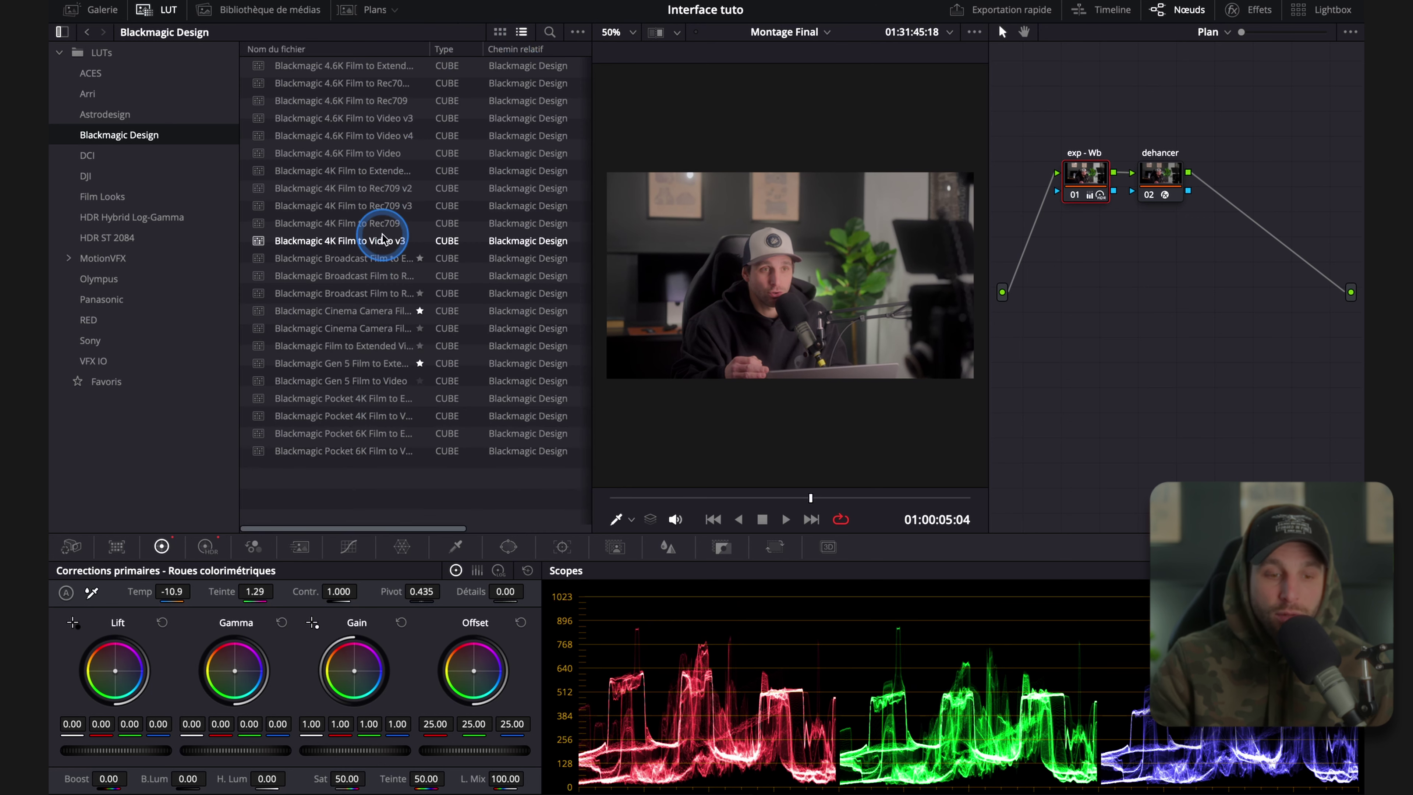
pyautogui.click(500, 33)
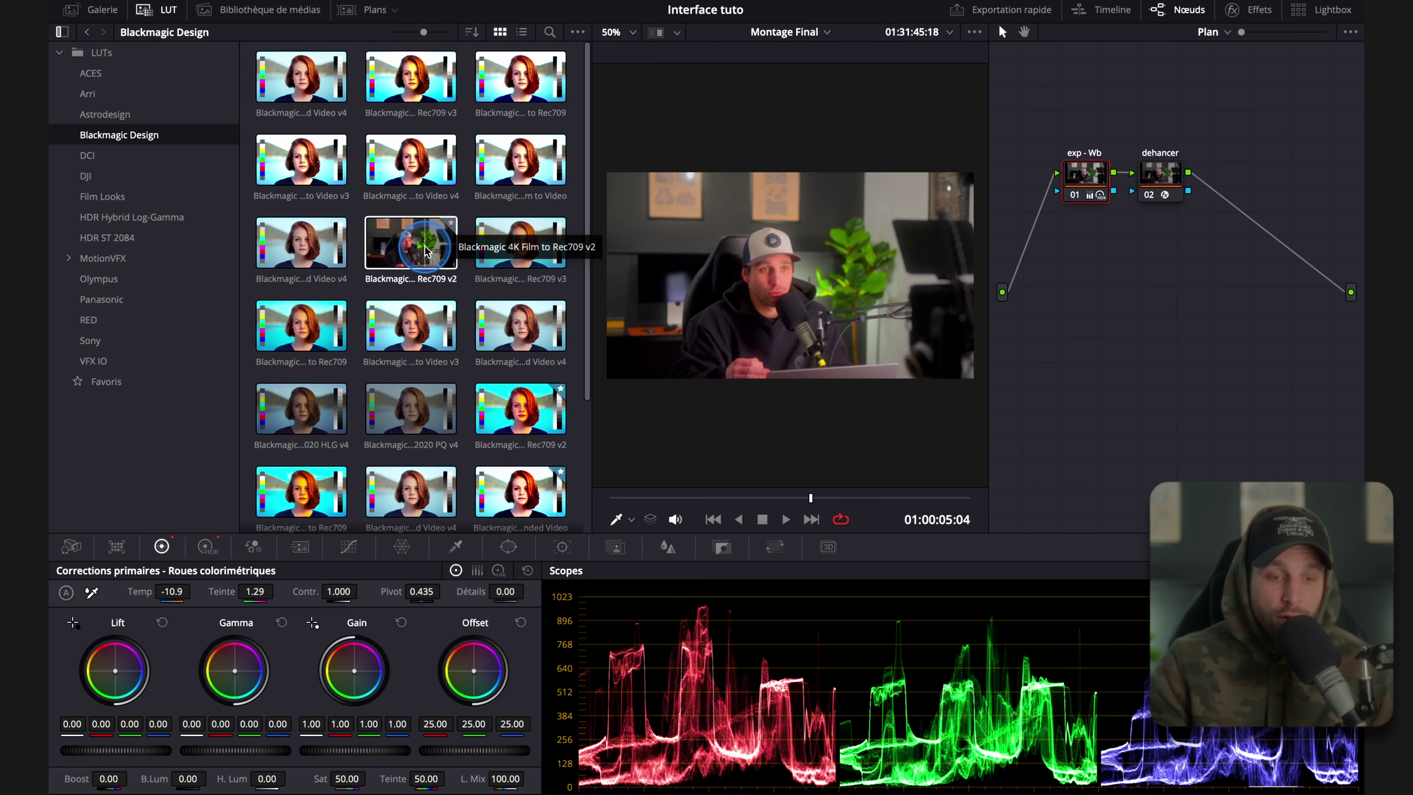
pyautogui.click(451, 224)
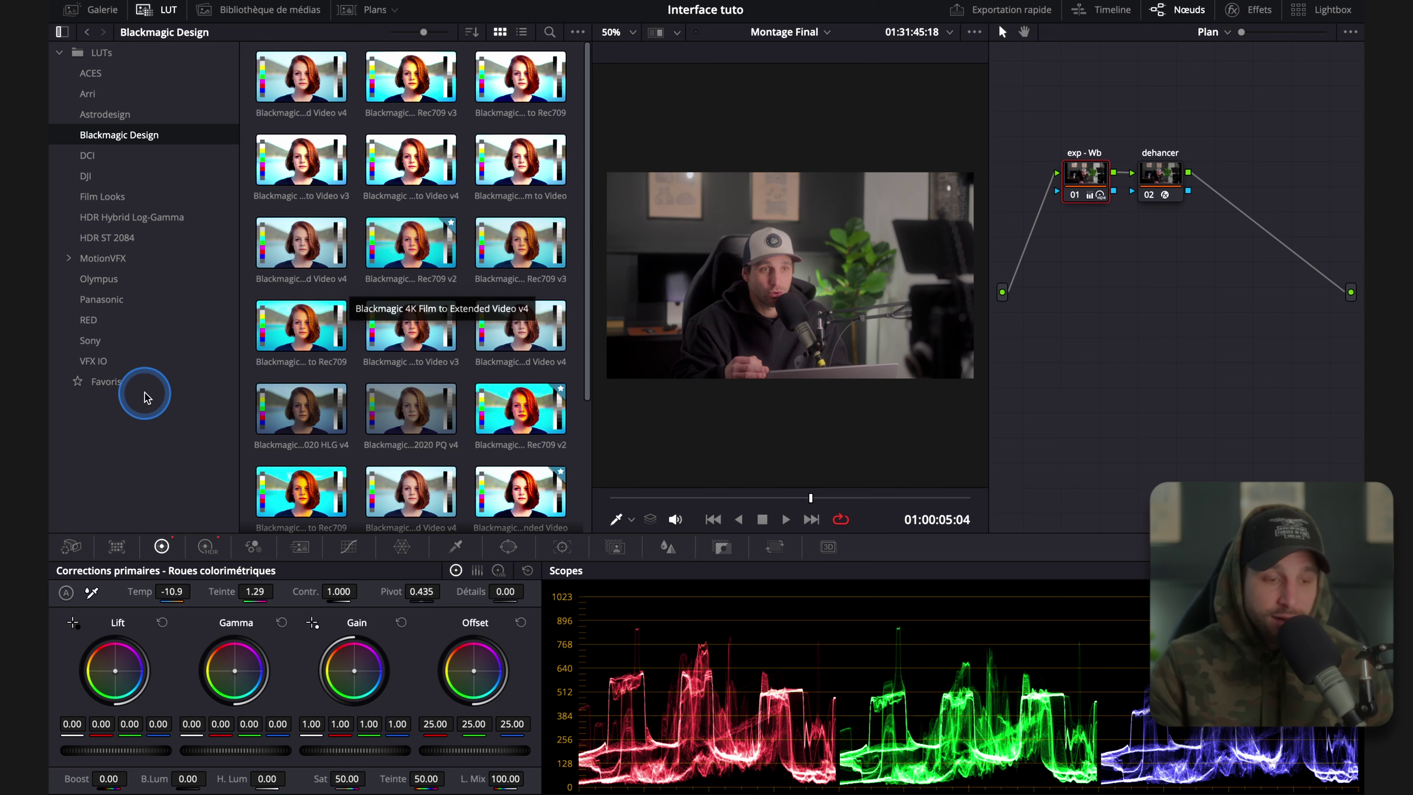
pyautogui.click(104, 384)
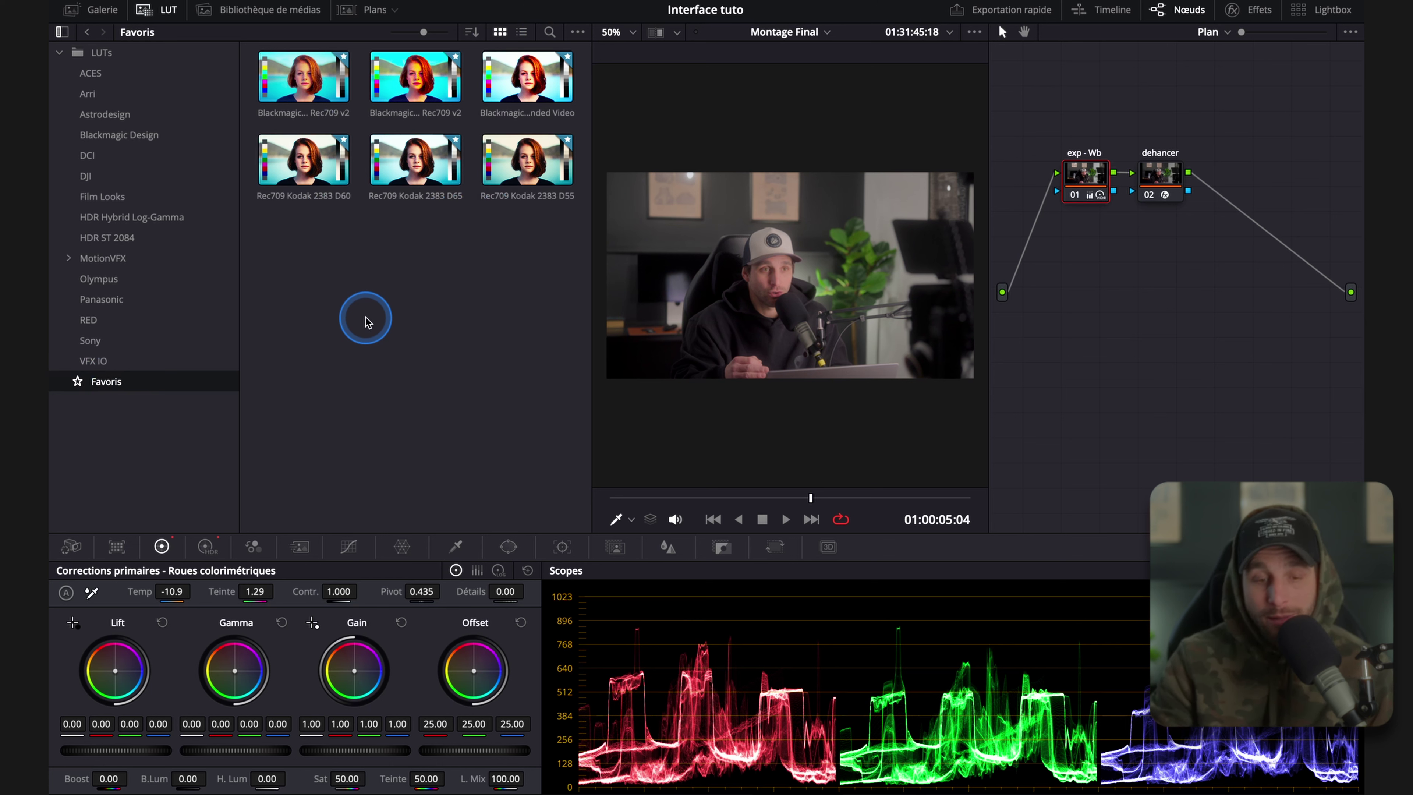
pyautogui.click(169, 14)
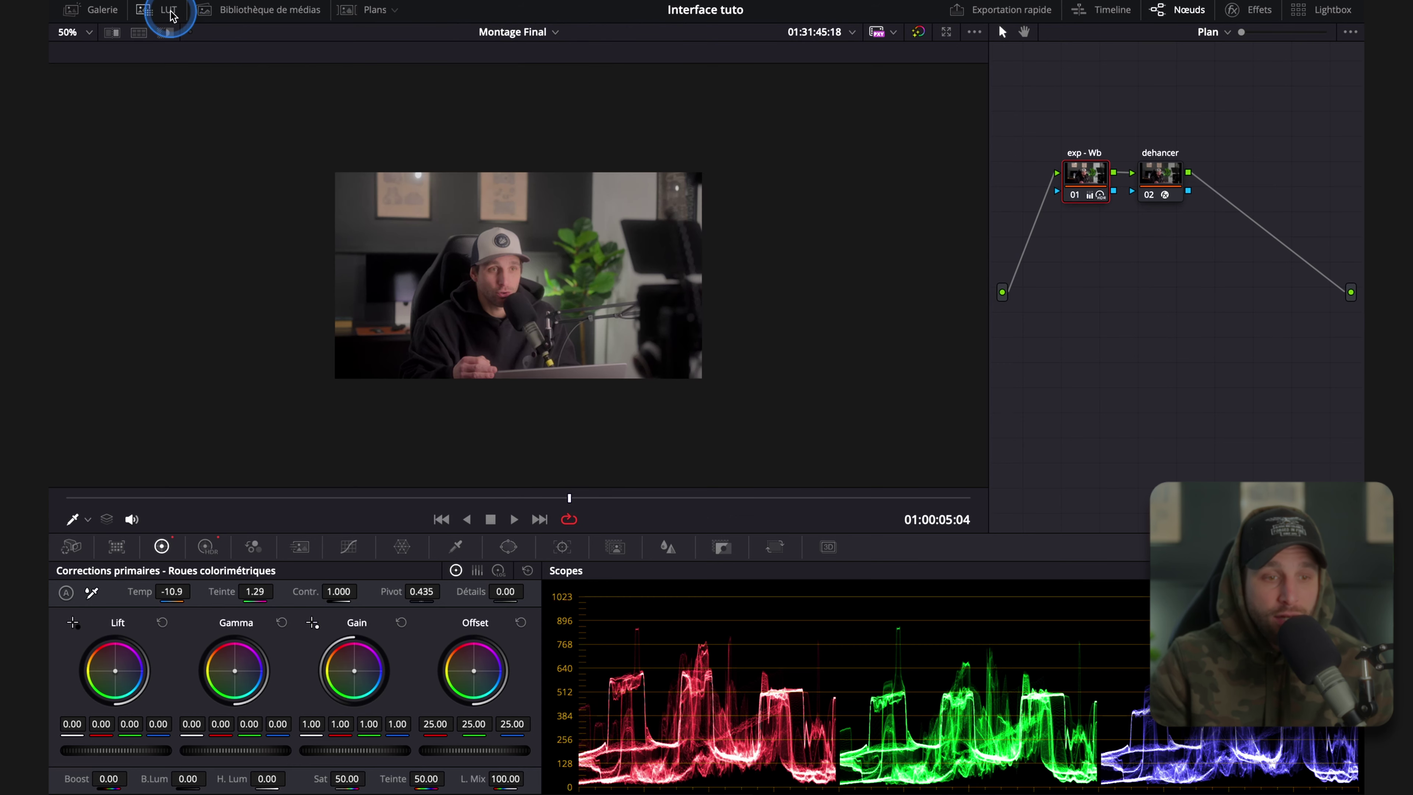
# Open the clip strip, switch from clip 01 to clip 09, and toggle thumbnail labels between file names and codecs.
pyautogui.click(376, 14)
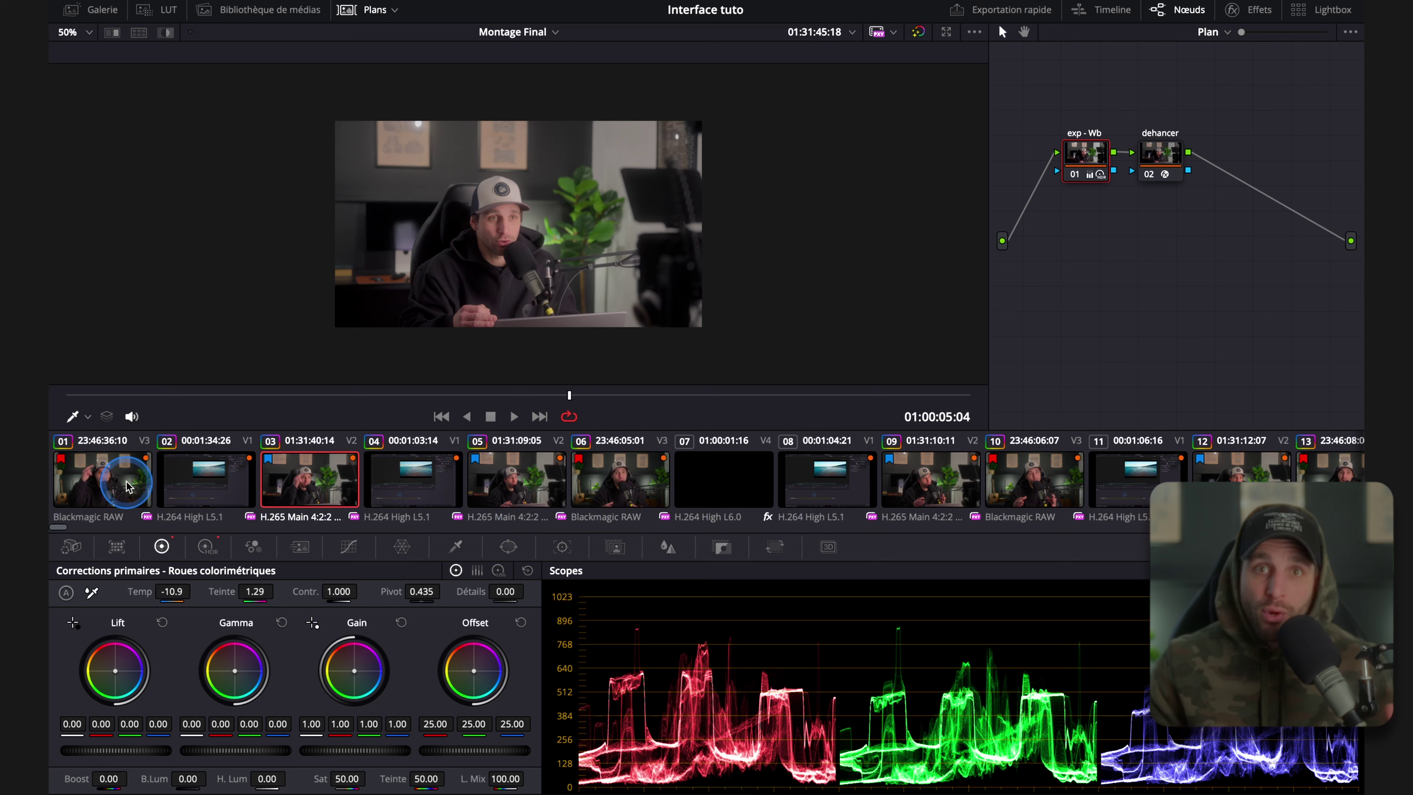
pyautogui.click(107, 490)
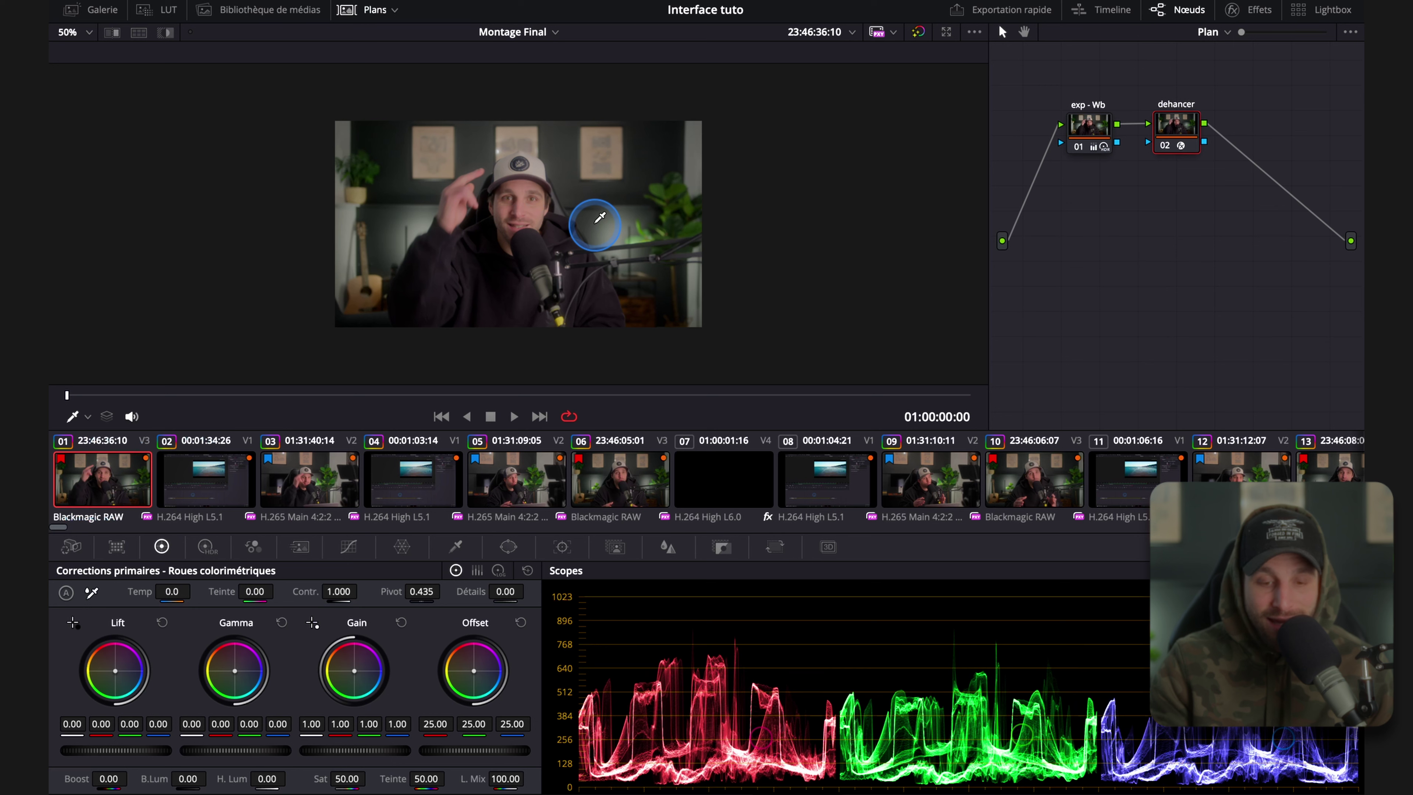
pyautogui.click(925, 488)
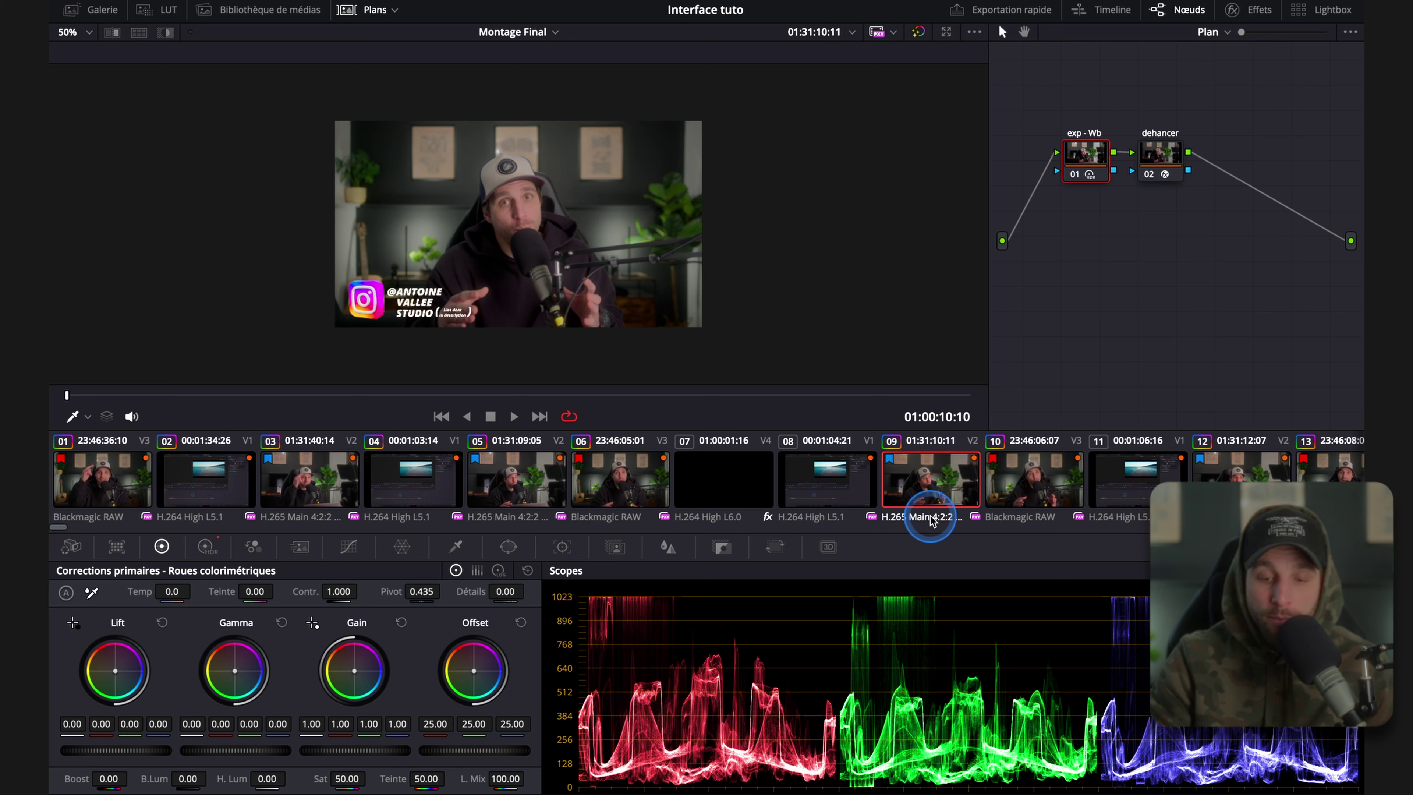
pyautogui.click(902, 520)
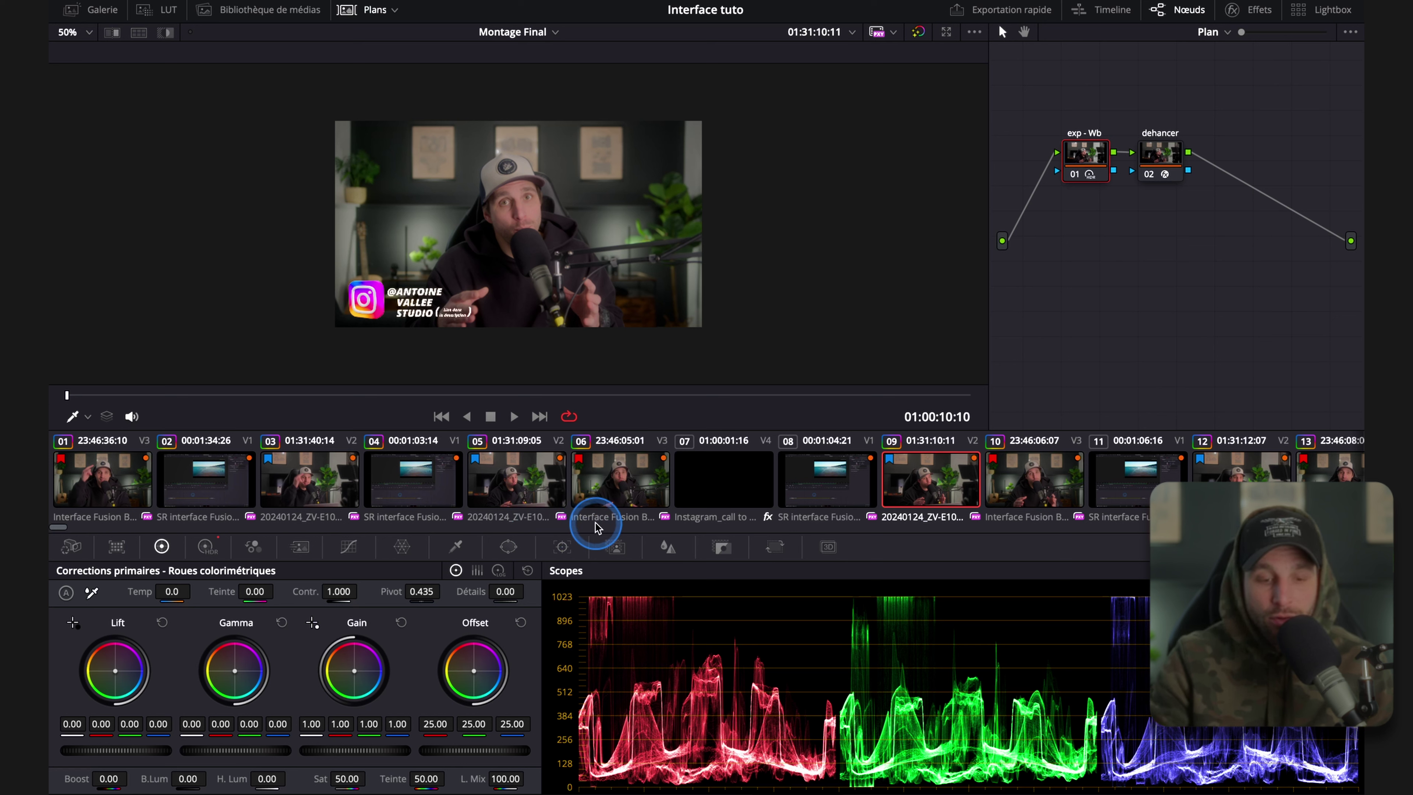
pyautogui.click(624, 522)
pyautogui.click(625, 523)
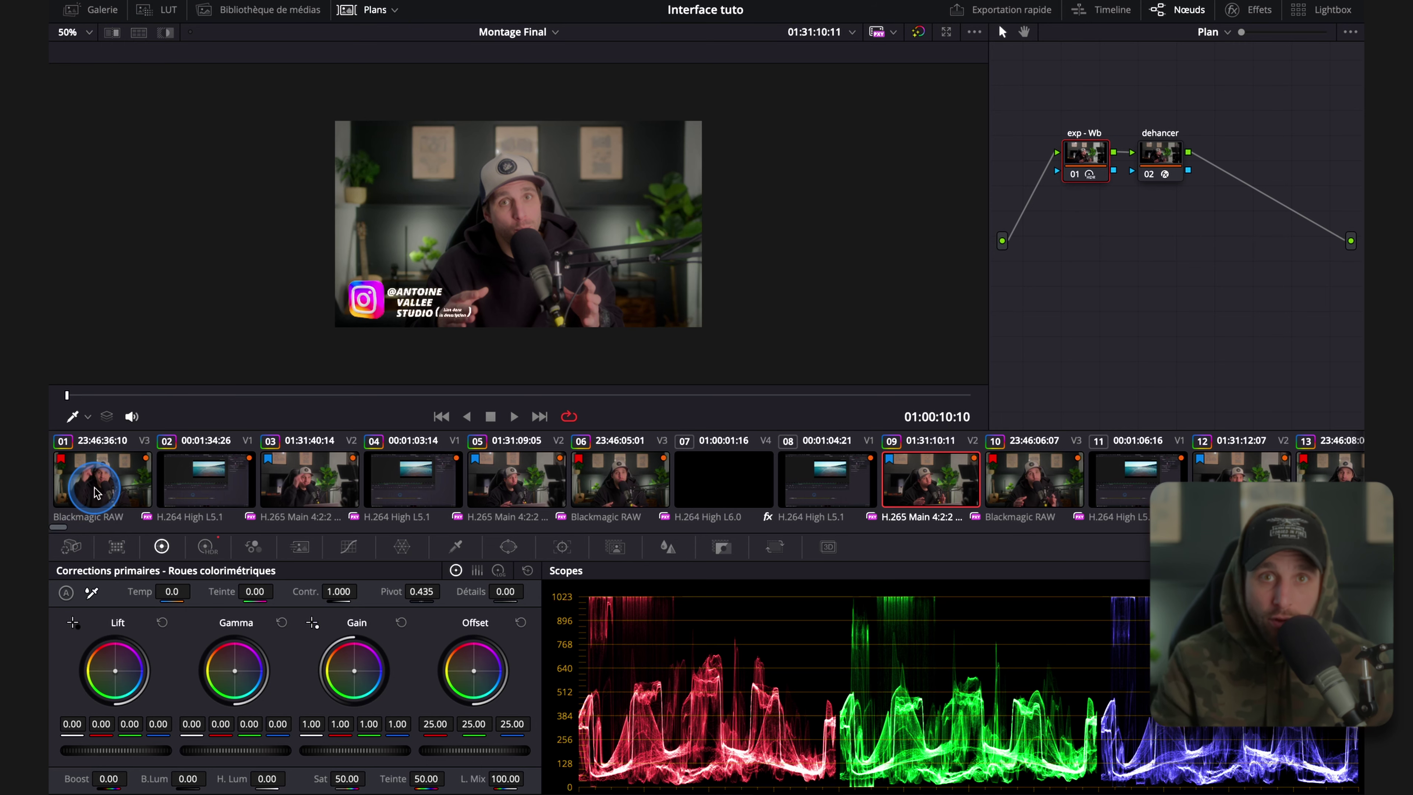
pyautogui.click(600, 793)
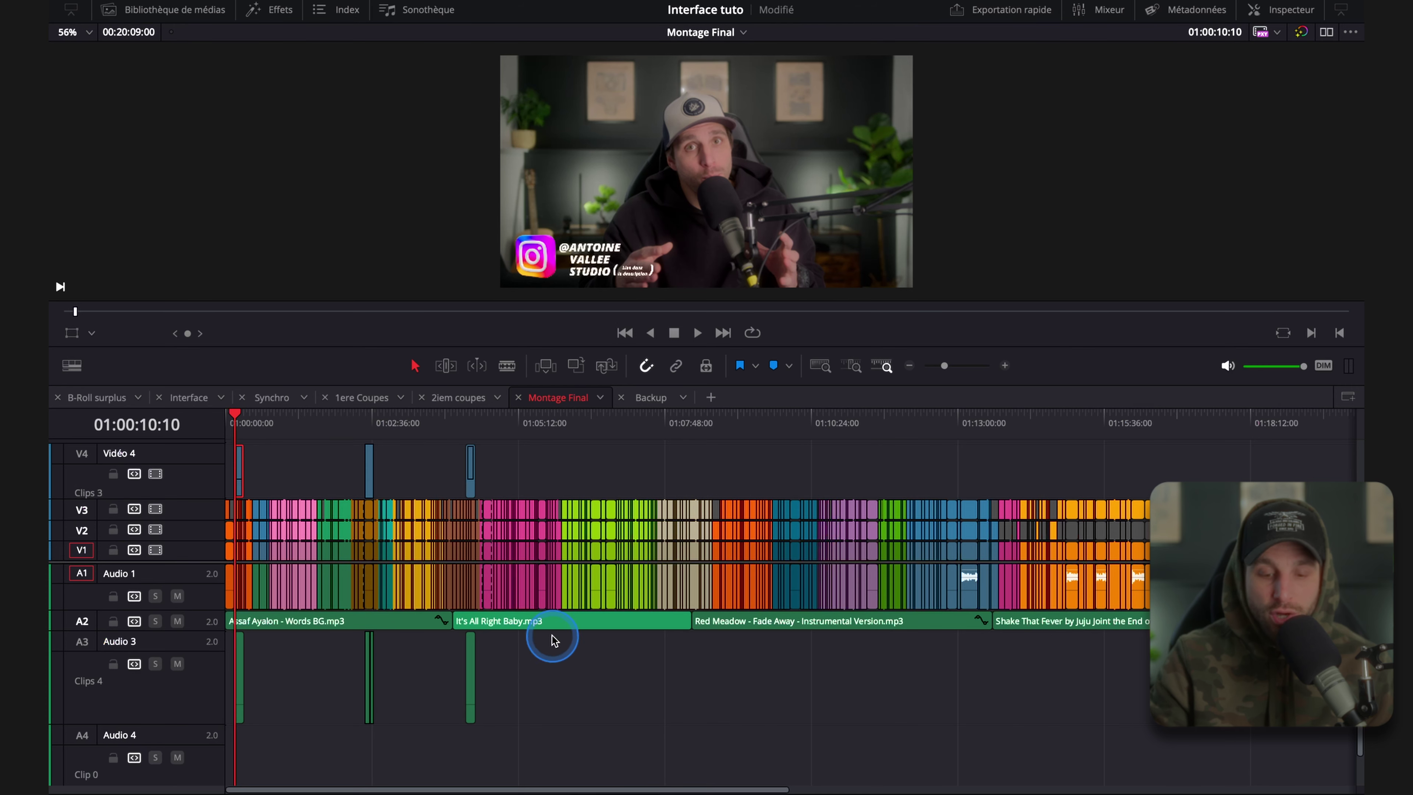
# Return to the Color page and scroll the clip strip to its end.
pyautogui.click(817, 791)
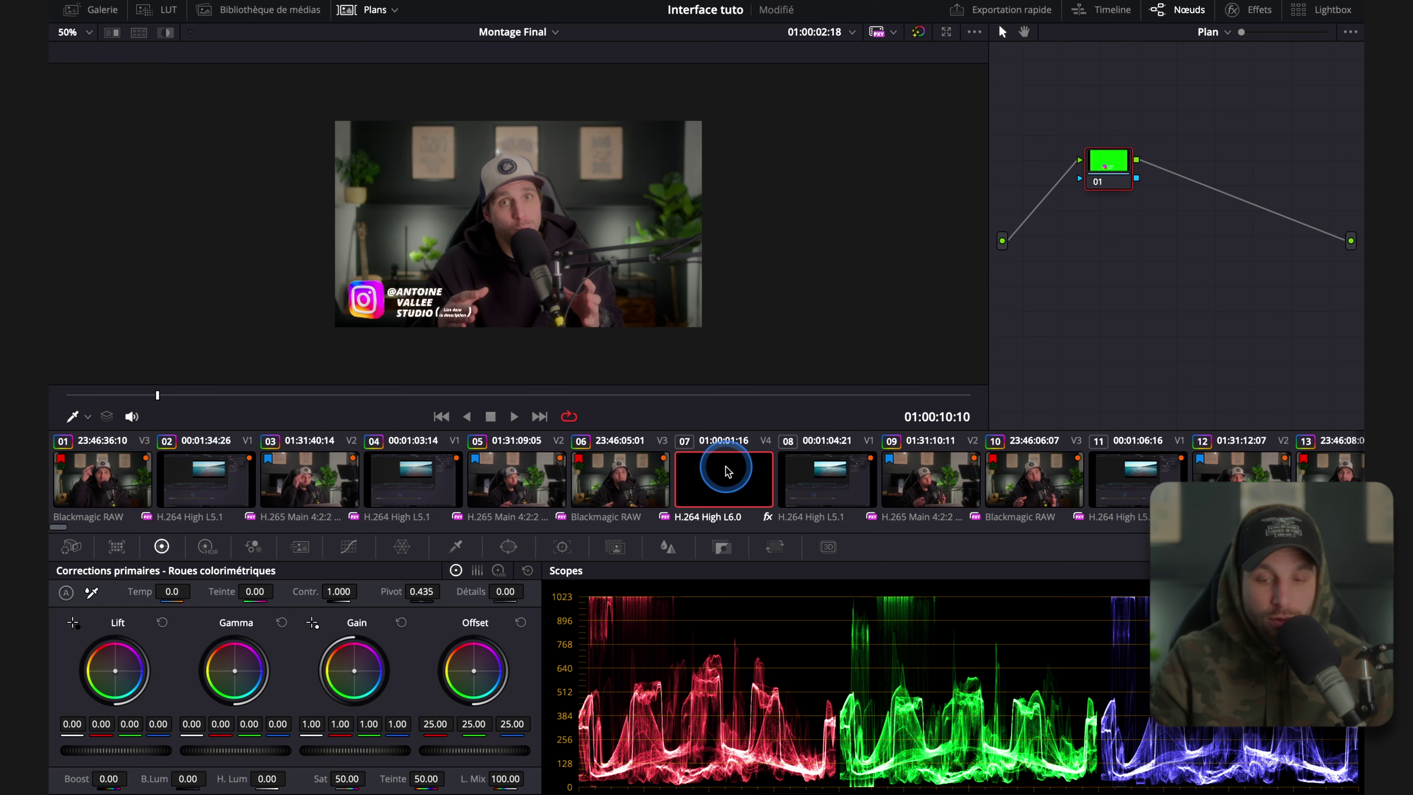
pyautogui.scroll(-10, 1095, 472)
pyautogui.scroll(-5, 1107, 479)
pyautogui.scroll(-5, 1134, 495)
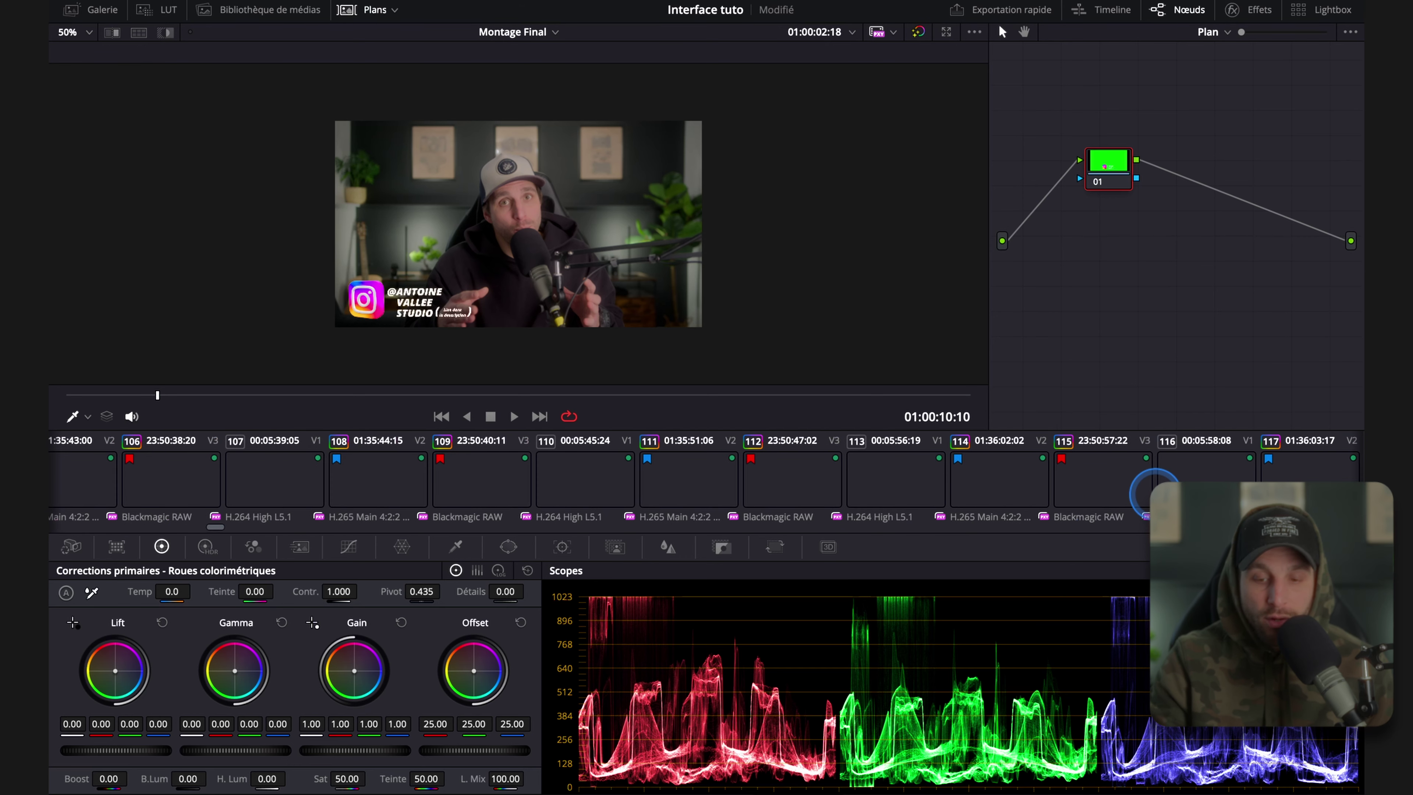
pyautogui.scroll(-5, 1031, 487)
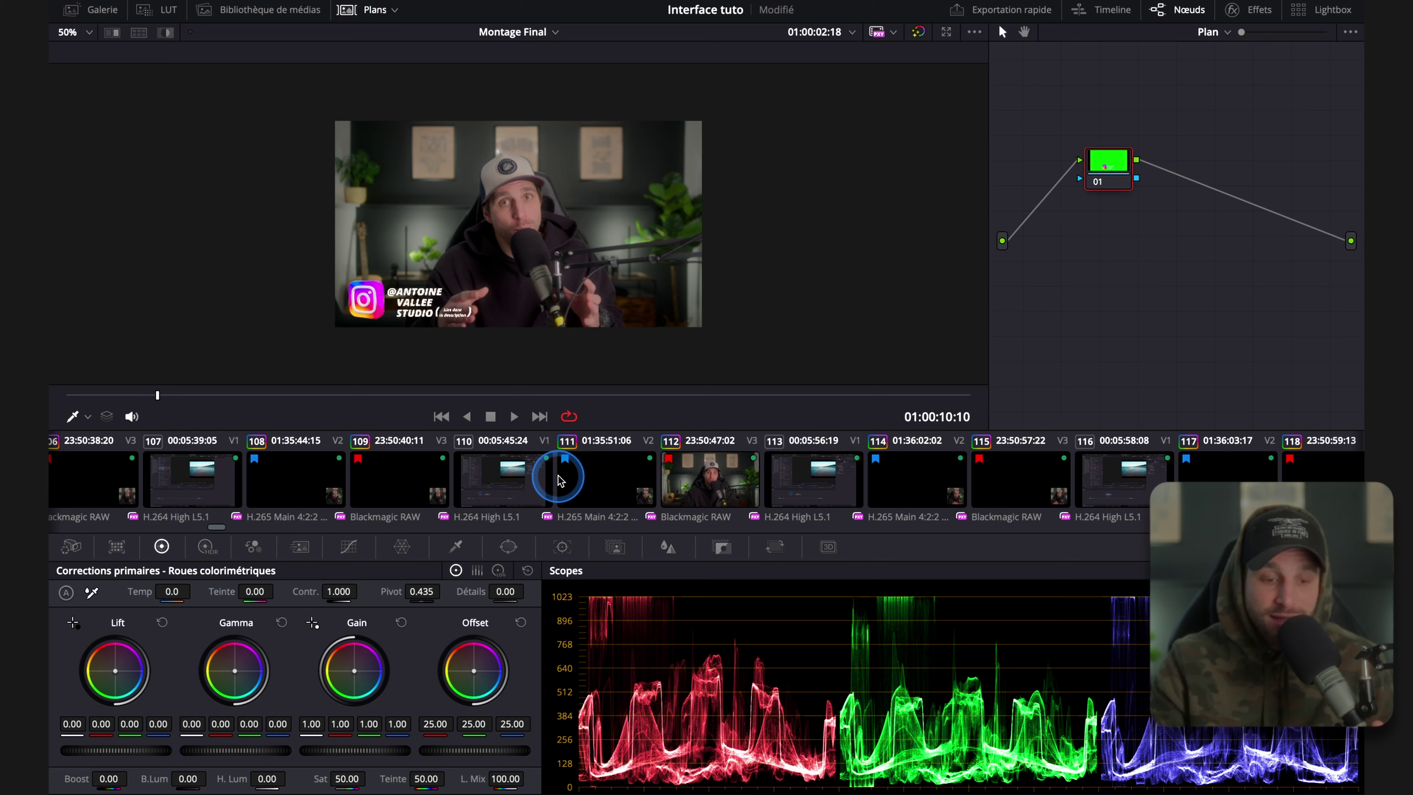
# Filter the clip strip to blue-flagged clips, then show all clips again.
pyautogui.click(395, 12)
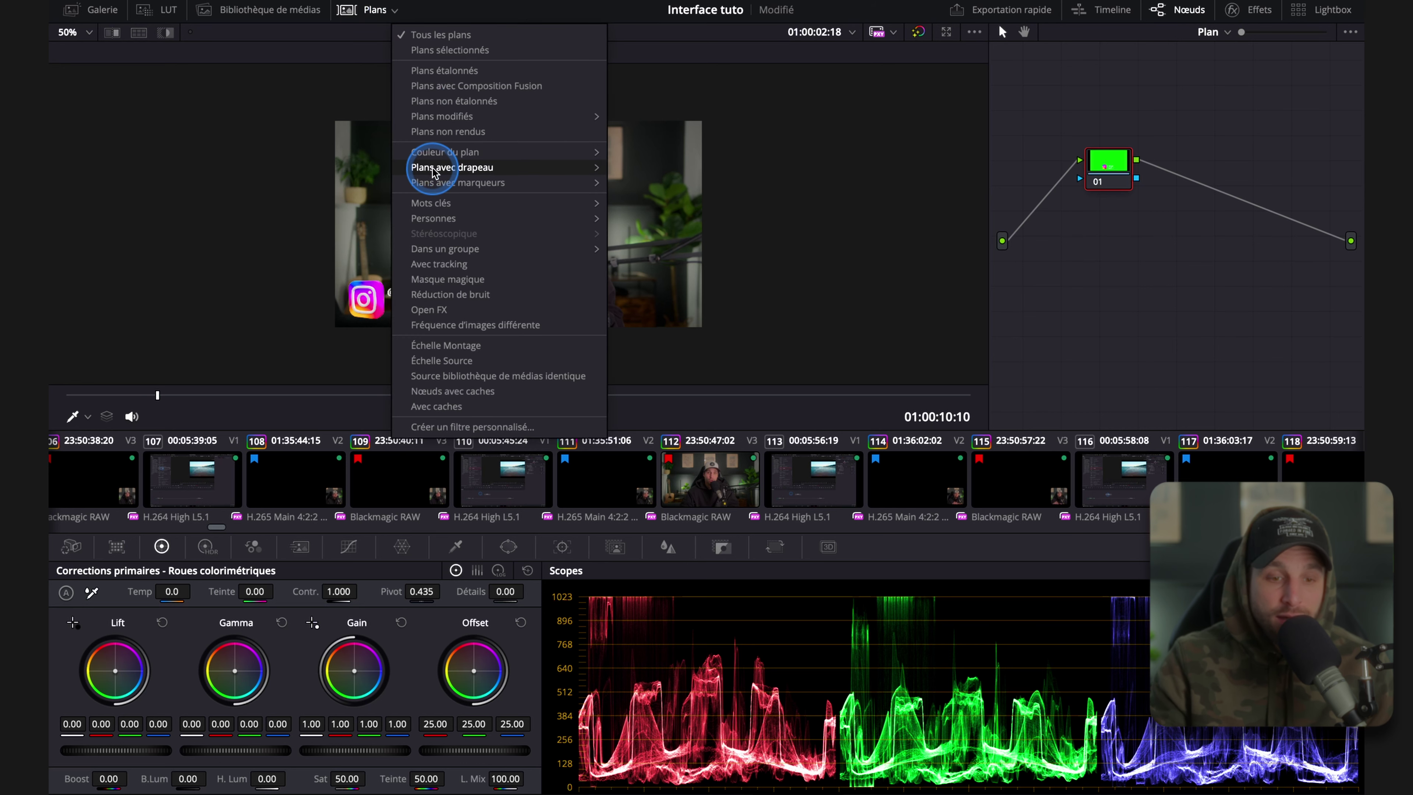
pyautogui.moveTo(433, 170)
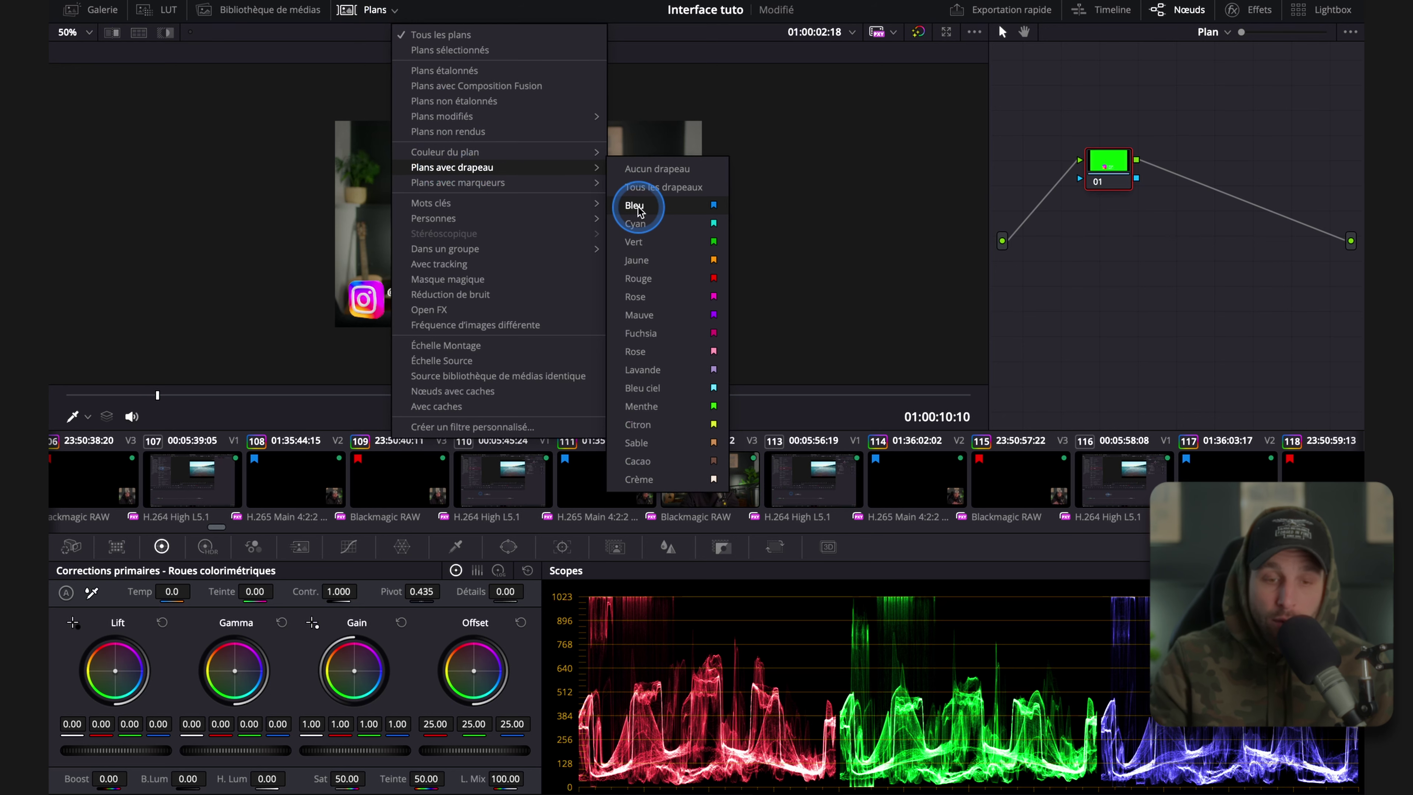
pyautogui.click(636, 206)
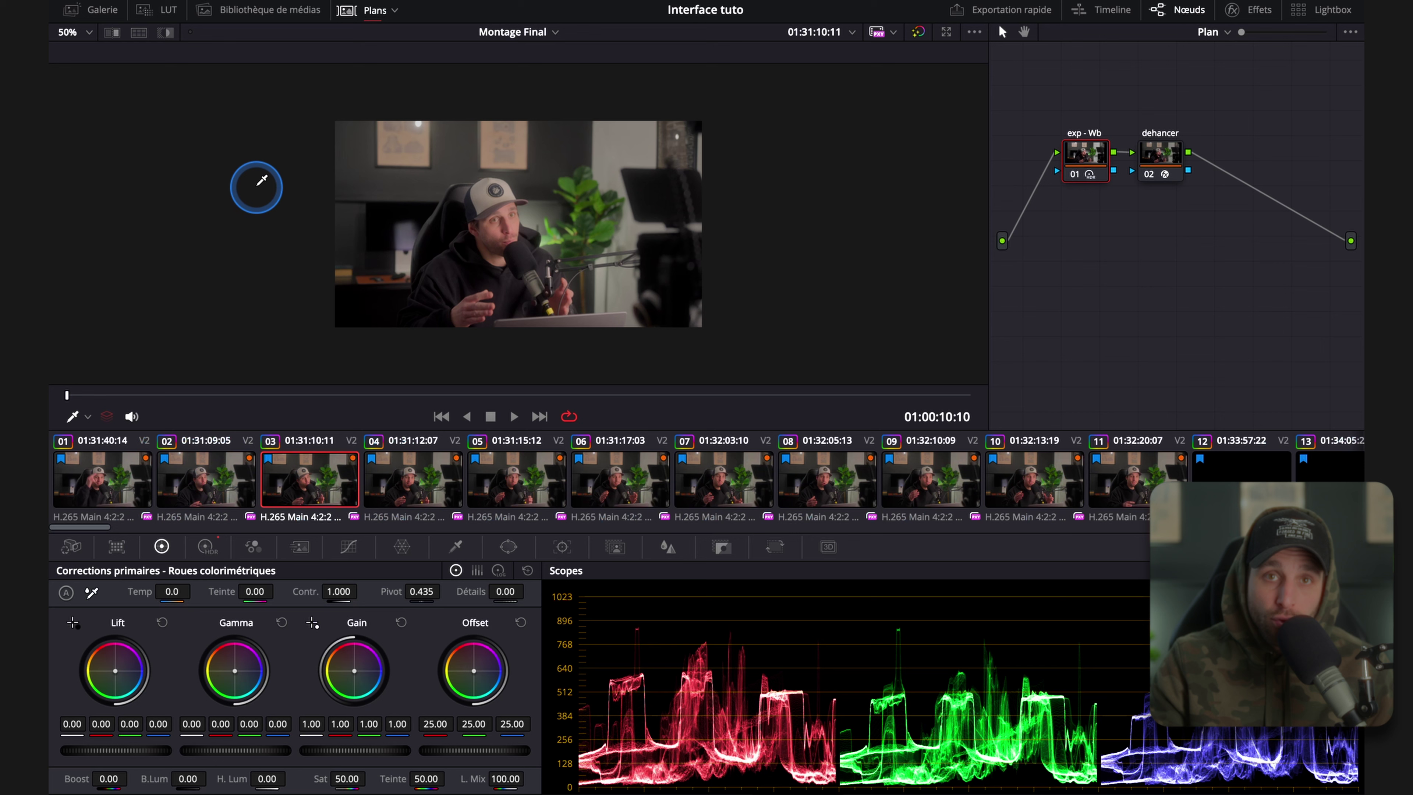
pyautogui.click(396, 15)
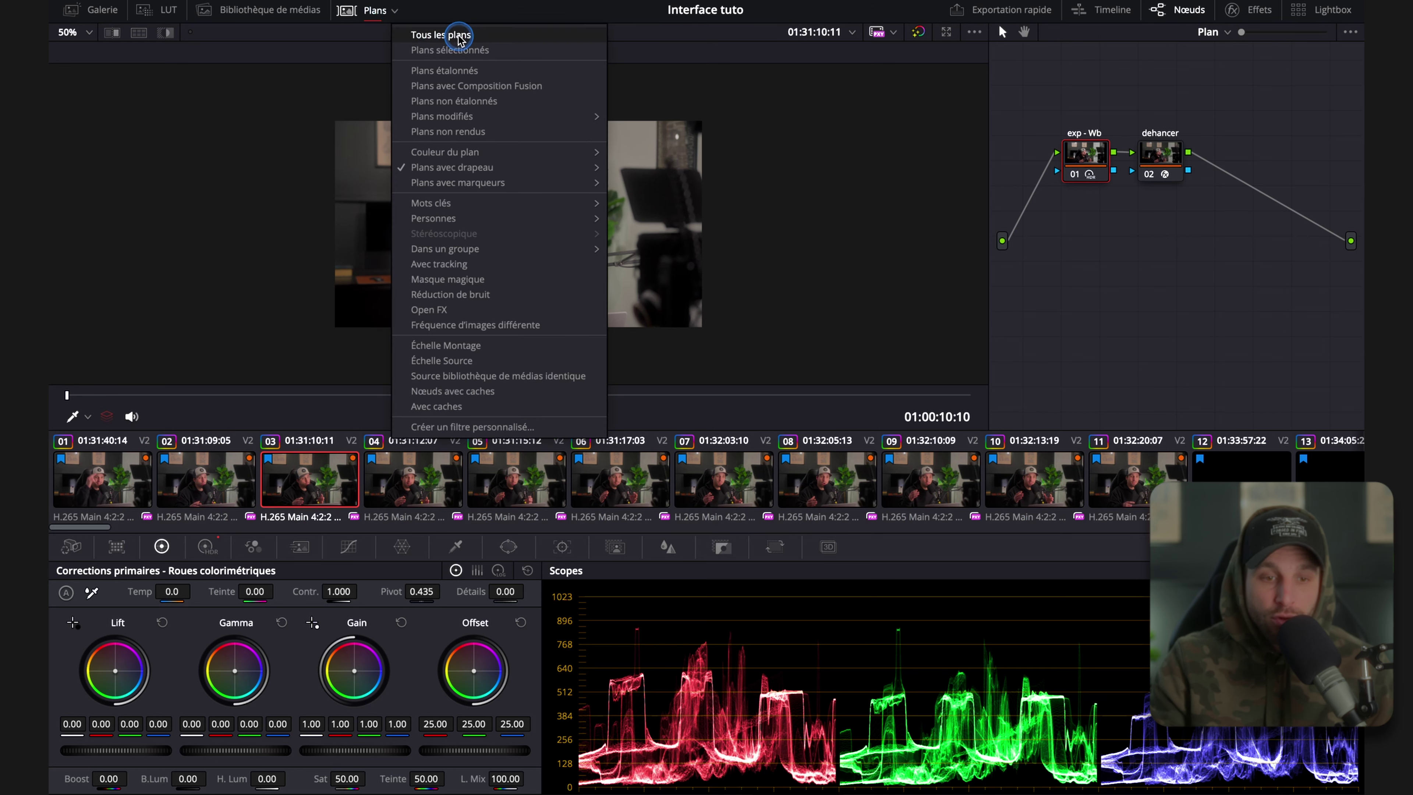
pyautogui.click(459, 36)
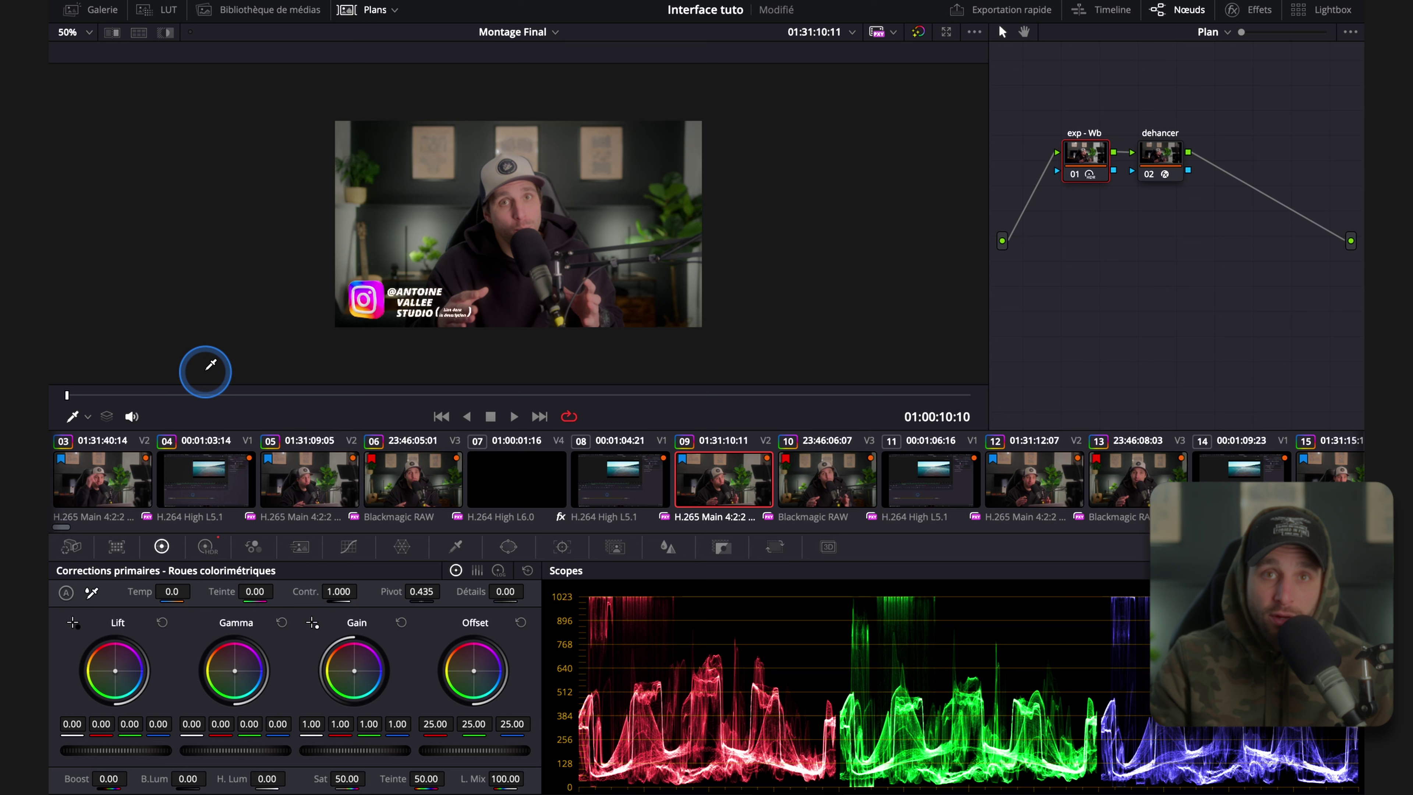
# Apply clip 05's grade to clip 03.
pyautogui.click(295, 490)
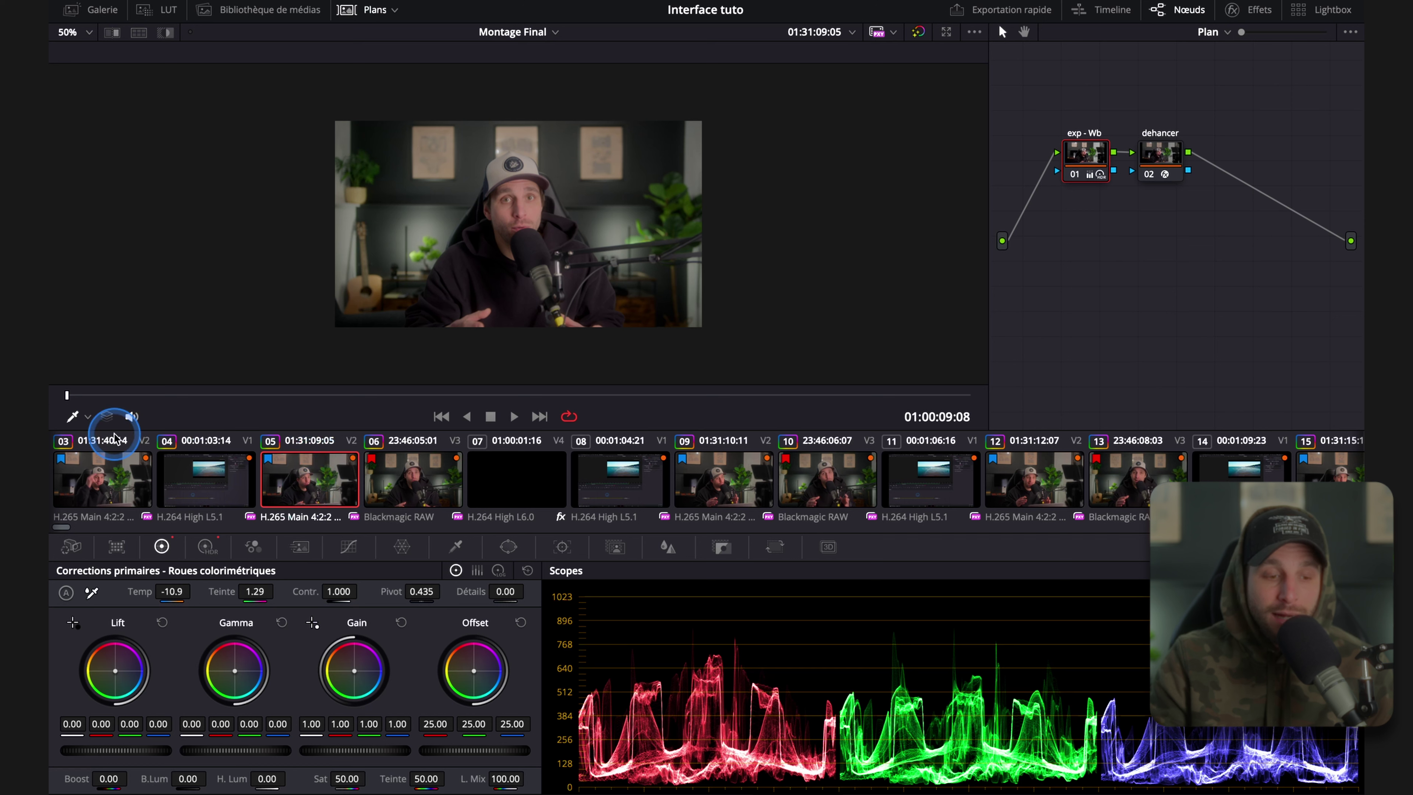
pyautogui.rightClick(113, 480)
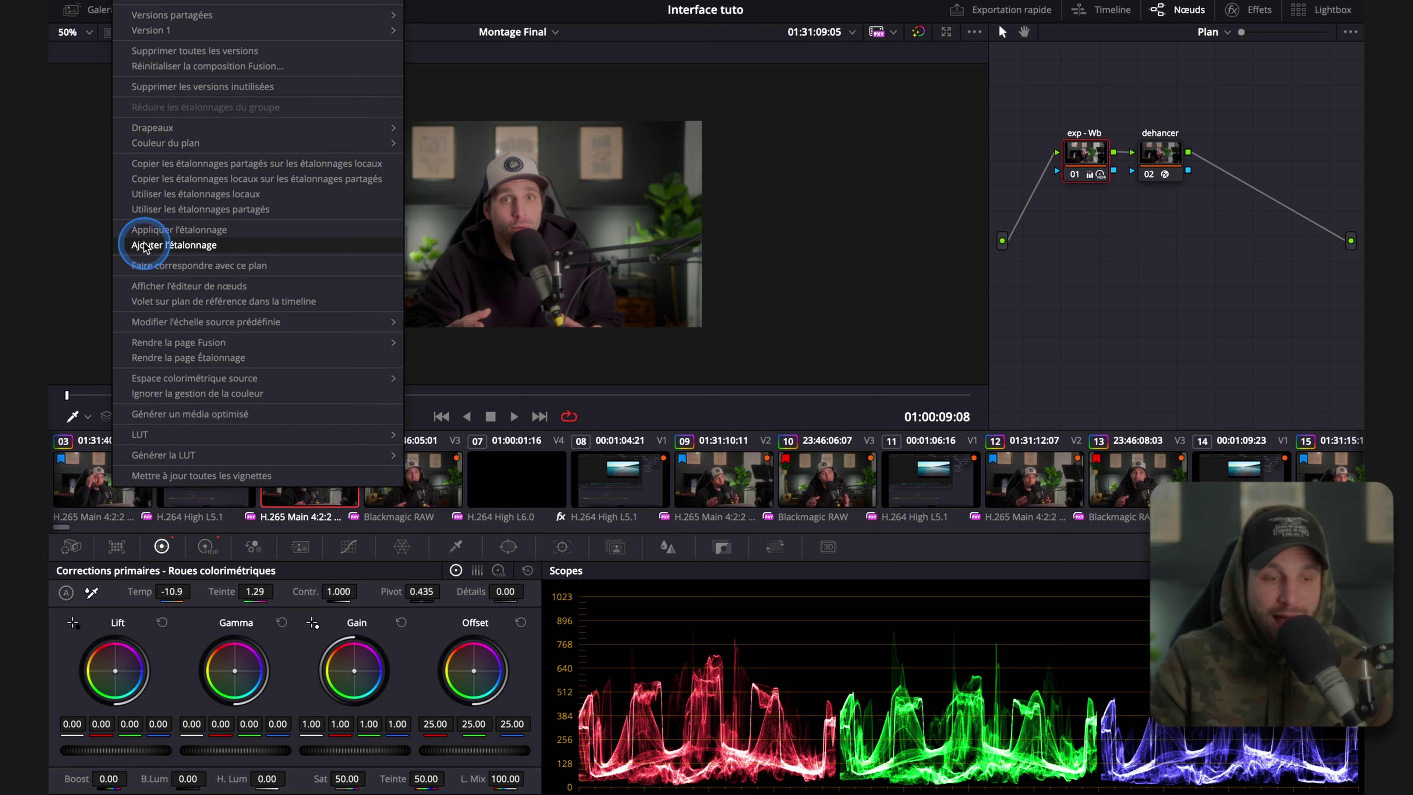
pyautogui.click(211, 234)
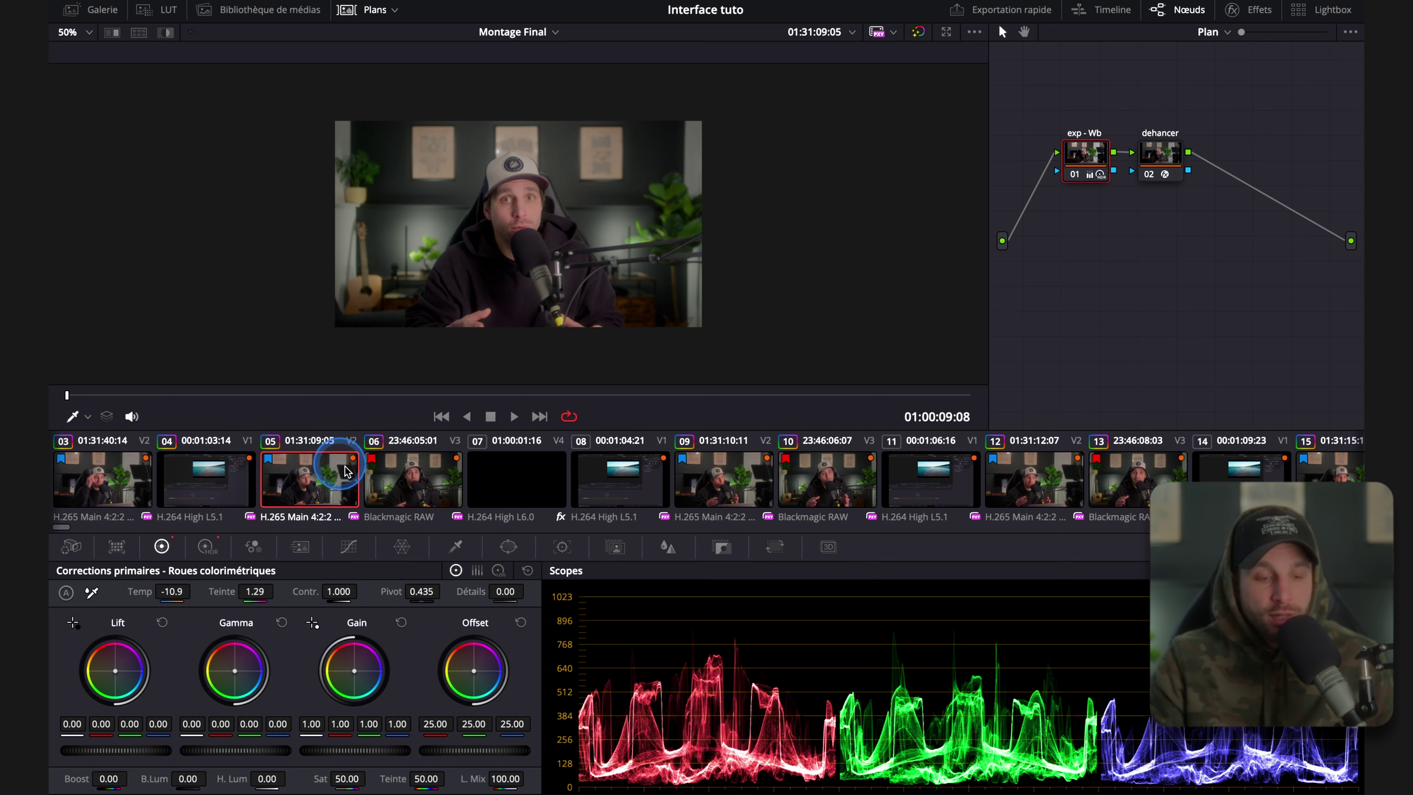
# Apply clip 05's grade to clips 05 through 09, reselect clip 05, and switch to the Edit page.
pyautogui.keyDown('shift'); pyautogui.click(723, 488); pyautogui.keyUp('shift')
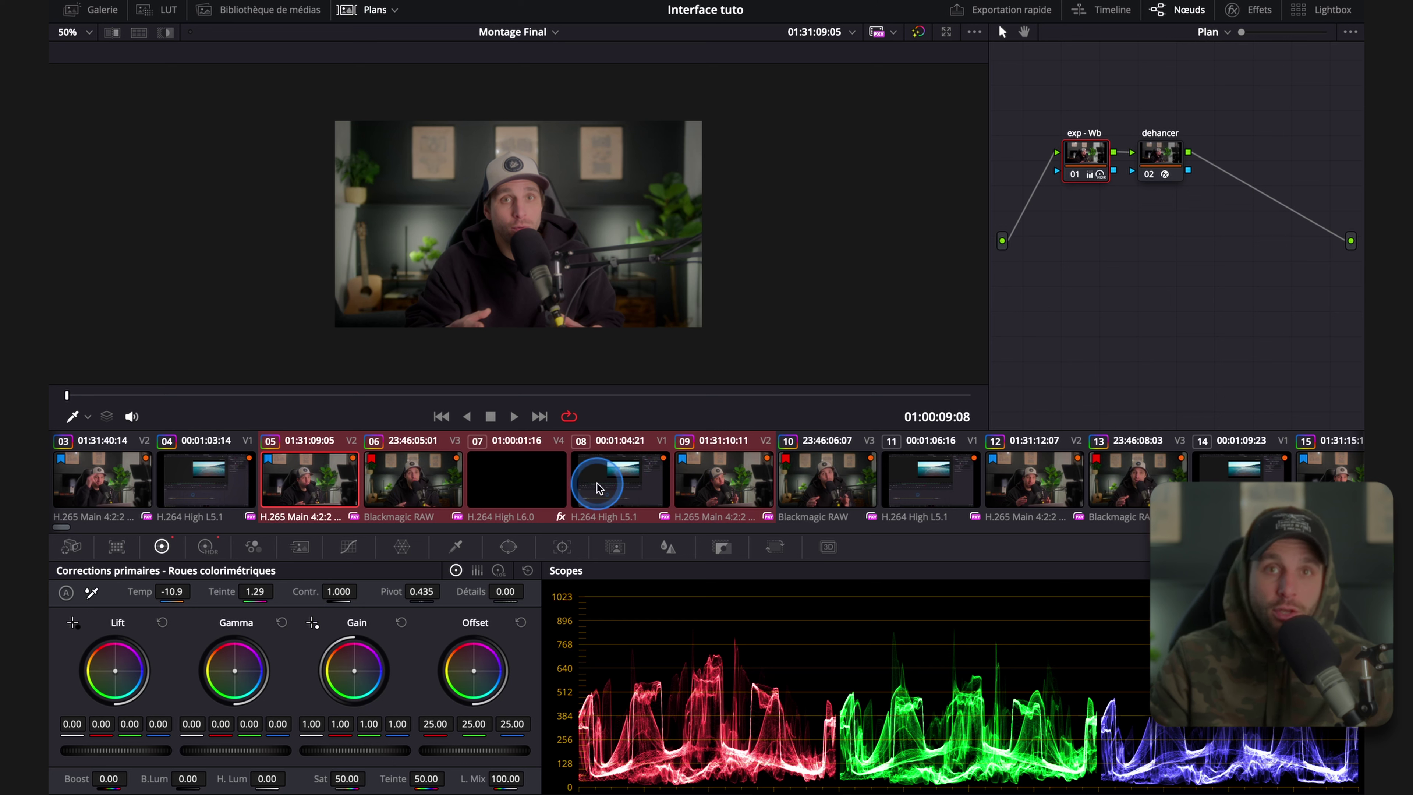
pyautogui.rightClick(97, 484)
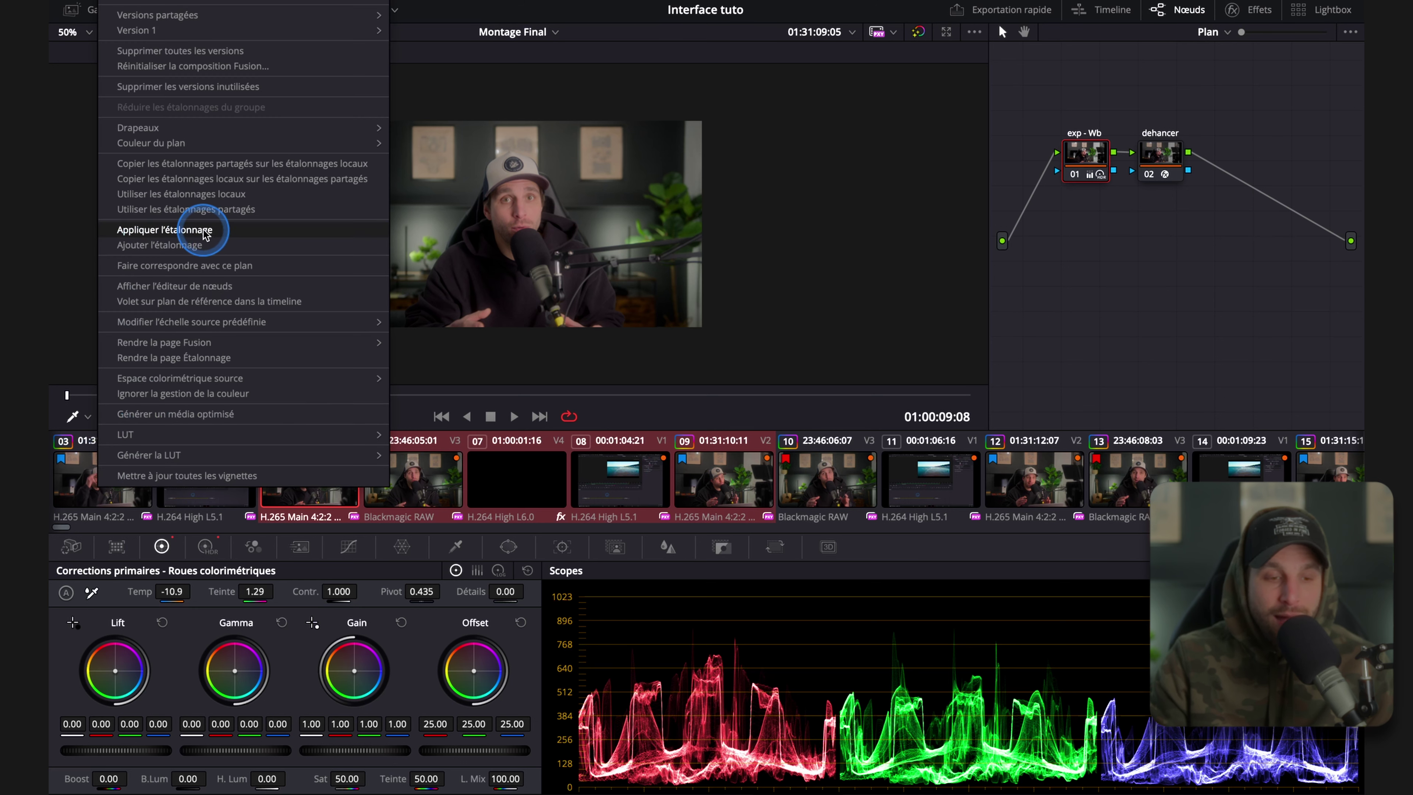
pyautogui.click(71, 241)
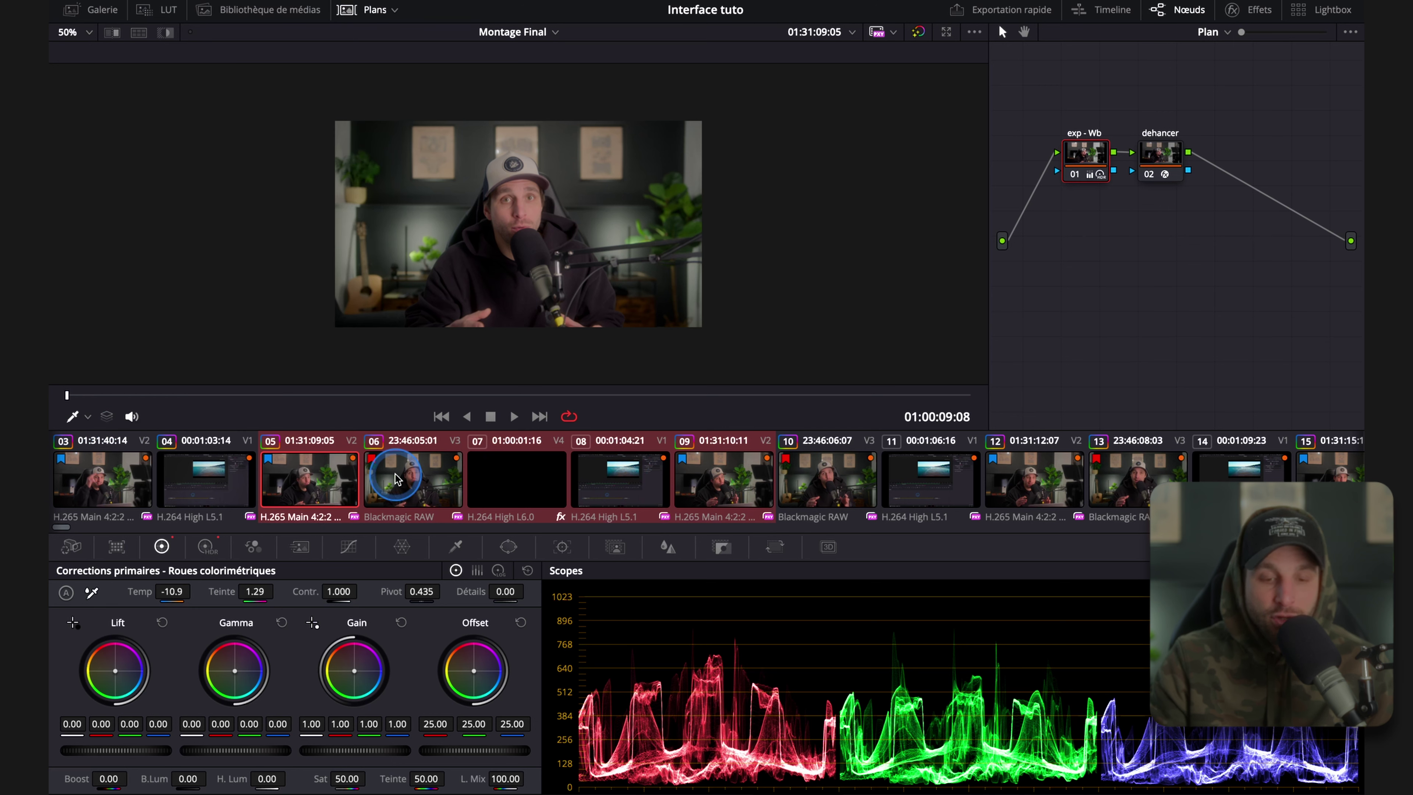
pyautogui.click(195, 347)
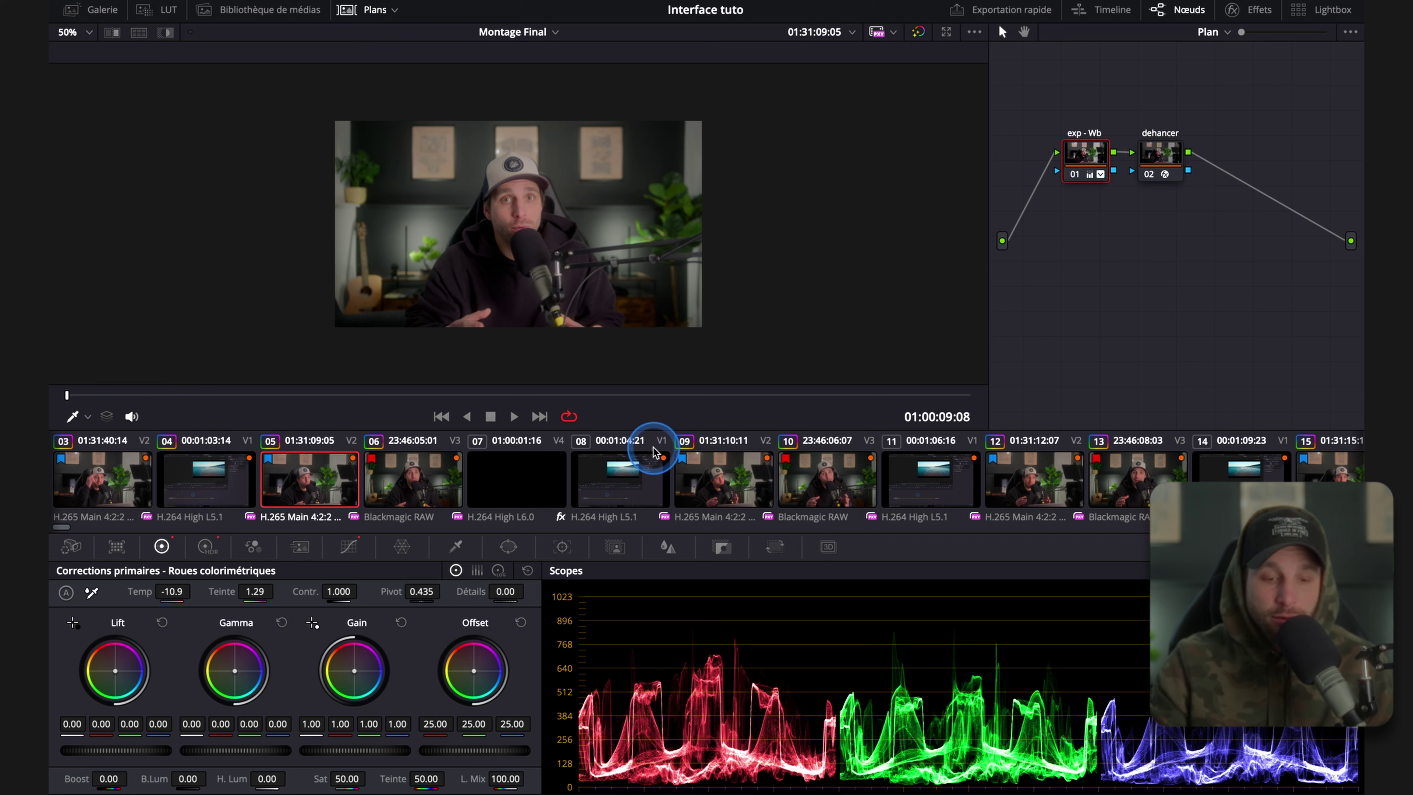
pyautogui.click(620, 791)
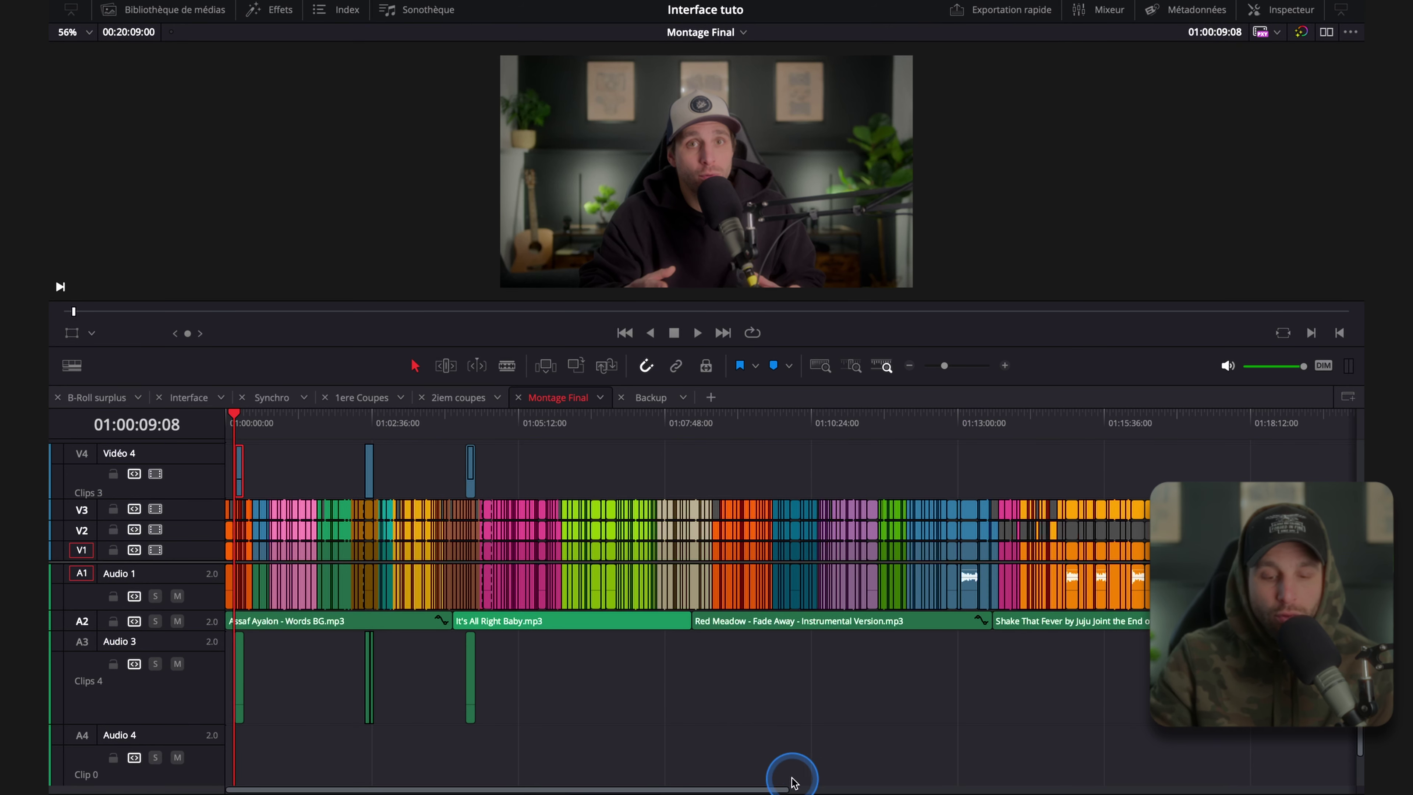
# Return to the Color page and hide the clip strip to enlarge the viewer.
pyautogui.click(798, 787)
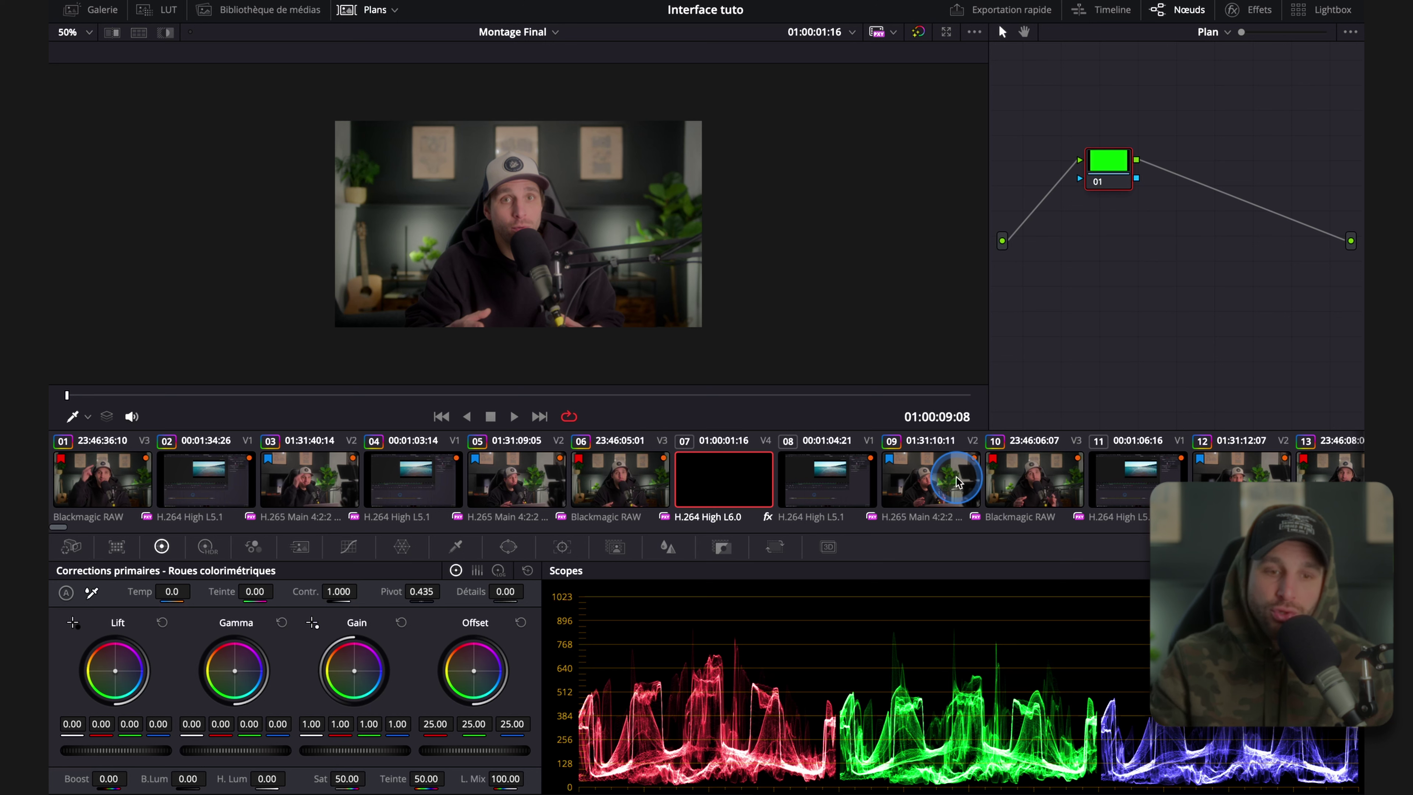
pyautogui.click(376, 10)
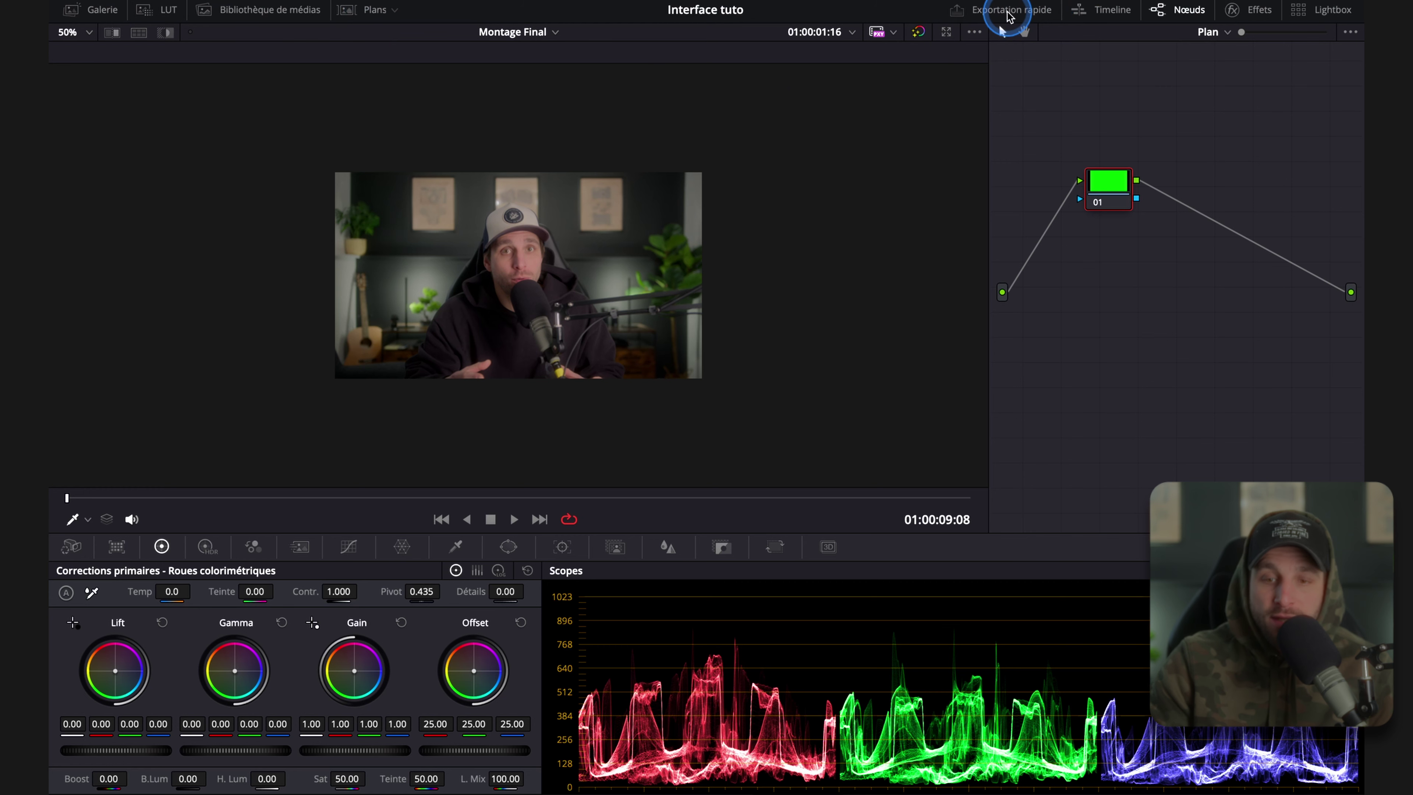
pyautogui.click(1008, 12)
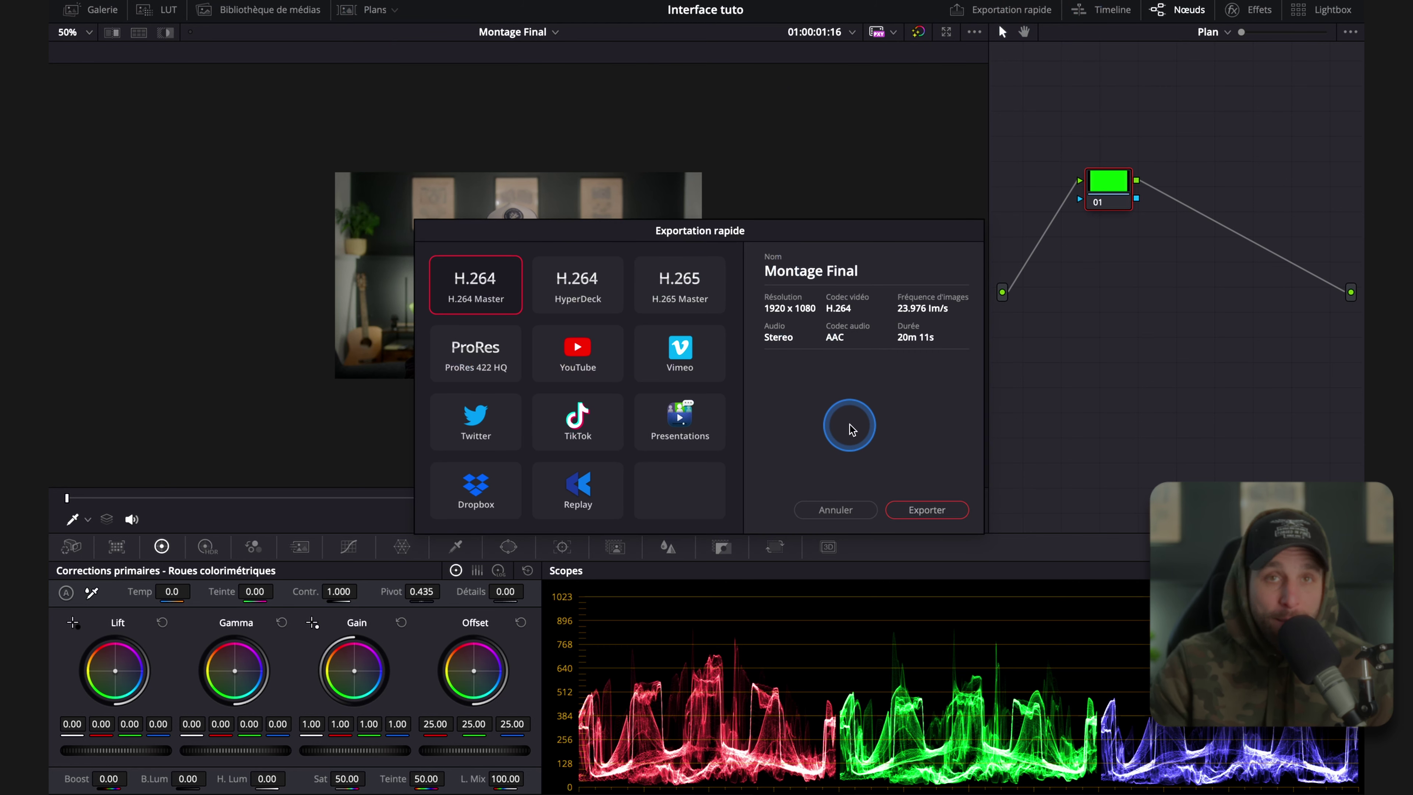
pyautogui.click(589, 361)
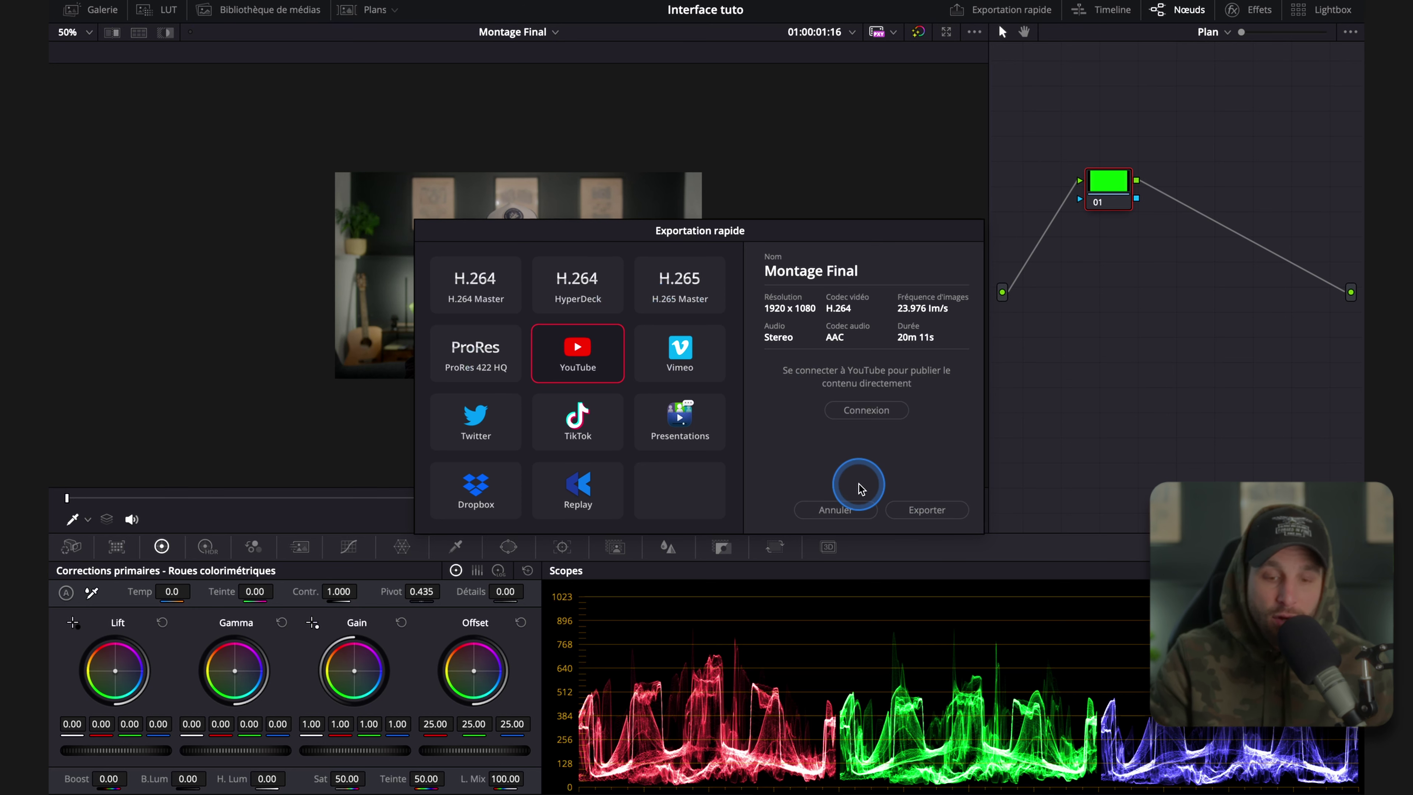
pyautogui.click(847, 511)
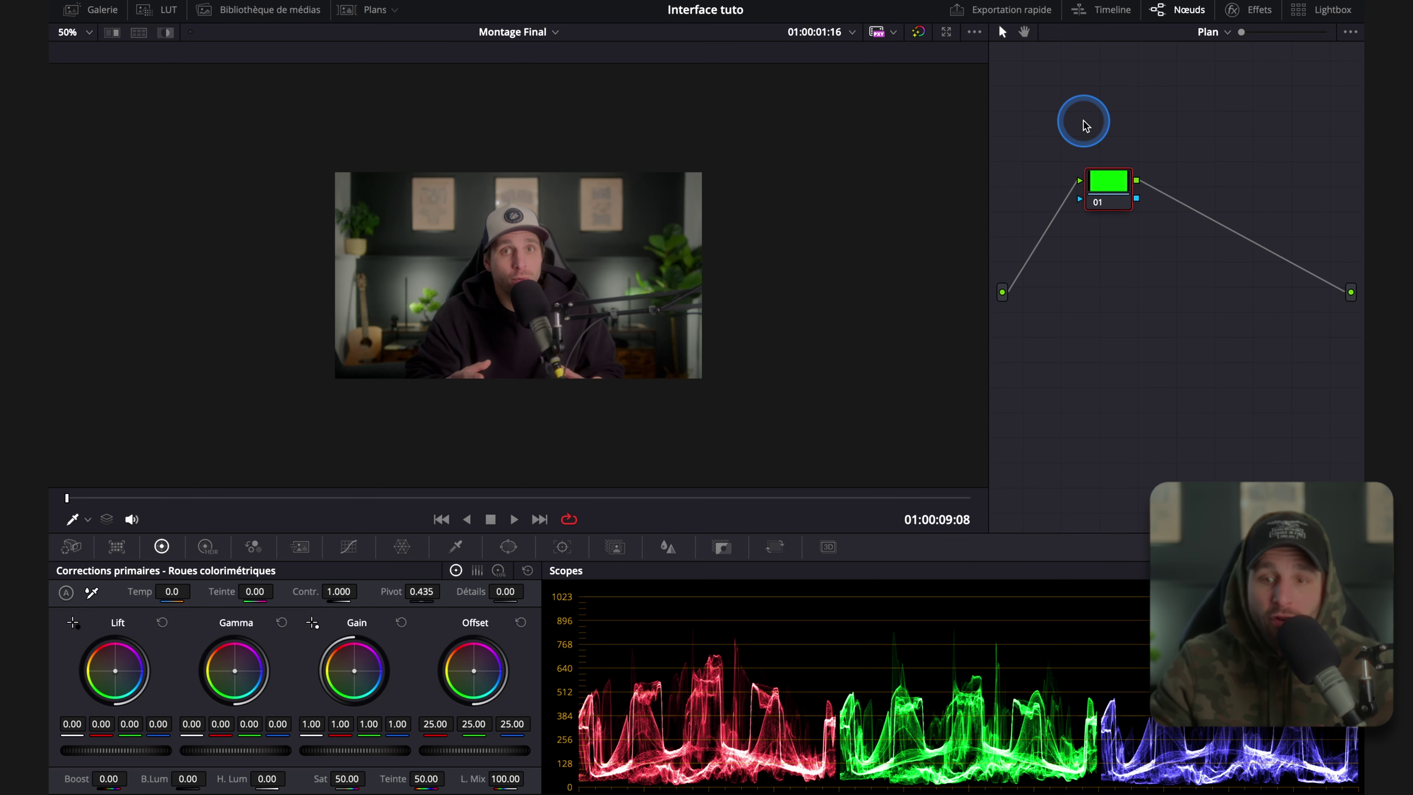
# Show the mini timeline, move the playhead to a later clip, then hide the mini timeline.
pyautogui.click(1114, 11)
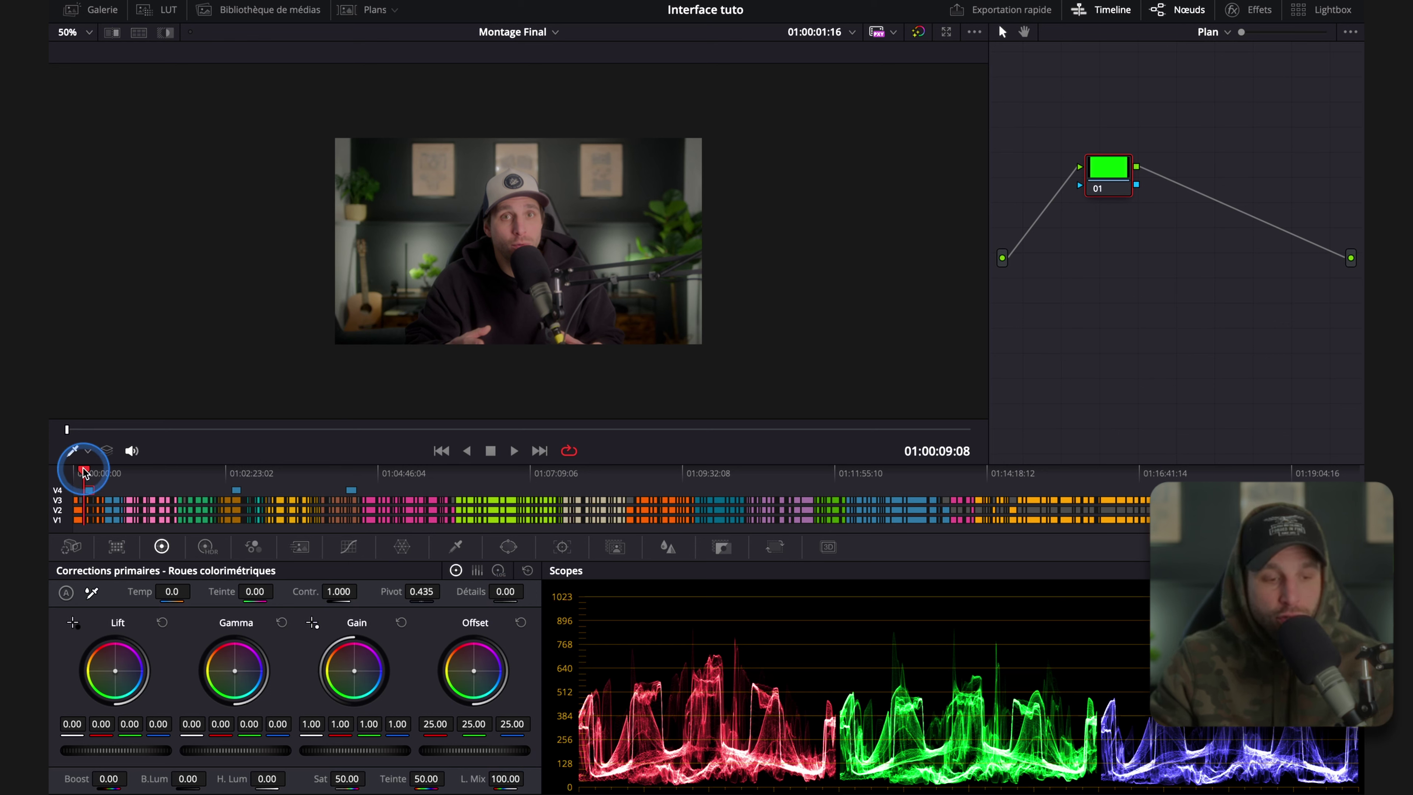
pyautogui.moveTo(100, 475); pyautogui.dragTo(215, 481)
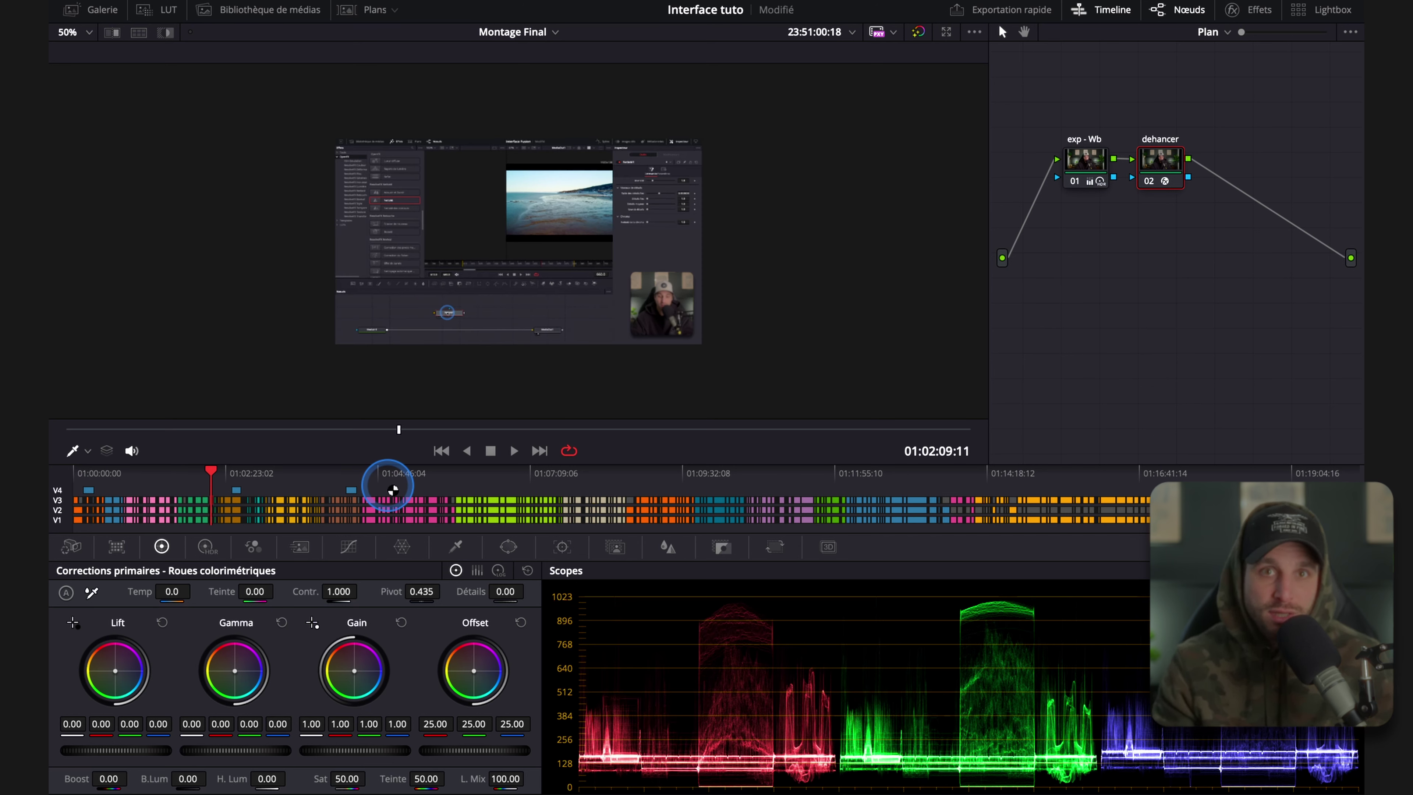
pyautogui.click(1114, 17)
# Hide the node graph to widen the viewer, then restore it beside the viewer.
pyautogui.click(1157, 11)
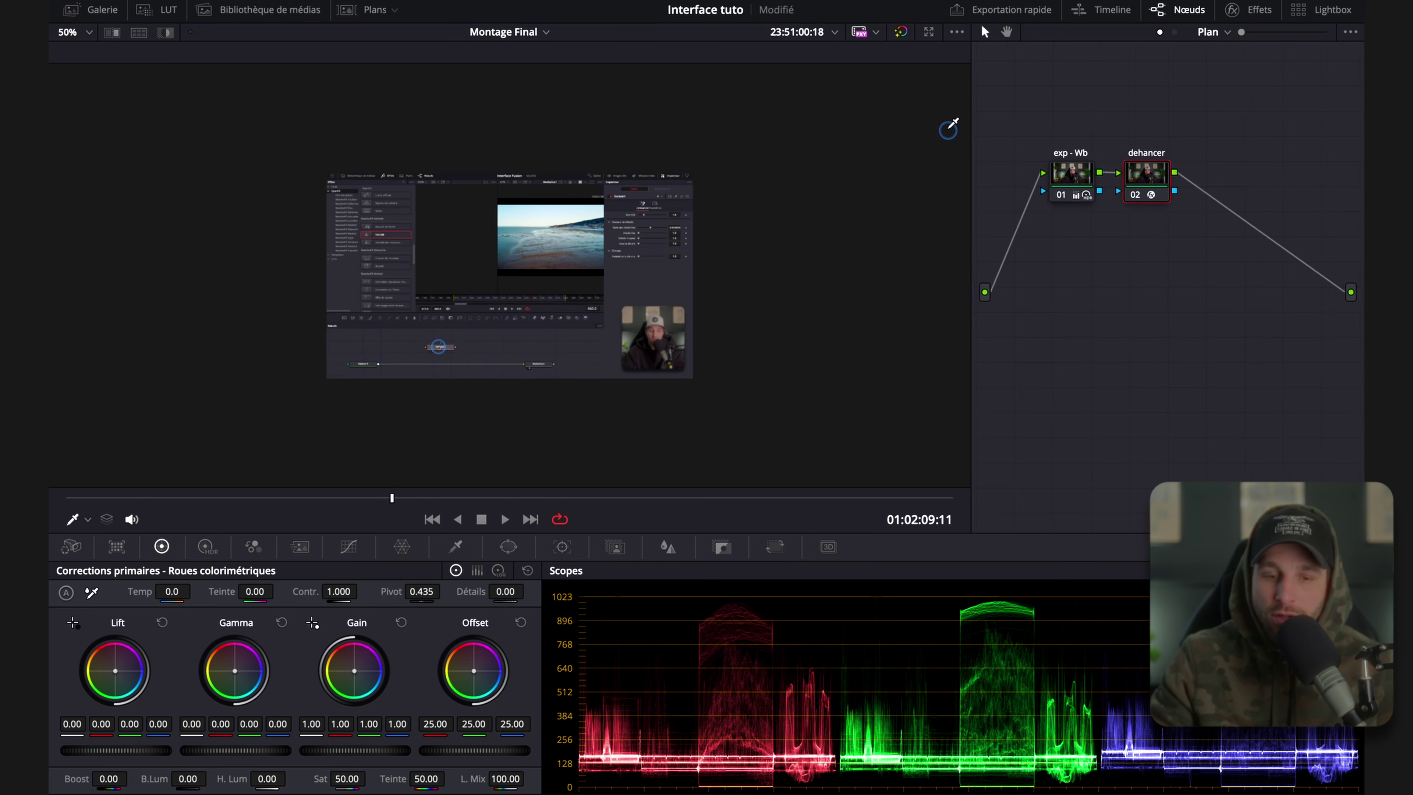
pyautogui.click(1187, 12)
pyautogui.click(1186, 12)
pyautogui.click(1186, 12)
pyautogui.click(1187, 12)
pyautogui.click(1186, 12)
pyautogui.click(1186, 12)
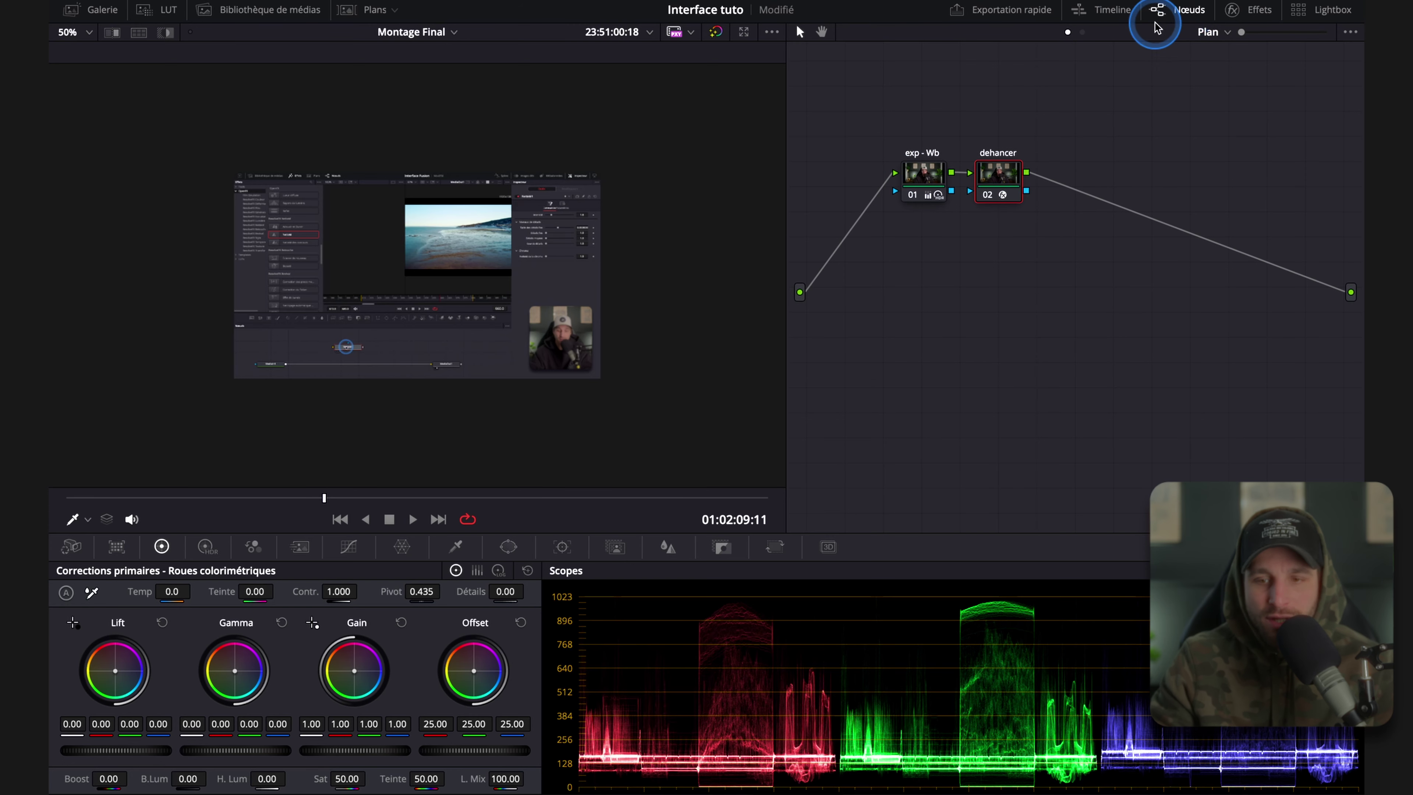
pyautogui.click(1179, 17)
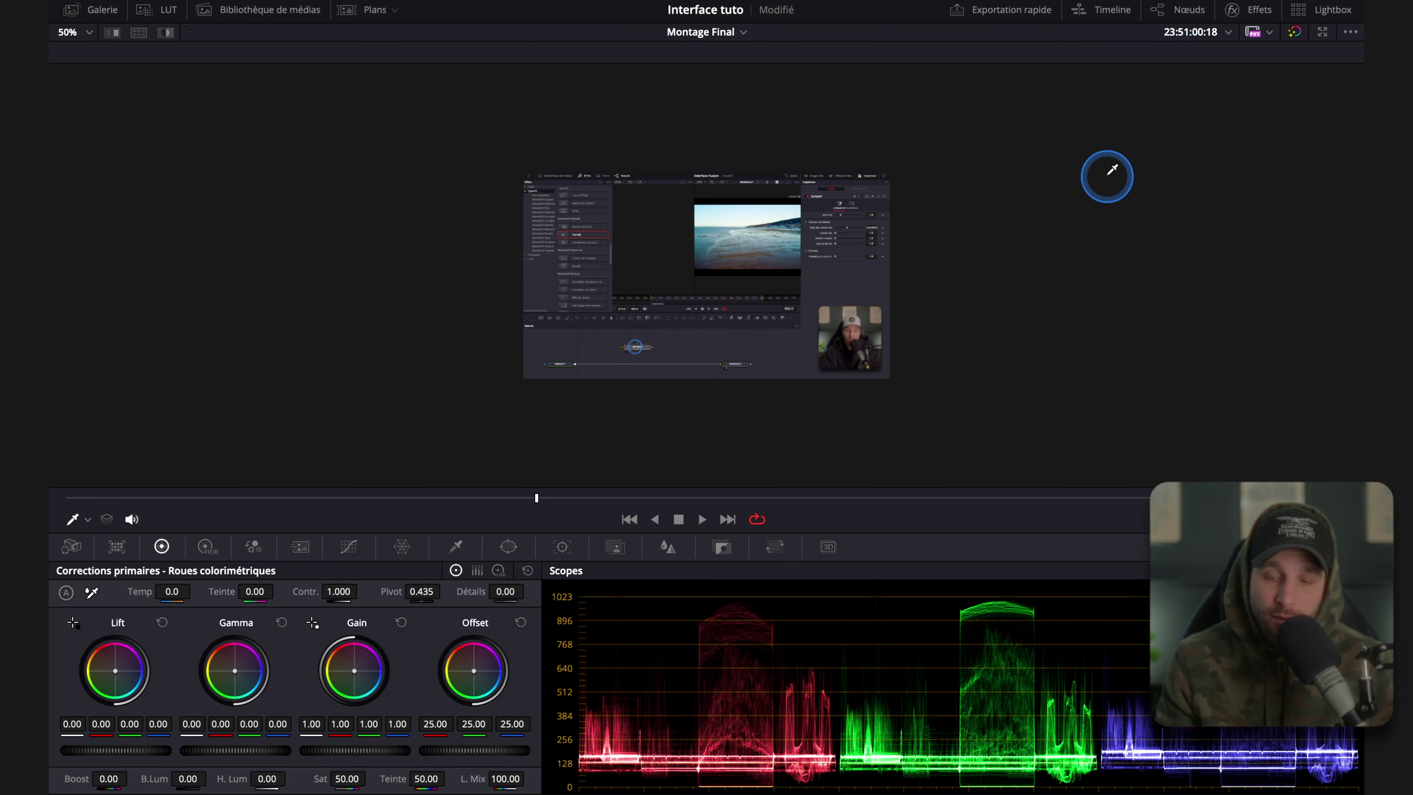
pyautogui.click(1191, 12)
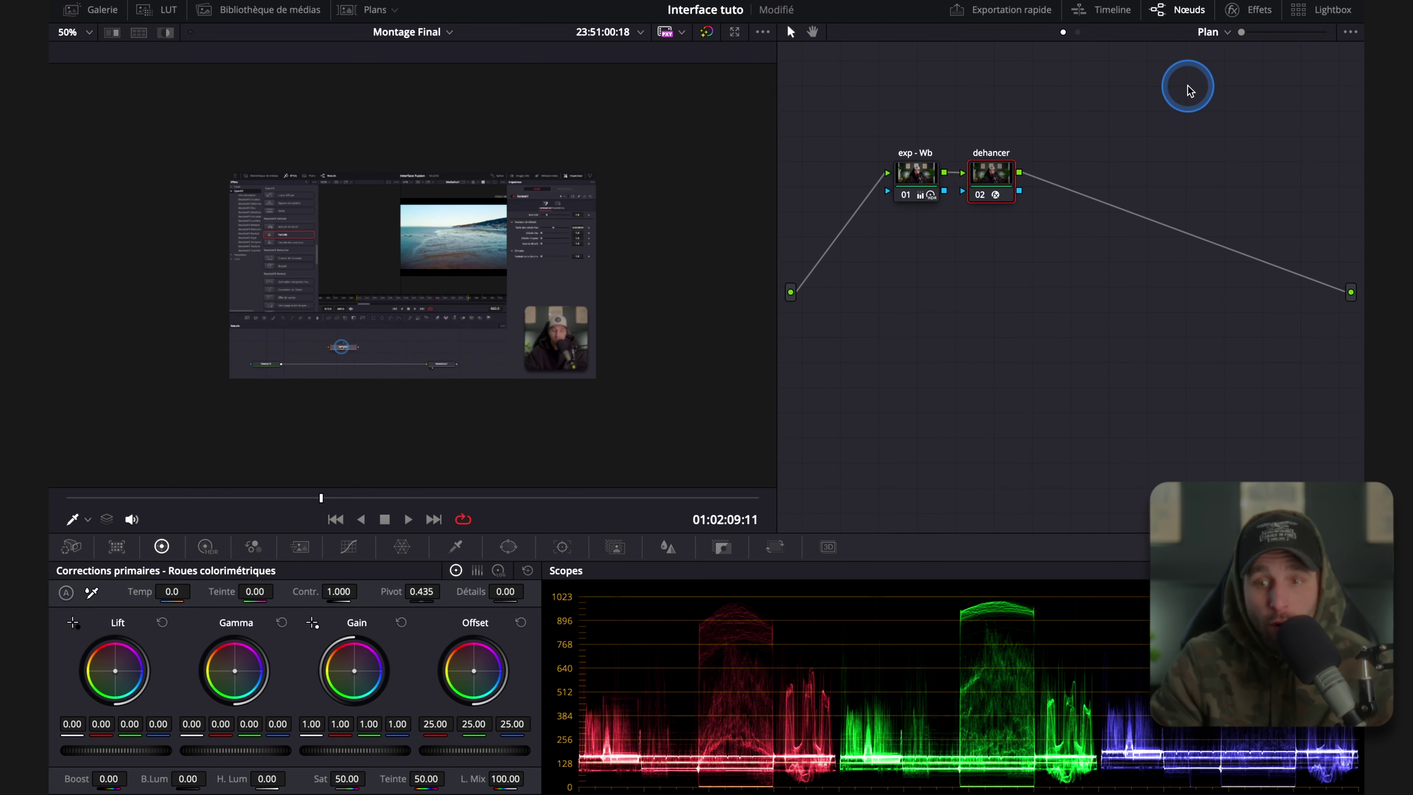
# Show the Dehancer Pro settings and nudge the dehancer node slightly right.
pyautogui.click(1260, 16)
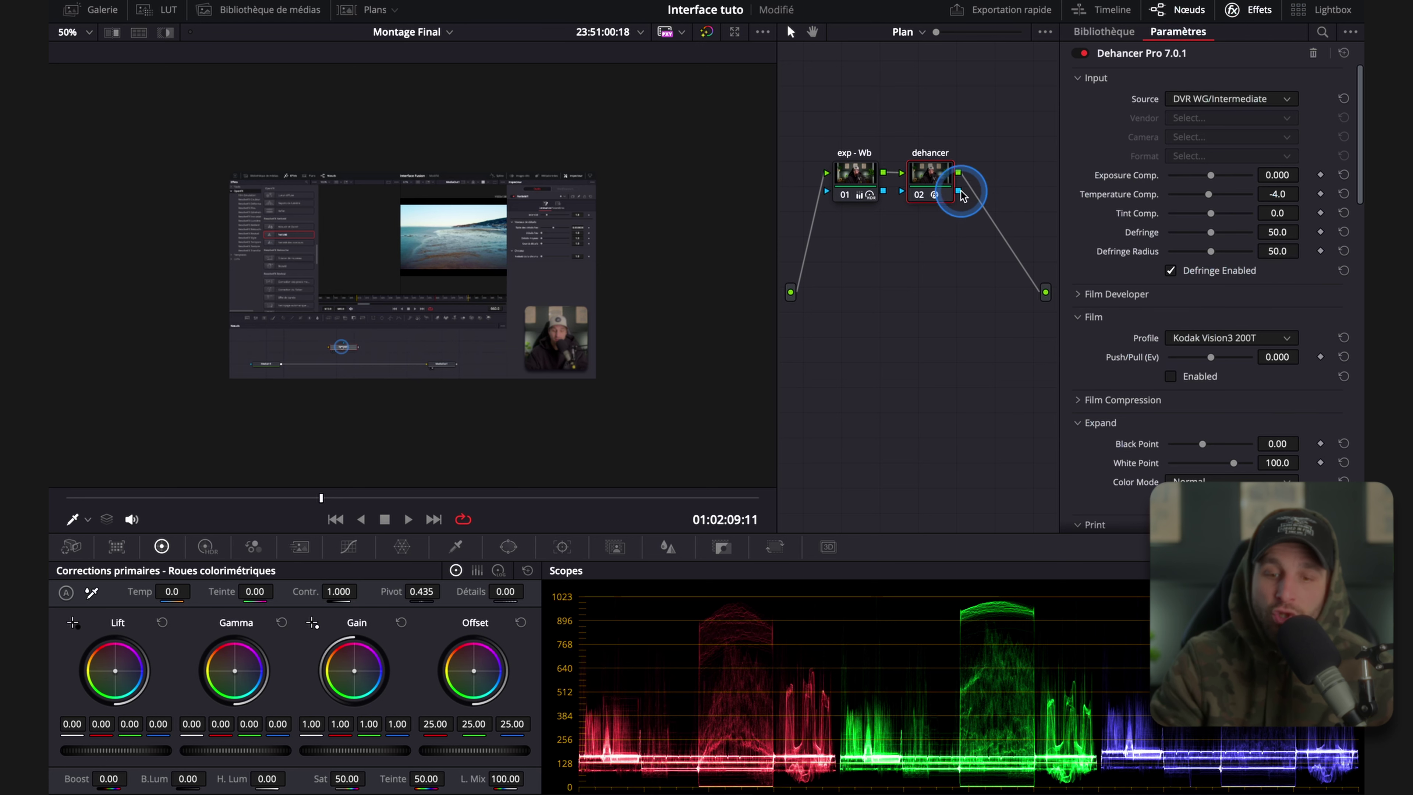
pyautogui.moveTo(926, 177); pyautogui.dragTo(942, 174)
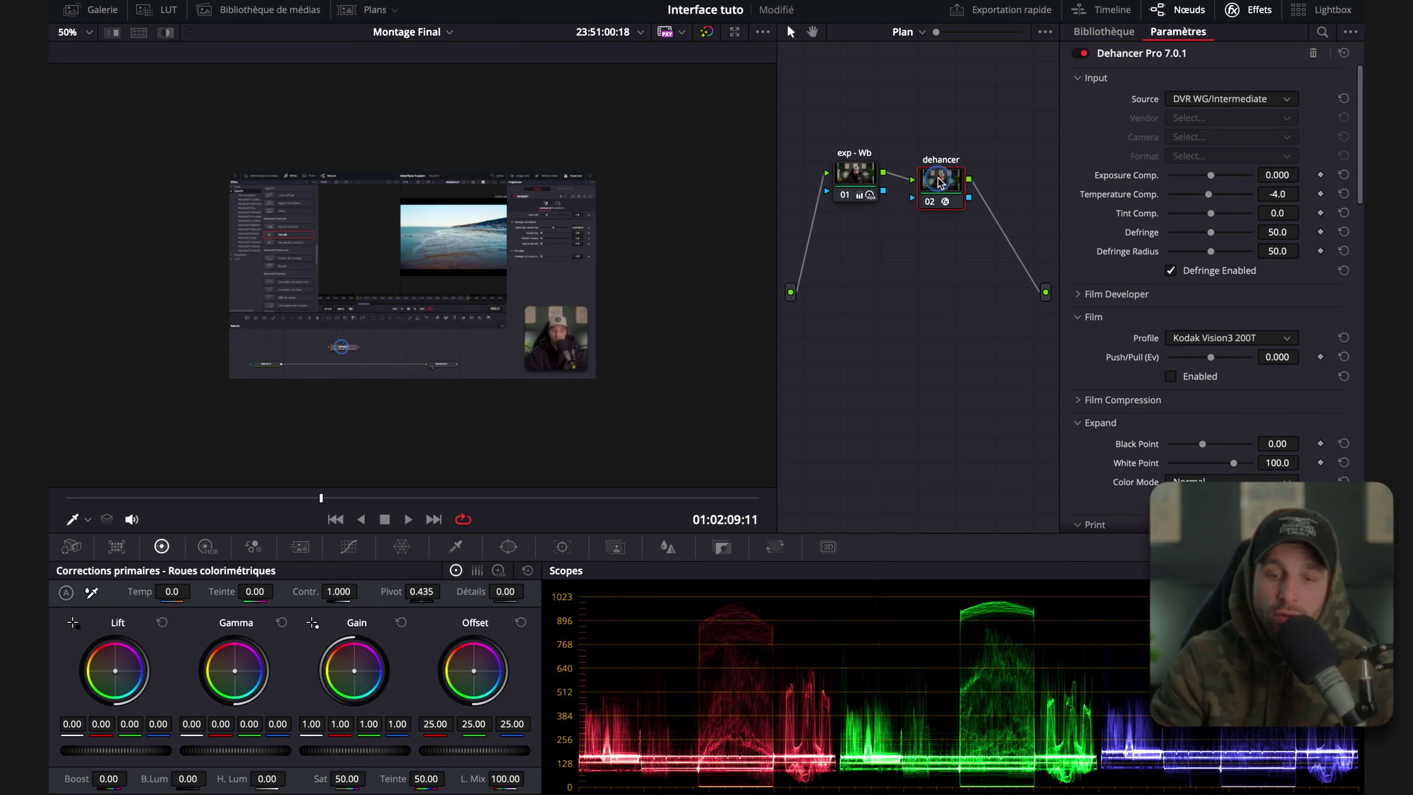
pyautogui.click(1110, 63)
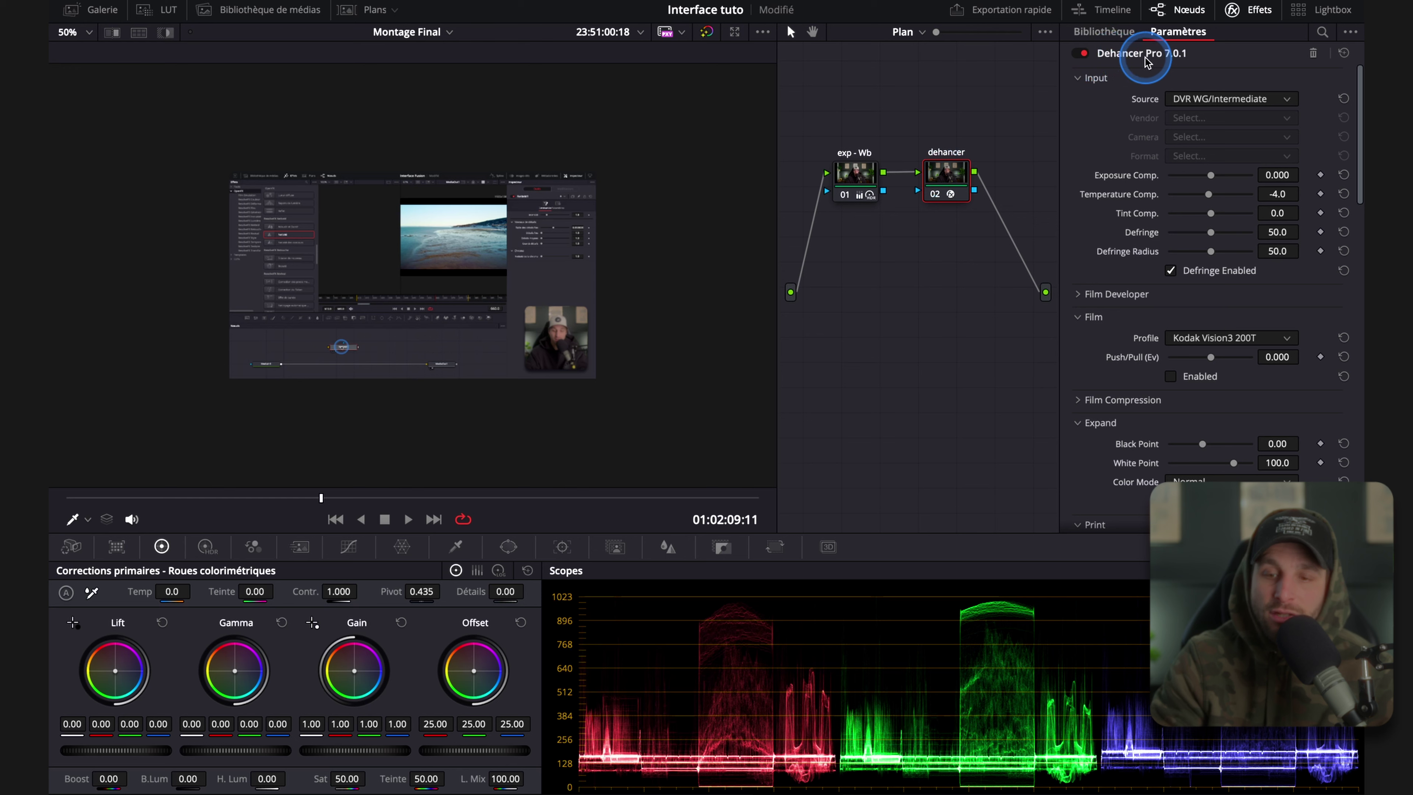
pyautogui.scroll(-5, 1195, 334)
pyautogui.scroll(-10, 1213, 362)
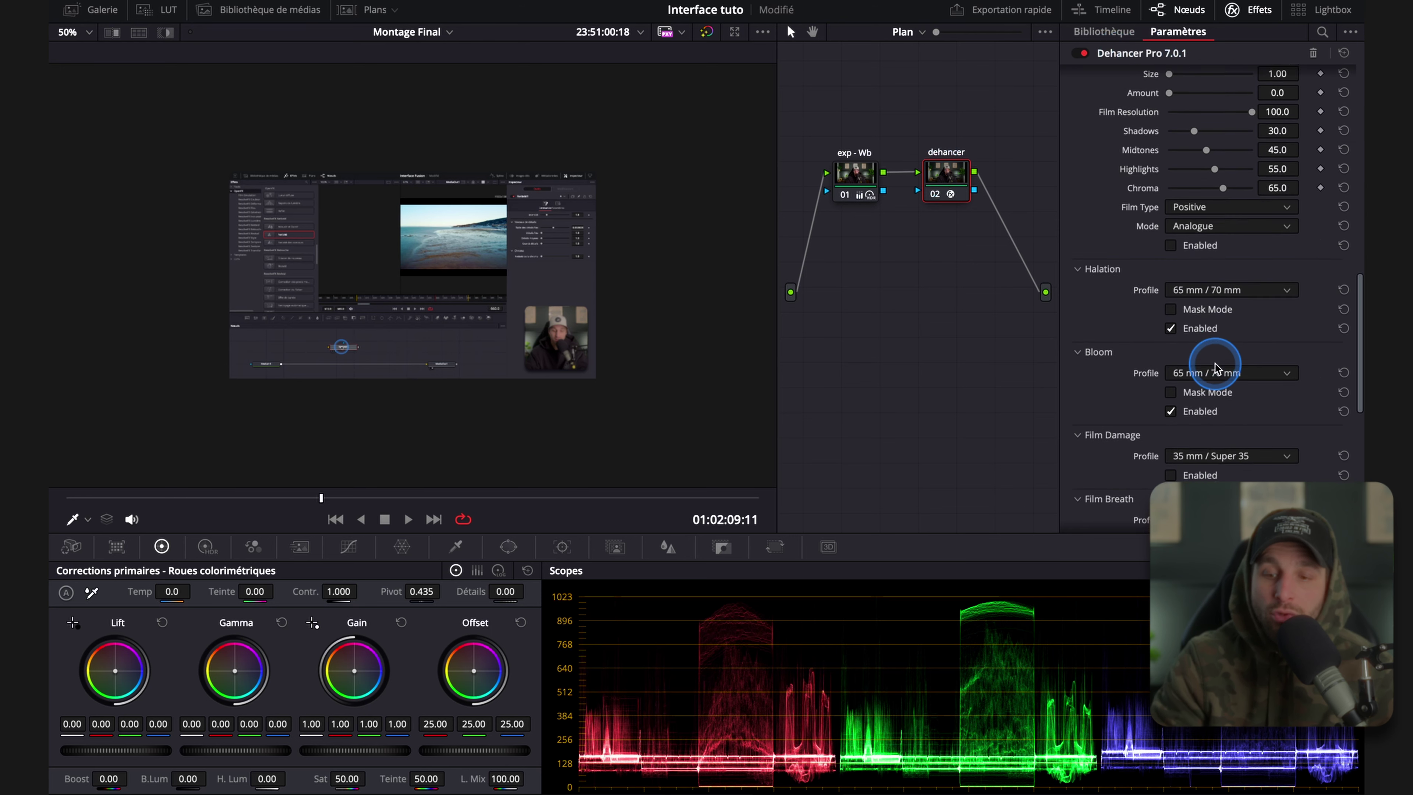
pyautogui.scroll(20, 1210, 363)
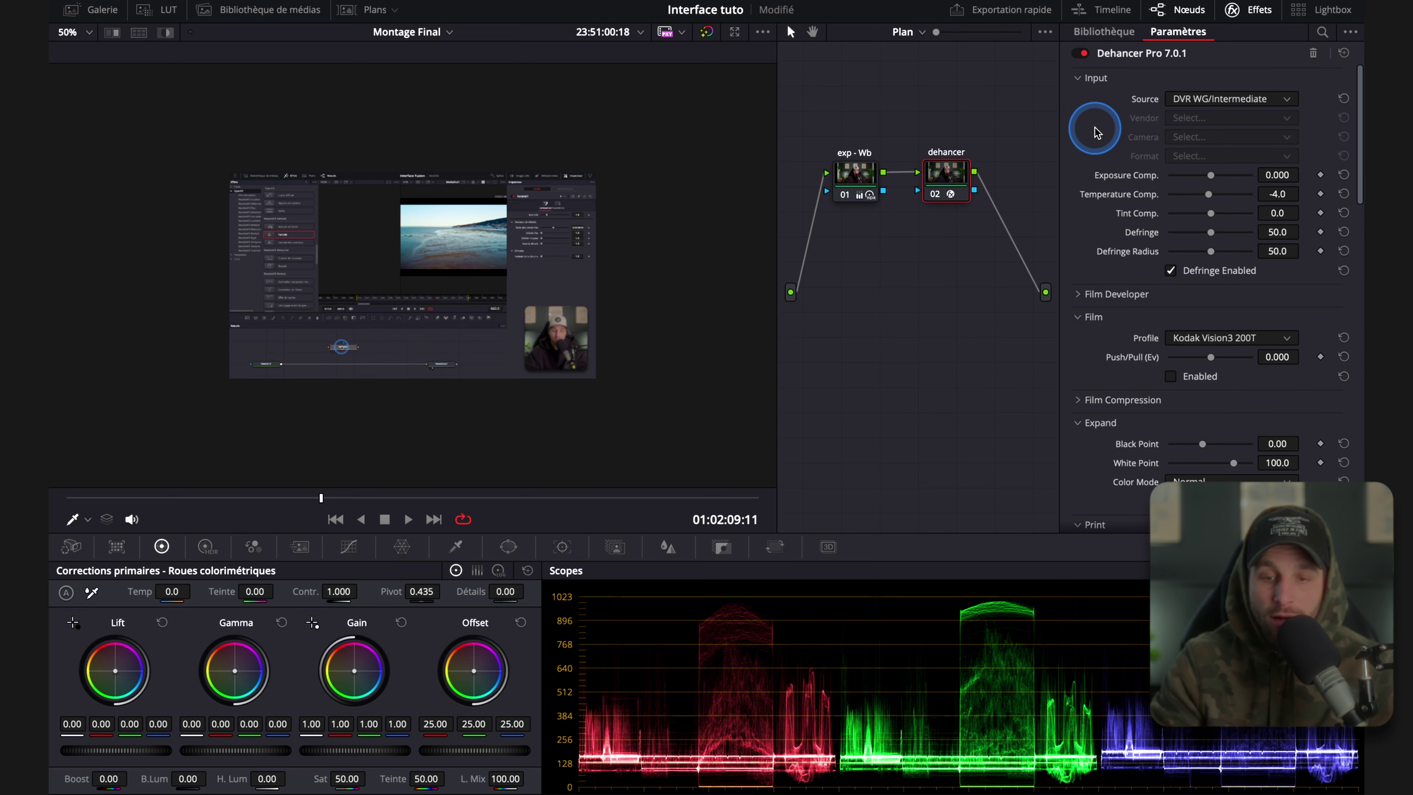
pyautogui.hscroll(3, 782, 287)
# Widen the node editor and add serial node 03 after dehancer, aligned with the others.
pyautogui.moveTo(779, 267); pyautogui.dragTo(578, 267)
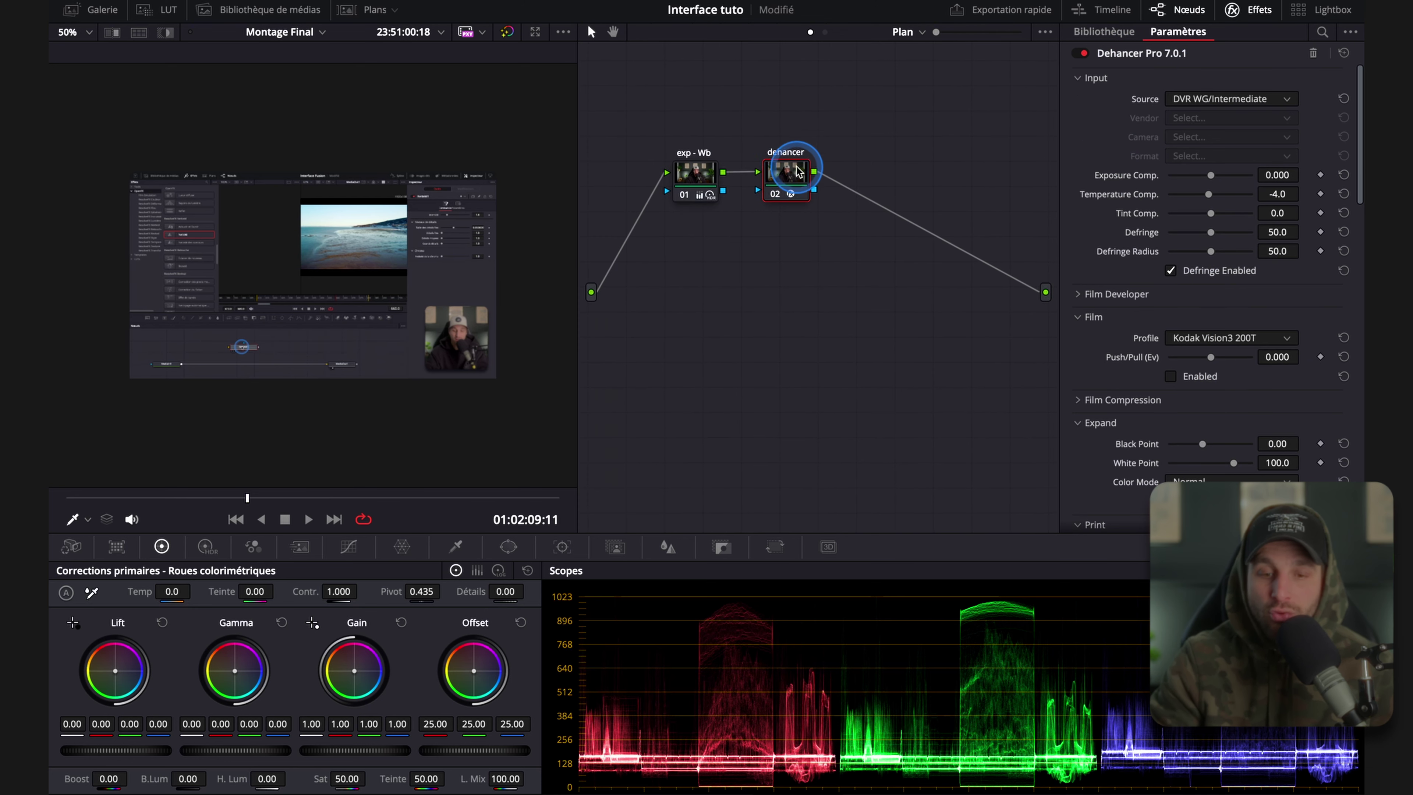
pyautogui.hotkey('alt', 's')
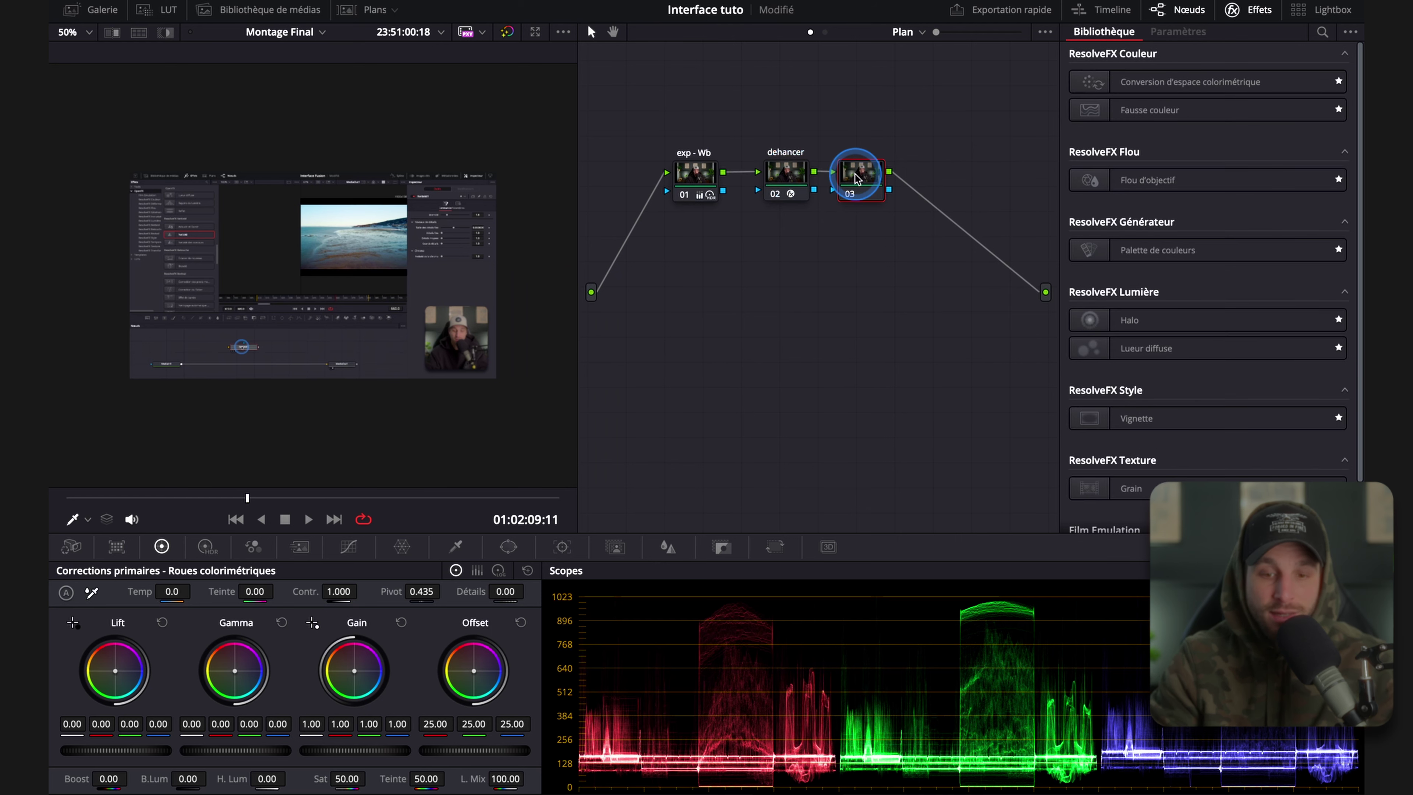
pyautogui.moveTo(895, 172); pyautogui.dragTo(892, 182)
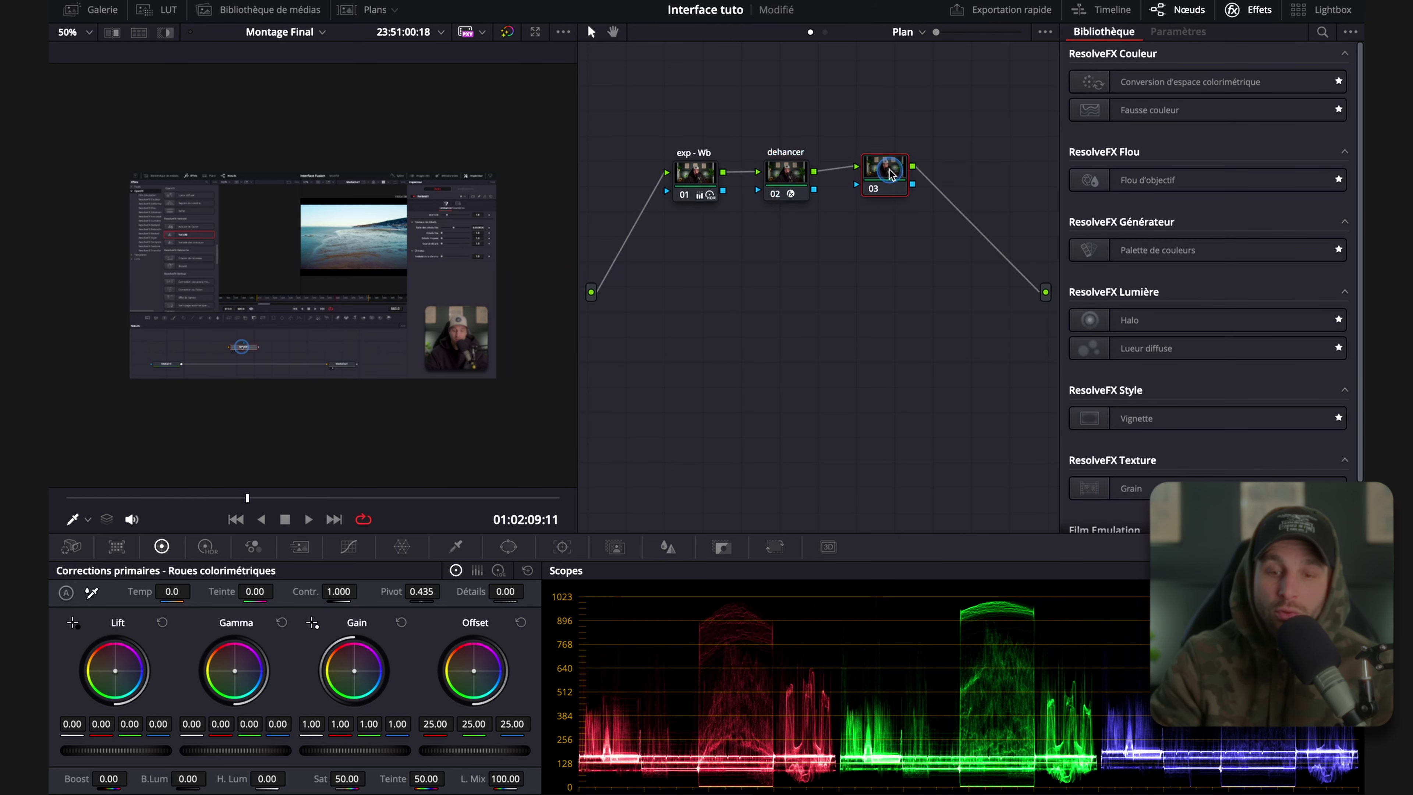
pyautogui.moveTo(892, 182); pyautogui.dragTo(888, 176)
# Bring up the ResolveFX effects library and scroll through it.
pyautogui.click(1234, 22)
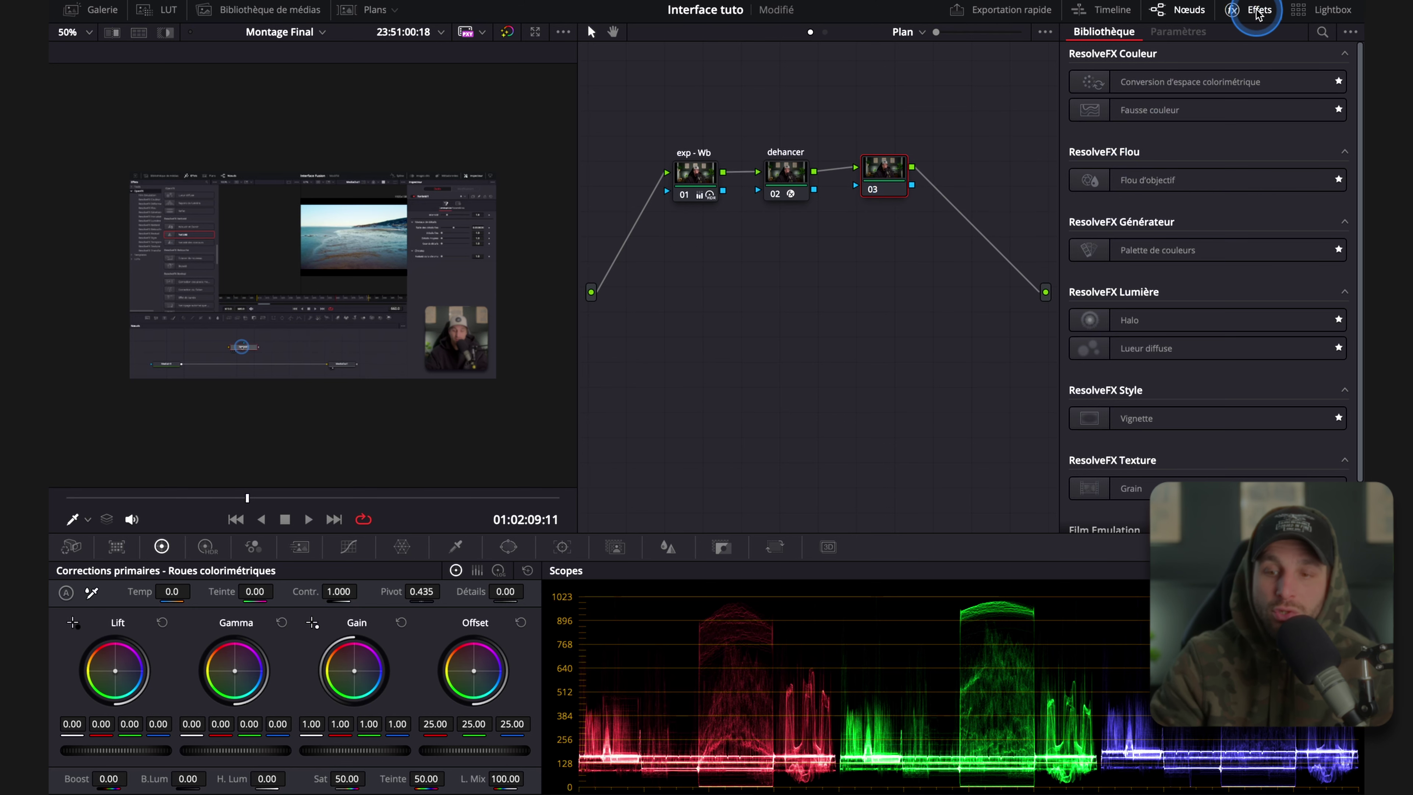
pyautogui.scroll(-2, 1162, 356)
pyautogui.scroll(2, 1157, 371)
pyautogui.scroll(-2, 1160, 167)
pyautogui.scroll(2, 1160, 132)
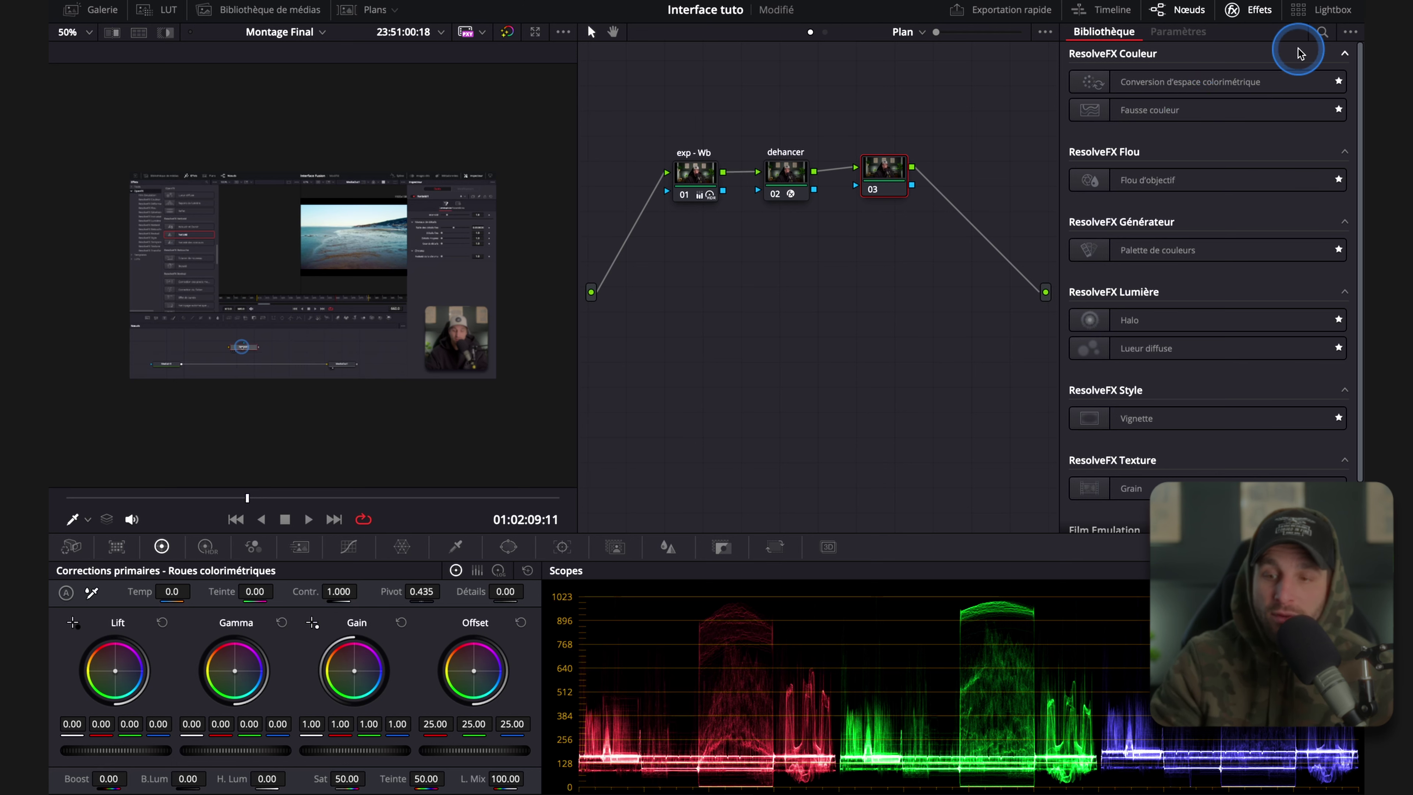
# Set the effects library to Afficher tout and browse the full effects list.
pyautogui.click(1351, 34)
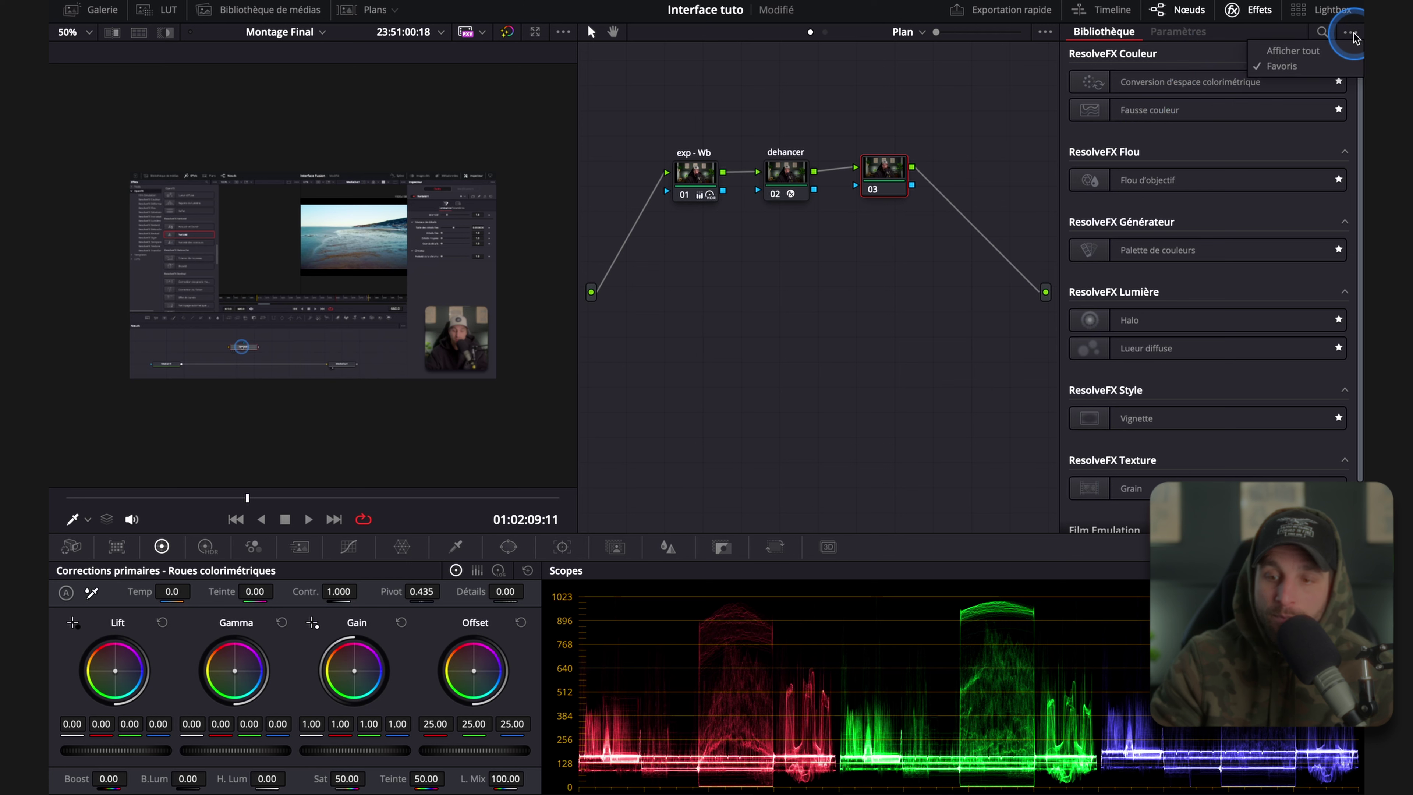
pyautogui.click(1283, 72)
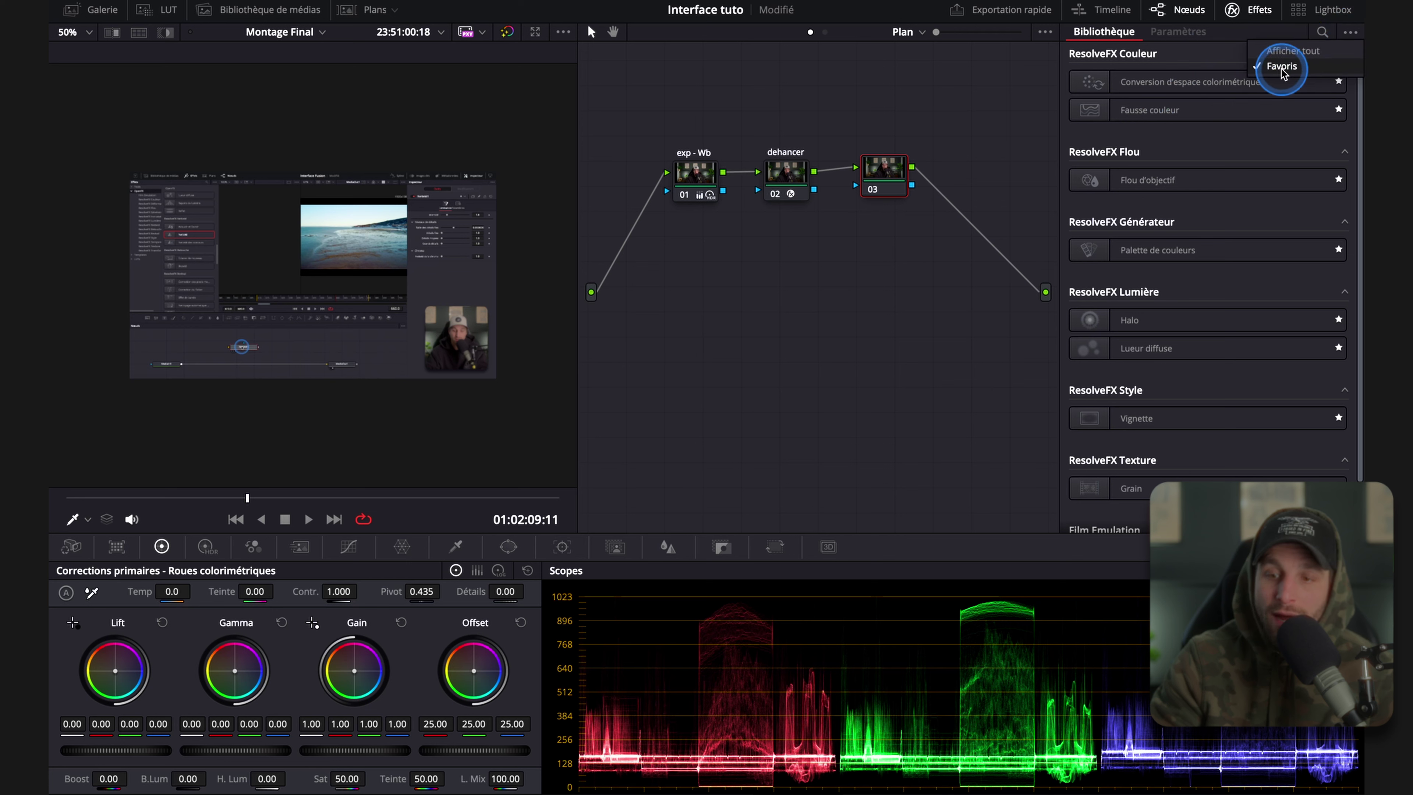
pyautogui.click(1292, 51)
pyautogui.scroll(-10, 1188, 185)
pyautogui.click(1188, 185)
pyautogui.scroll(-8, 1189, 252)
pyautogui.scroll(-8, 1188, 245)
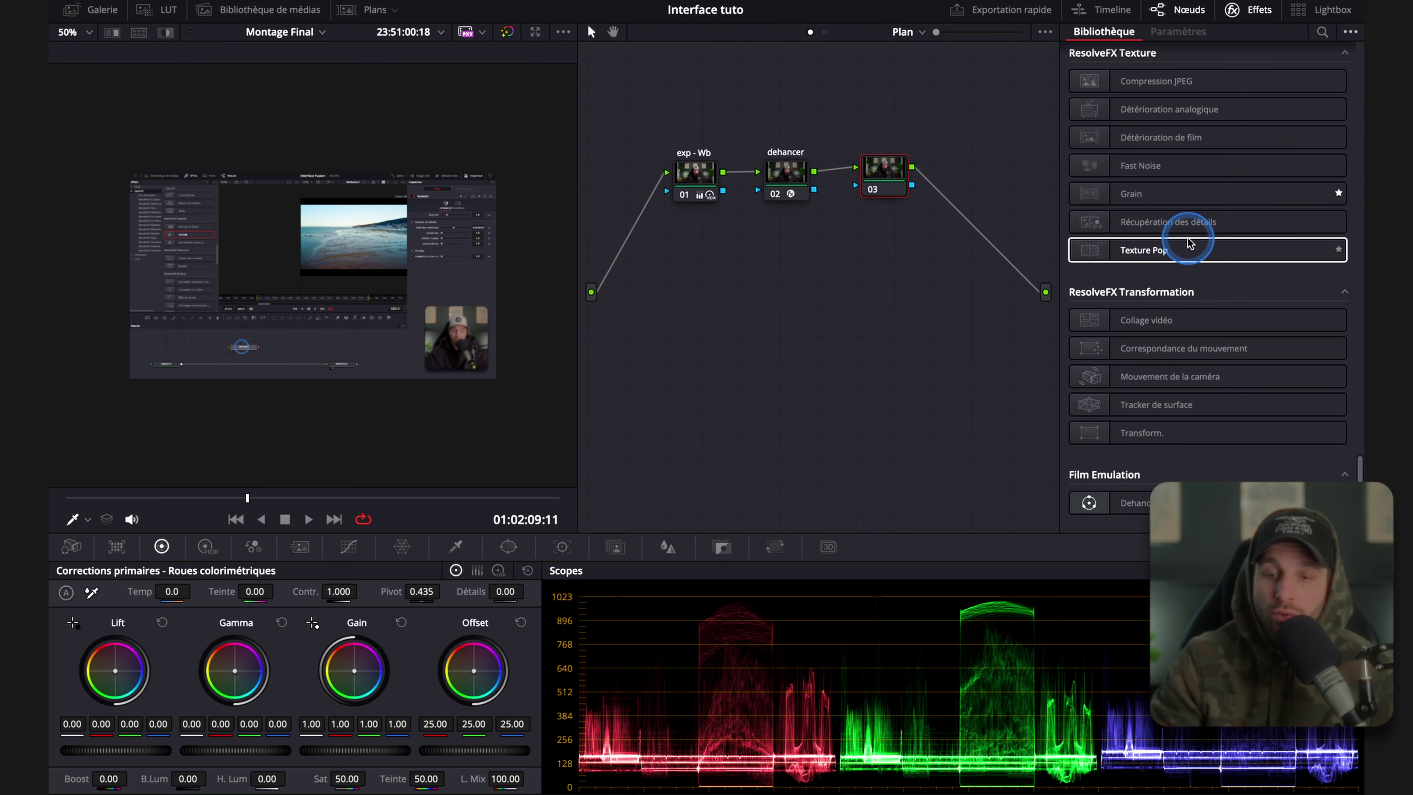
pyautogui.scroll(5, 1189, 295)
pyautogui.scroll(5, 1187, 345)
pyautogui.scroll(5, 1188, 345)
pyautogui.scroll(5, 1188, 346)
pyautogui.scroll(5, 1187, 345)
pyautogui.scroll(10, 1188, 345)
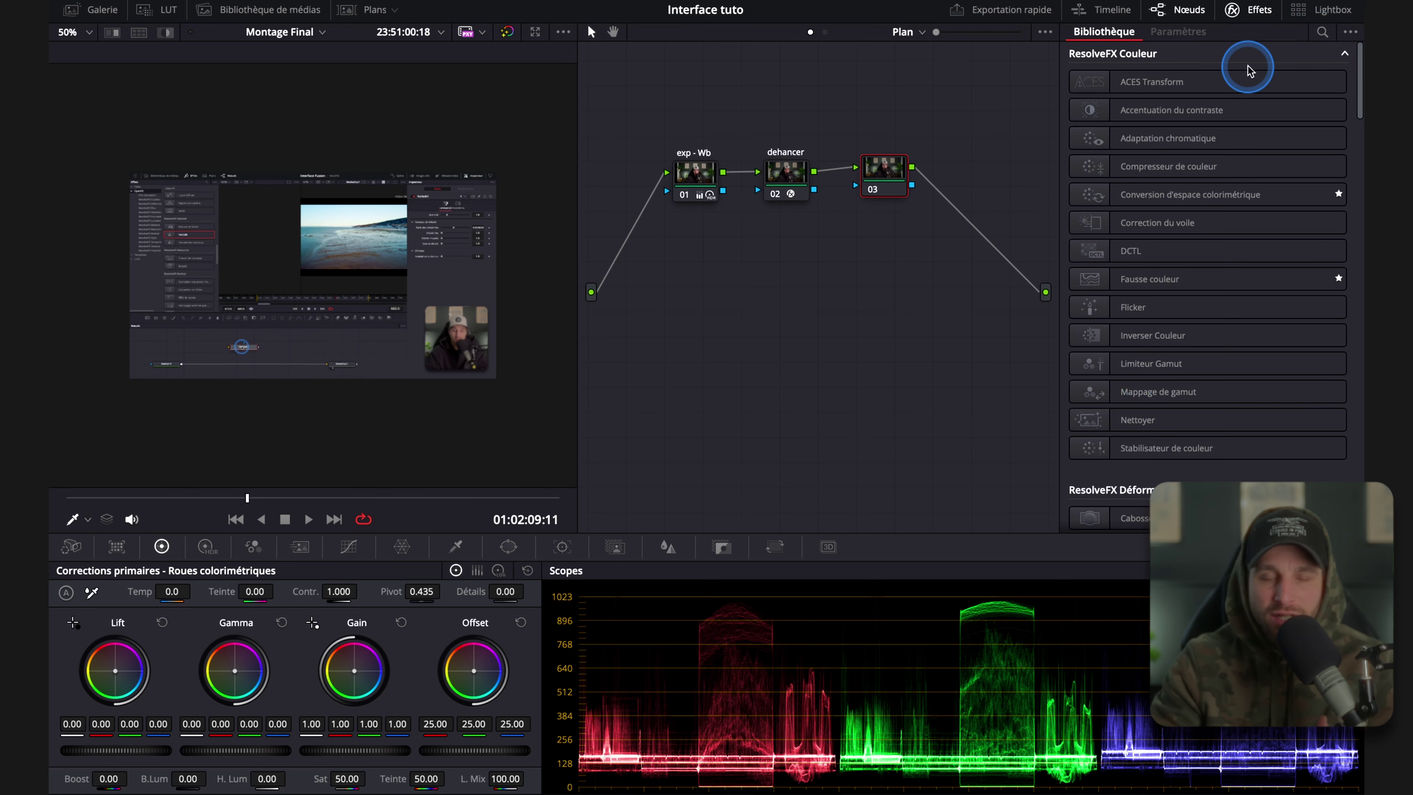
pyautogui.scroll(-6, 1215, 223)
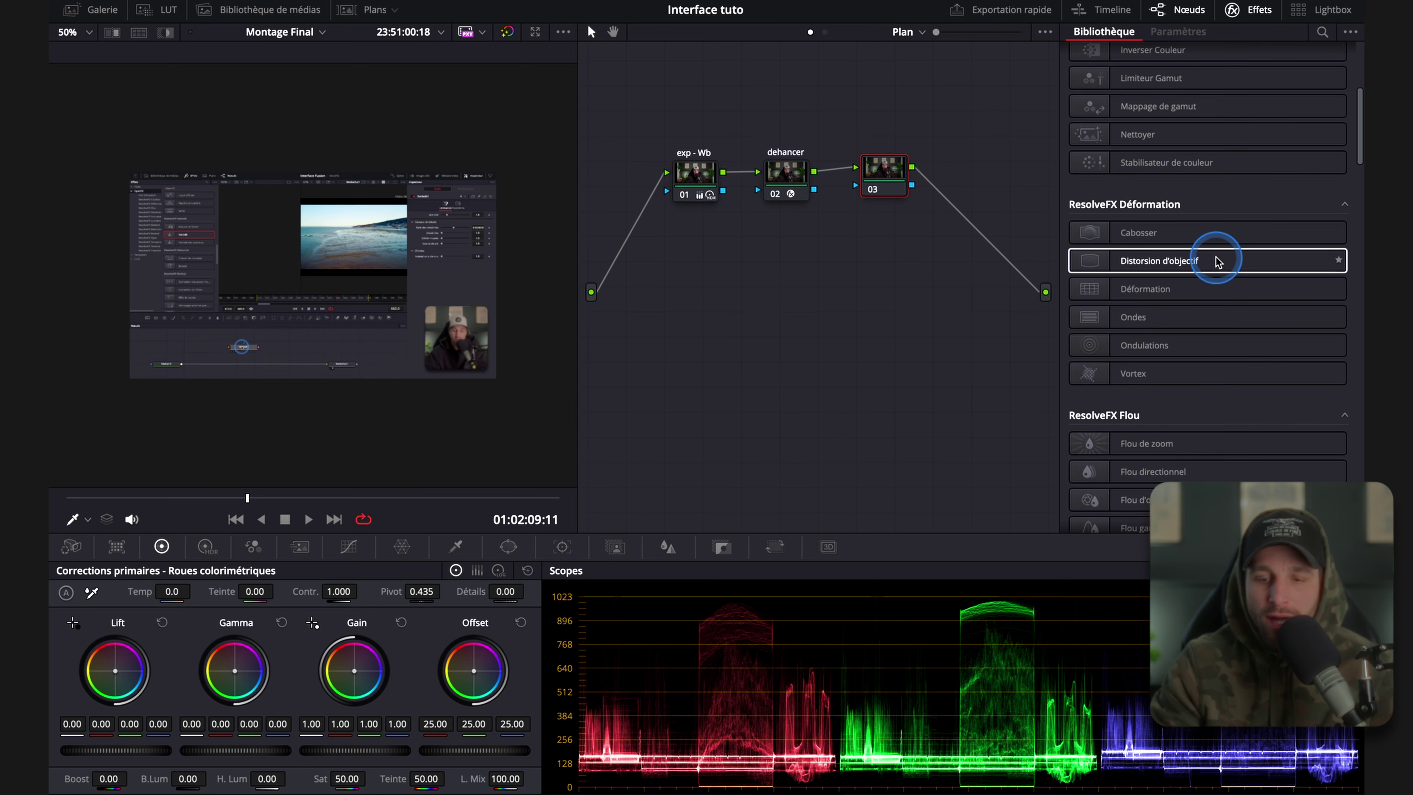
pyautogui.scroll(-3, 1215, 262)
pyautogui.scroll(-3, 1215, 261)
pyautogui.scroll(-2, 1215, 262)
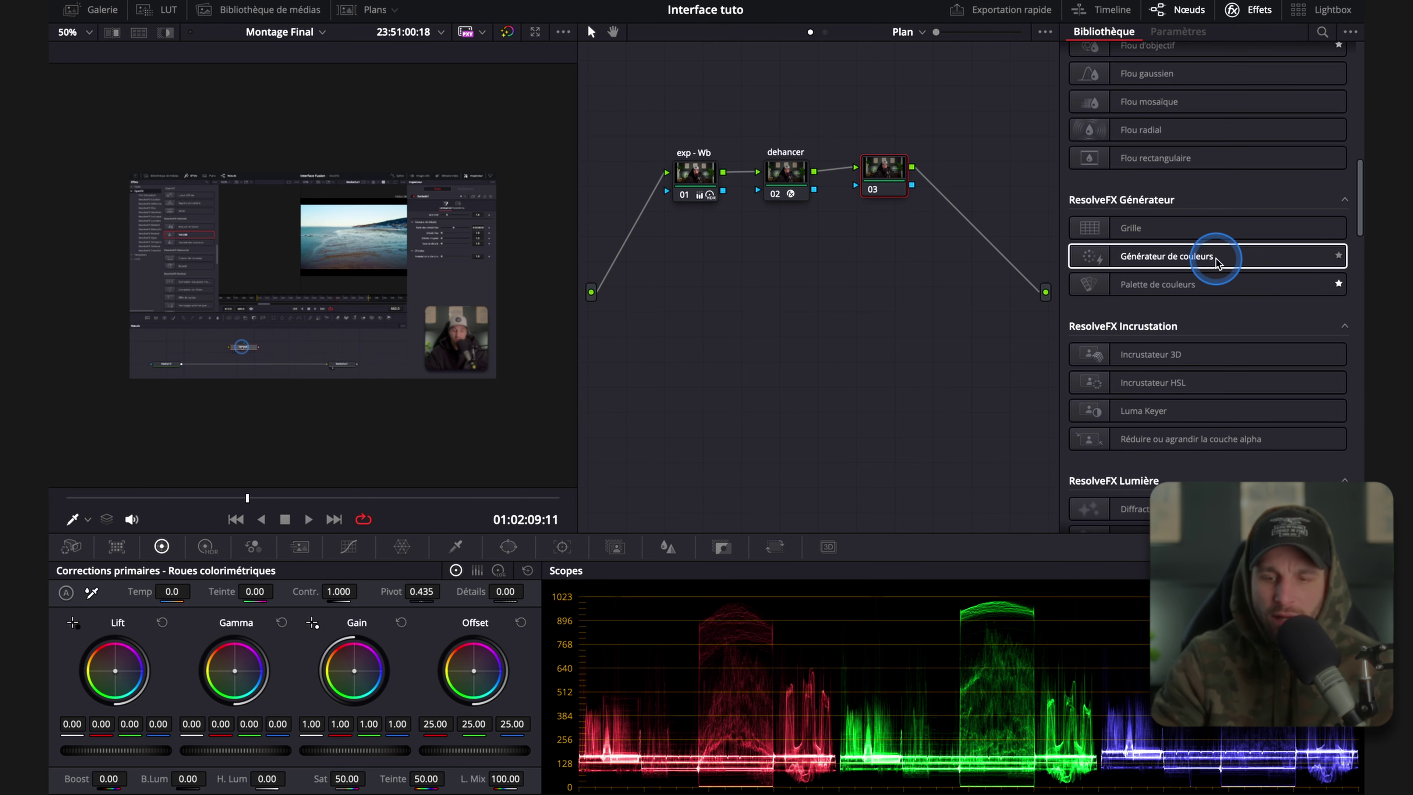
pyautogui.scroll(-2, 1215, 262)
pyautogui.scroll(15, 1218, 262)
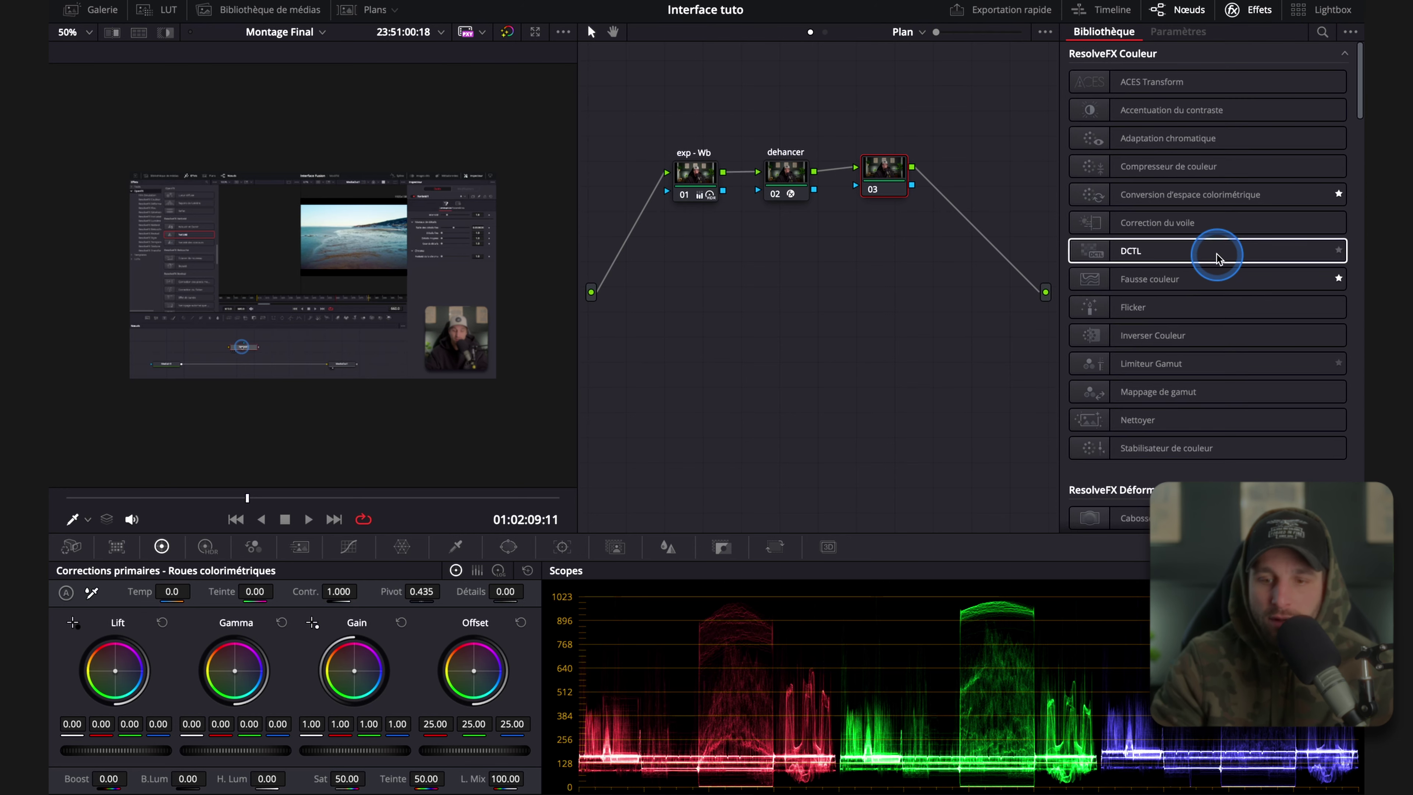
# Limit the effects library to Favoris, close it, and open the Lightbox.
pyautogui.click(1350, 32)
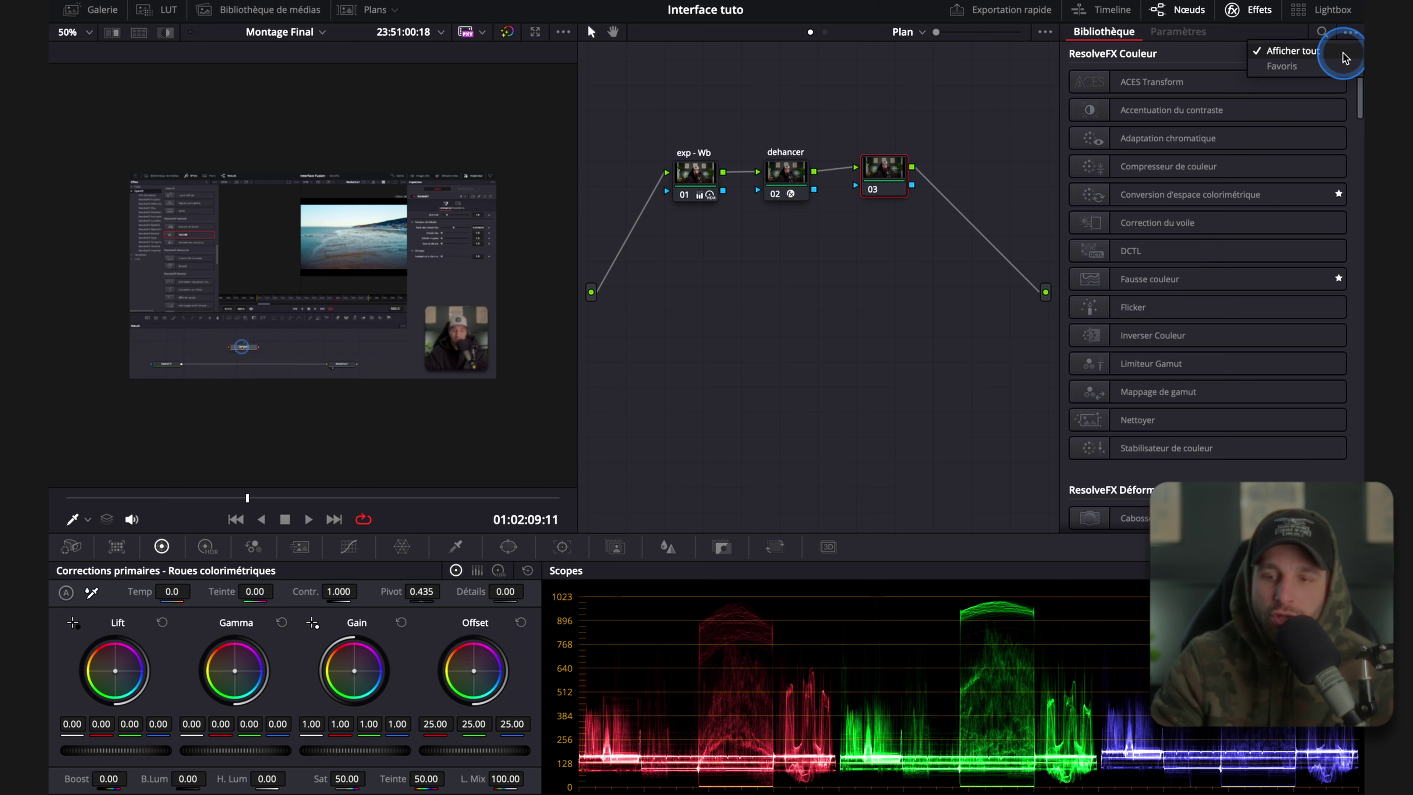
pyautogui.click(1280, 67)
pyautogui.scroll(-2, 1176, 337)
pyautogui.scroll(2, 1176, 337)
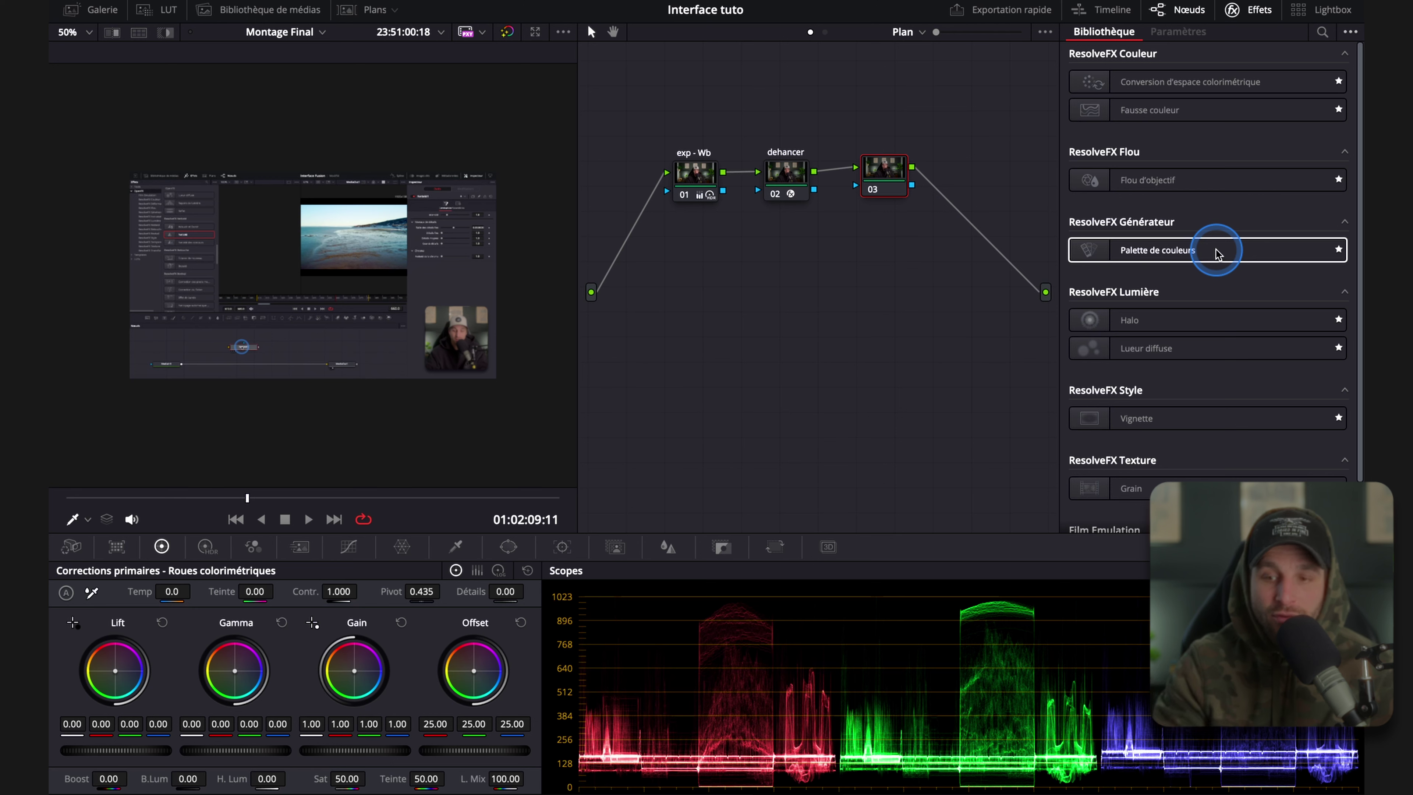
pyautogui.click(1263, 15)
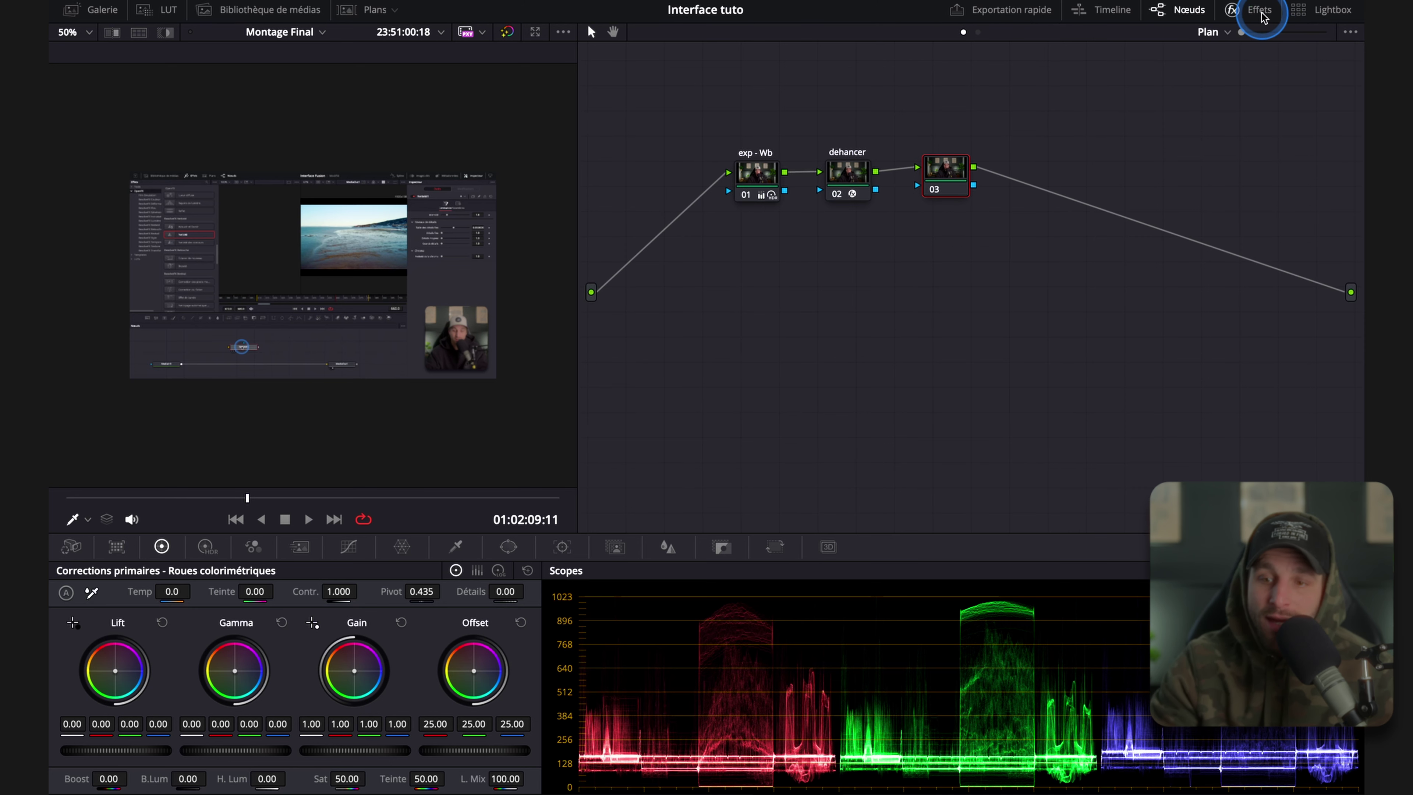
pyautogui.click(1332, 12)
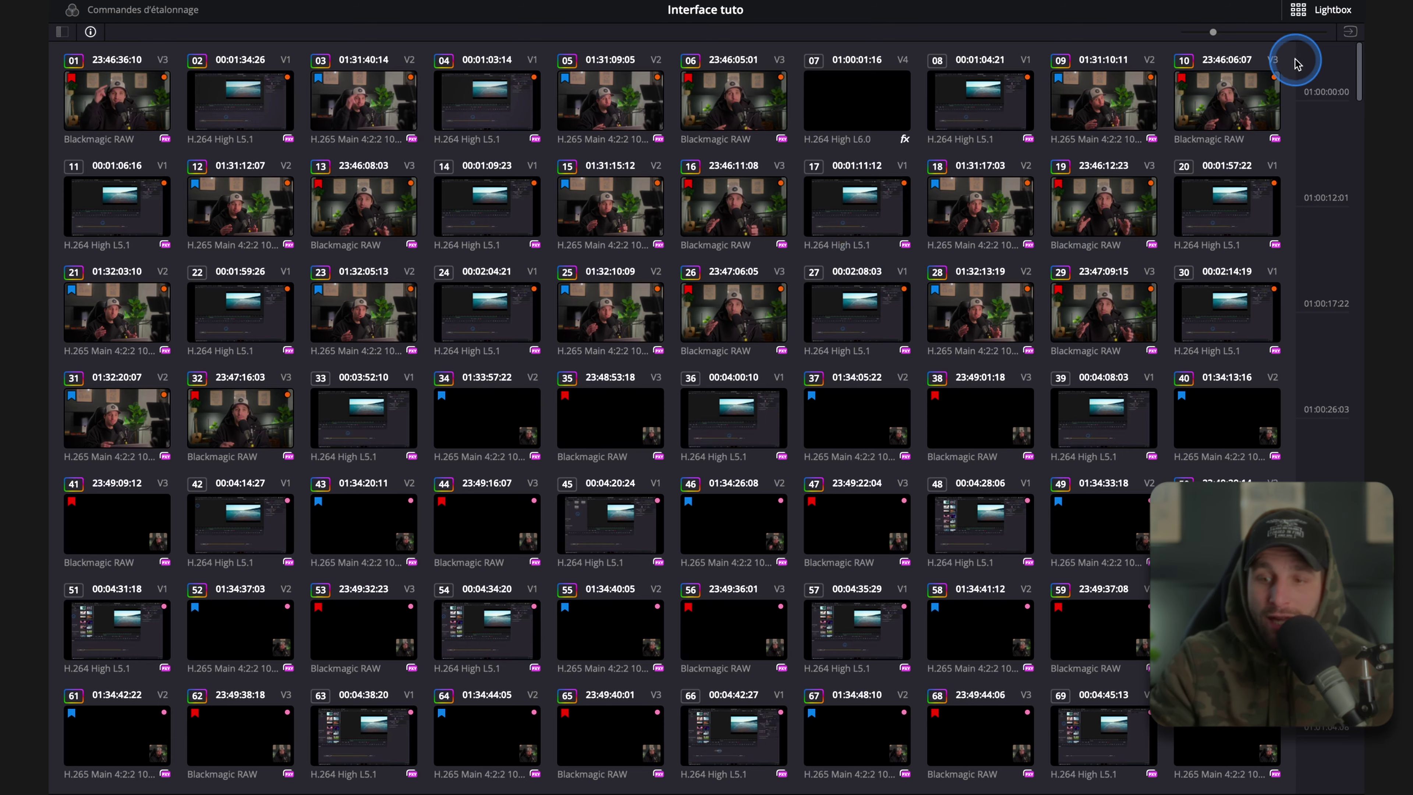
# Scroll through the Lightbox clip grid, then enlarge the clip thumbnails.
pyautogui.scroll(-5, 1316, 321)
pyautogui.scroll(-4, 1323, 311)
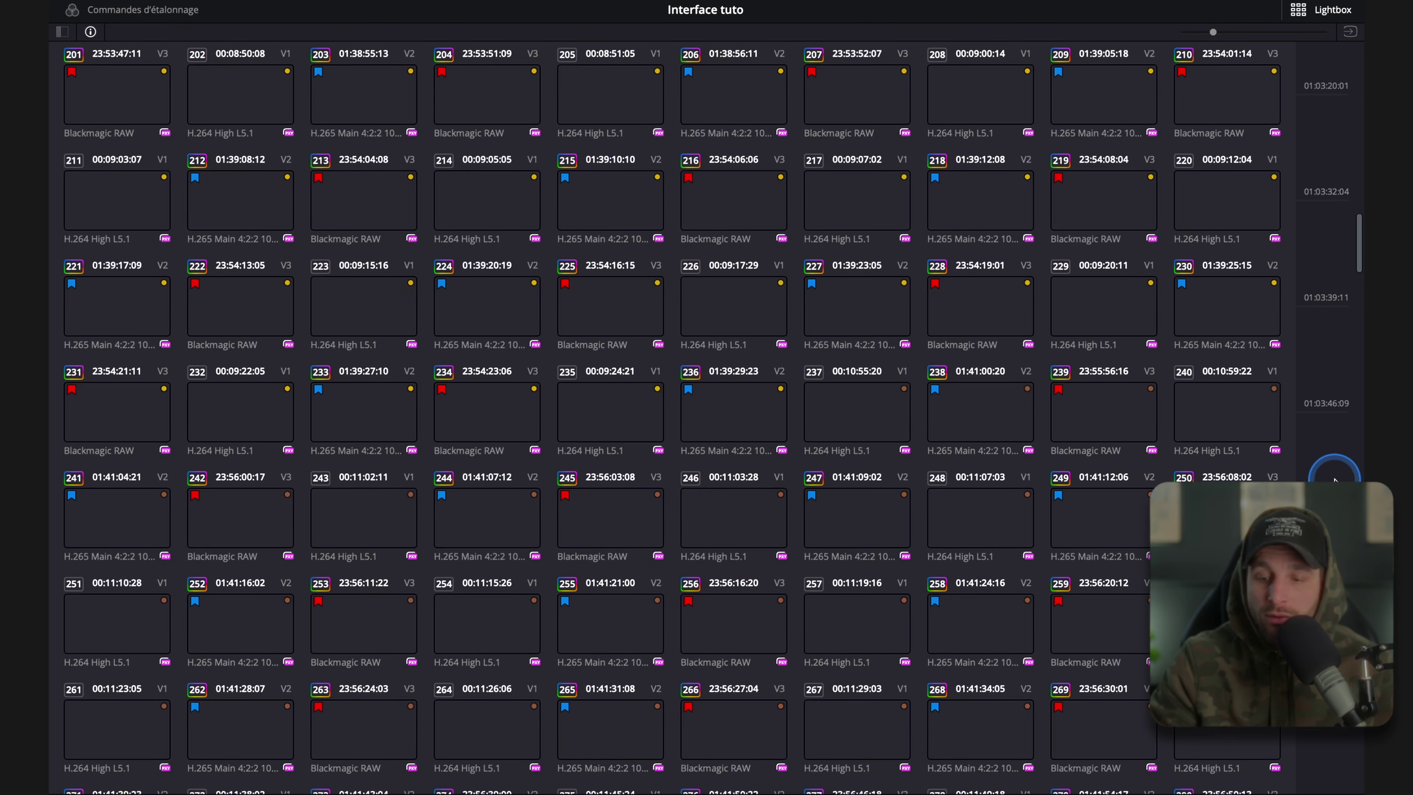
pyautogui.scroll(8, 1337, 301)
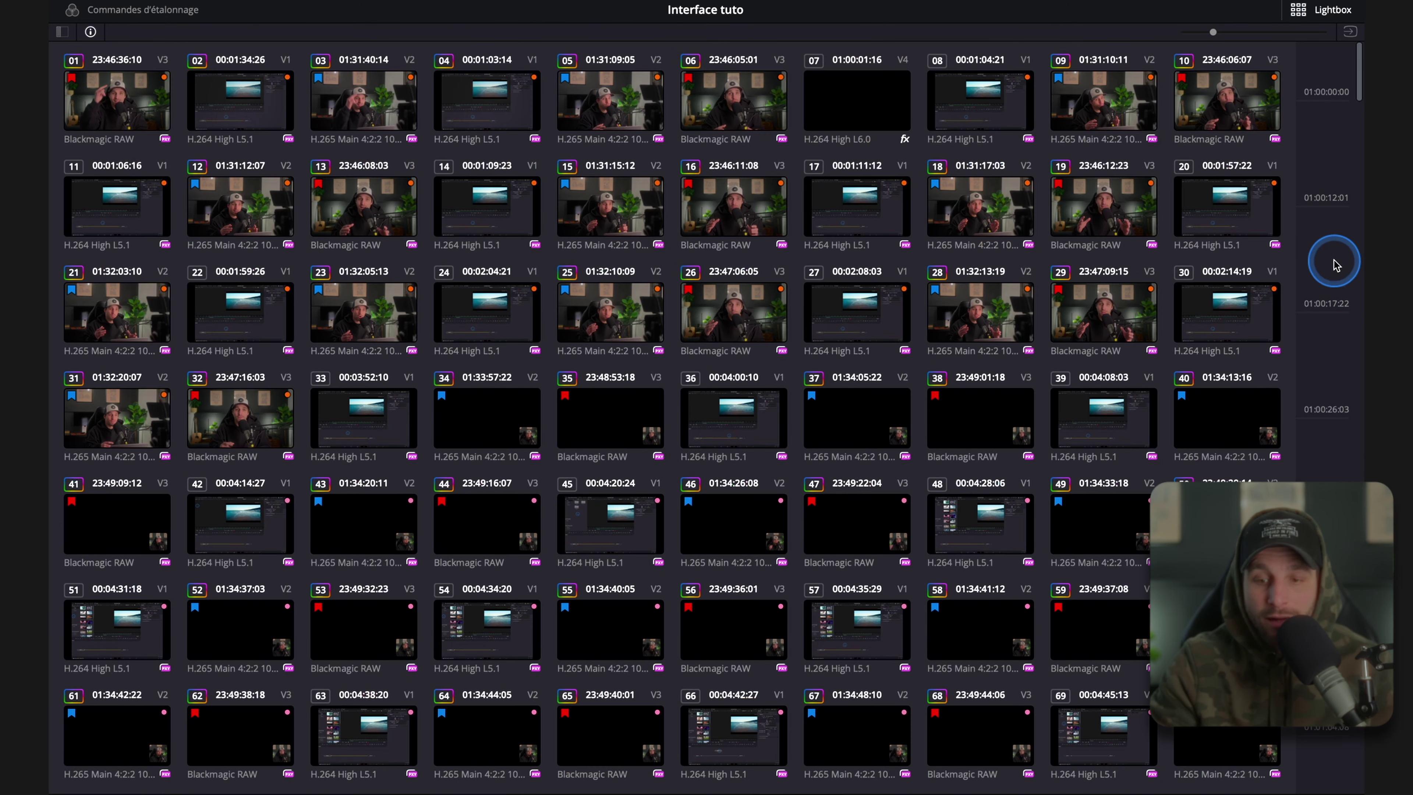
pyautogui.scroll(-8, 1330, 379)
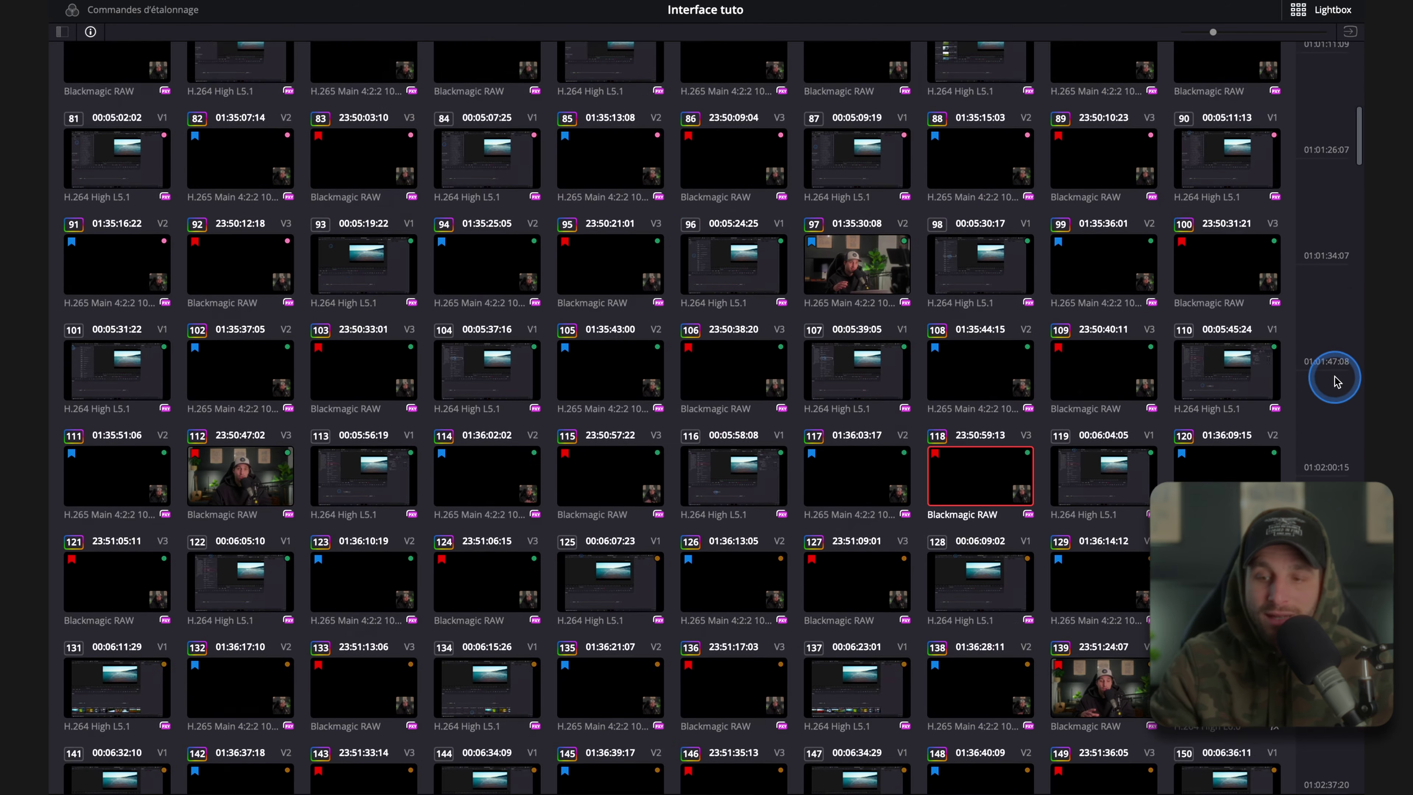
pyautogui.scroll(-10, 1332, 418)
pyautogui.scroll(-15, 1329, 427)
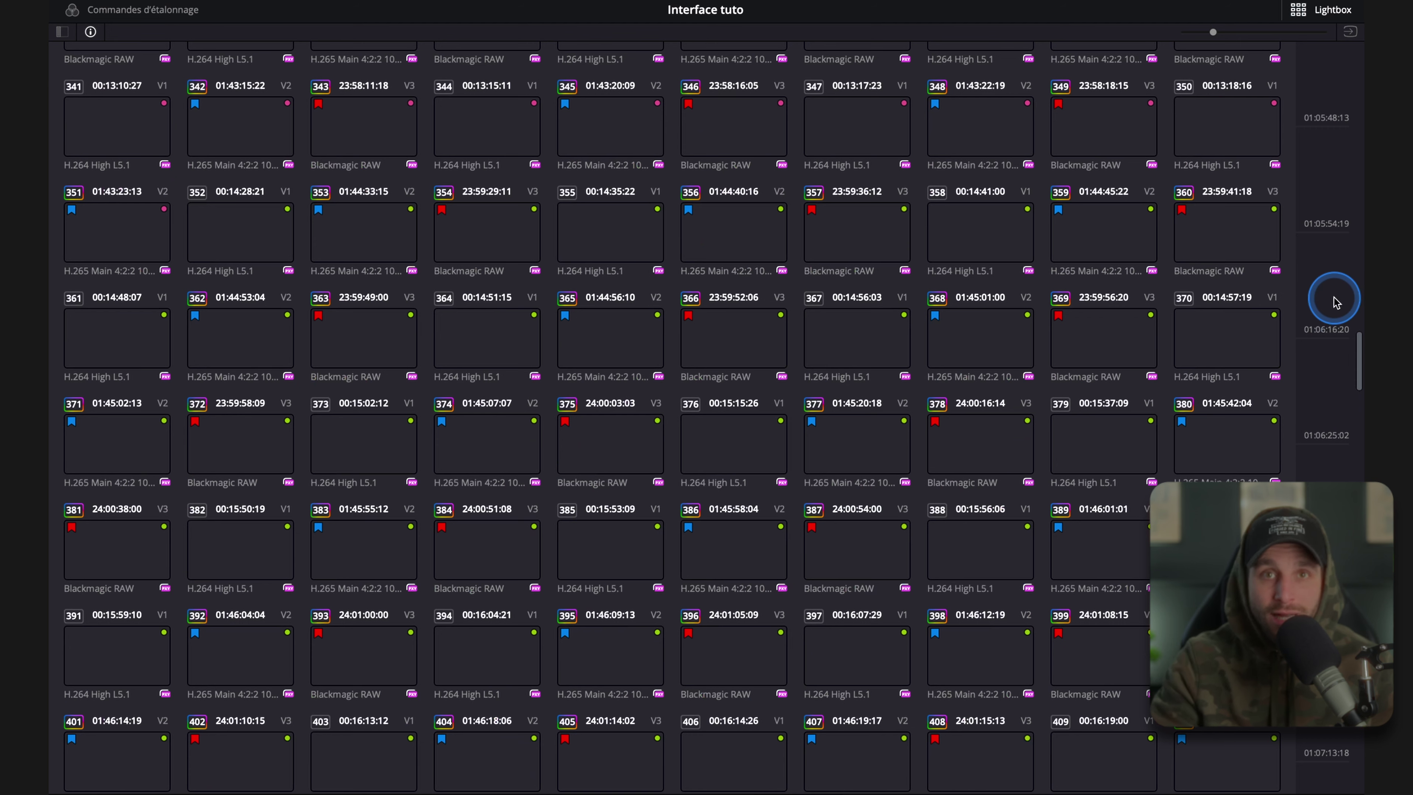
pyautogui.scroll(20, 1327, 322)
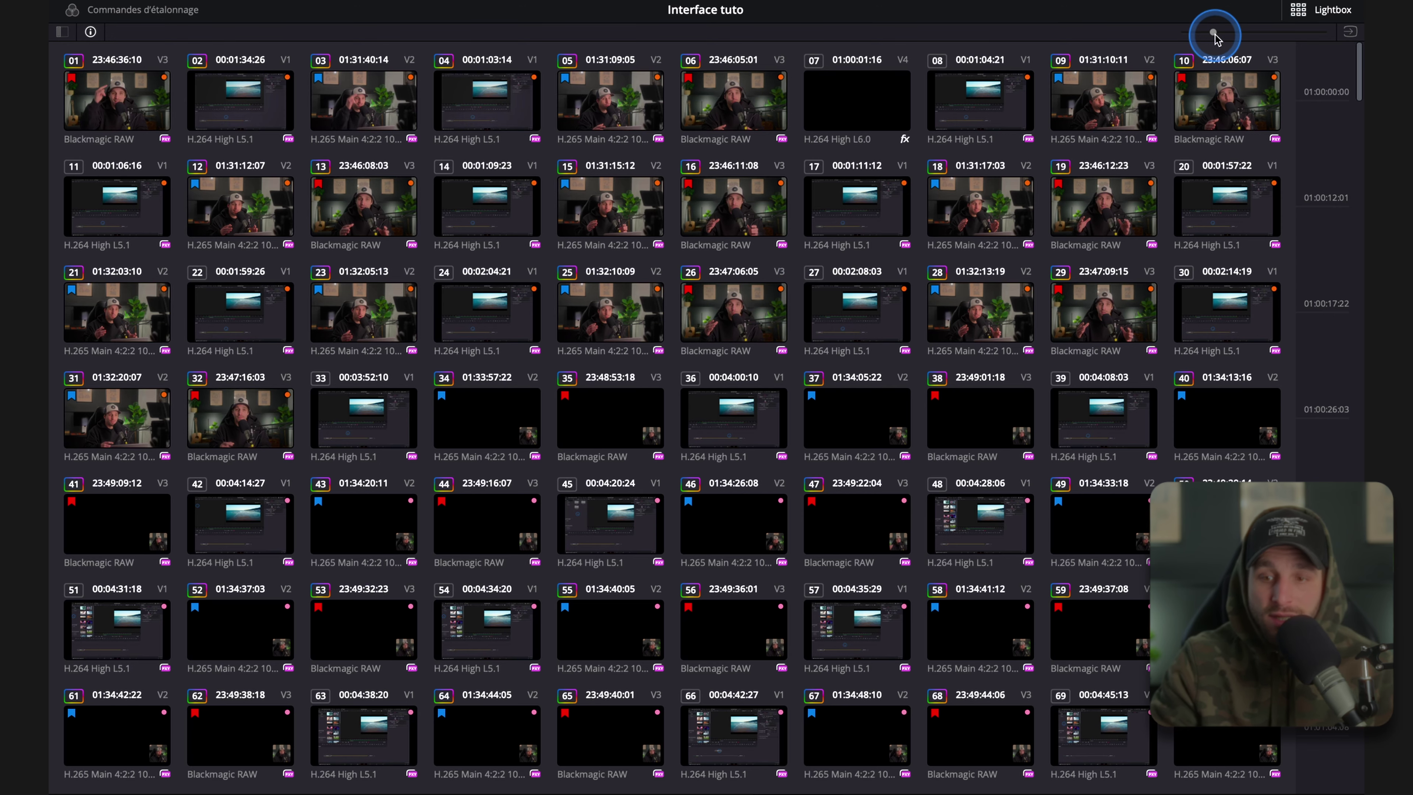
pyautogui.moveTo(1213, 34); pyautogui.dragTo(1315, 37)
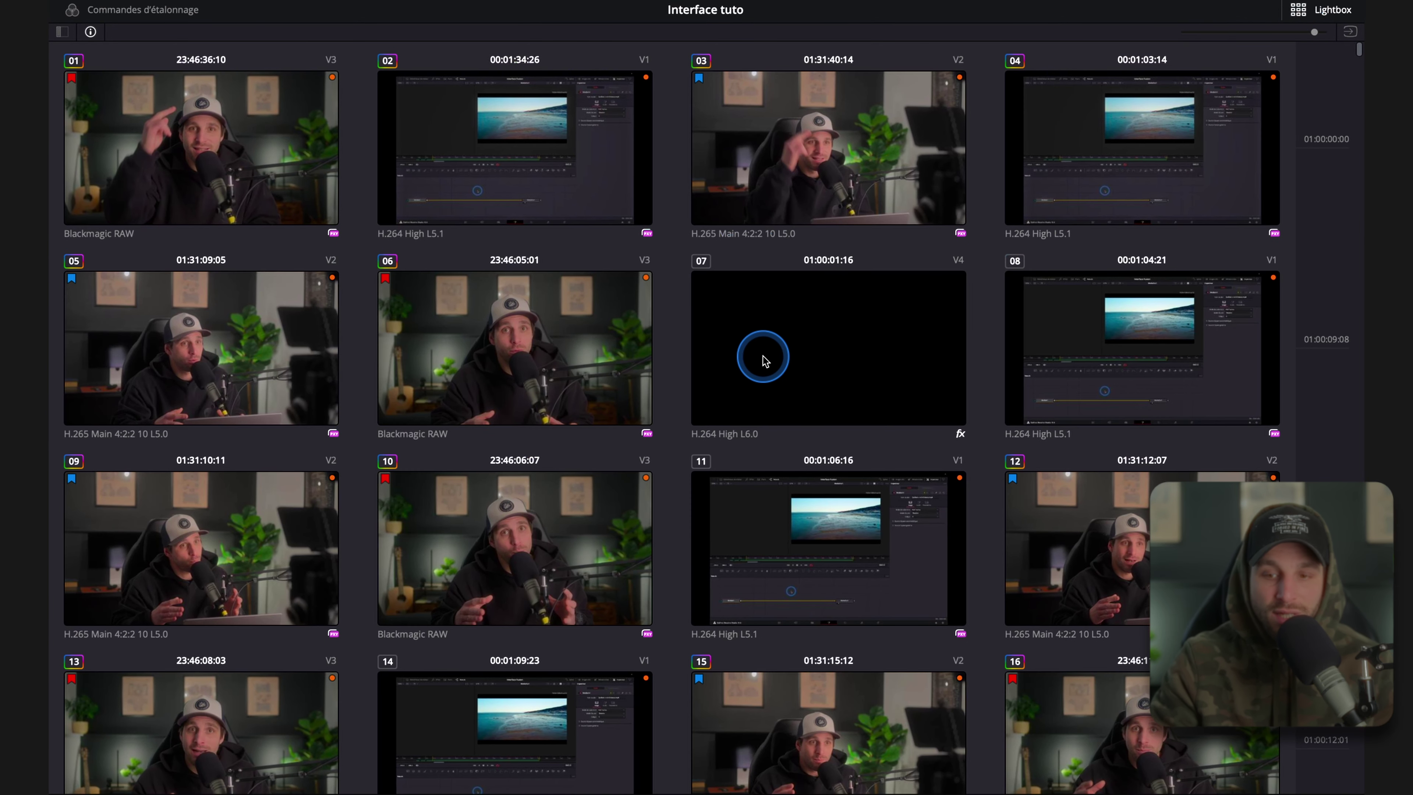
# Shrink Lightbox thumbnails to thirteen per row, browse the clips, then close and reopen the Lightbox.
pyautogui.scroll(-2, 765, 361)
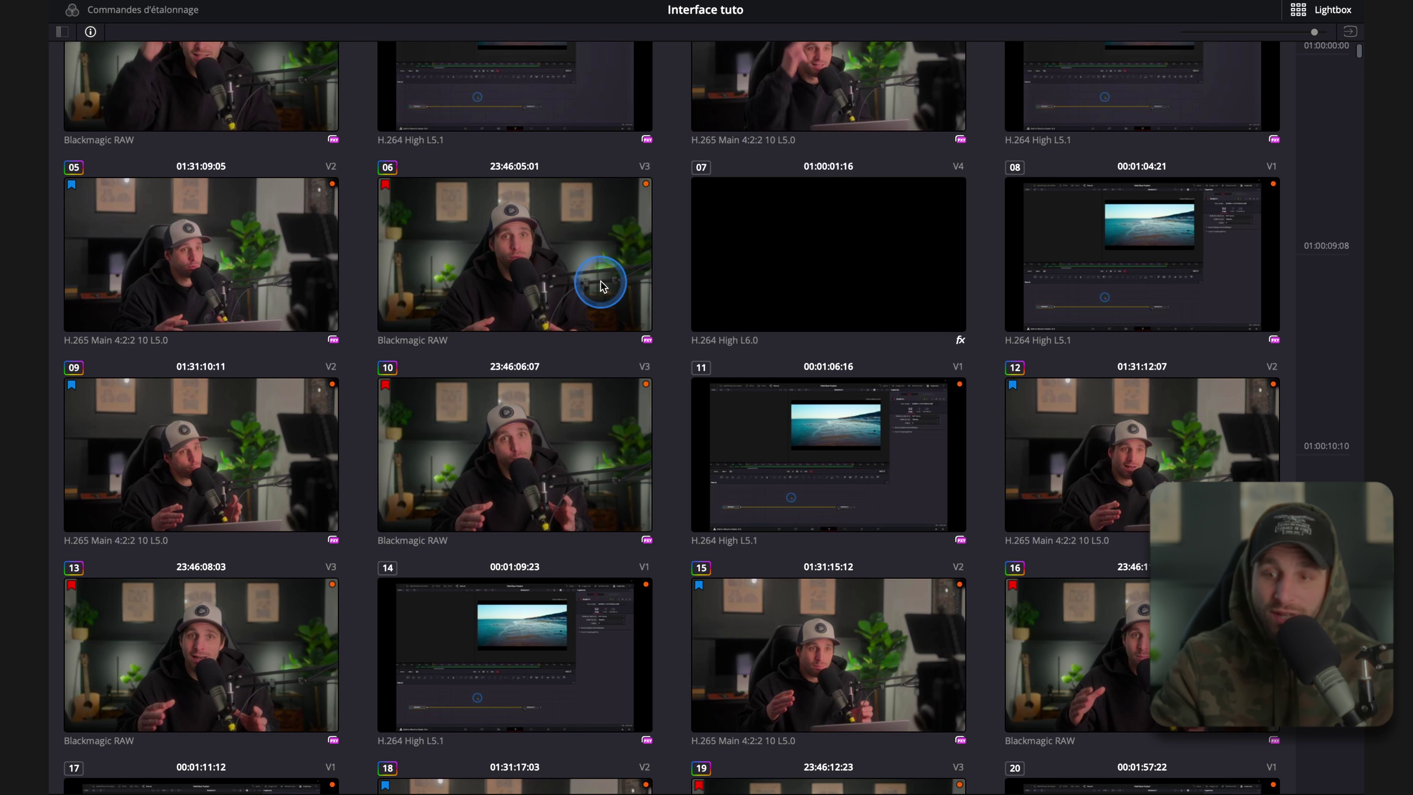
pyautogui.moveTo(1325, 37); pyautogui.dragTo(1197, 37)
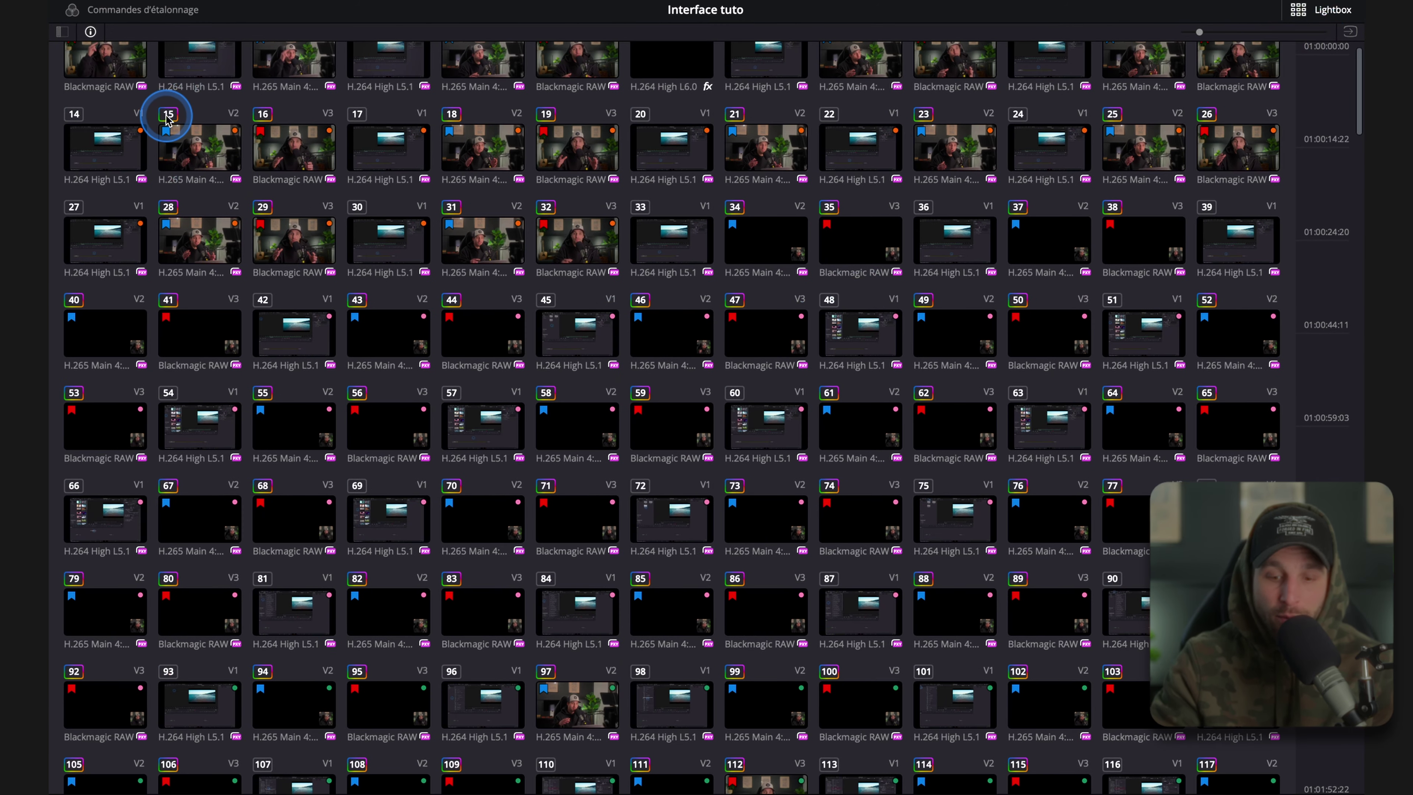
pyautogui.scroll(-10, 829, 534)
pyautogui.scroll(-10, 831, 550)
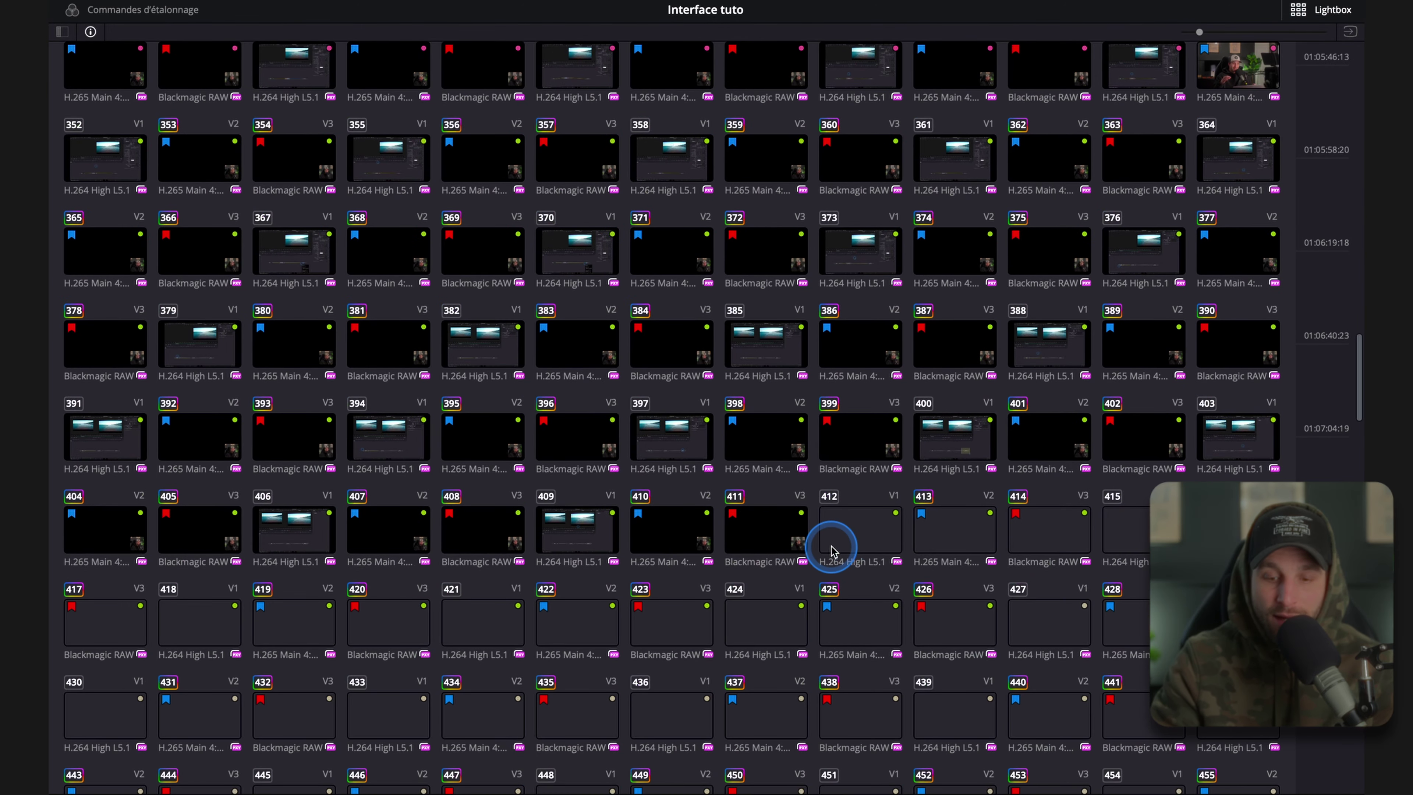
pyautogui.scroll(-4, 931, 598)
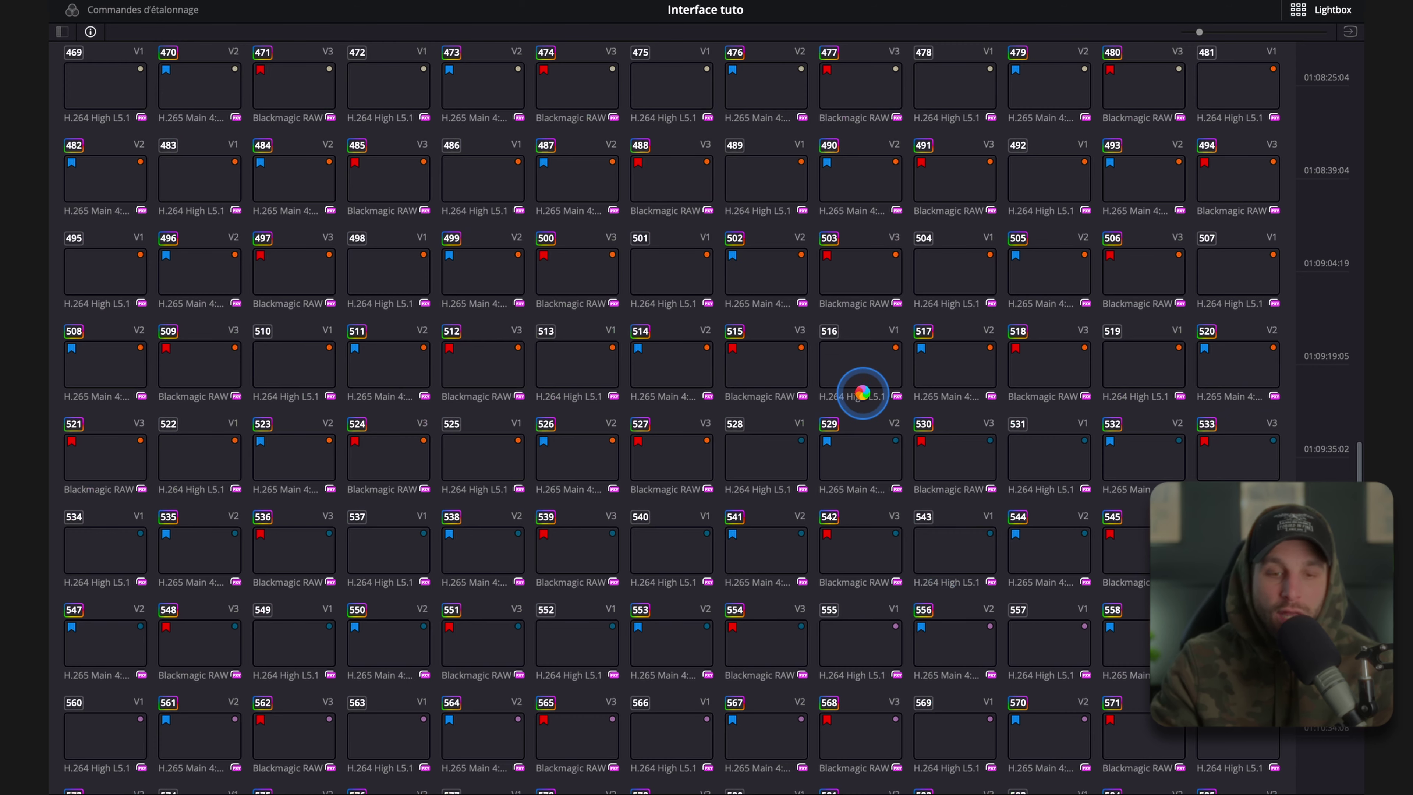
pyautogui.scroll(15, 934, 336)
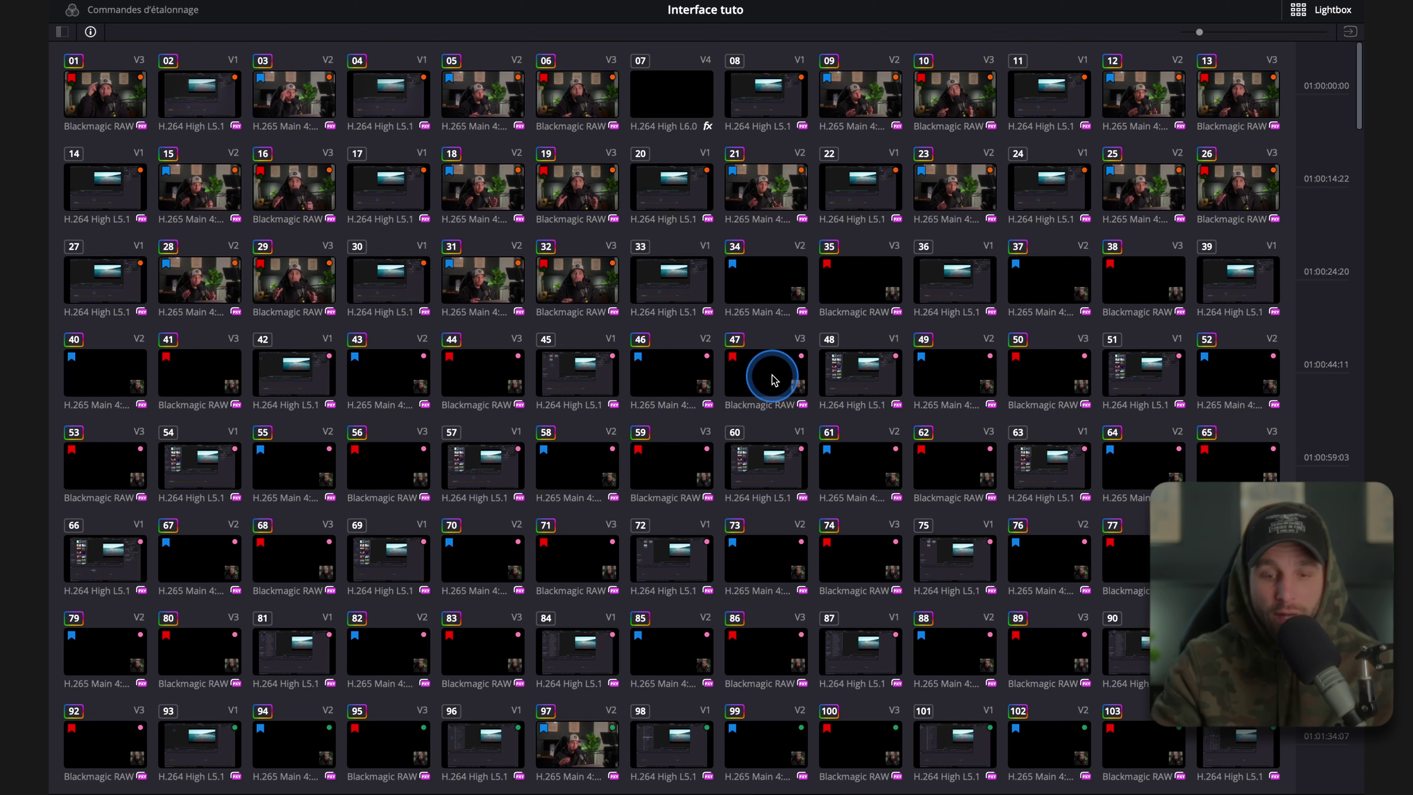
pyautogui.click(1324, 11)
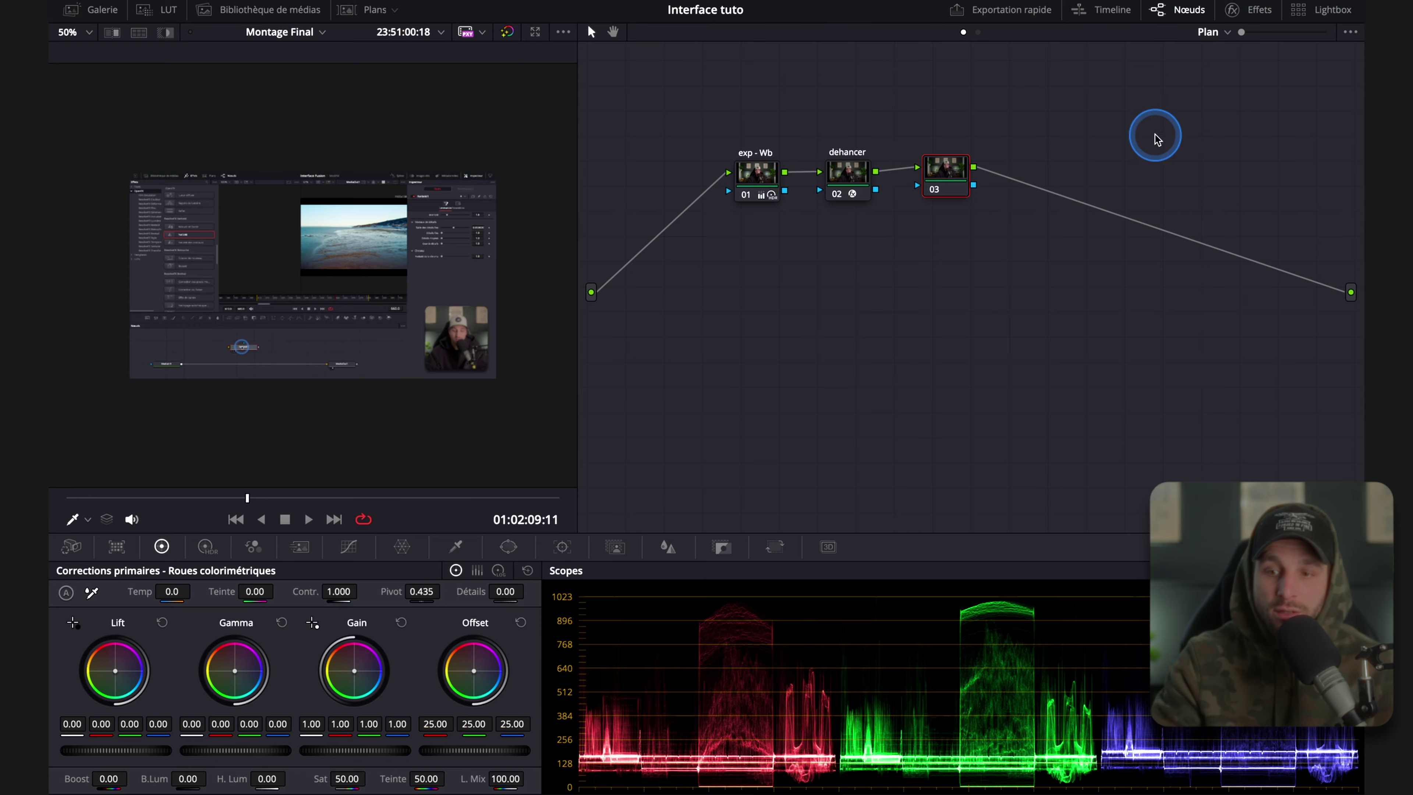
pyautogui.click(1337, 17)
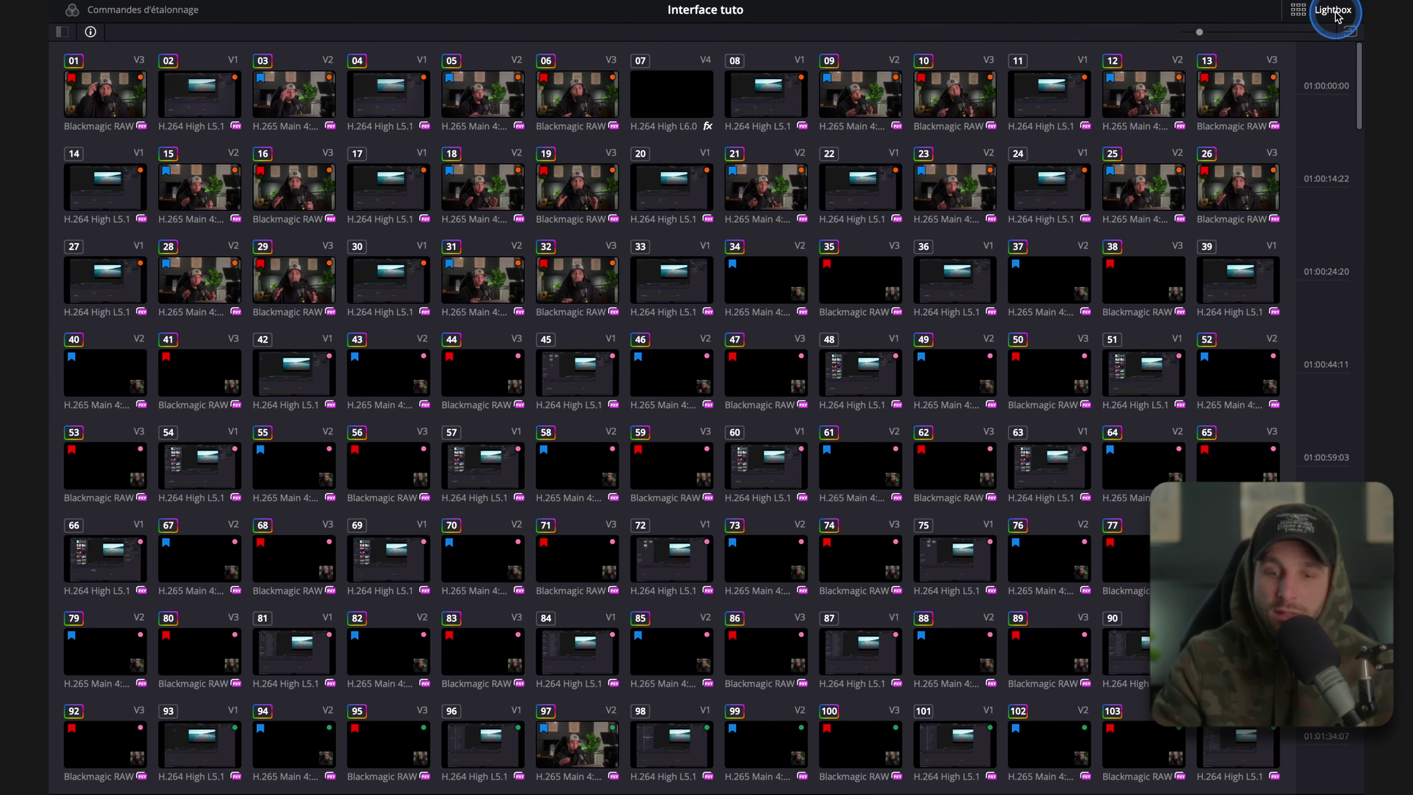
# Enlarge the Lightbox thumbnails to five per row and check clip 09's options menu.
pyautogui.moveTo(1201, 34); pyautogui.dragTo(1261, 32)
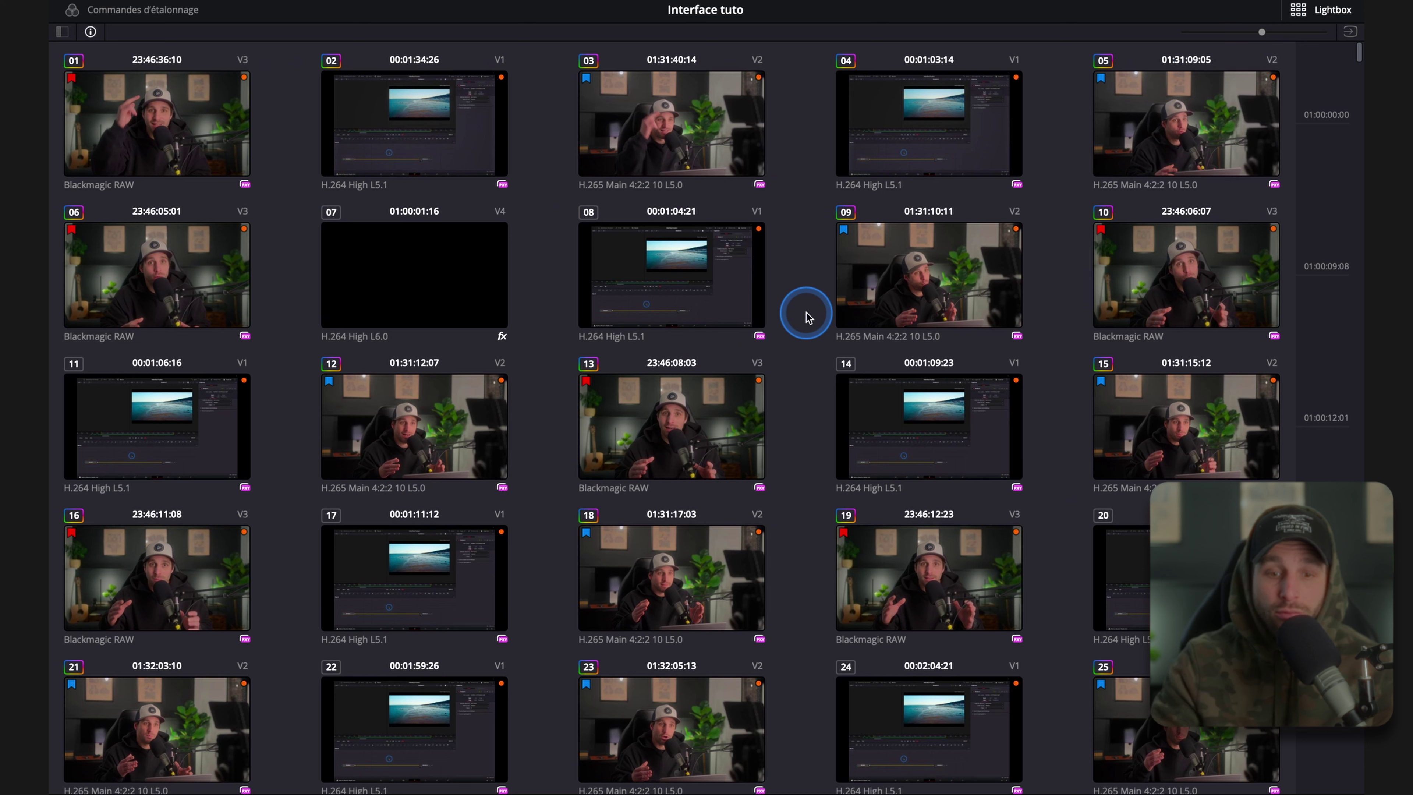
pyautogui.click(673, 128)
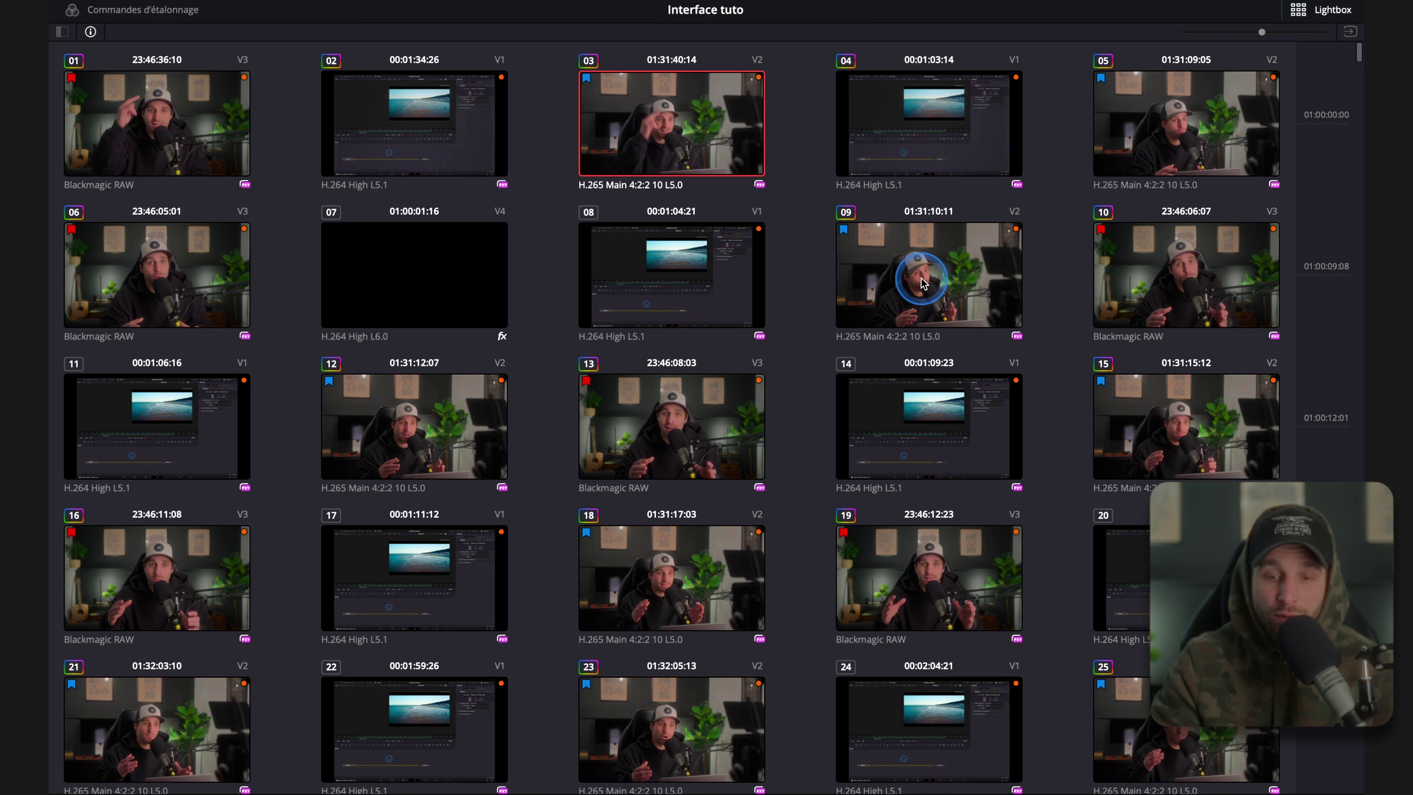
pyautogui.rightClick(926, 280)
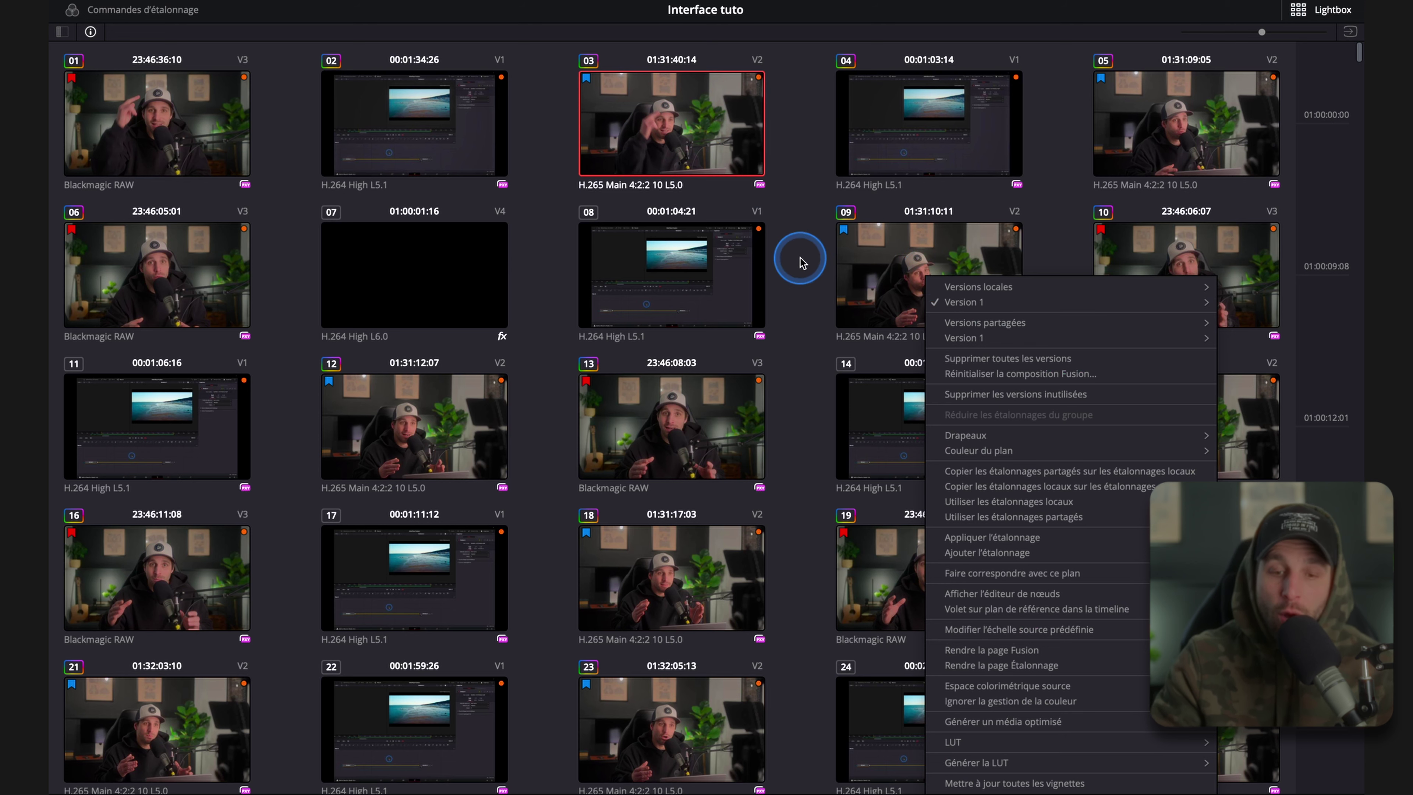
pyautogui.click(778, 239)
# Apply the grade (Appliquer l'étalonnage) to clips 01–05, then select clip 02.
pyautogui.click(206, 138)
pyautogui.moveTo(206, 137)
pyautogui.mouseDown()
pyautogui.moveTo(1170, 137)
pyautogui.moveTo(662, 426)
pyautogui.mouseUp()
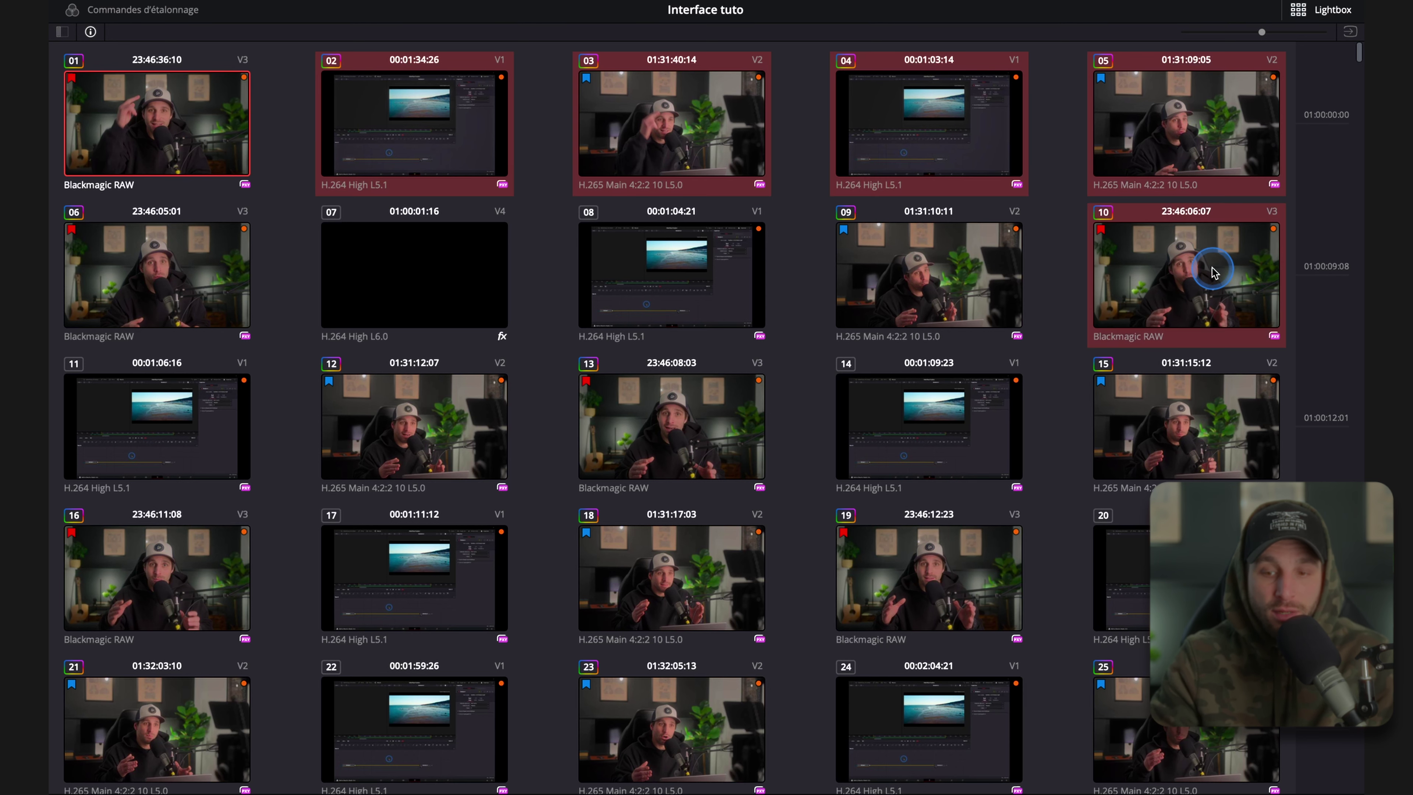
pyautogui.rightClick(661, 426)
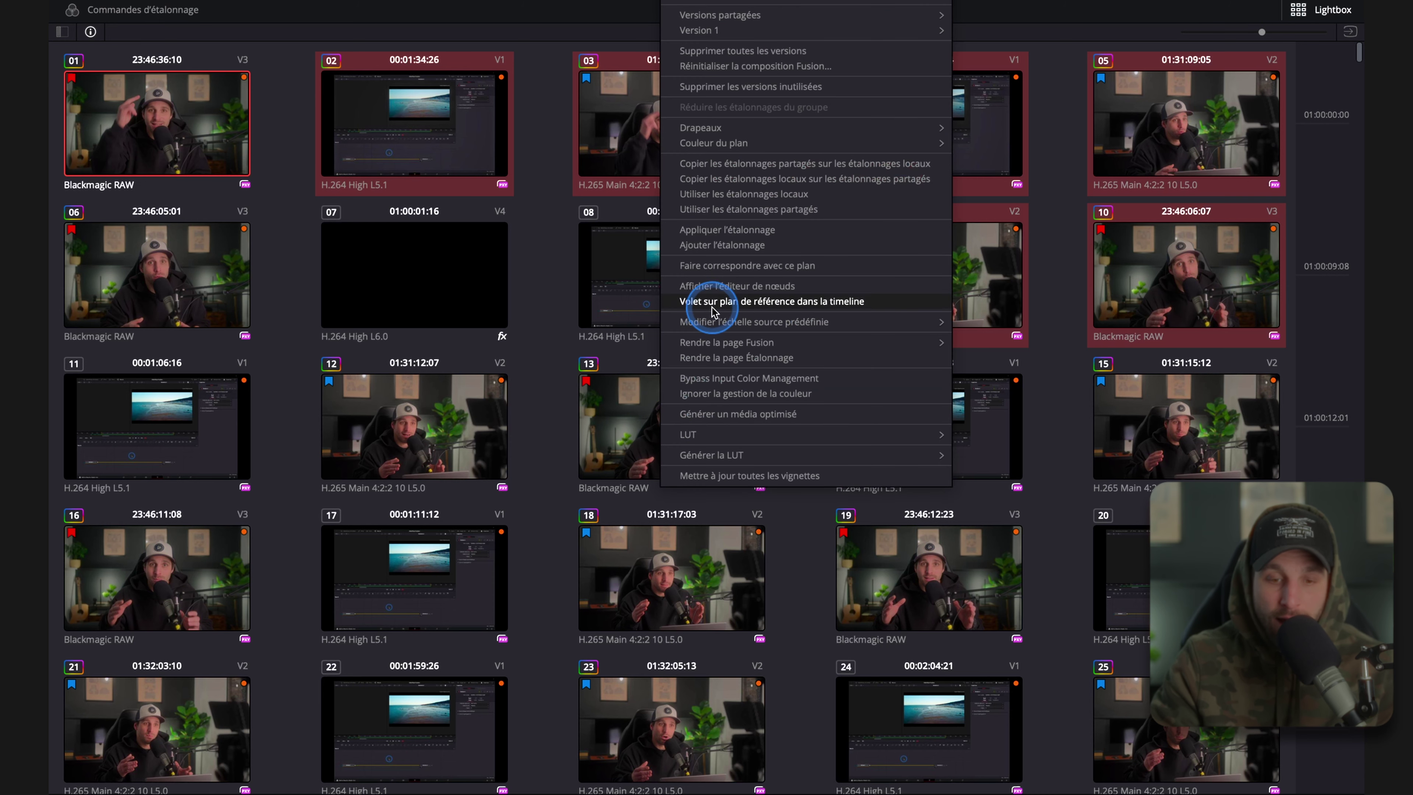
pyautogui.click(763, 232)
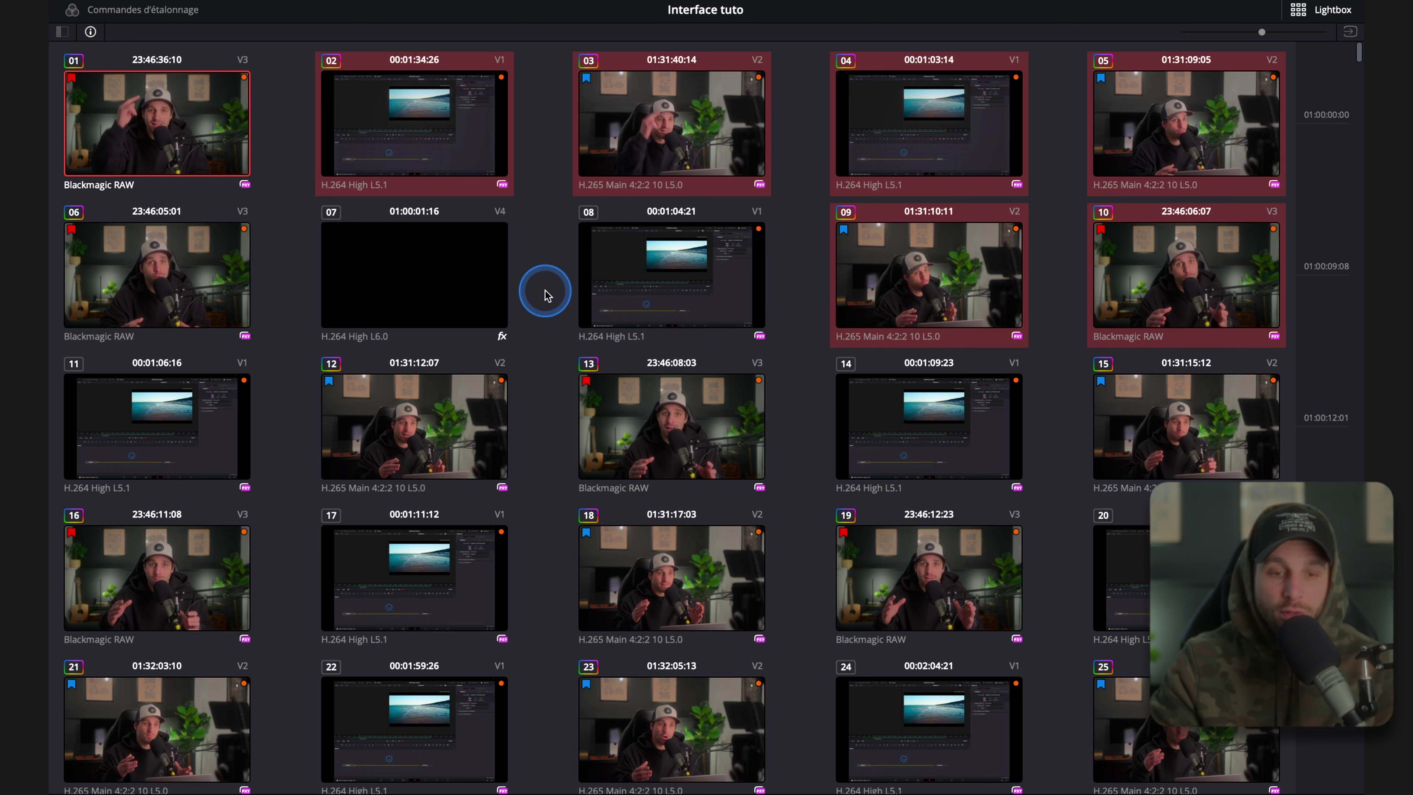
pyautogui.click(414, 139)
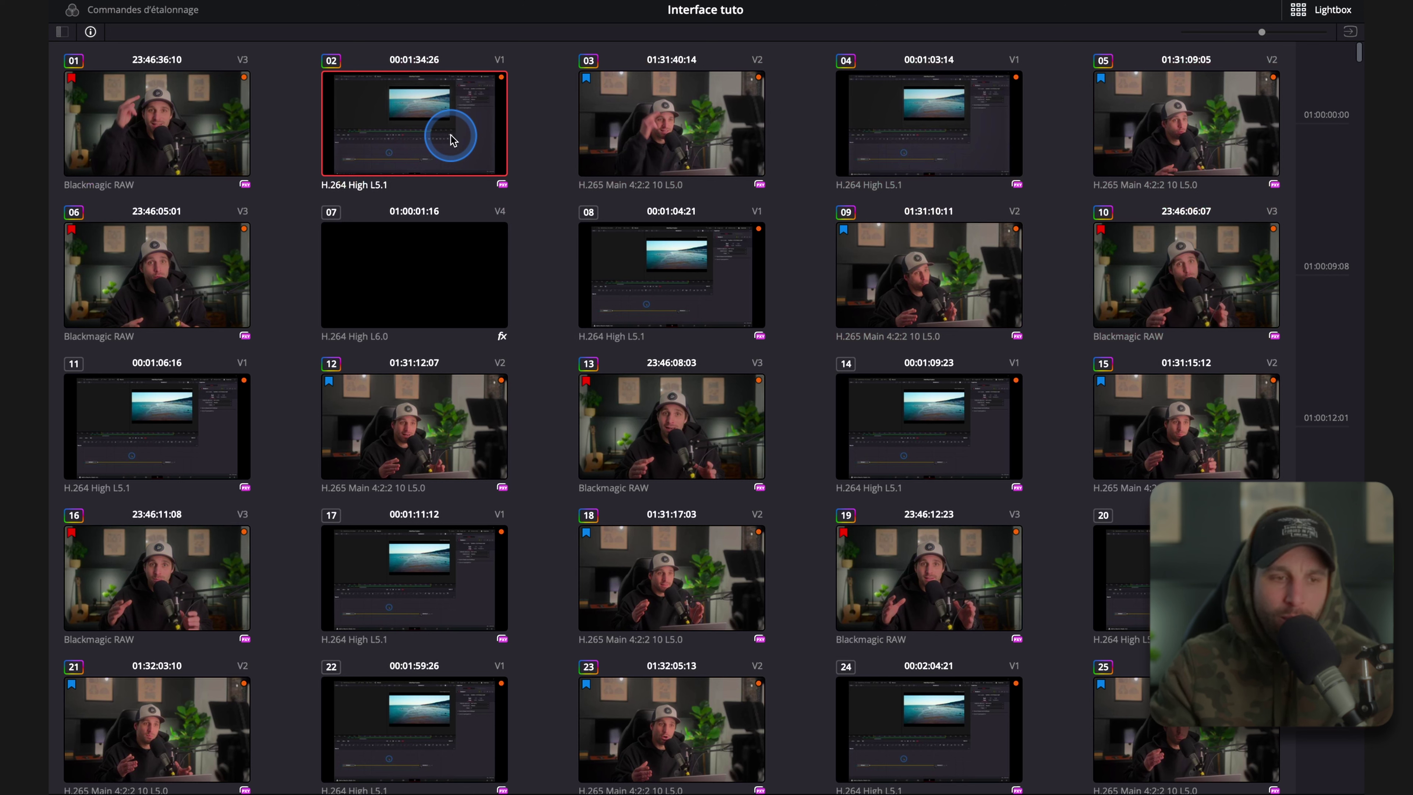
# Filter the Lightbox to Drapeau bleu clips, then Tous les drapeaux, then Tous les plans.
pyautogui.click(61, 32)
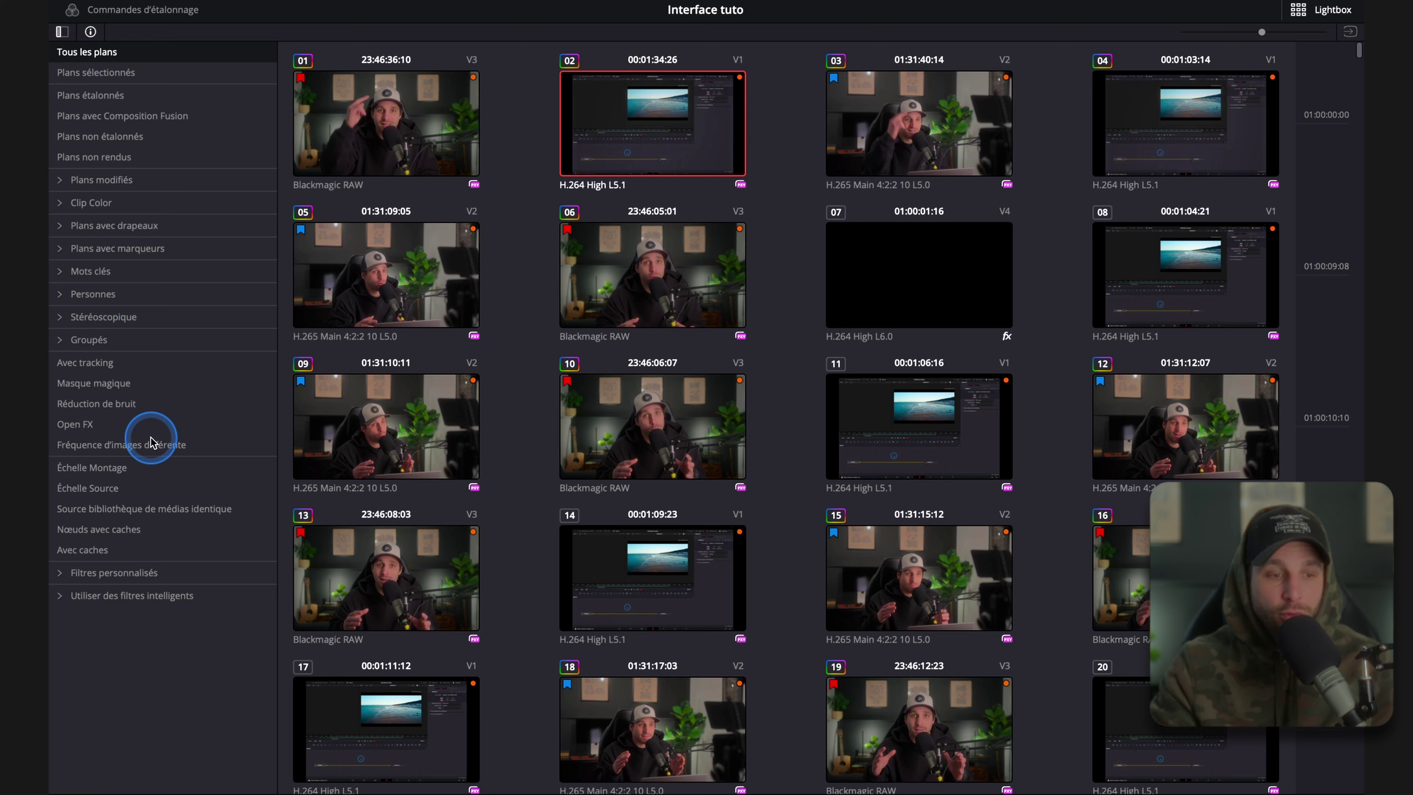
pyautogui.click(61, 230)
pyautogui.click(60, 227)
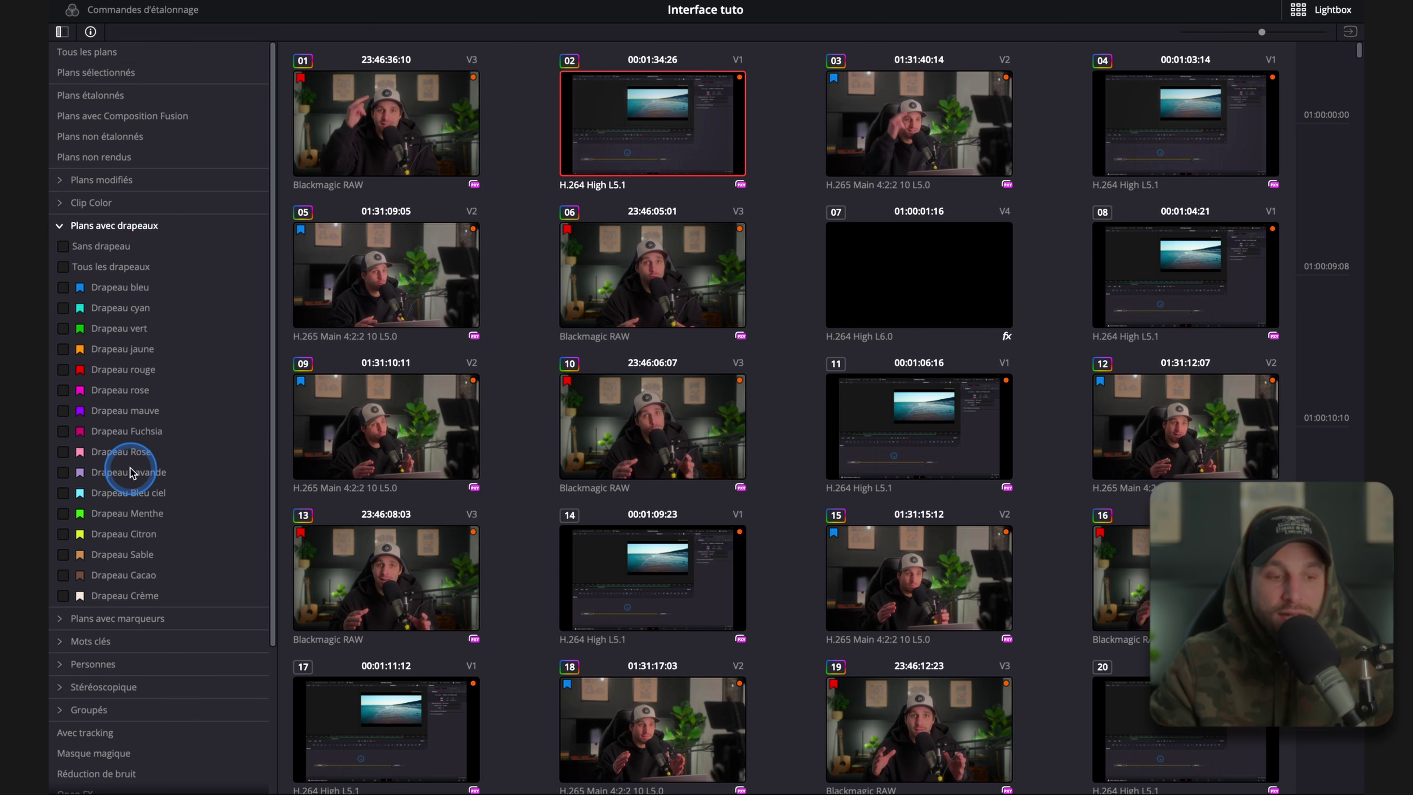
pyautogui.click(63, 288)
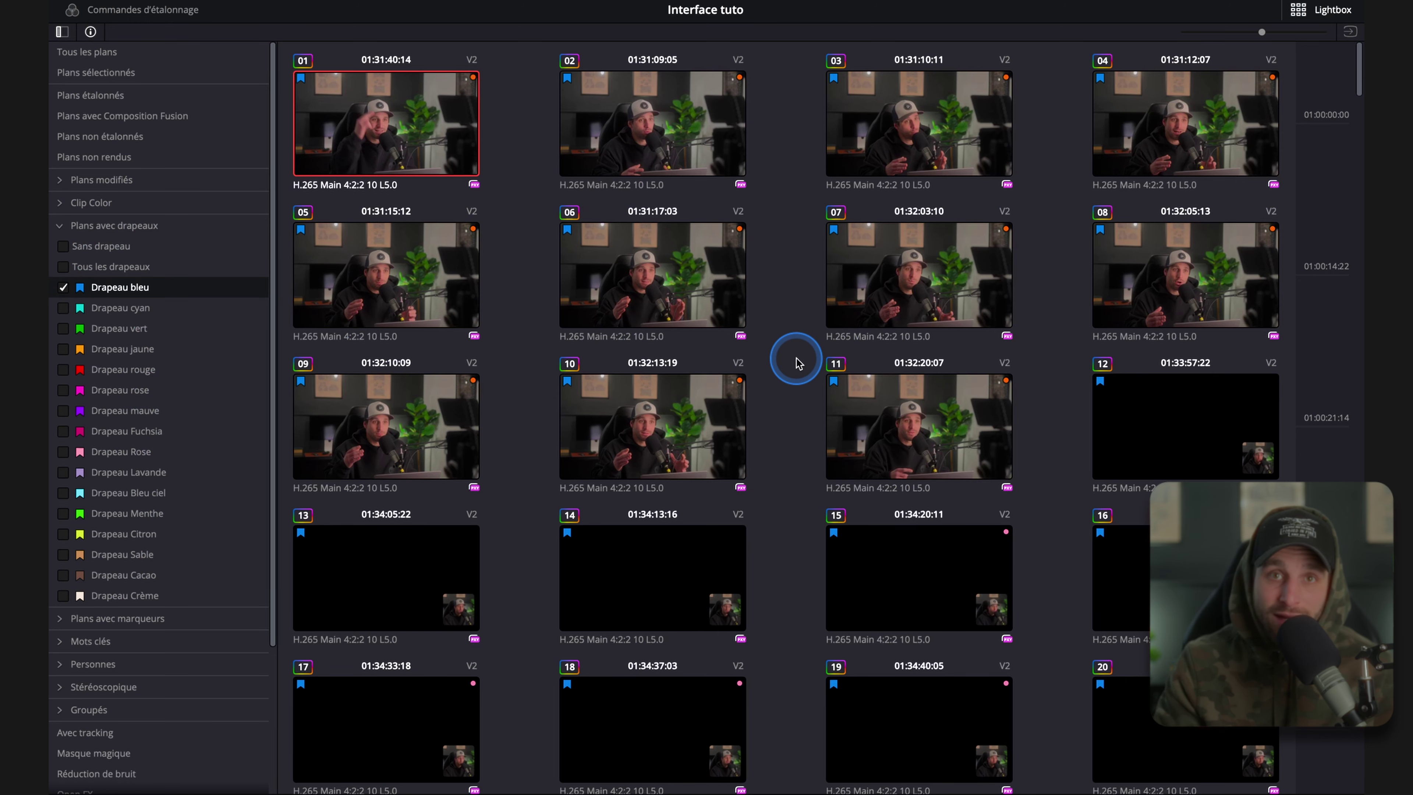
pyautogui.scroll(-5, 796, 363)
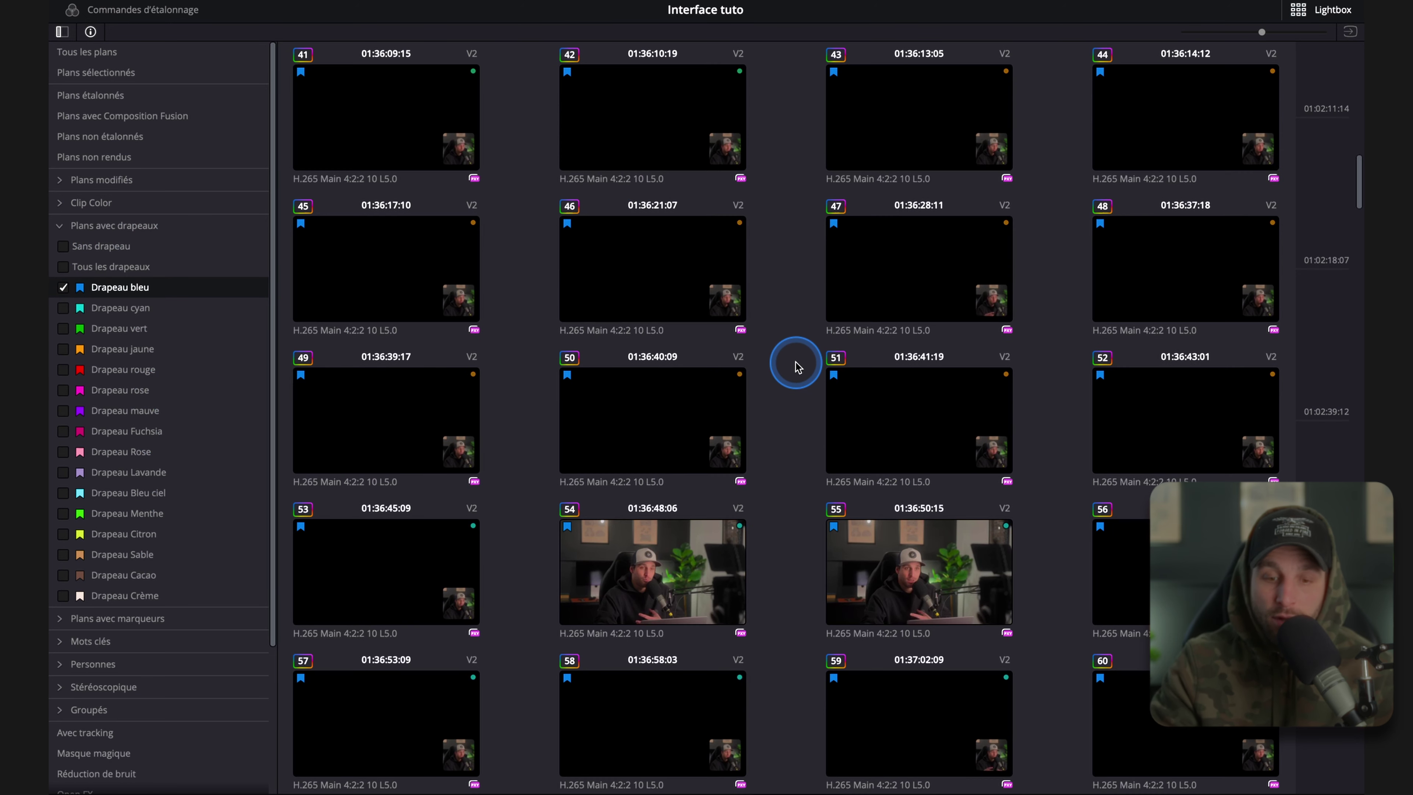
pyautogui.scroll(5, 796, 366)
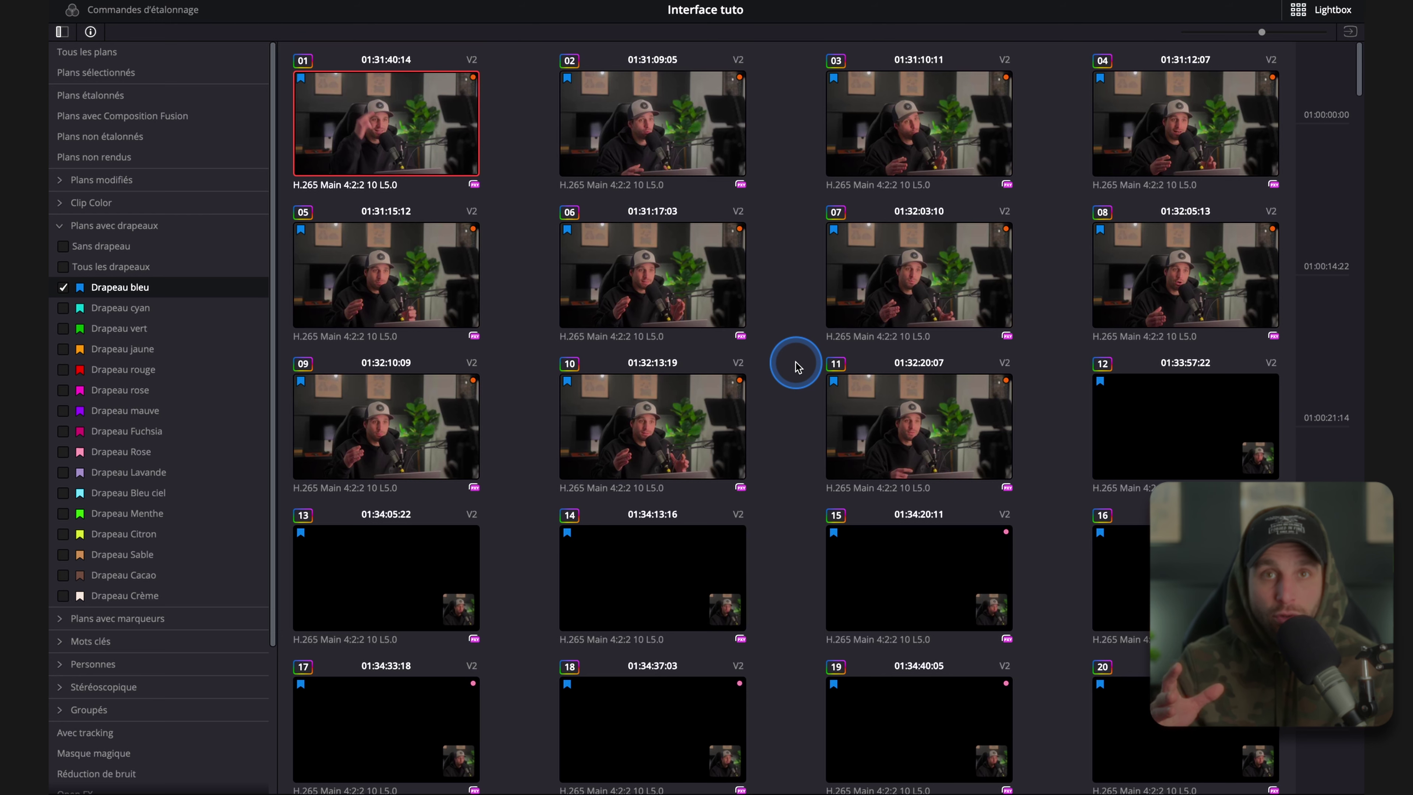
pyautogui.click(69, 266)
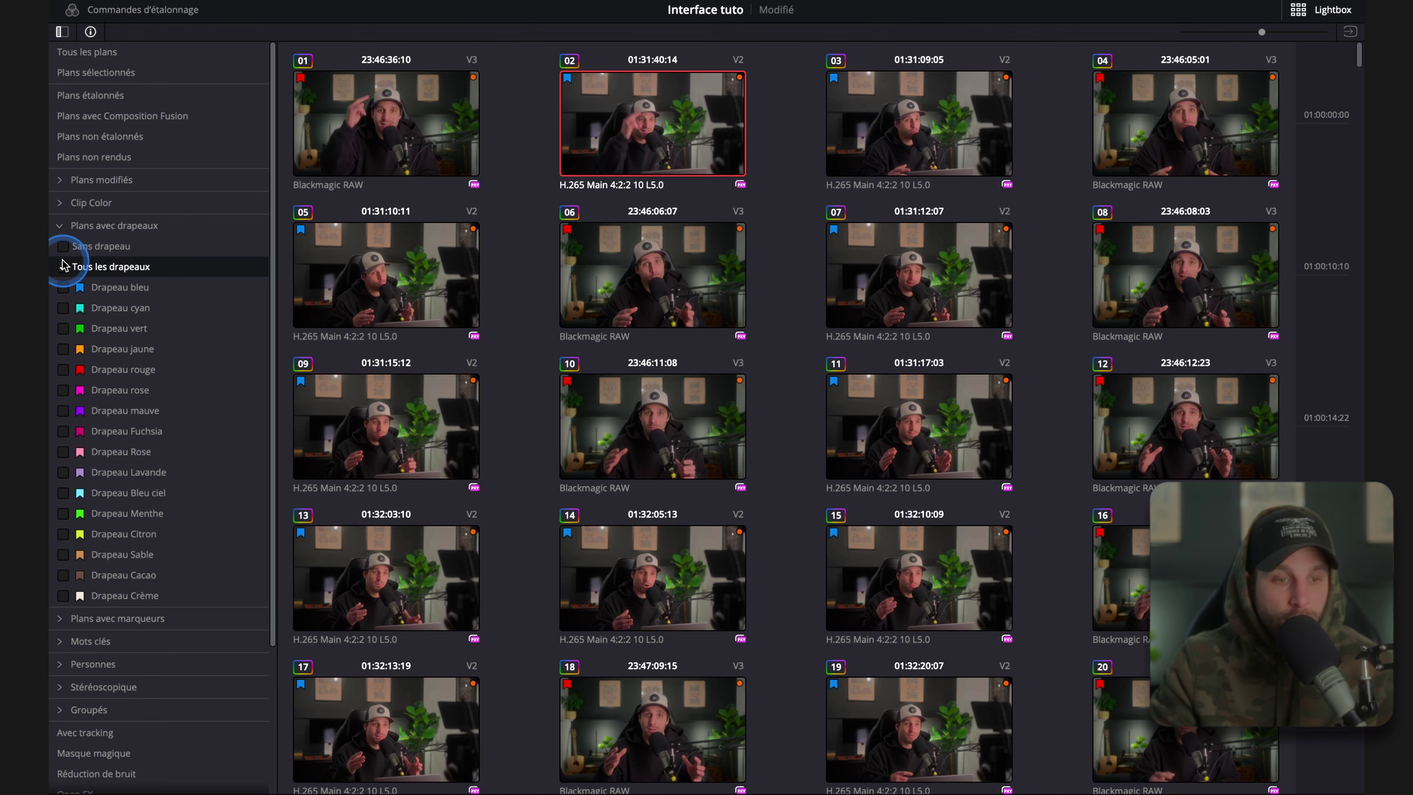
pyautogui.click(107, 58)
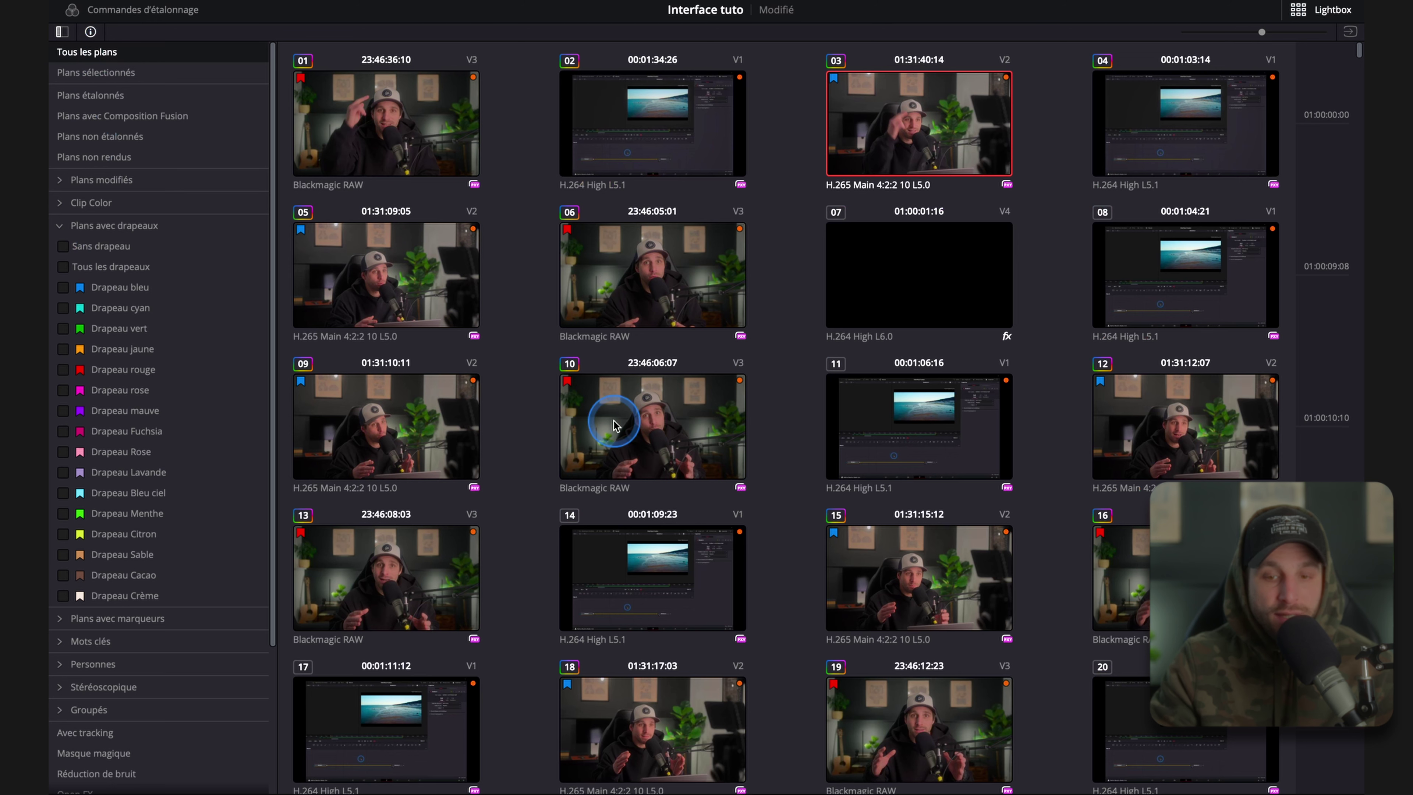
pyautogui.click(58, 226)
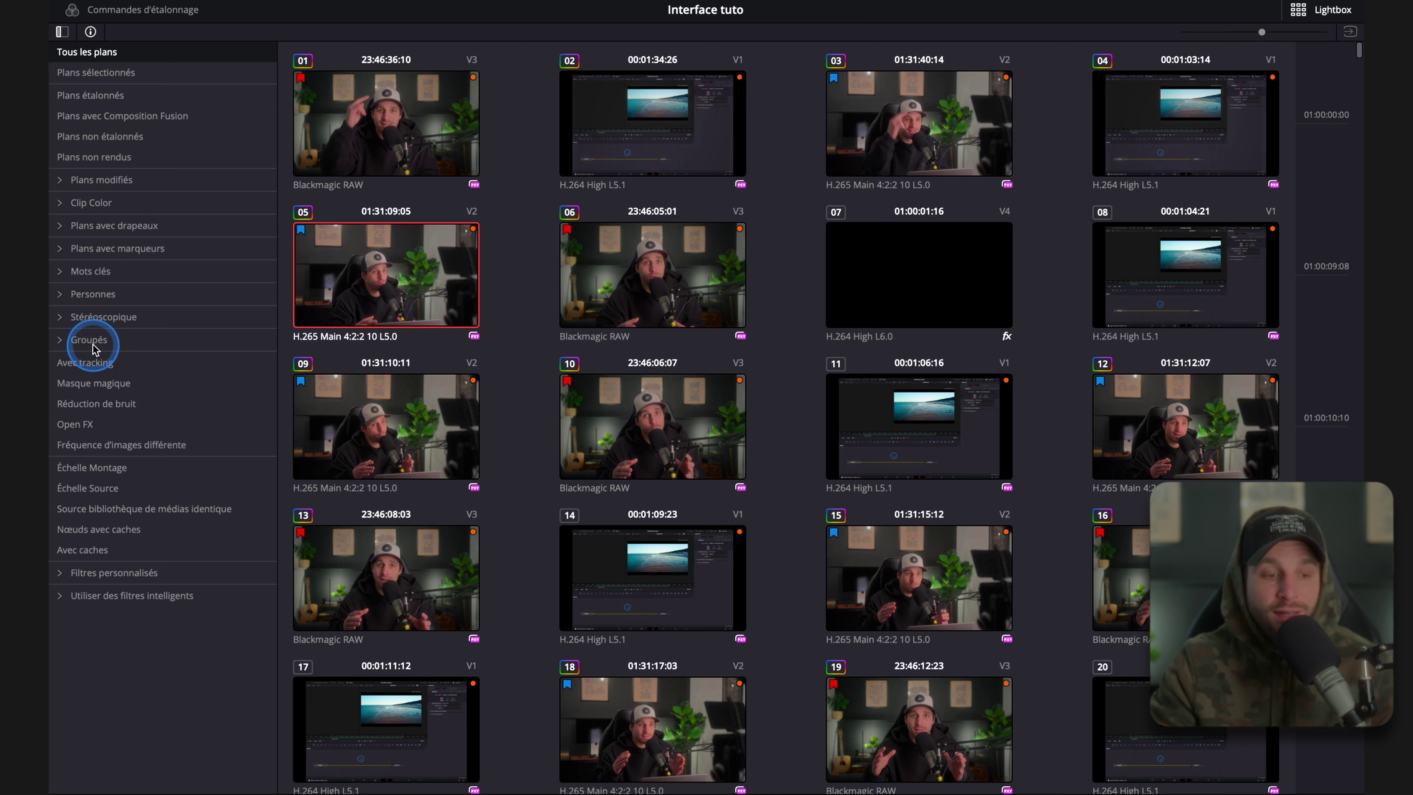
# Add clips 05 and 06 to a new clip group named 2.
pyautogui.click(60, 341)
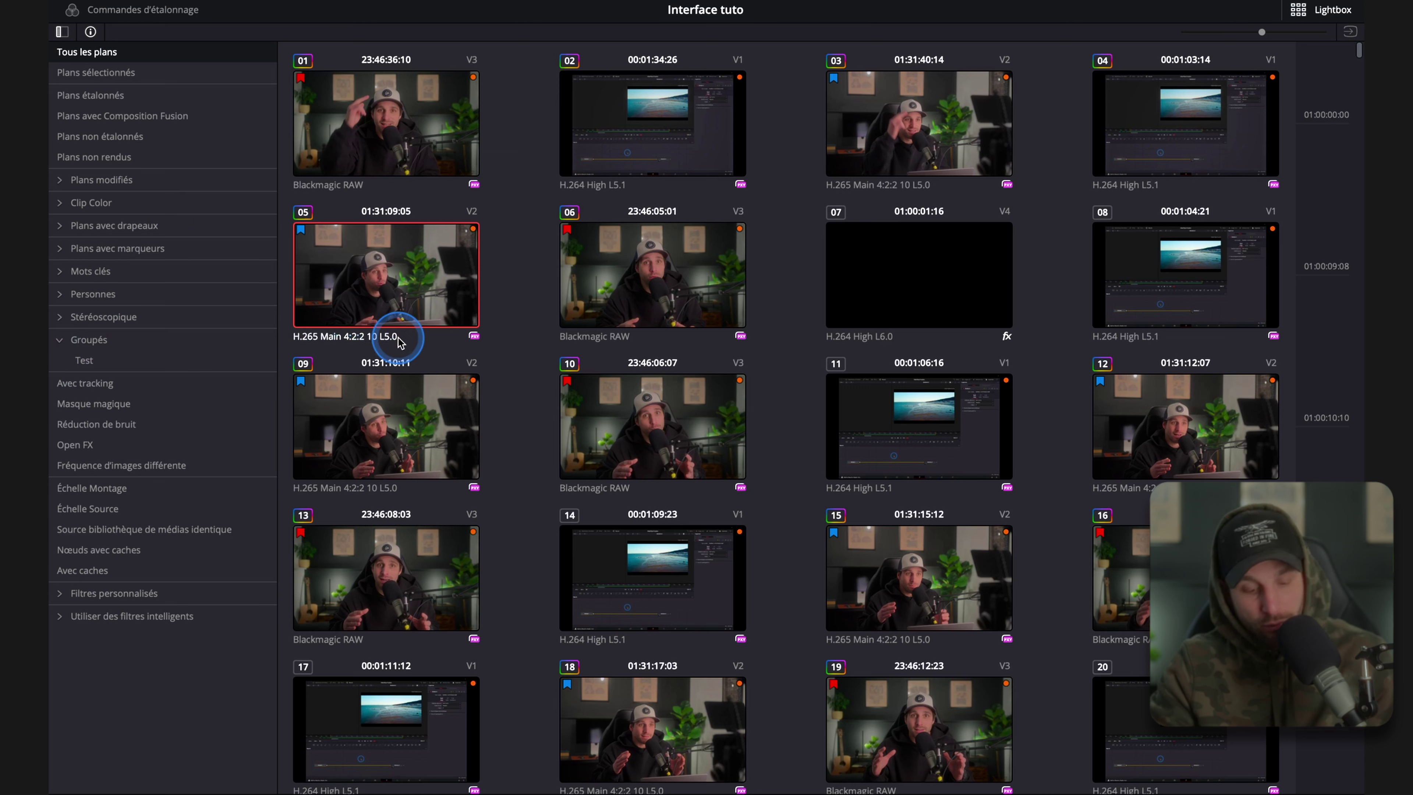
pyautogui.click(606, 272)
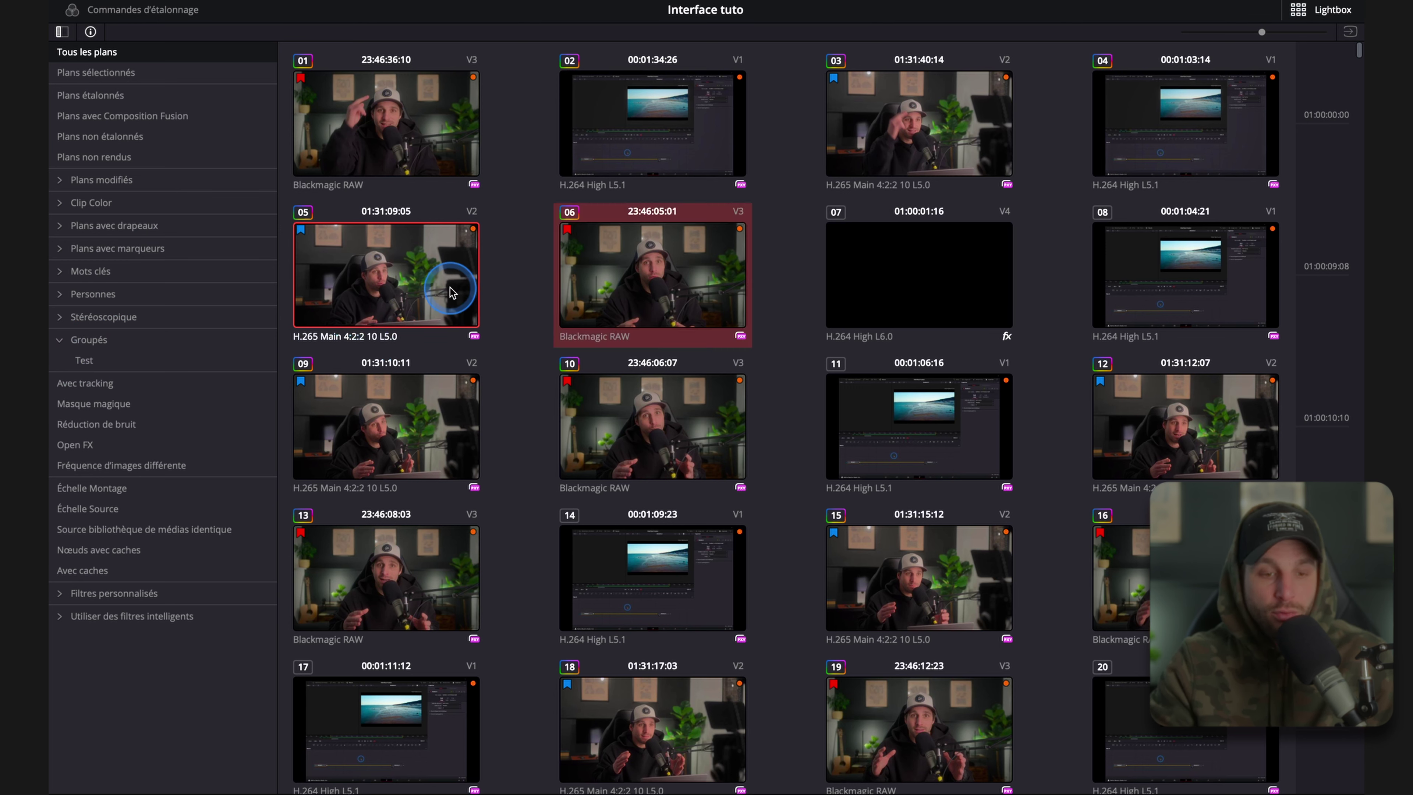
pyautogui.keyDown('ctrl'); pyautogui.click(462, 287); pyautogui.keyUp('ctrl')
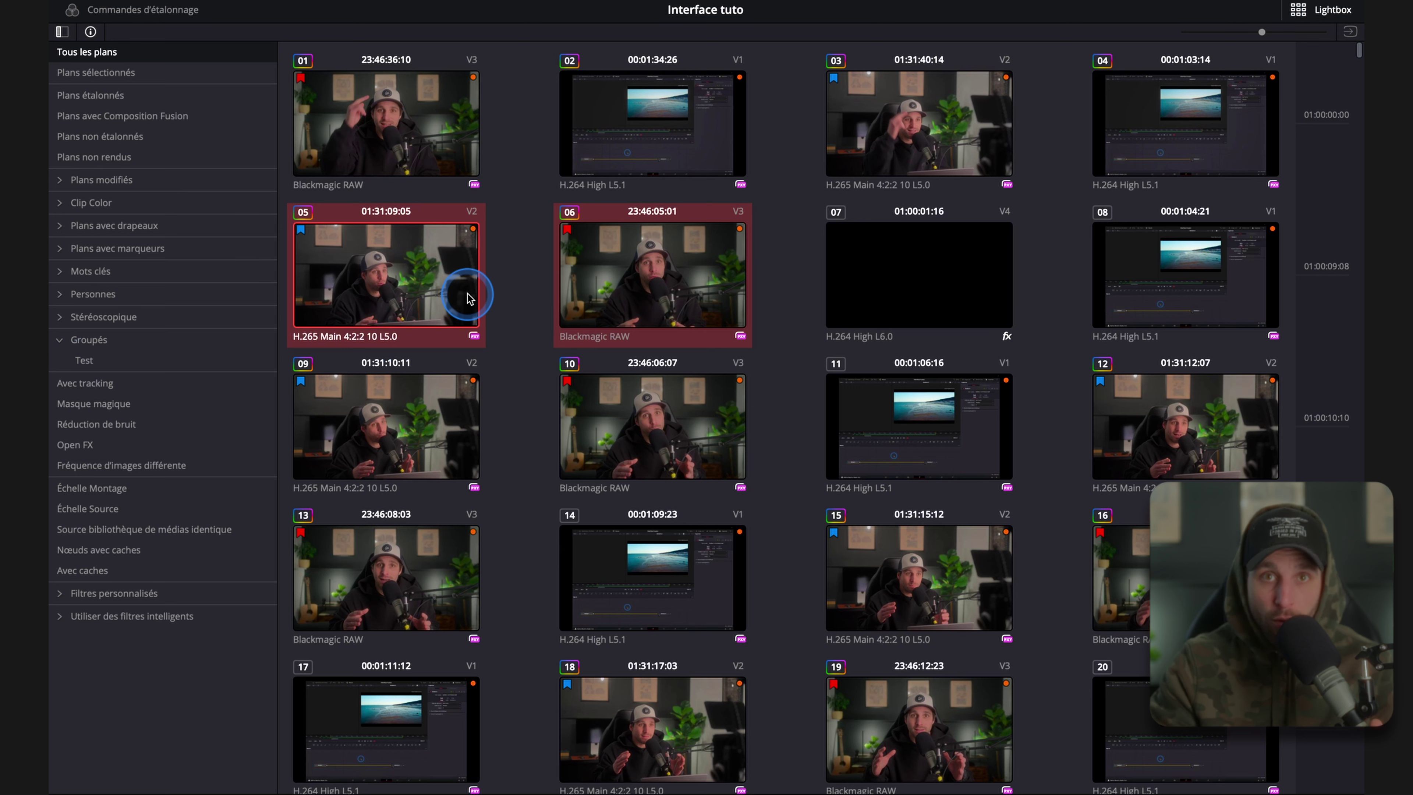
pyautogui.rightClick(650, 281)
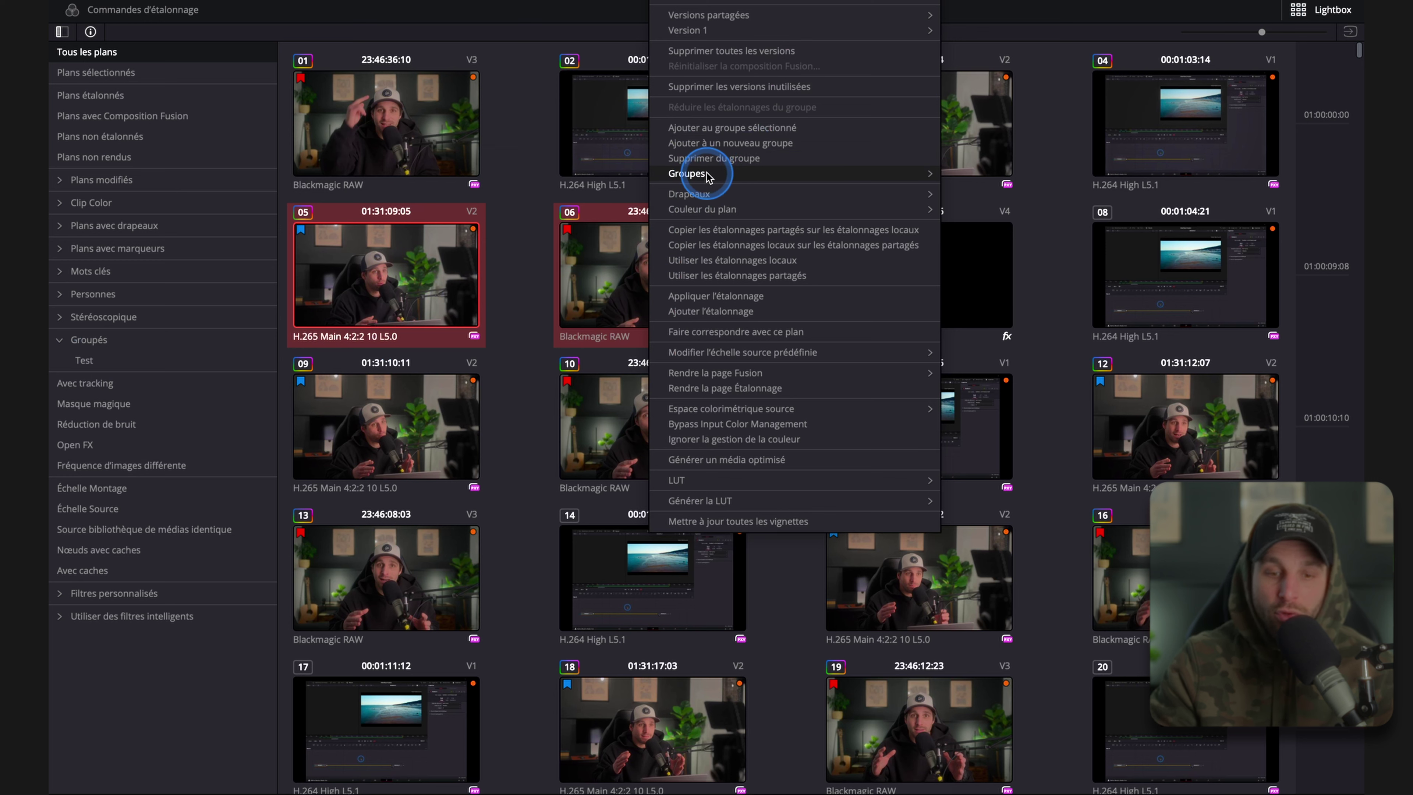
pyautogui.moveTo(1003, 174)
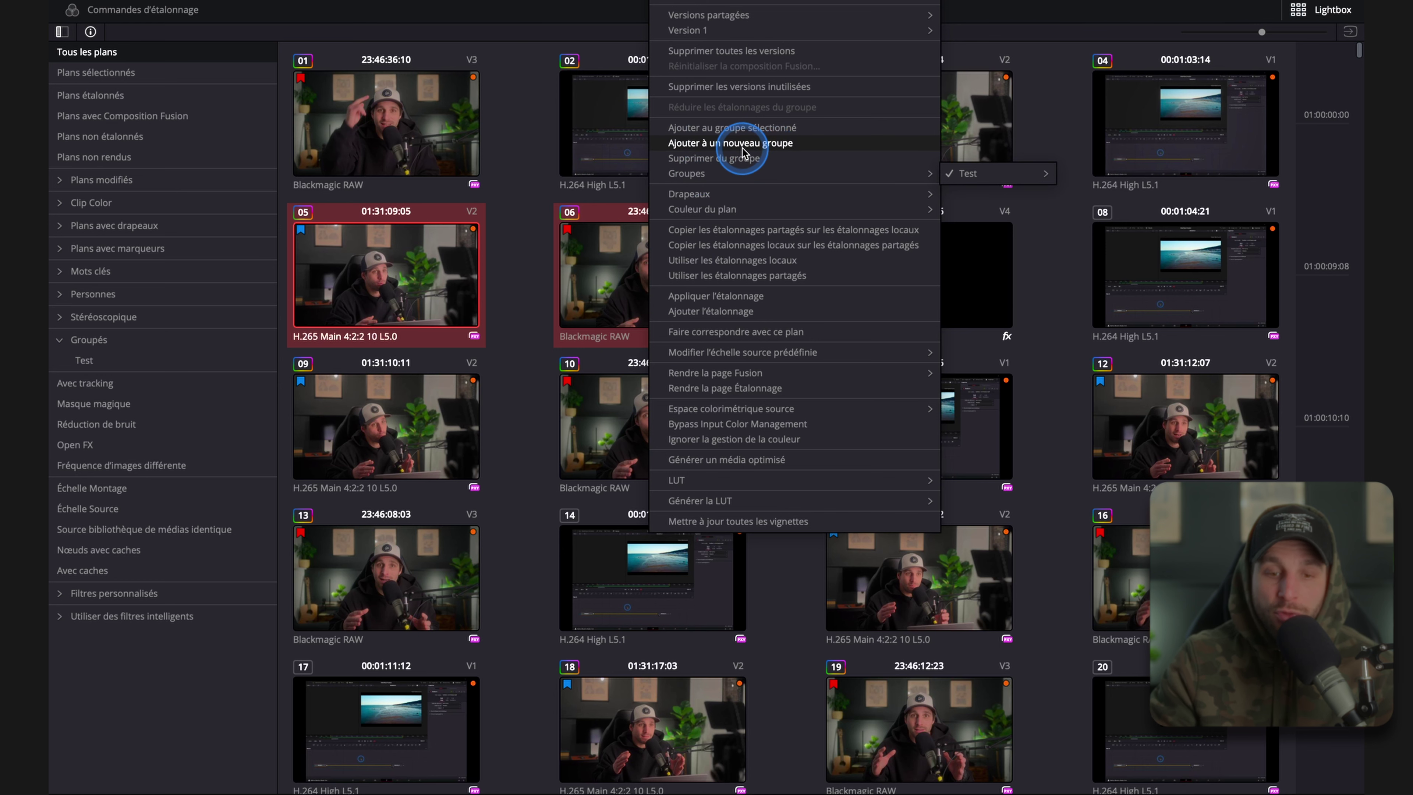
pyautogui.click(777, 142)
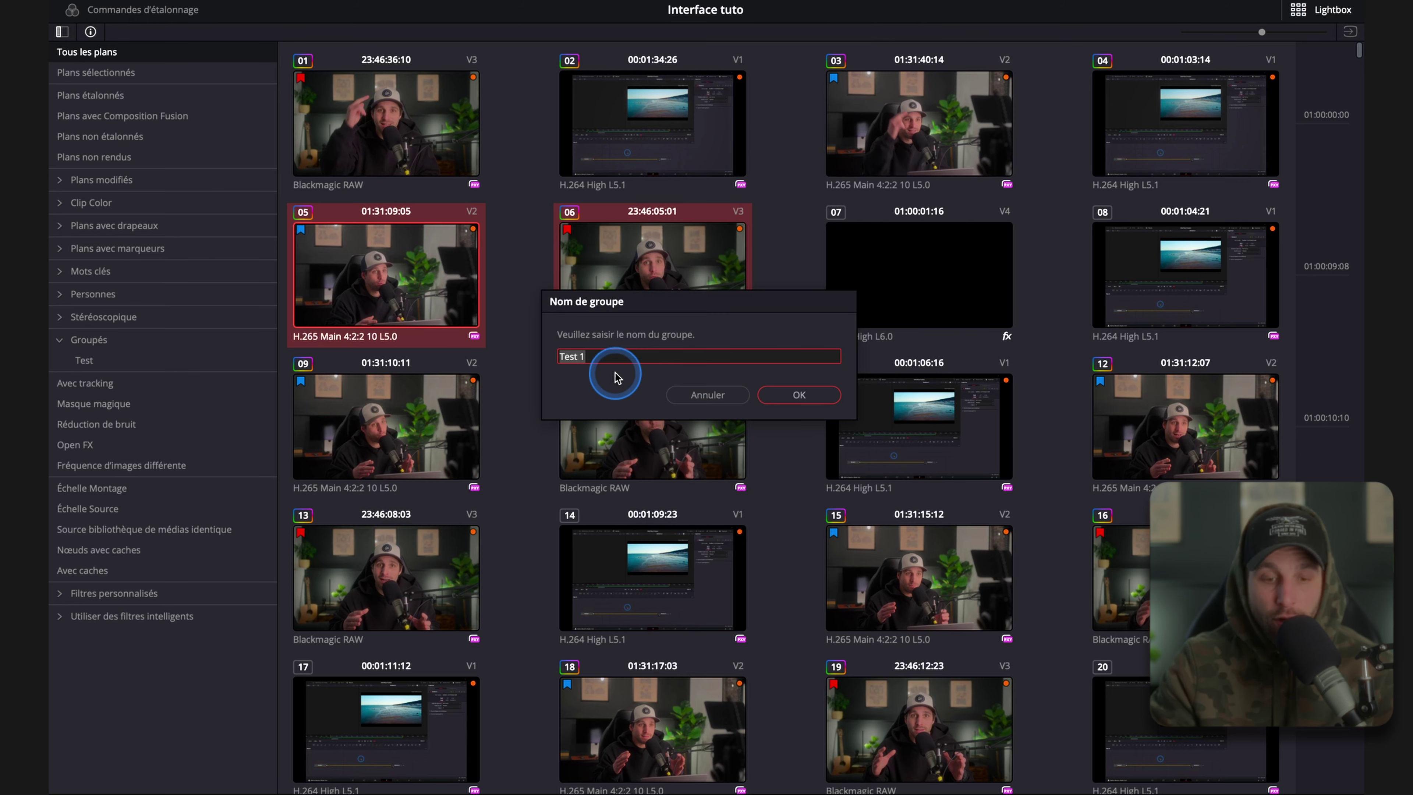
pyautogui.press('BackSpace')
pyautogui.write('2')
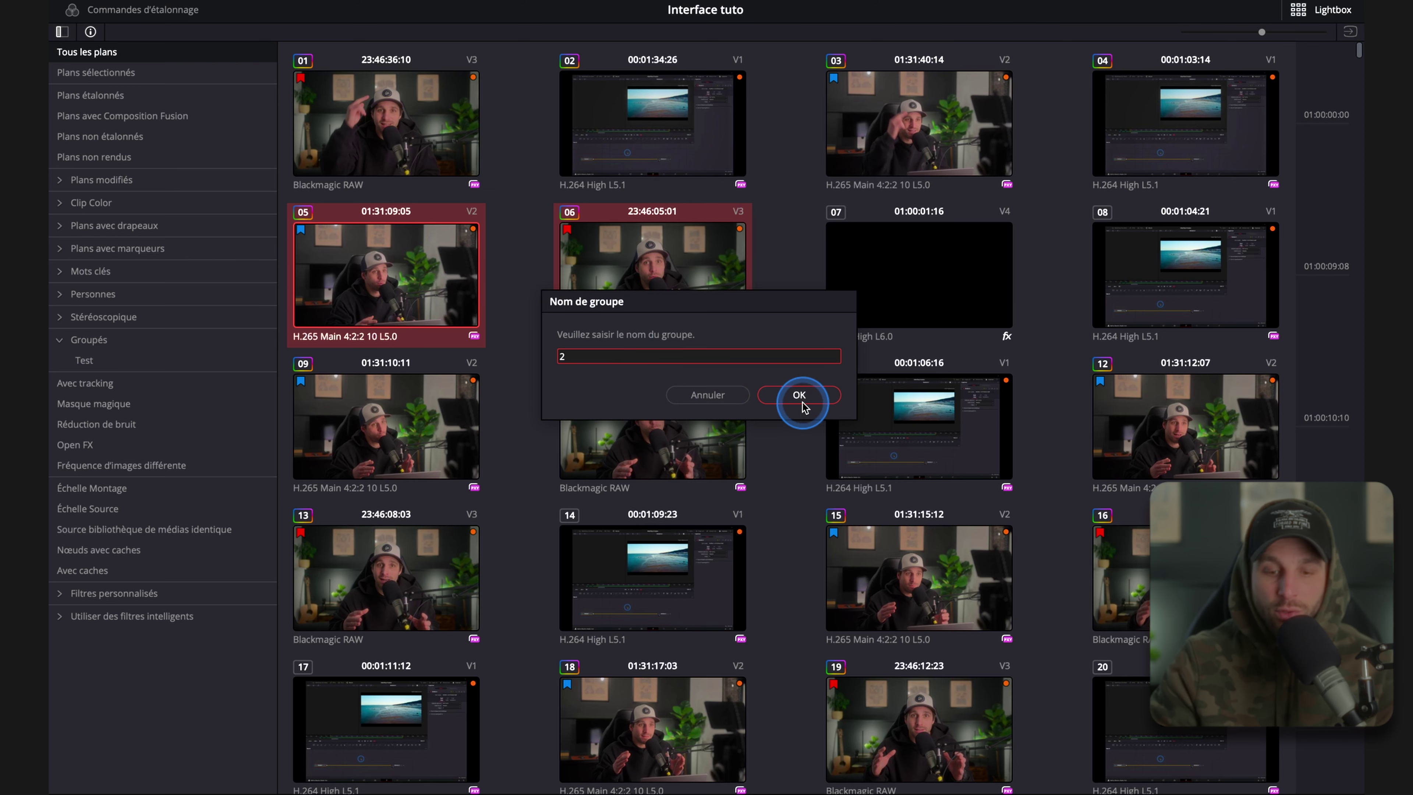
pyautogui.click(796, 408)
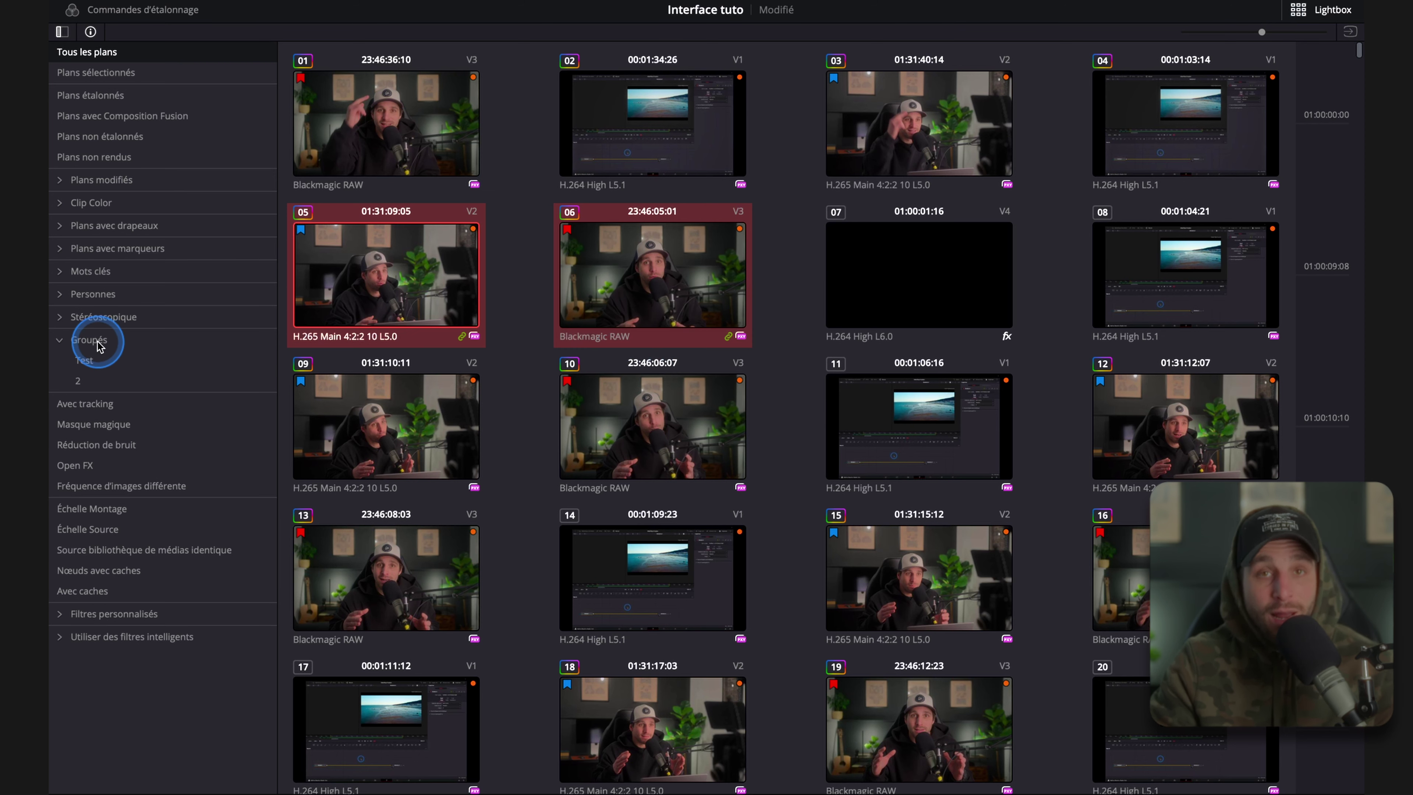
# Show only group 2's clips, then Tous les plans, and collapse the groups list.
pyautogui.click(79, 383)
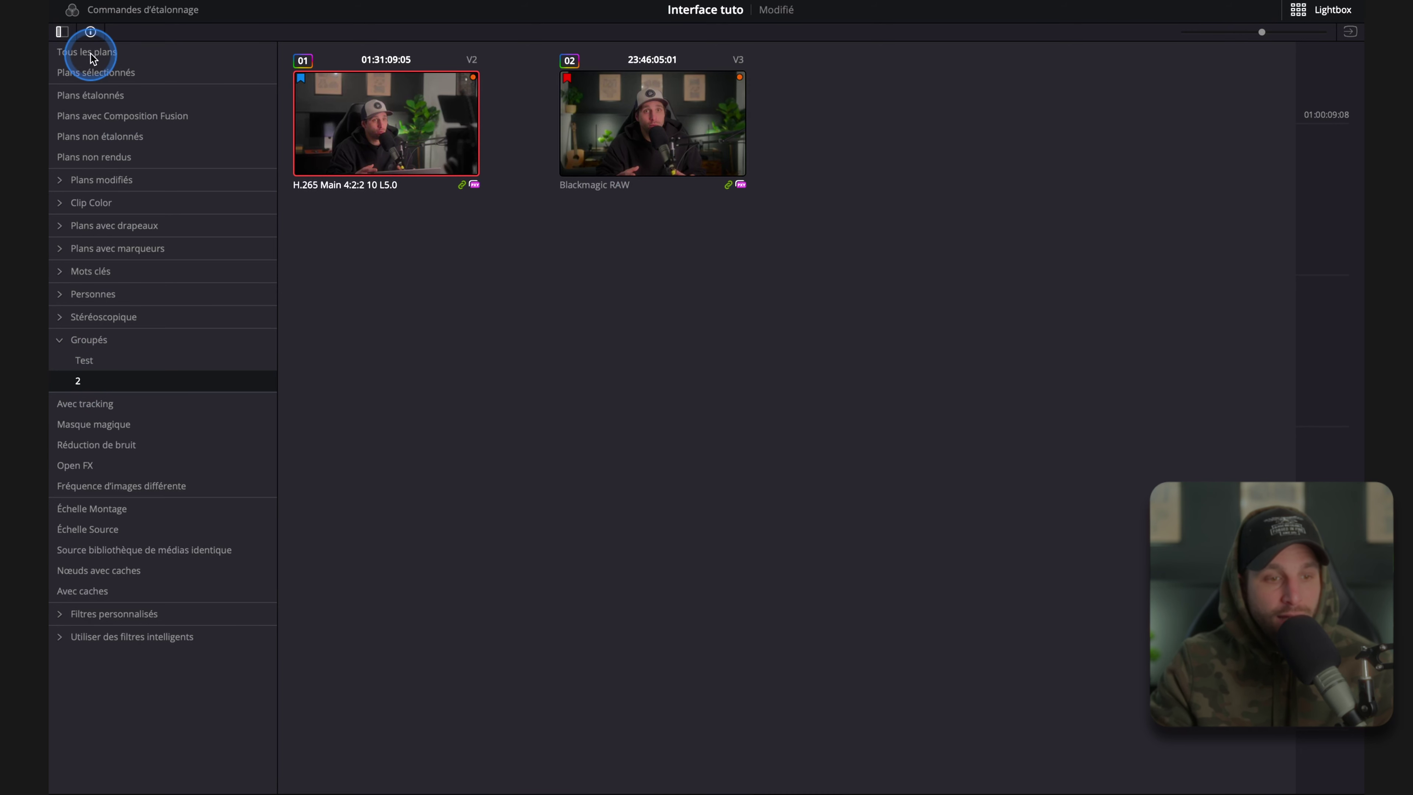
pyautogui.click(102, 54)
pyautogui.click(95, 340)
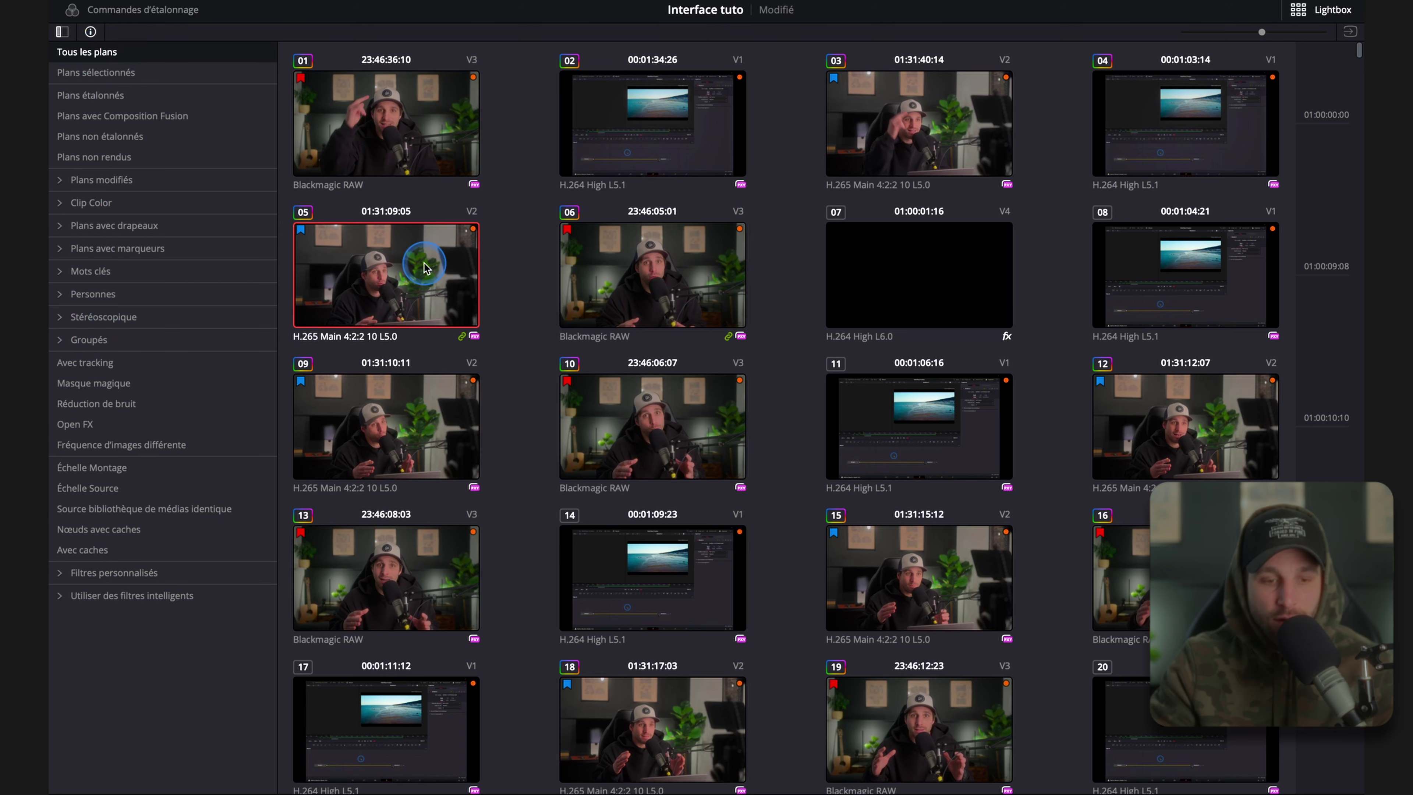
pyautogui.click(113, 19)
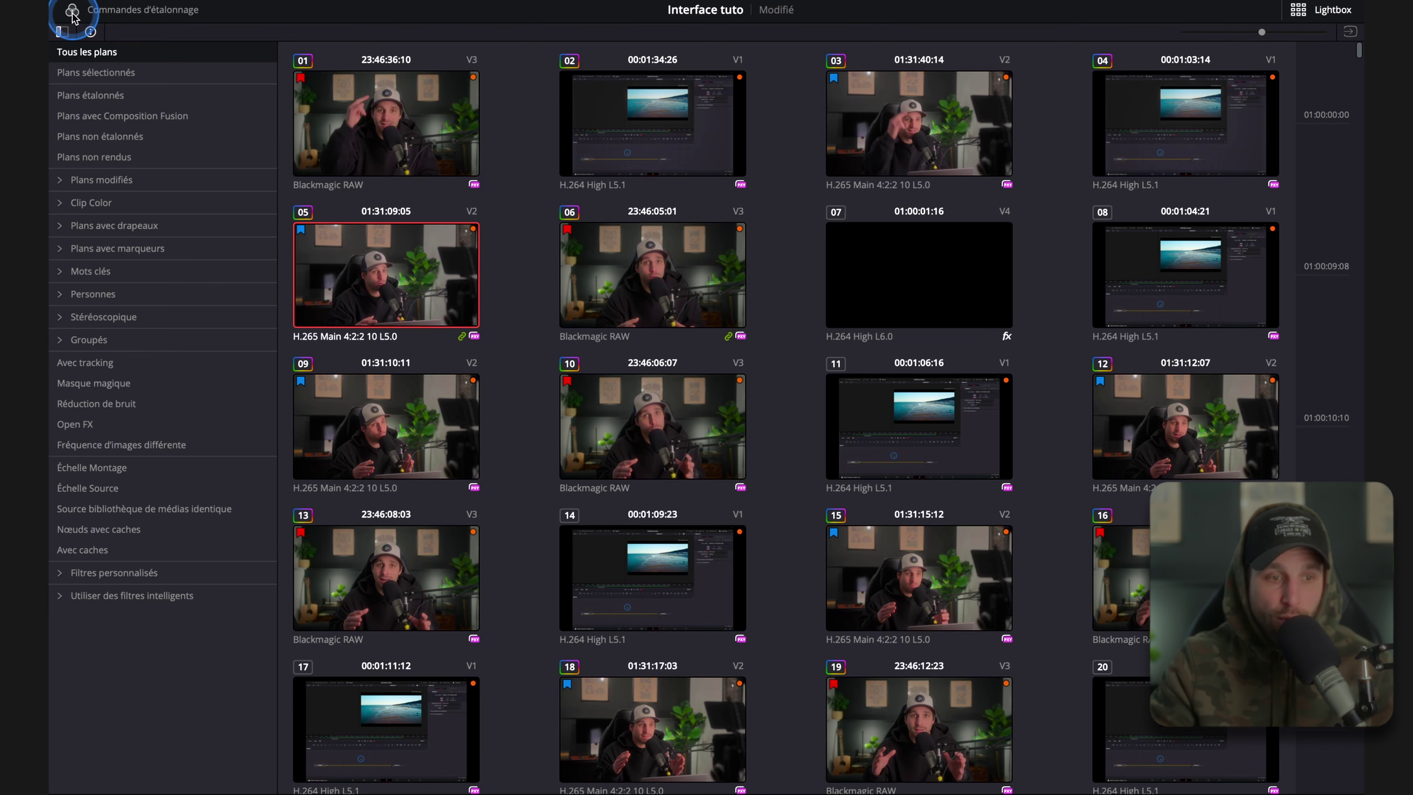
# Show grading controls, save the project with Ctrl+S, hide them again, and exit the Lightbox.
pyautogui.click(73, 12)
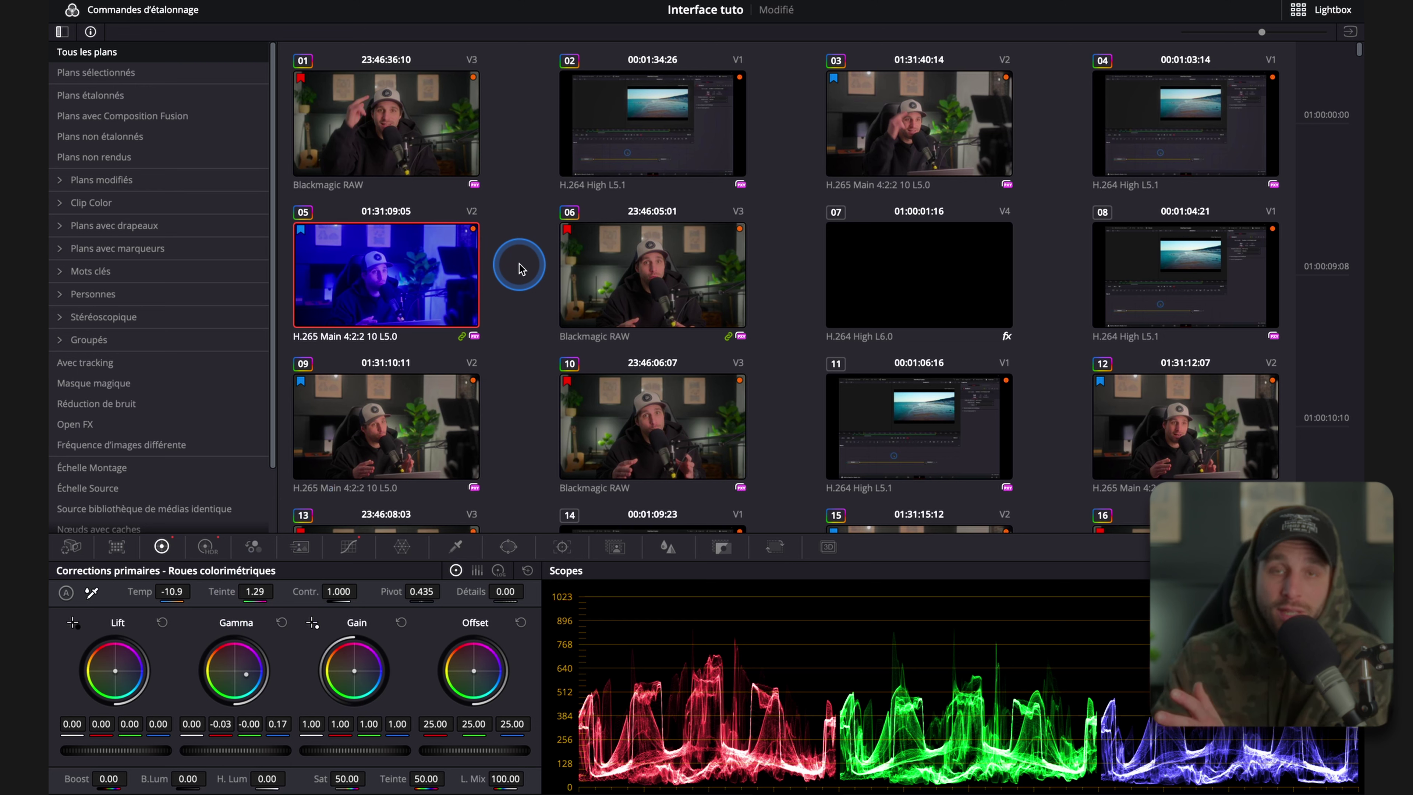
pyautogui.hotkey('ctrl', 's')
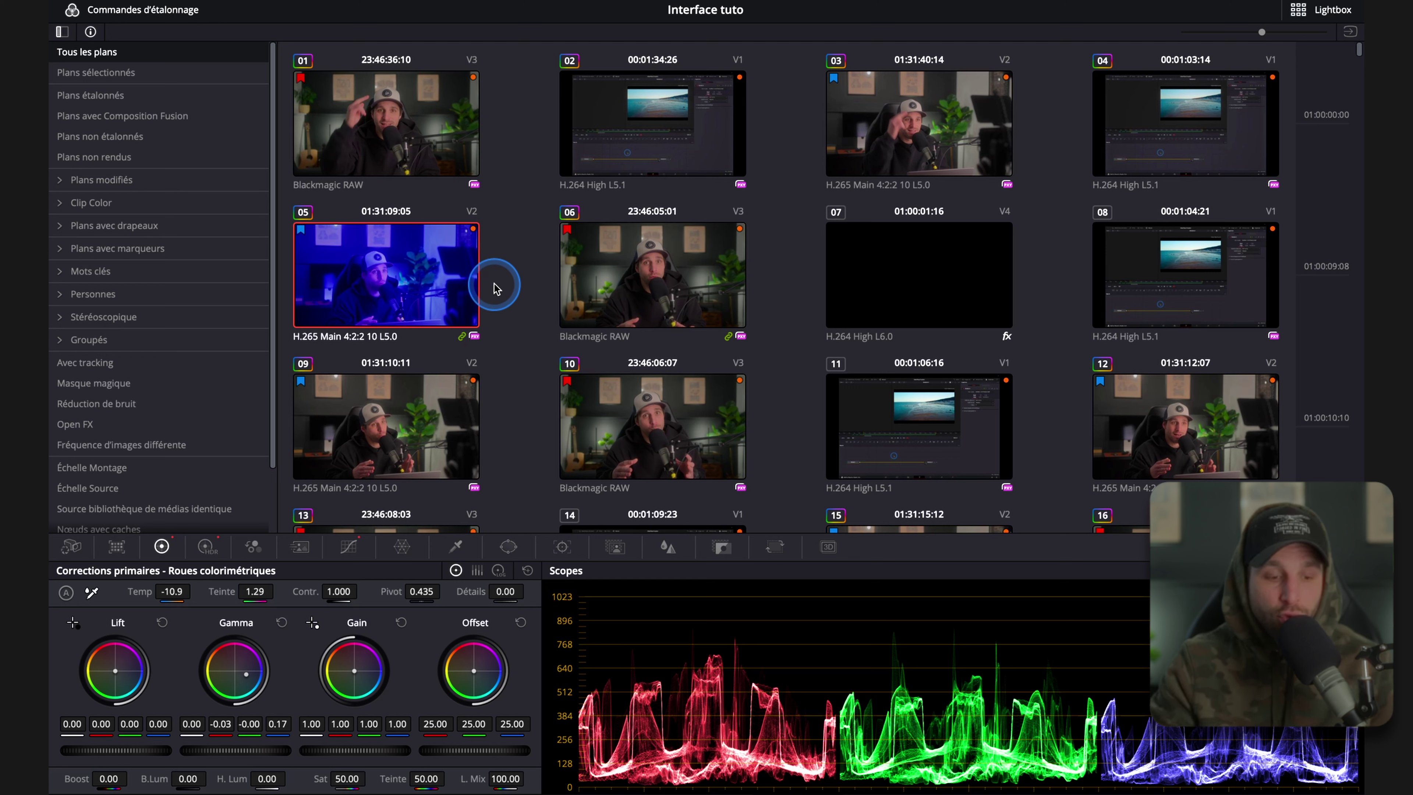
pyautogui.click(73, 11)
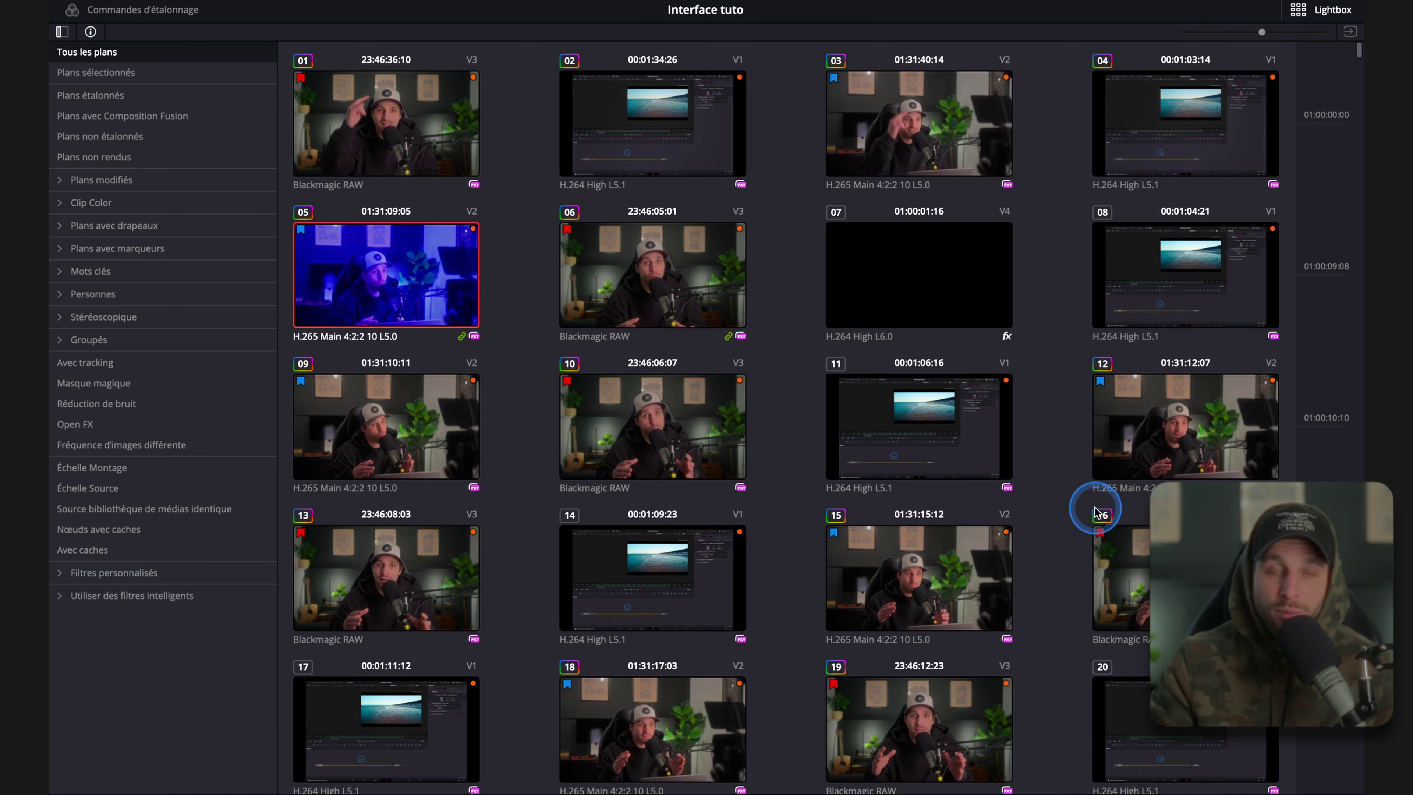
pyautogui.click(1327, 16)
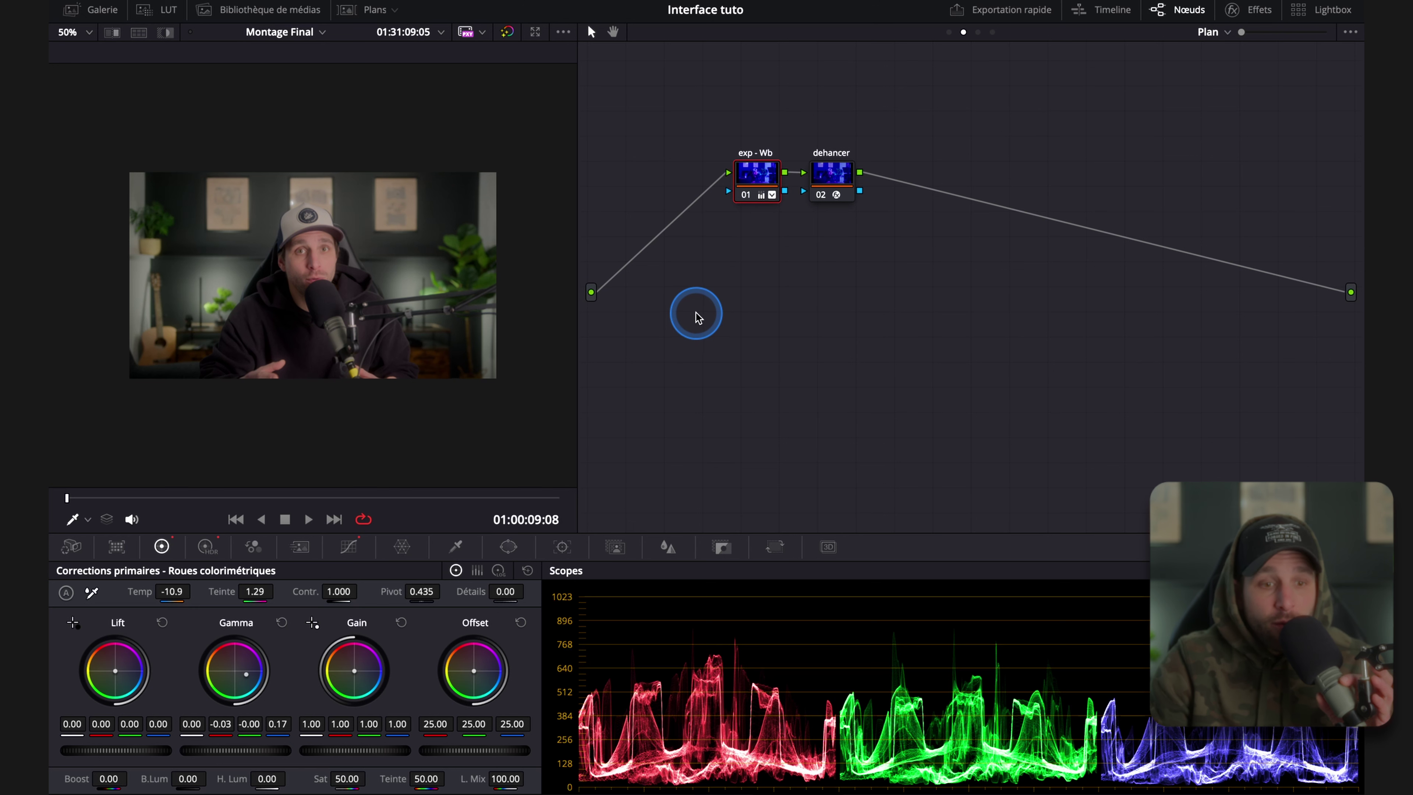
# Widen the viewer over the node graph, then zoom and pan the clip image.
pyautogui.moveTo(578, 221); pyautogui.dragTo(1154, 237)
pyautogui.scroll(2, 655, 249)
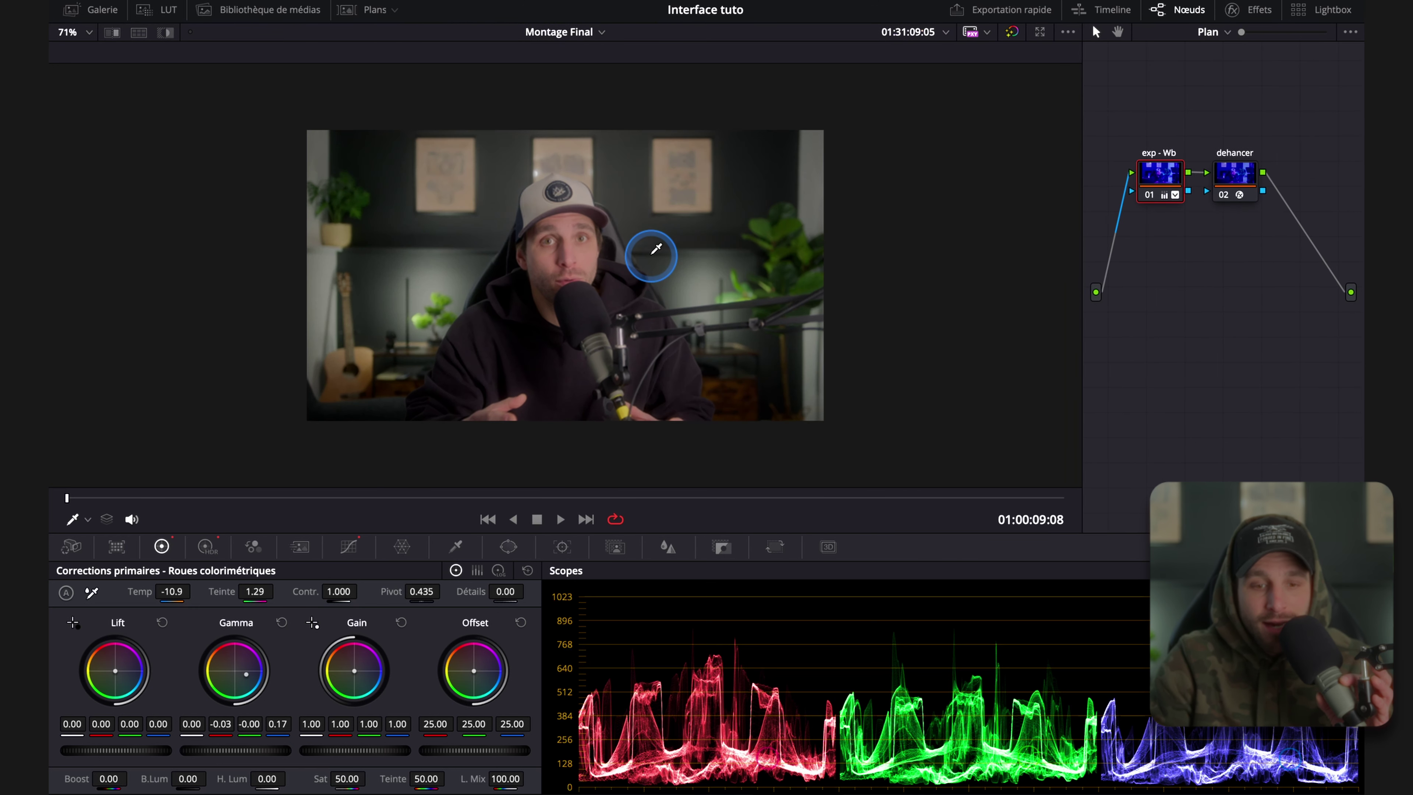
pyautogui.scroll(1, 651, 252)
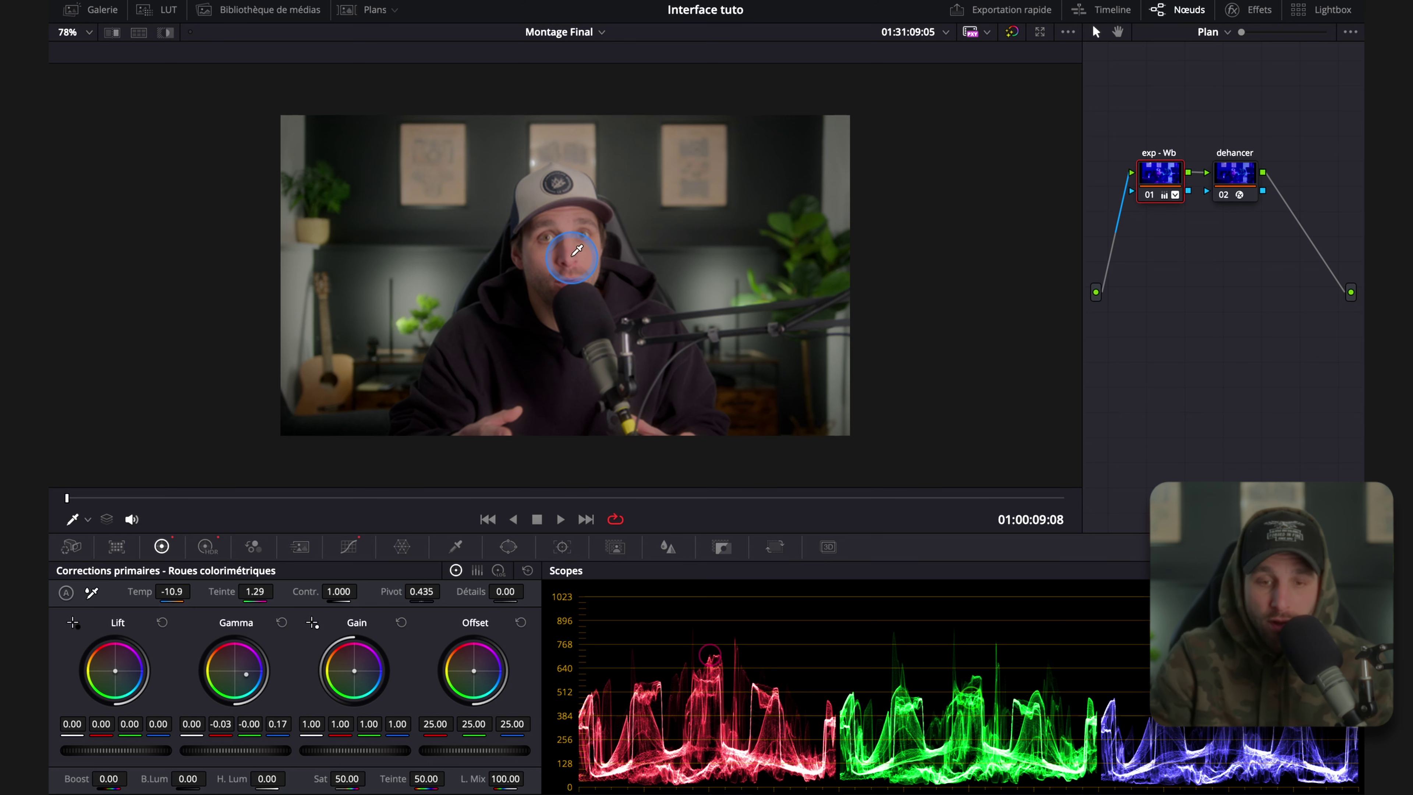
pyautogui.scroll(-2, 574, 254)
pyautogui.scroll(-2, 574, 254)
pyautogui.scroll(1, 573, 254)
pyautogui.scroll(2, 573, 254)
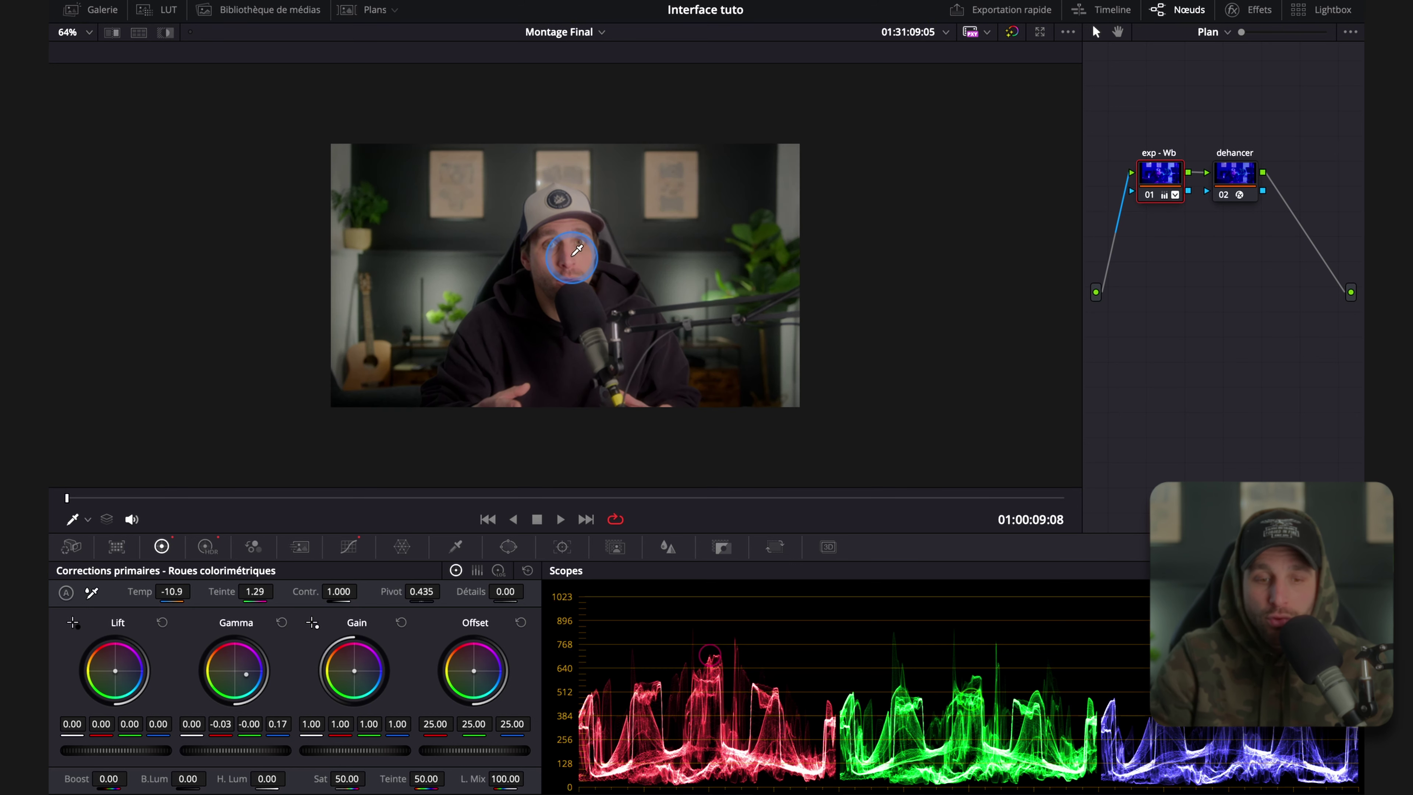
pyautogui.scroll(1, 576, 251)
pyautogui.scroll(3, 577, 251)
pyautogui.scroll(2, 577, 250)
pyautogui.scroll(-2, 577, 251)
pyautogui.scroll(-3, 577, 250)
pyautogui.scroll(1, 581, 253)
pyautogui.scroll(1, 585, 257)
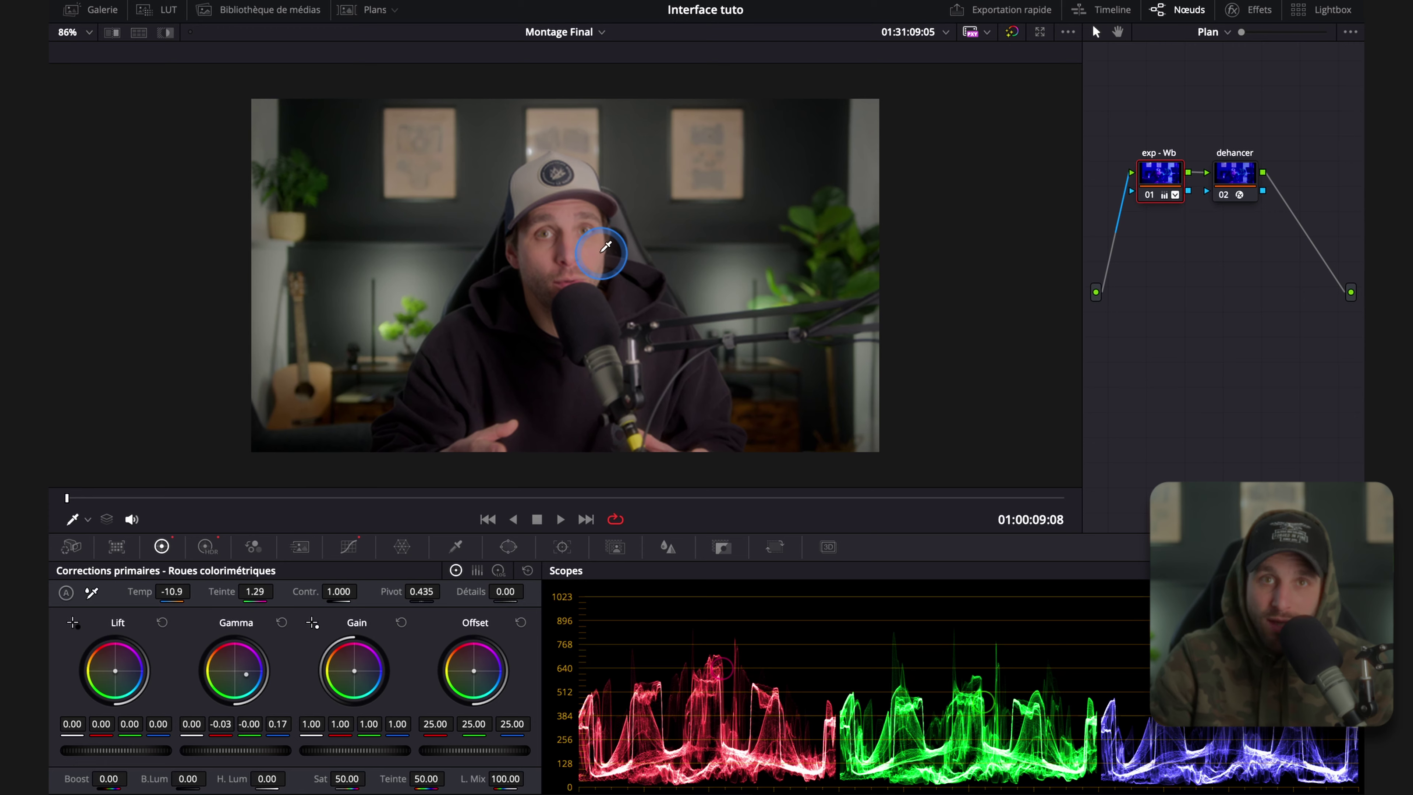
pyautogui.moveTo(602, 241)
pyautogui.mouseDown()
pyautogui.moveTo(762, 312)
pyautogui.moveTo(634, 256)
pyautogui.mouseUp()
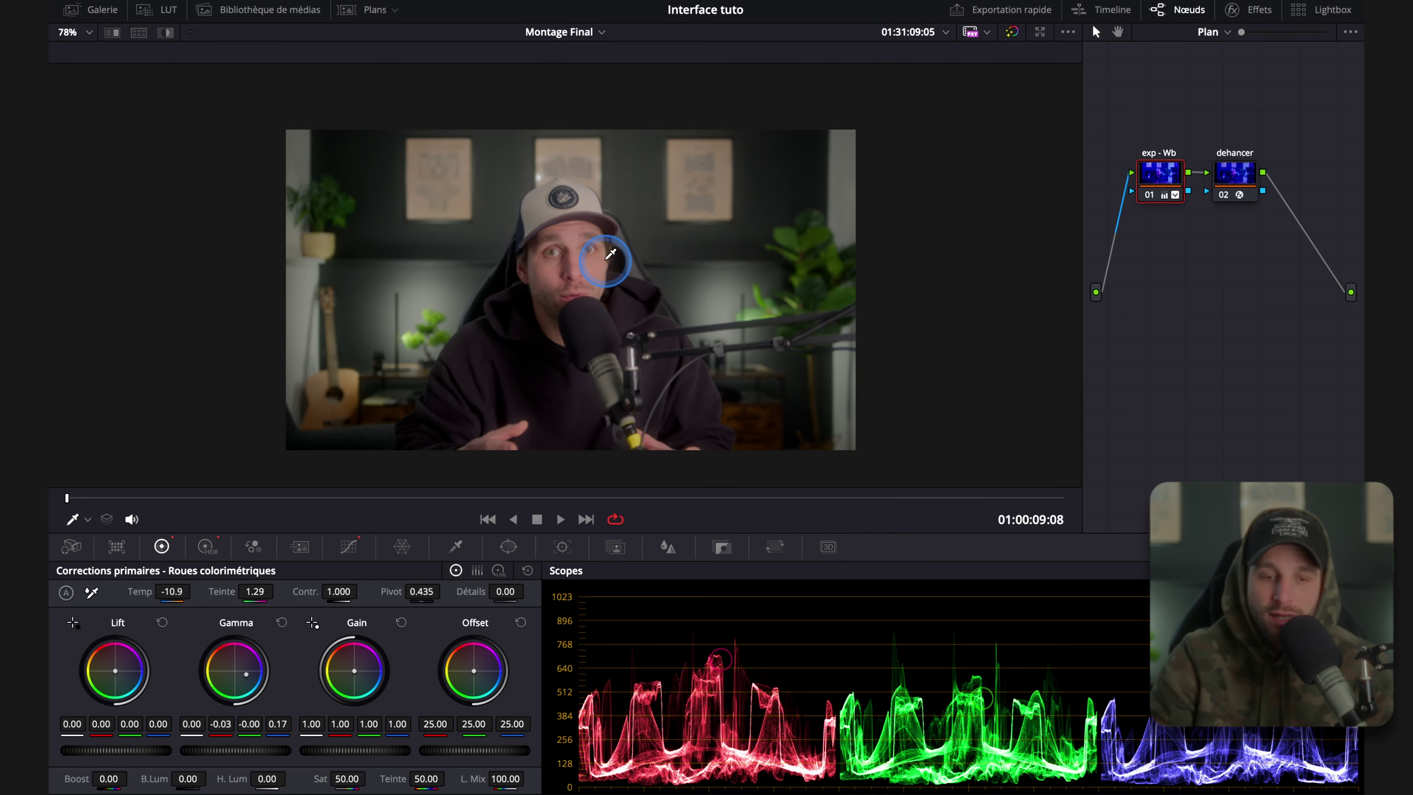
pyautogui.scroll(-4, 610, 253)
pyautogui.scroll(-2, 610, 253)
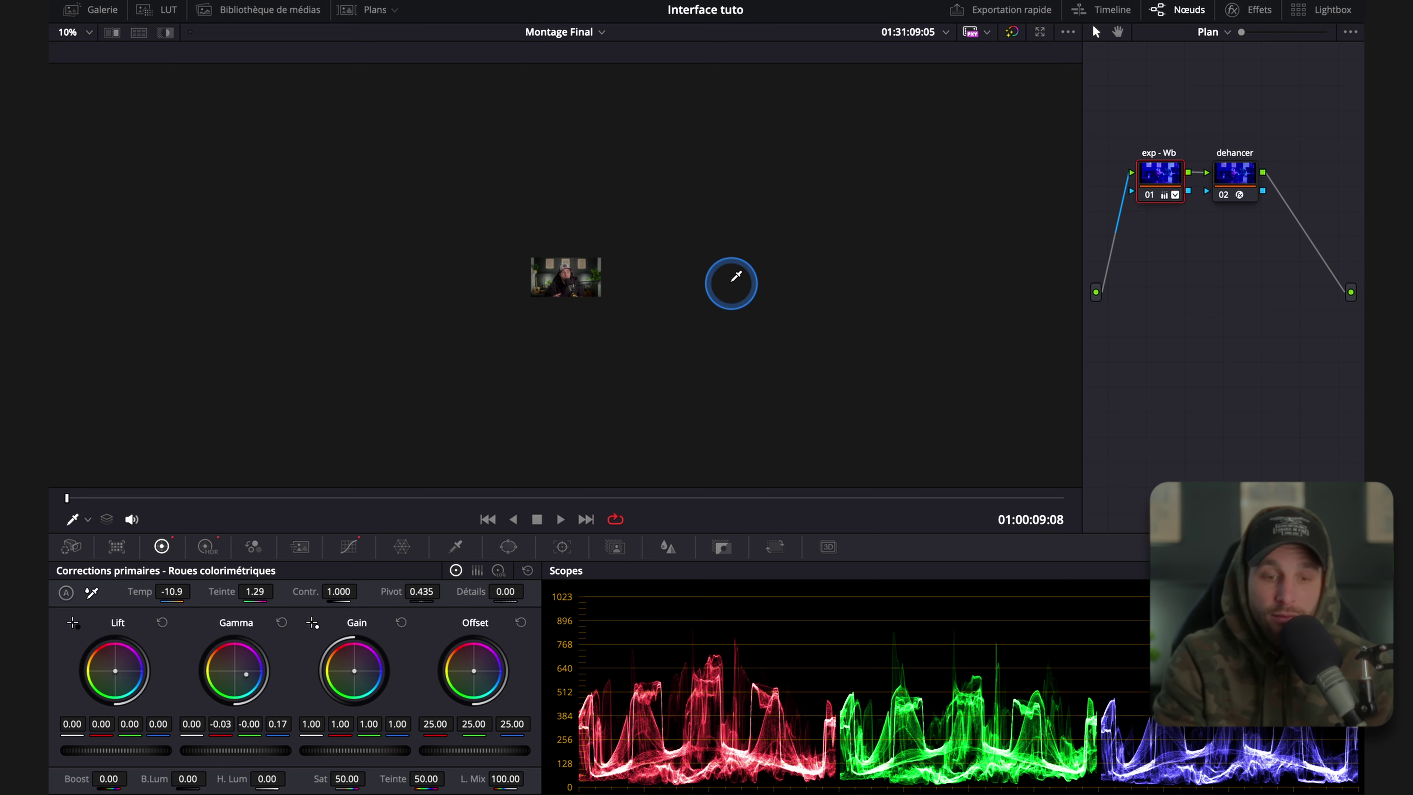
# Fit the image with Shift+Z, set viewer zoom to 50%, and show the Gallery.
pyautogui.hotkey('shift', 'z')
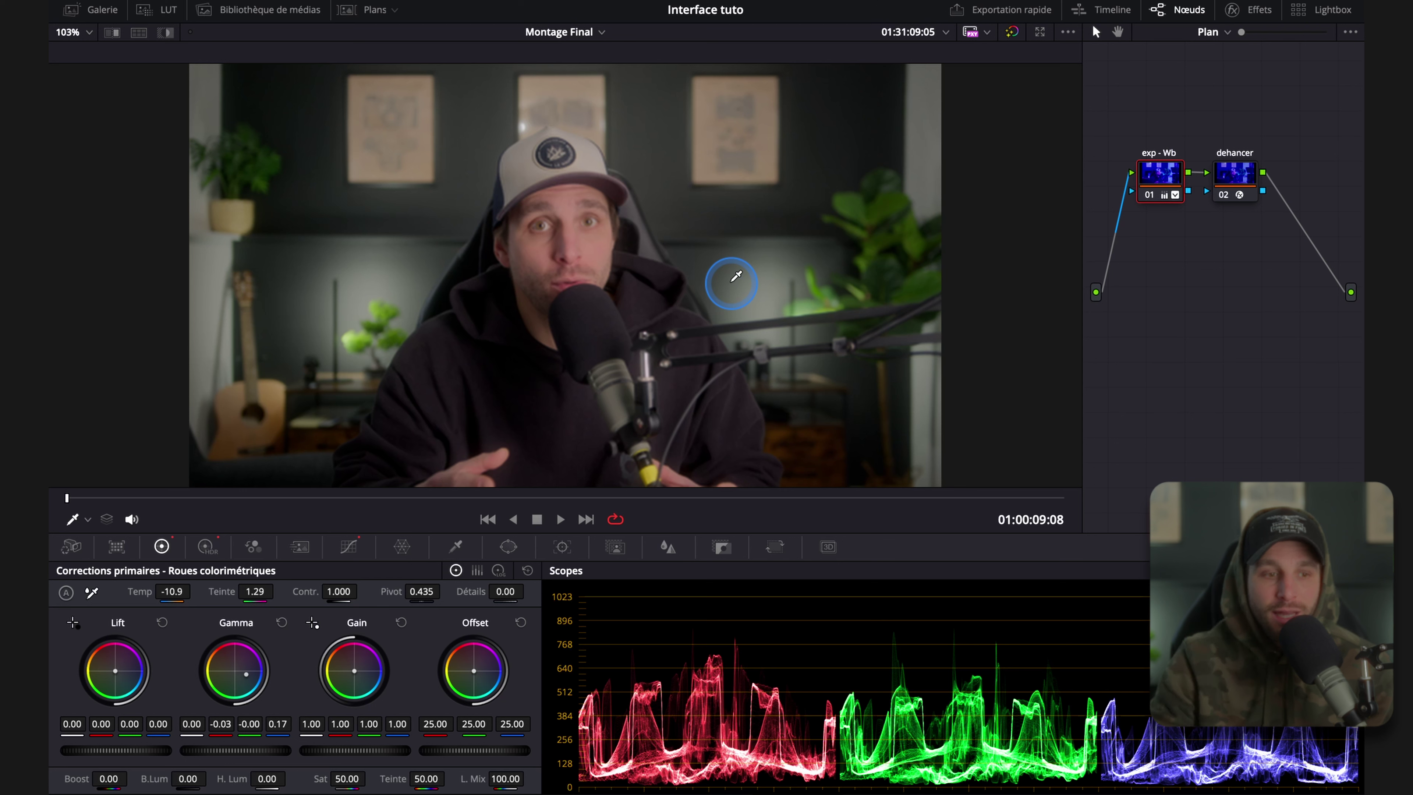
pyautogui.click(84, 37)
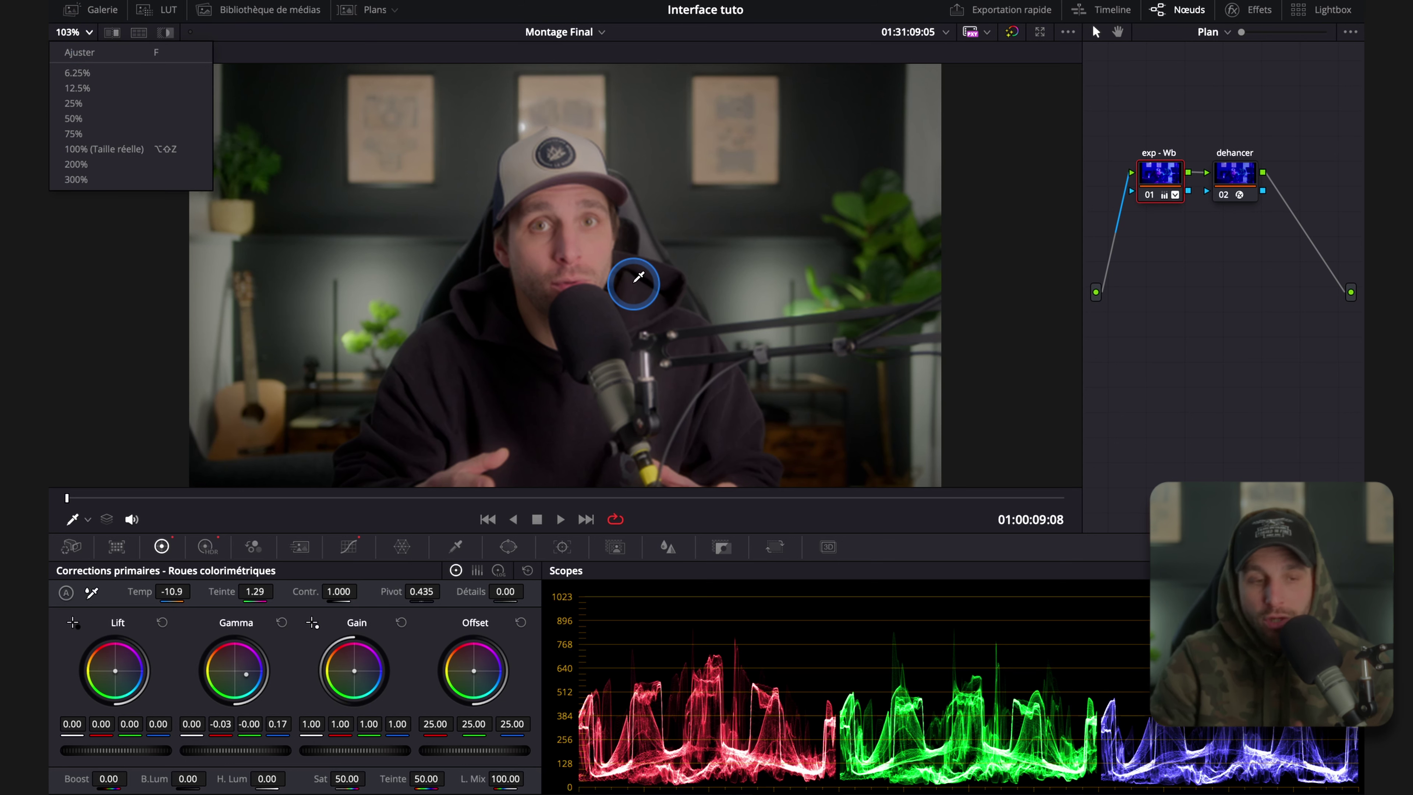
pyautogui.click(94, 119)
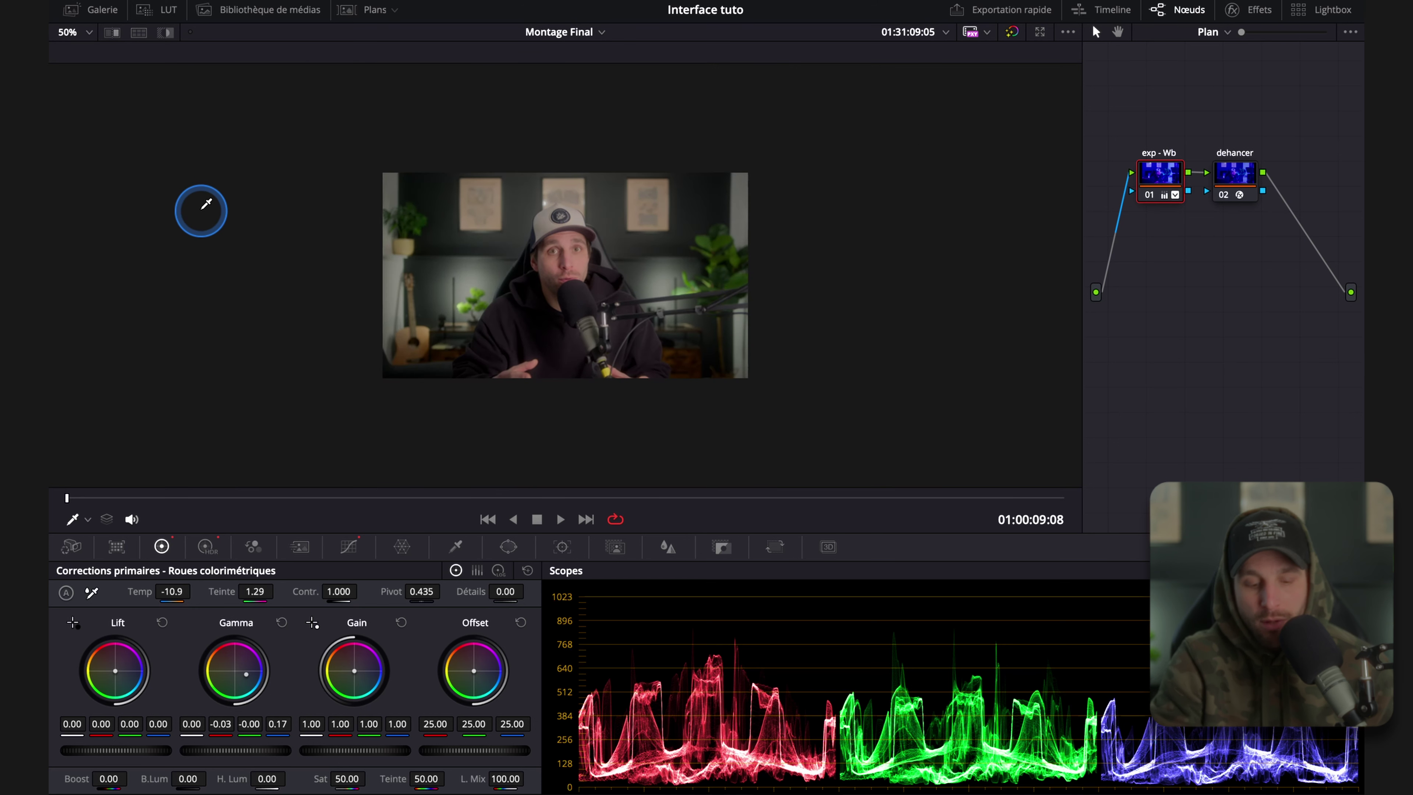
pyautogui.scroll(2, 203, 207)
pyautogui.scroll(-1, 498, 367)
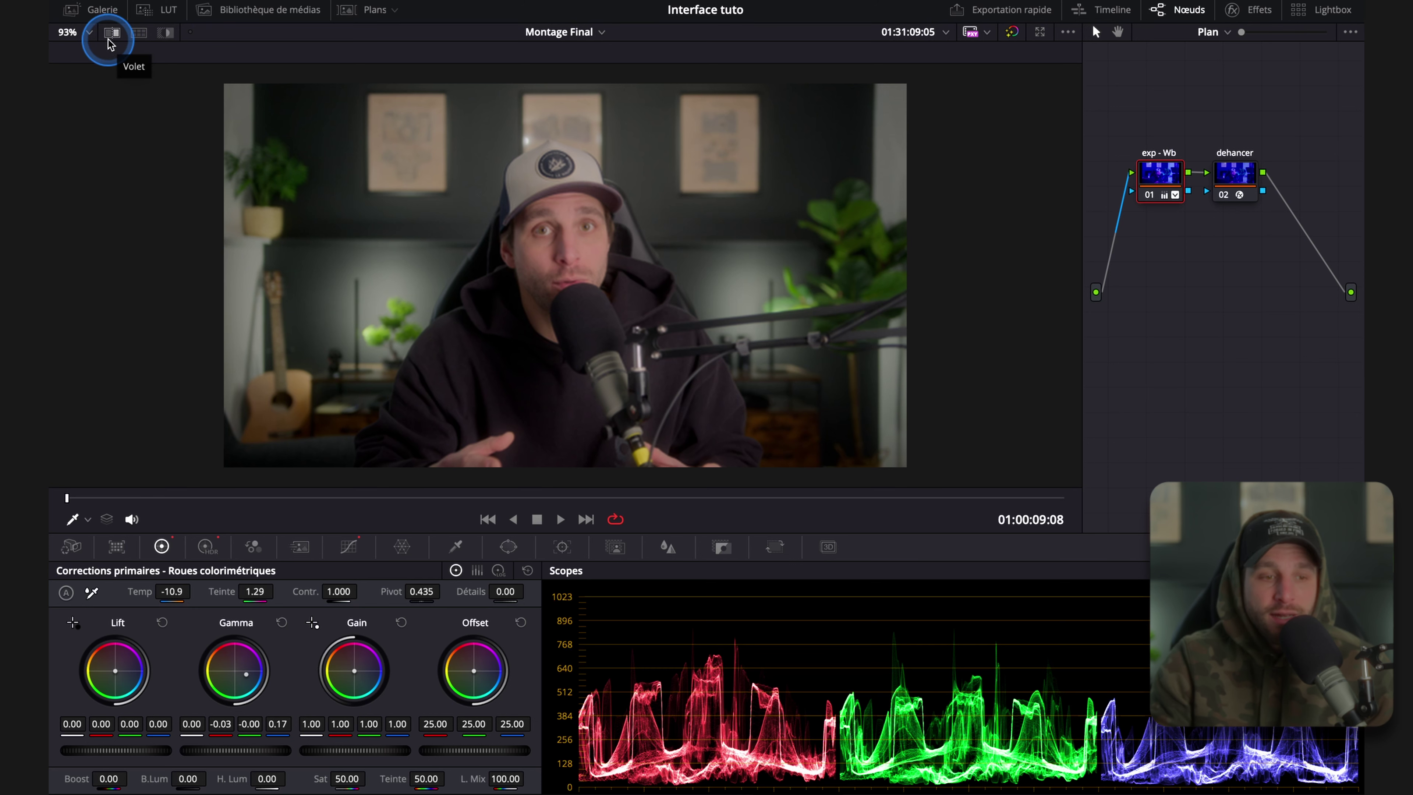
pyautogui.click(103, 15)
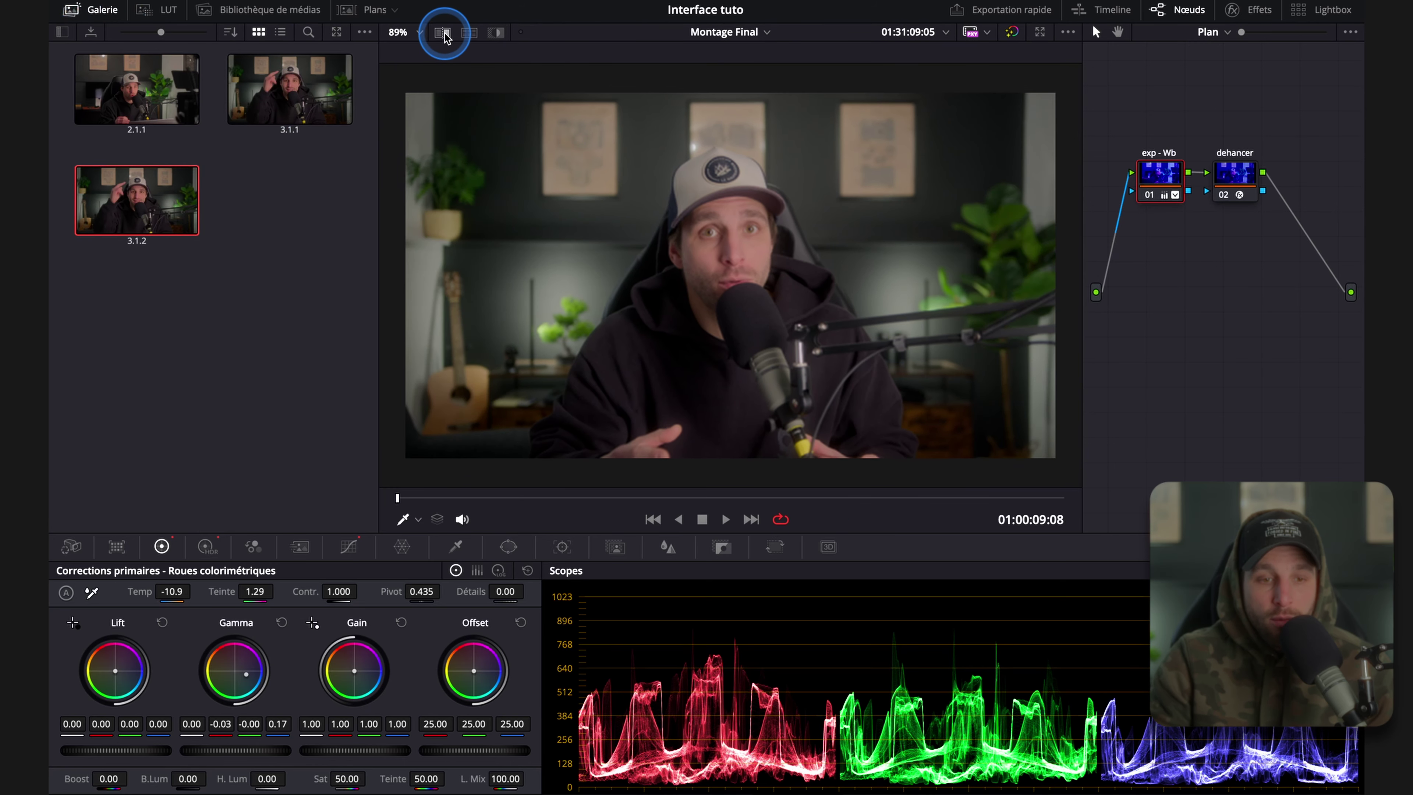
# Wipe-compare the current frame against gallery still 2.1.1 and slide the split line across the viewer.
pyautogui.doubleClick(136, 205)
pyautogui.doubleClick(136, 105)
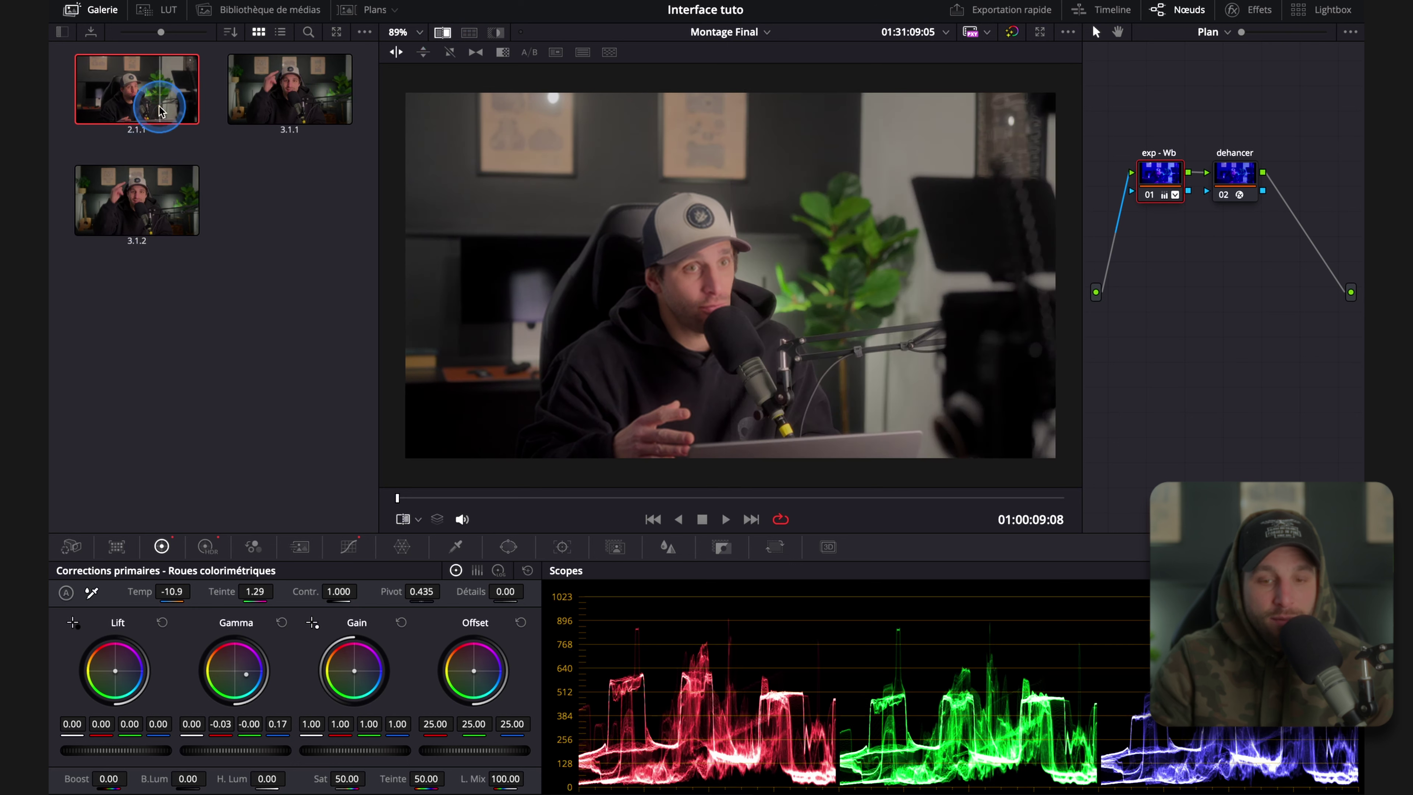
pyautogui.moveTo(725, 286)
pyautogui.mouseDown()
pyautogui.moveTo(587, 298)
pyautogui.moveTo(1022, 327)
pyautogui.moveTo(658, 311)
pyautogui.mouseUp()
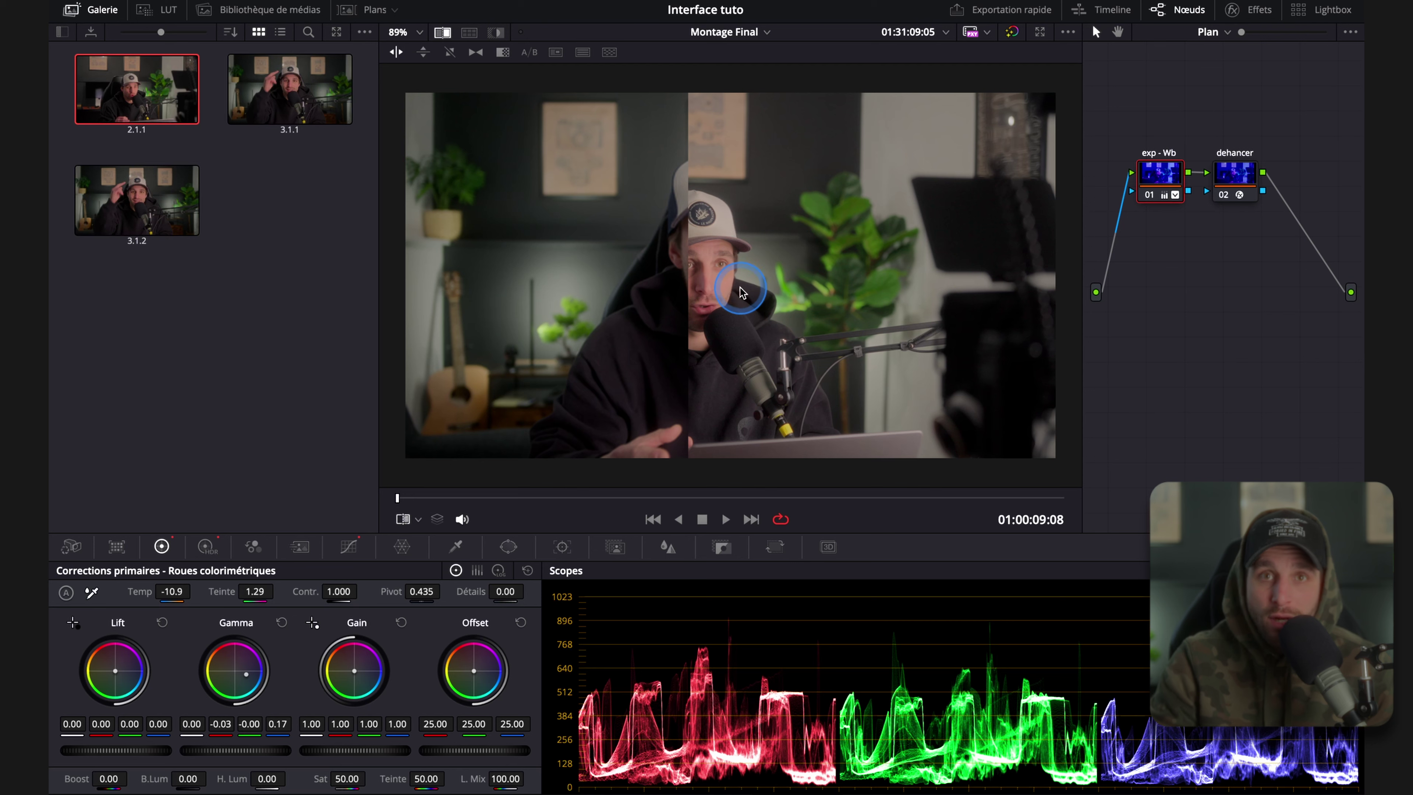
# Try the horizontal and diagonal wipe styles, dragging each split line across the image.
pyautogui.click(422, 54)
pyautogui.moveTo(701, 302); pyautogui.dragTo(731, 226)
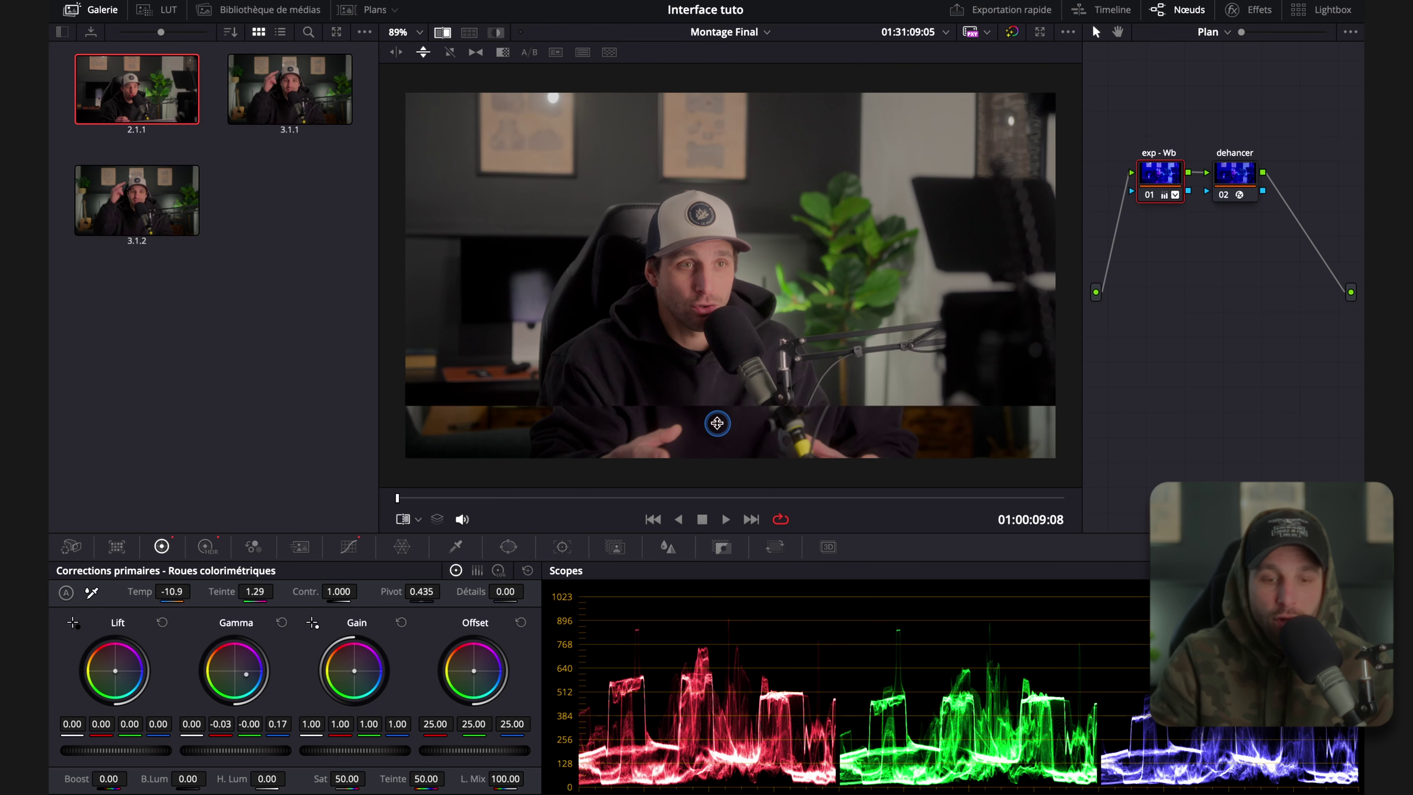
pyautogui.moveTo(732, 227); pyautogui.dragTo(717, 295)
pyautogui.click(450, 53)
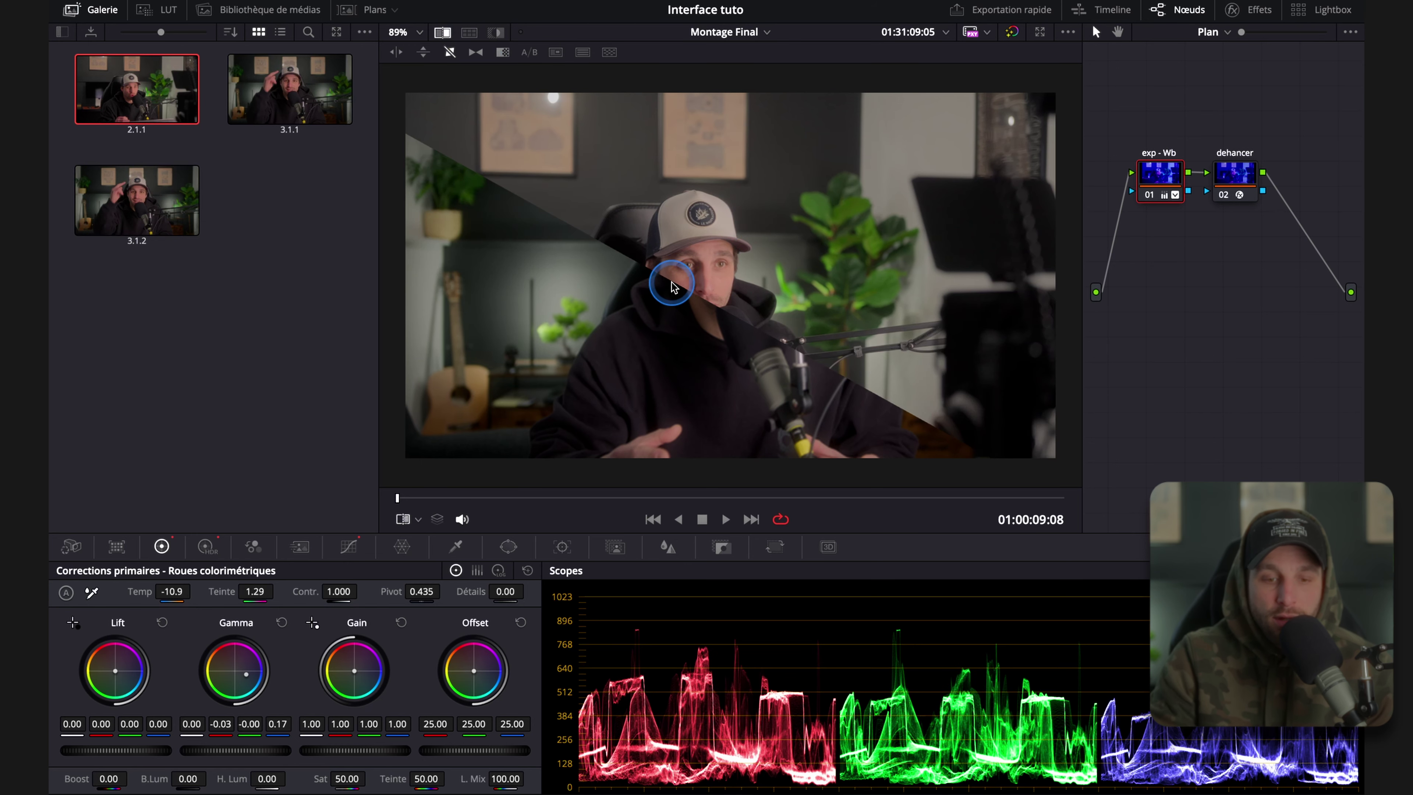
pyautogui.moveTo(672, 285); pyautogui.dragTo(672, 301)
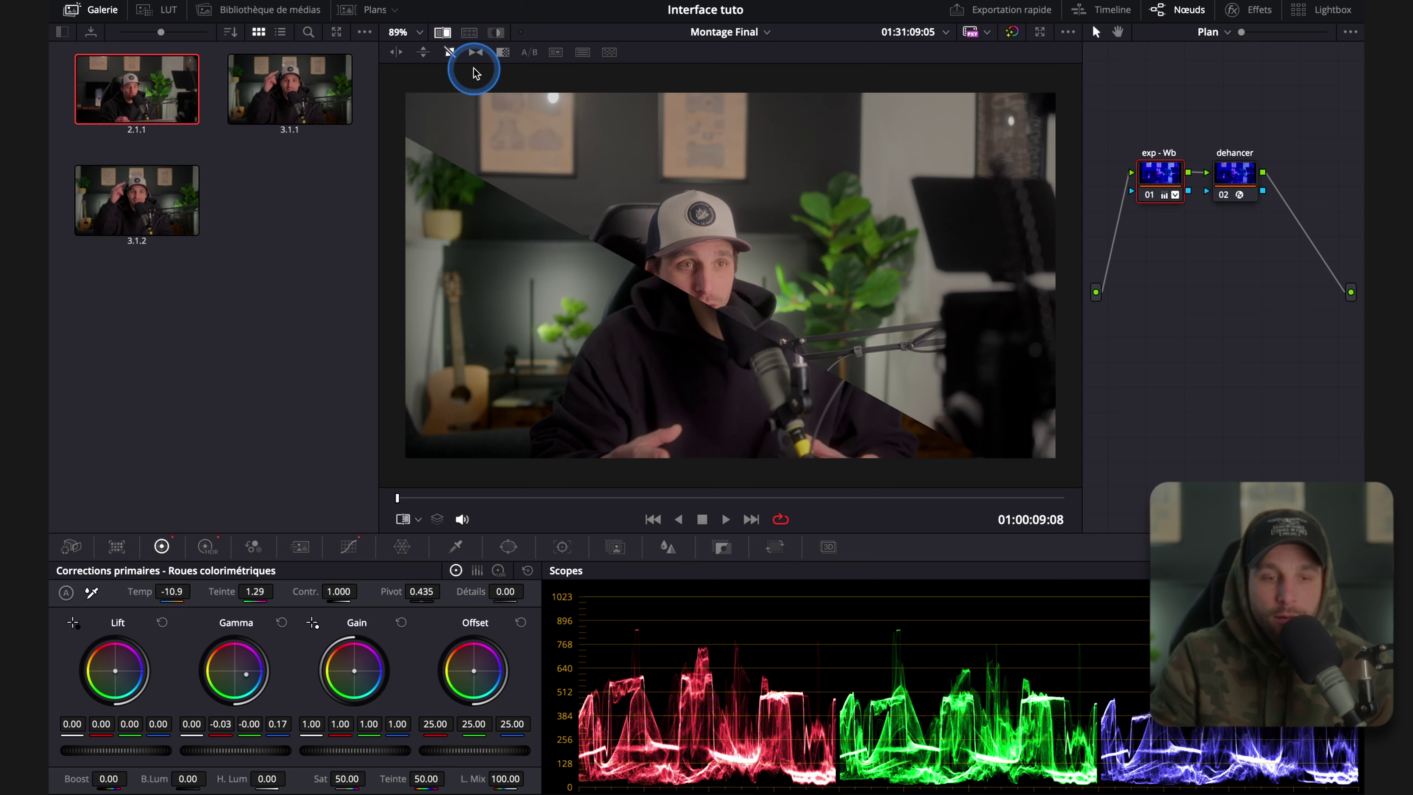
# Preview the mix, alpha, checkerboard and venetian-blind comparisons, then switch Image Wipe off.
pyautogui.click(478, 54)
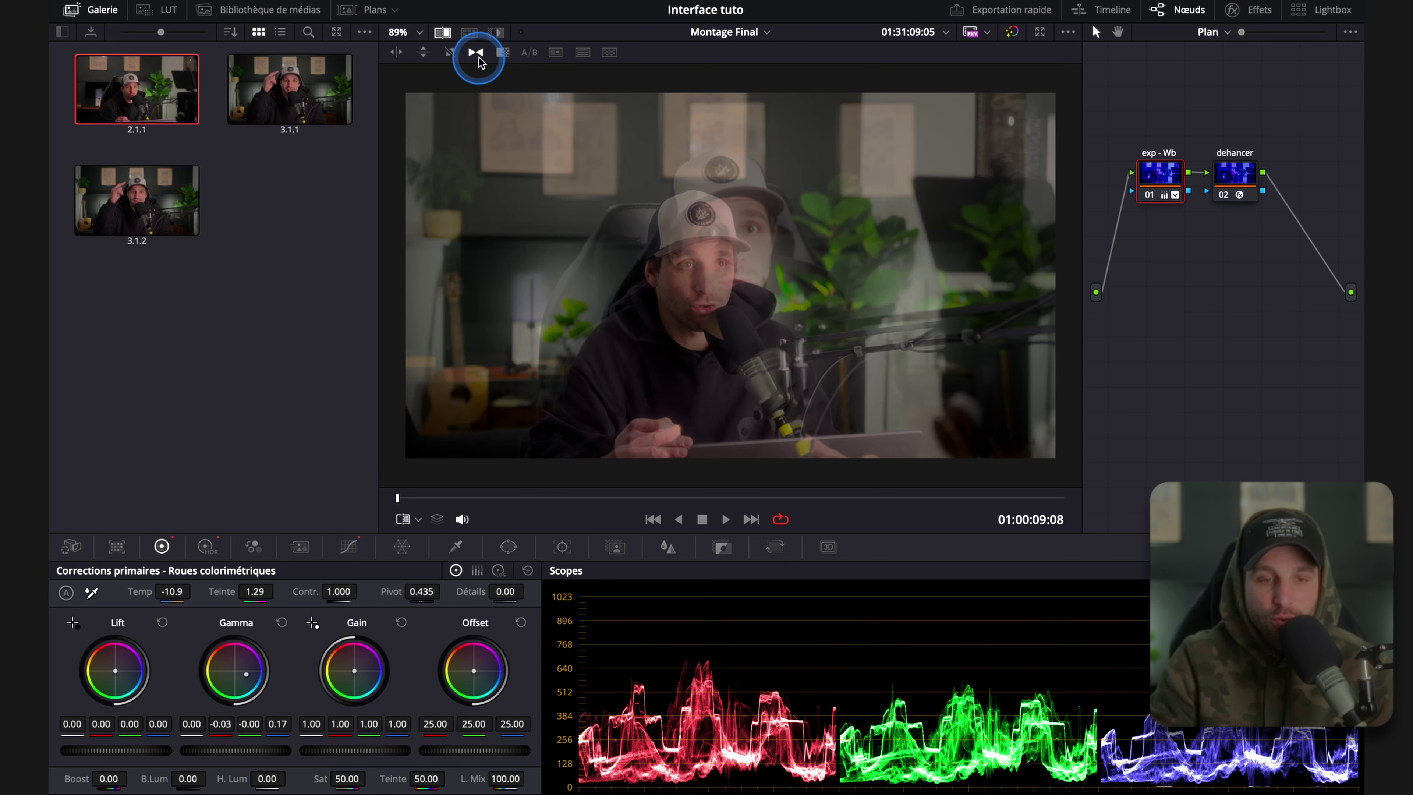
pyautogui.click(502, 52)
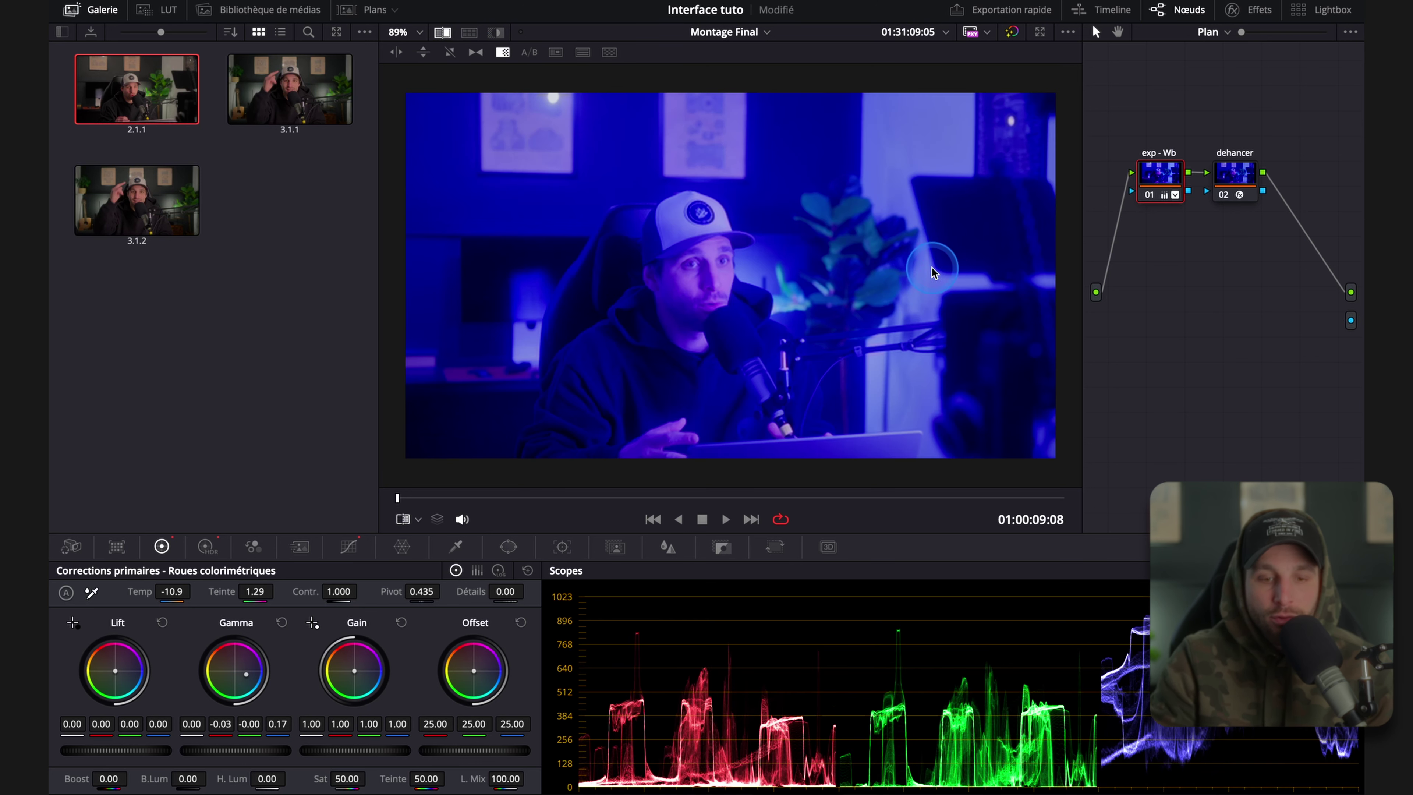
pyautogui.click(607, 54)
pyautogui.click(584, 56)
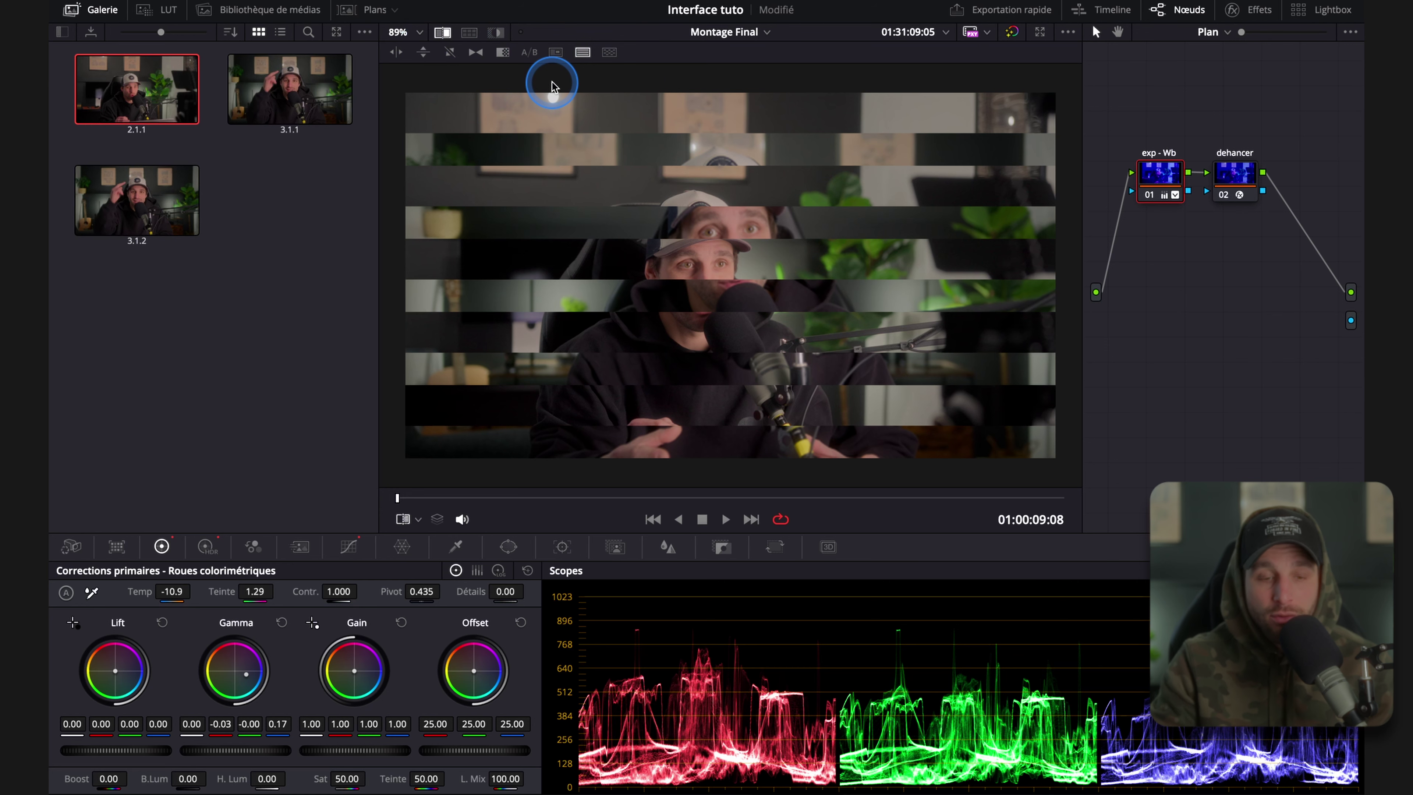
pyautogui.click(443, 34)
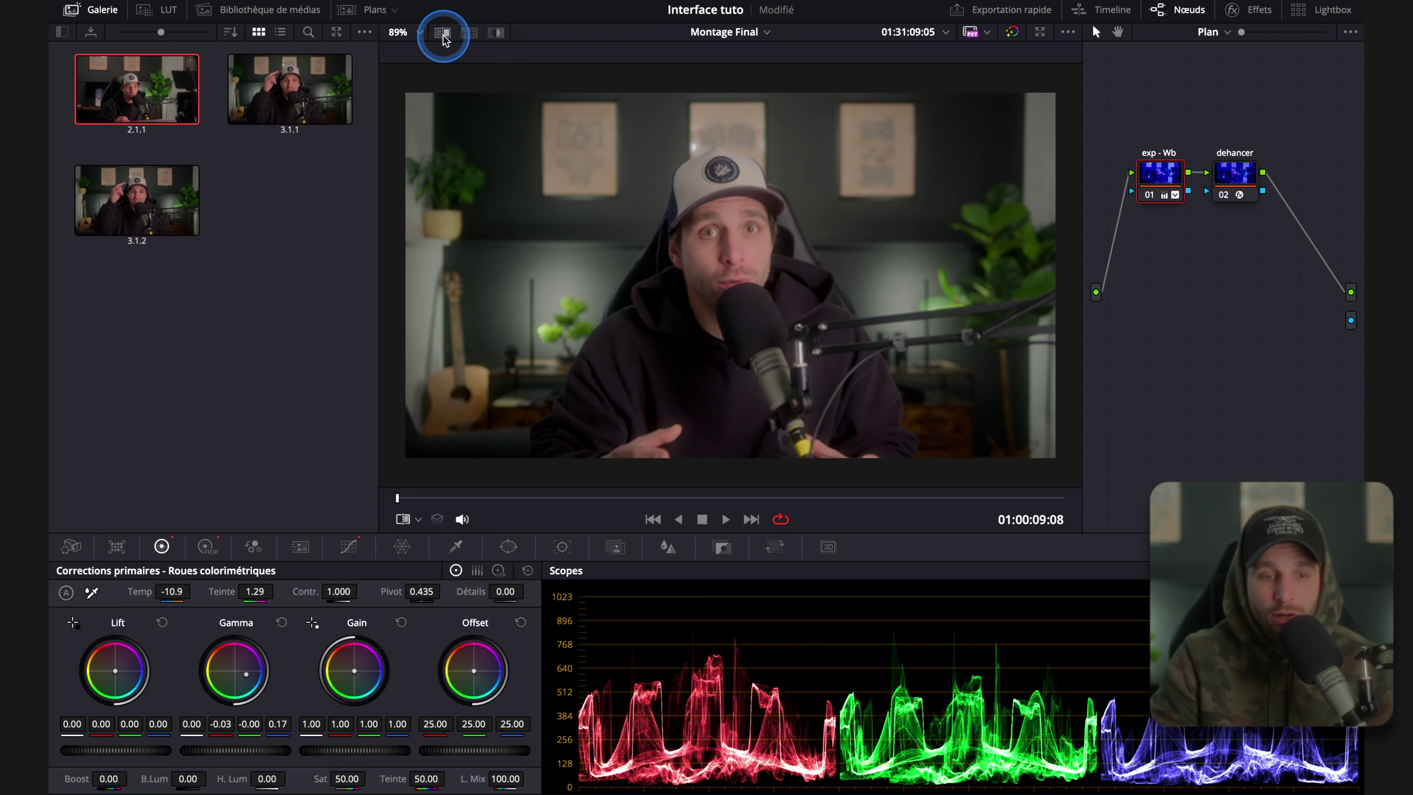
# Close the Gallery, set the viewer image to 70%, and enable Split Screen viewing.
pyautogui.click(101, 14)
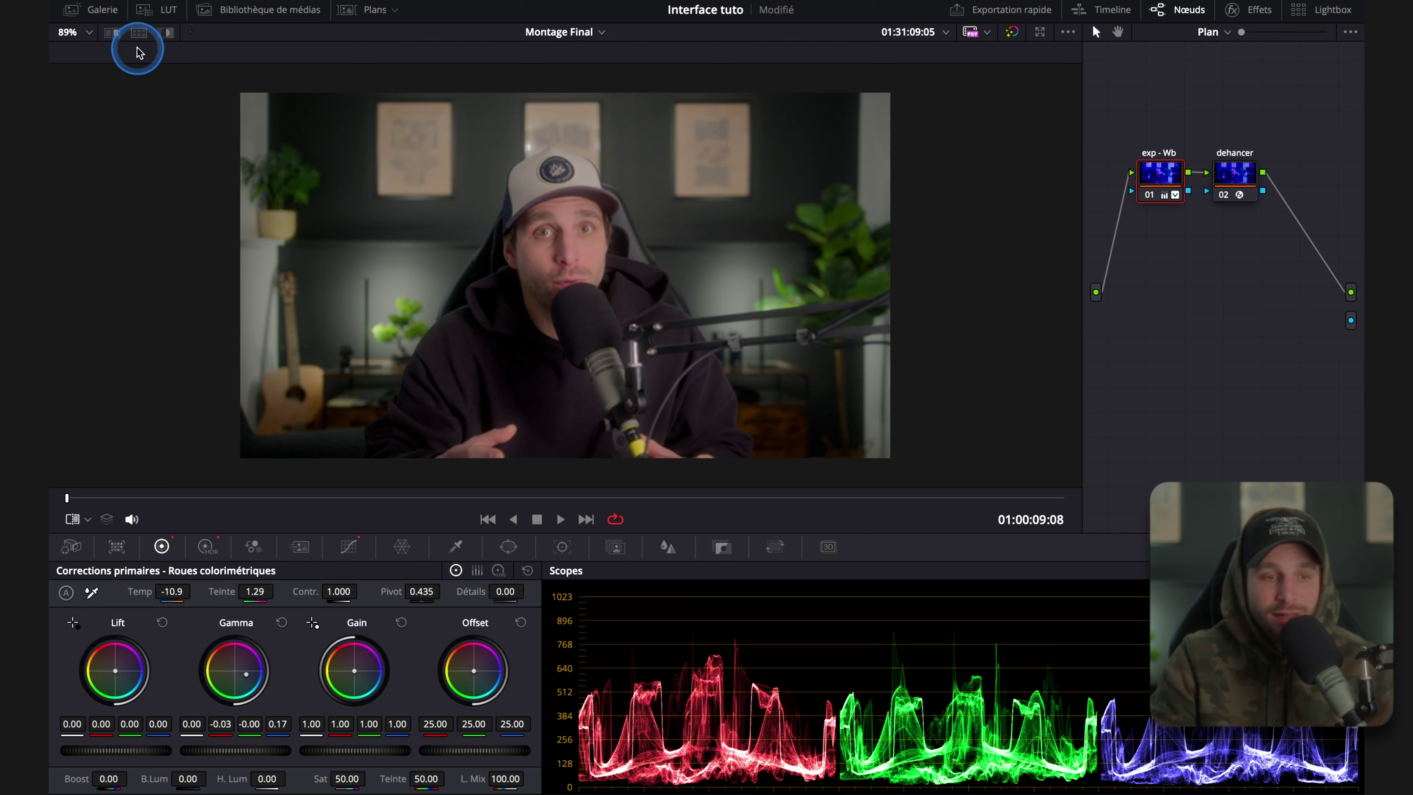
pyautogui.click(137, 40)
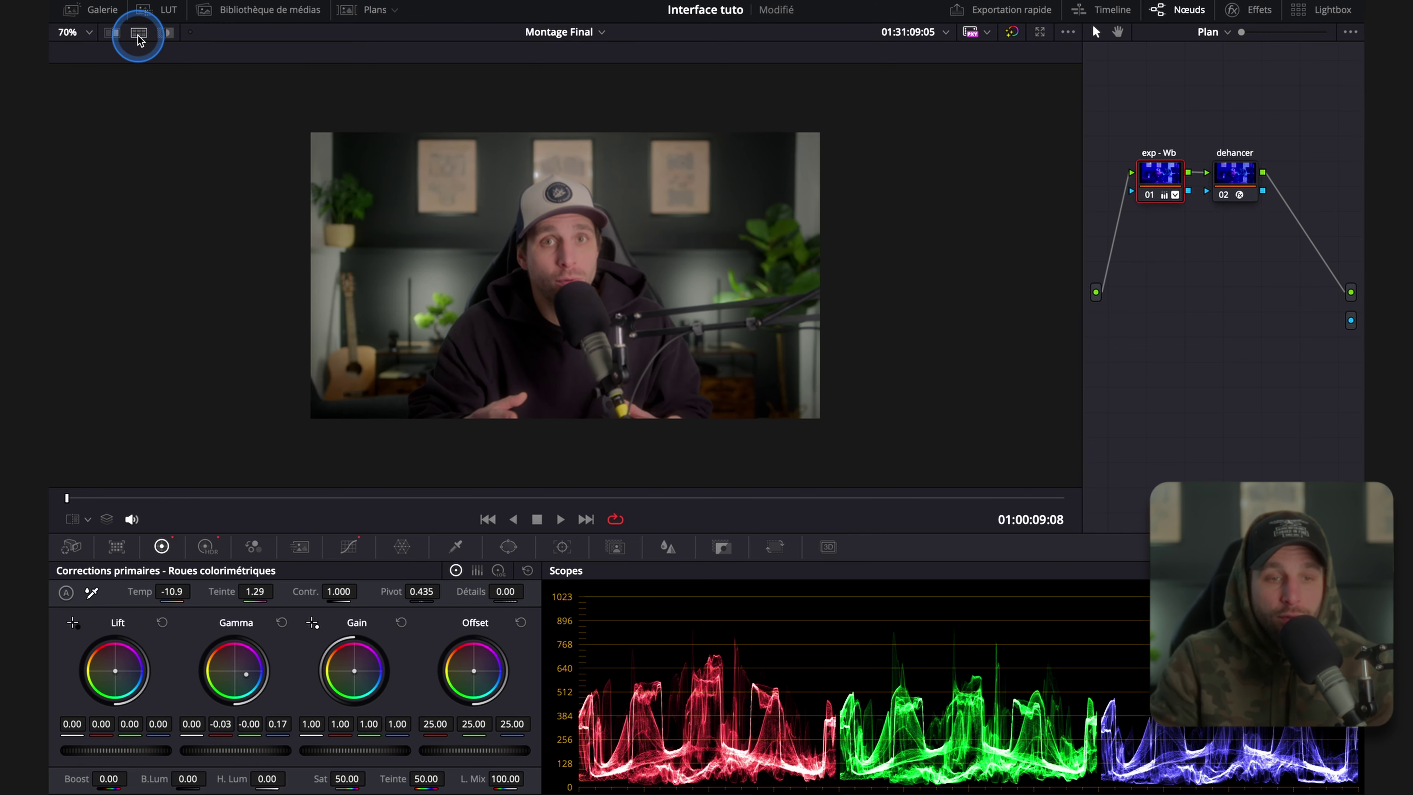
pyautogui.click(138, 34)
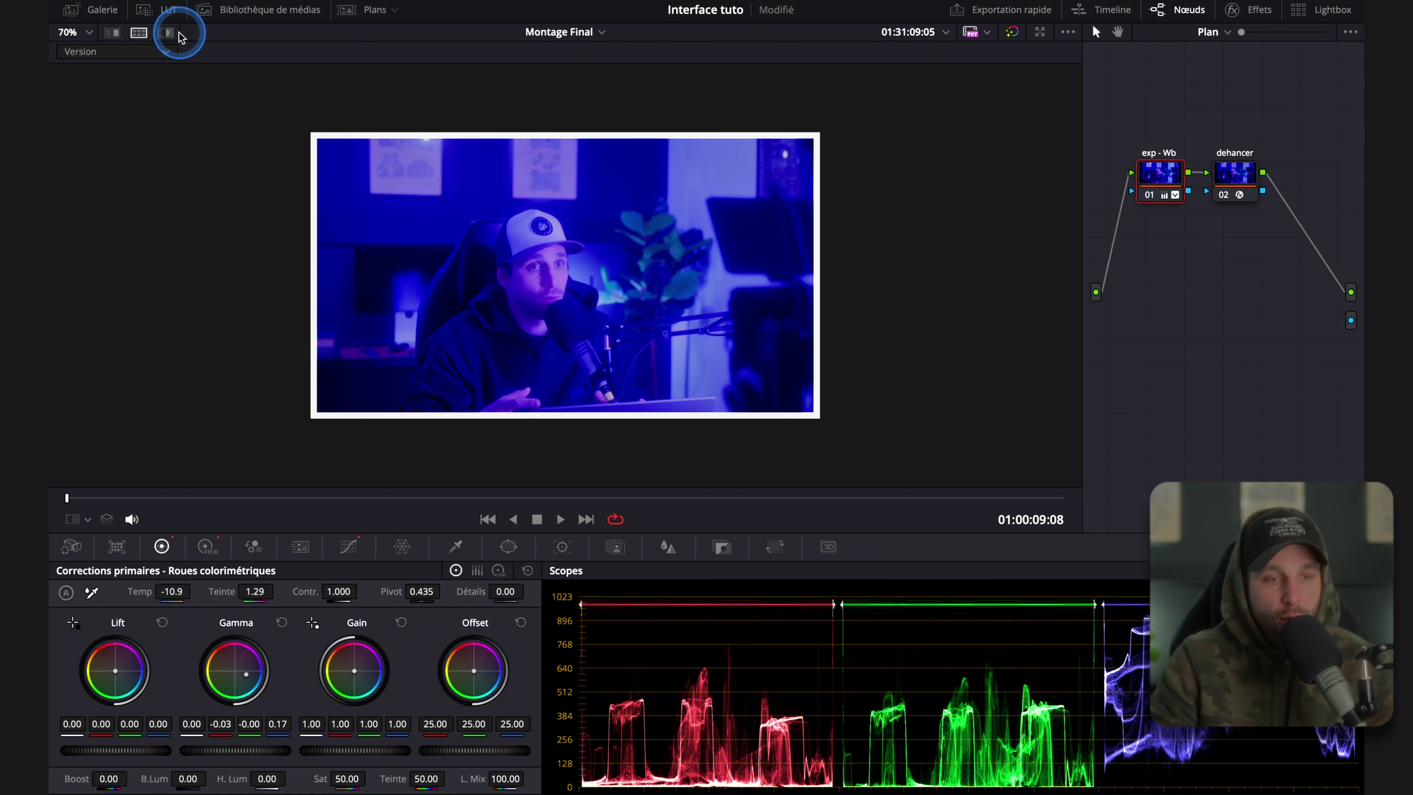
# Make clip 112 the current clip, then bring up the split-screen layout choices.
pyautogui.click(373, 11)
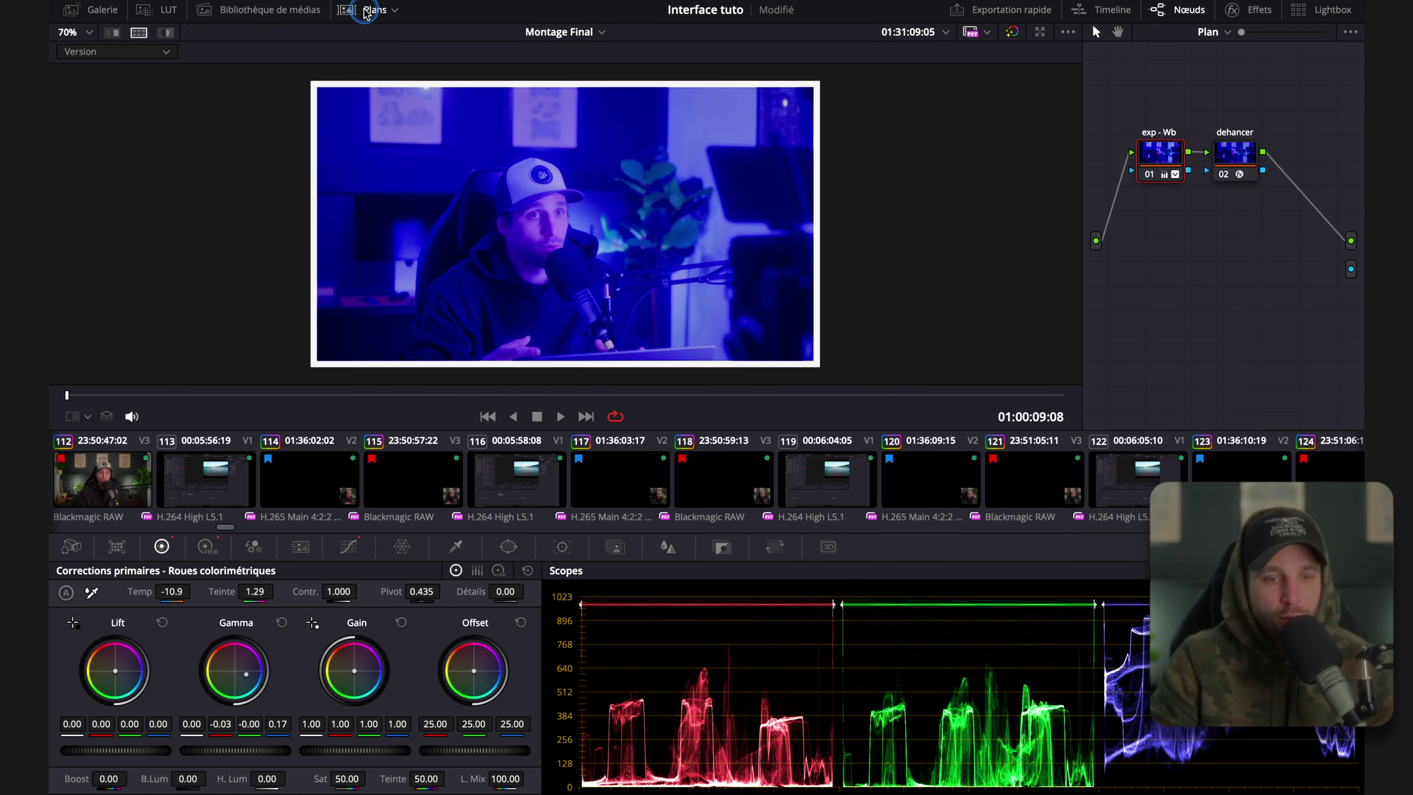
pyautogui.click(111, 484)
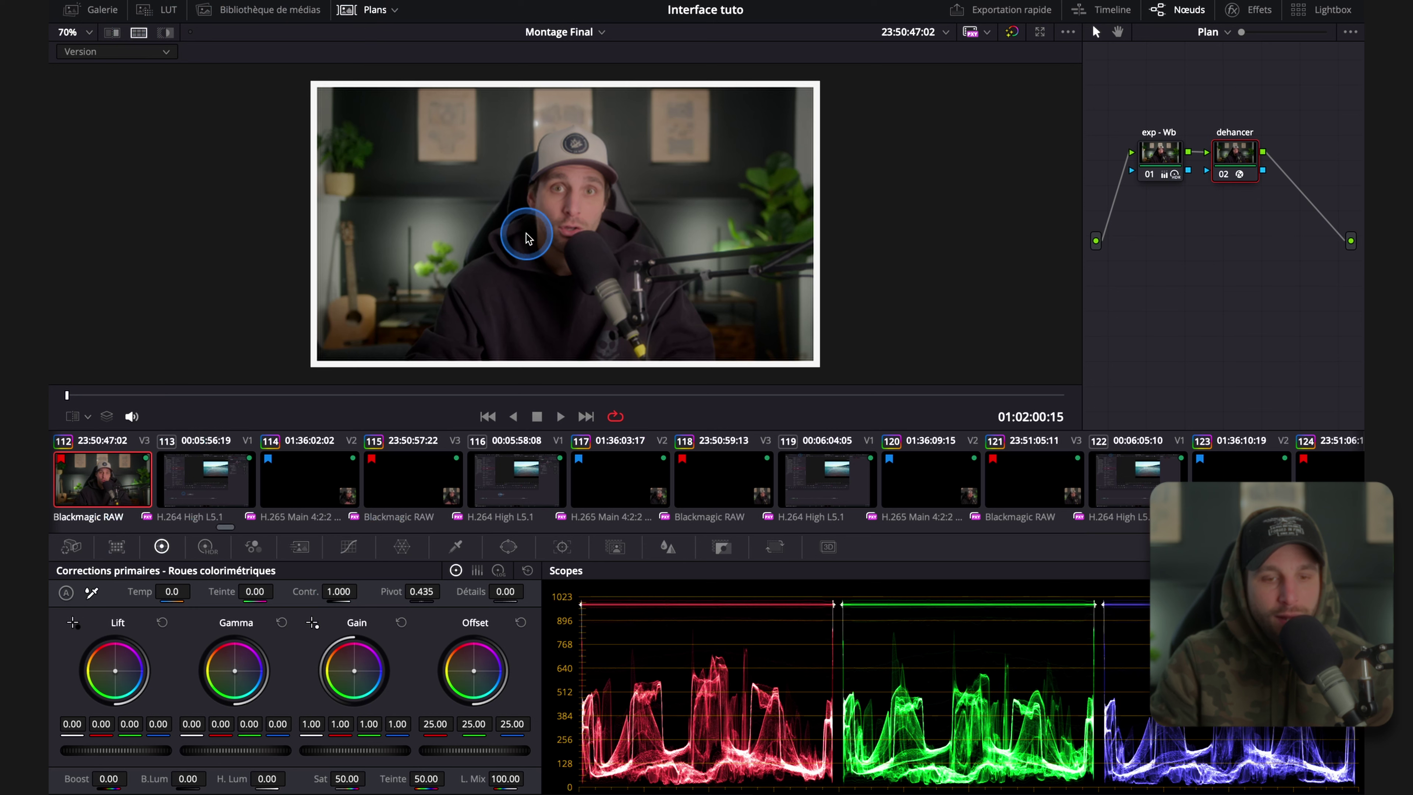
pyautogui.click(376, 12)
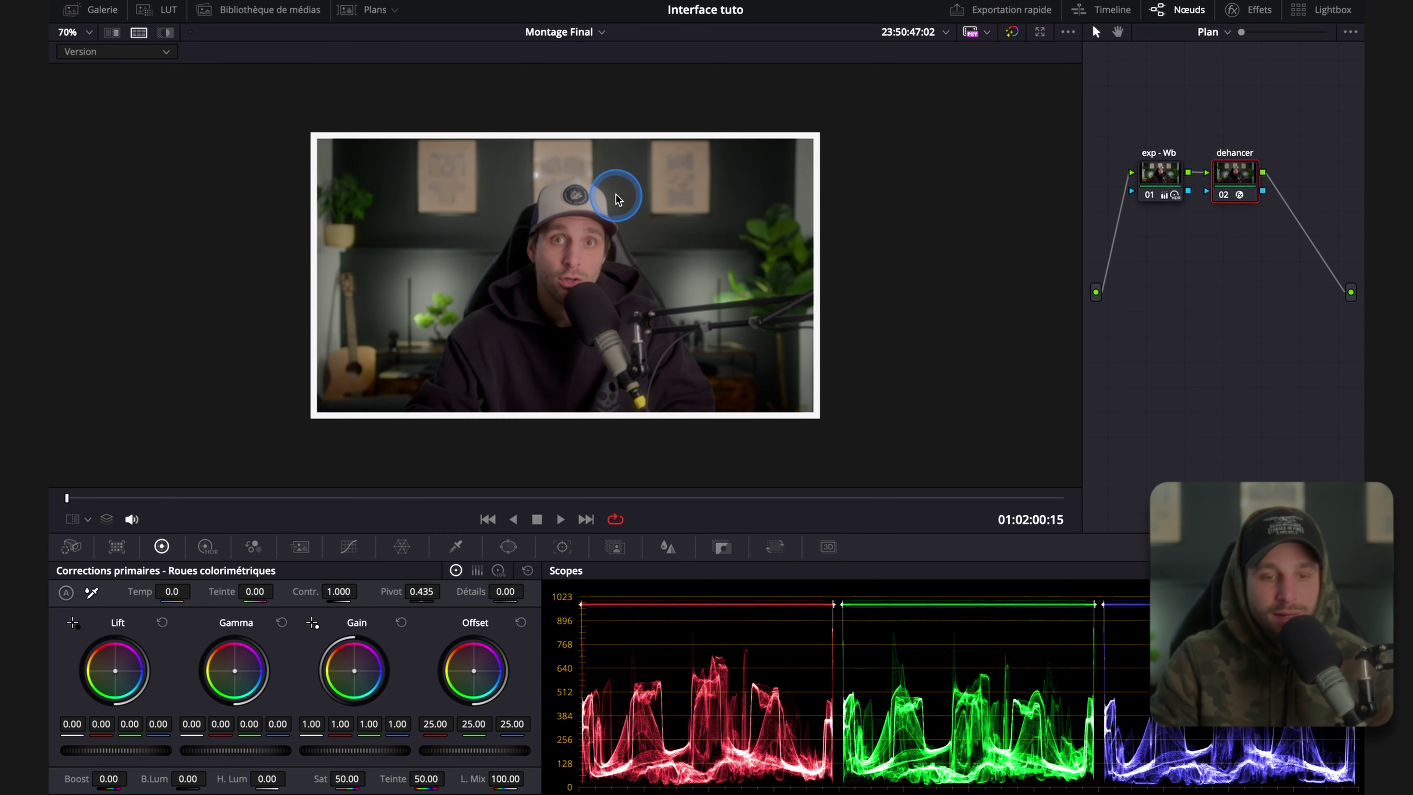
pyautogui.scroll(1, 616, 198)
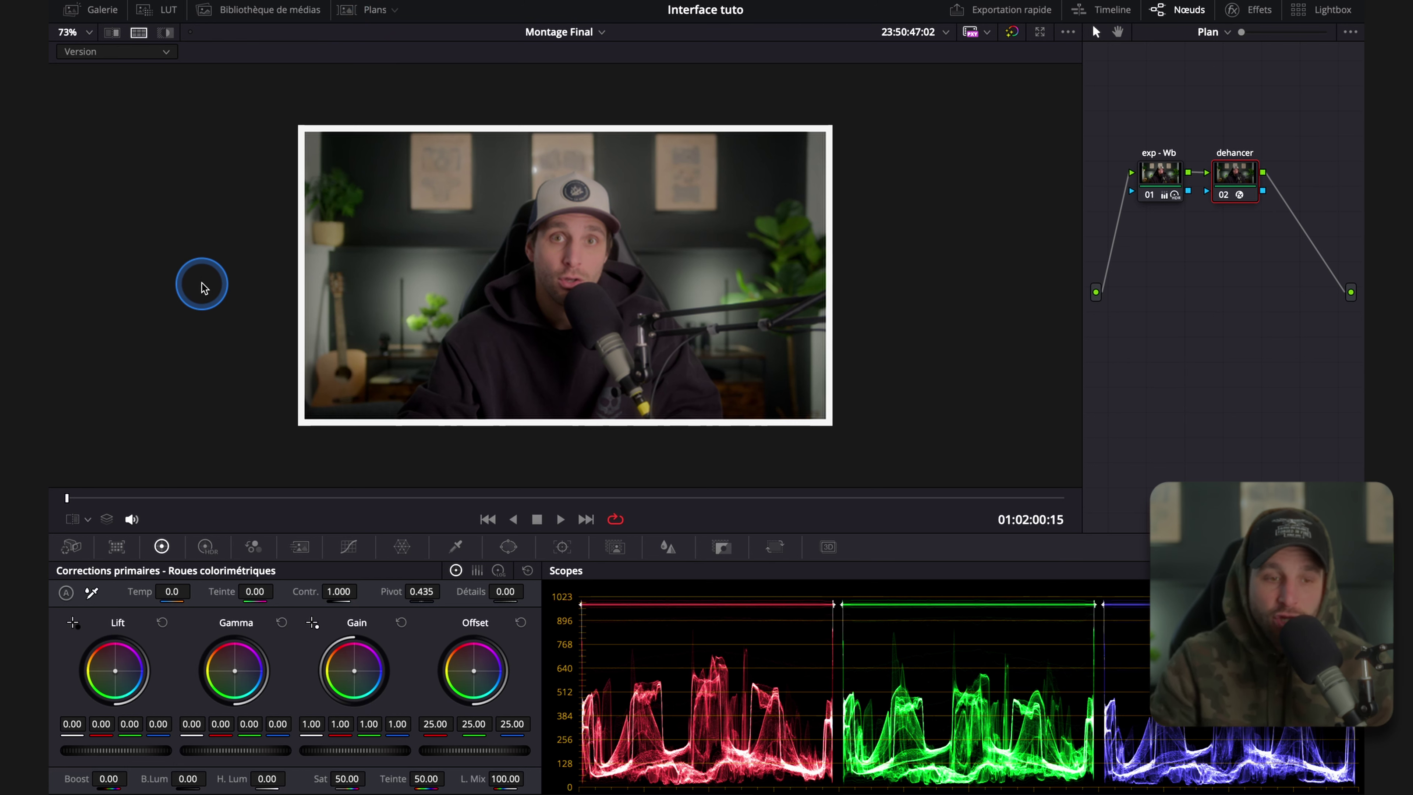
pyautogui.click(165, 53)
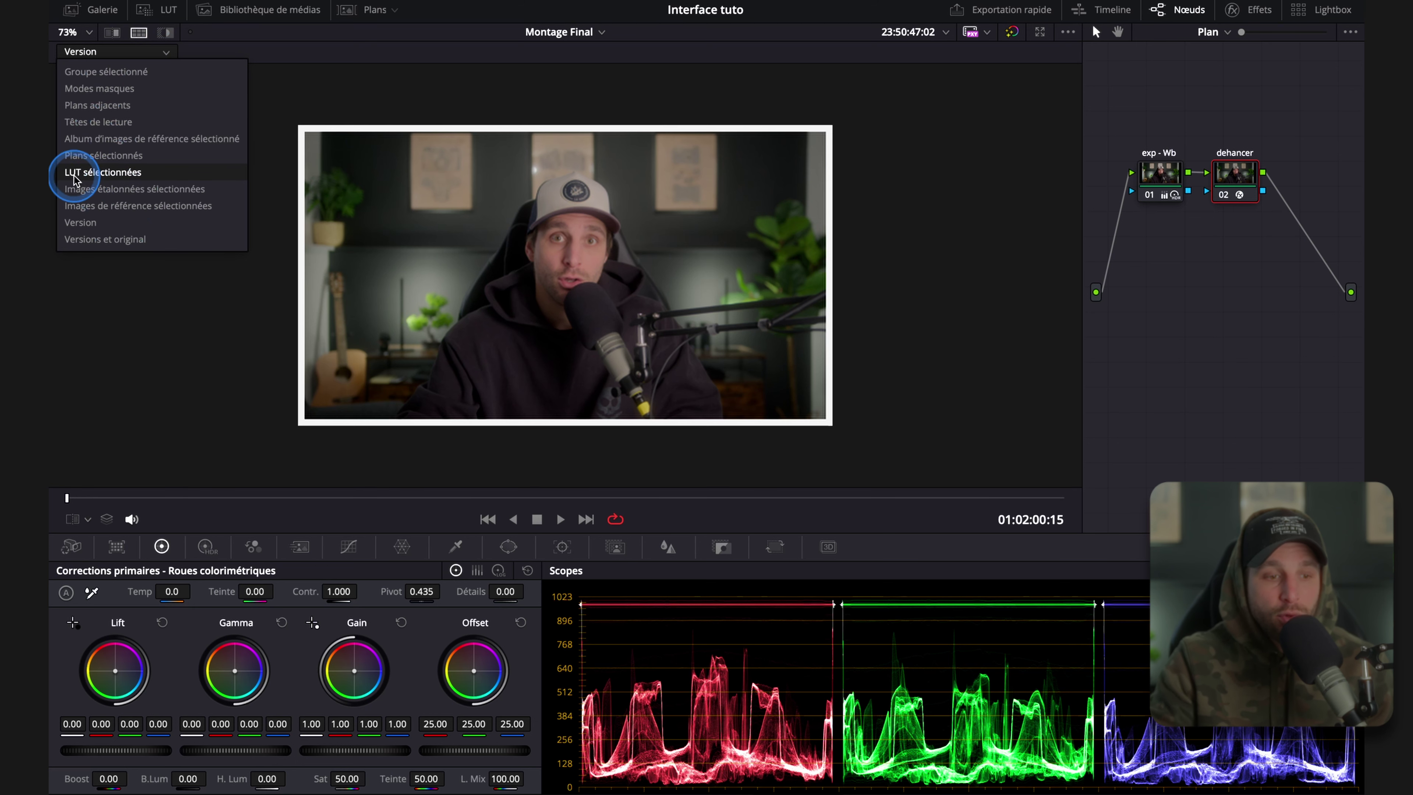
# Preview the clip under several selected LUTs in a grid fitted to the viewer.
pyautogui.click(113, 173)
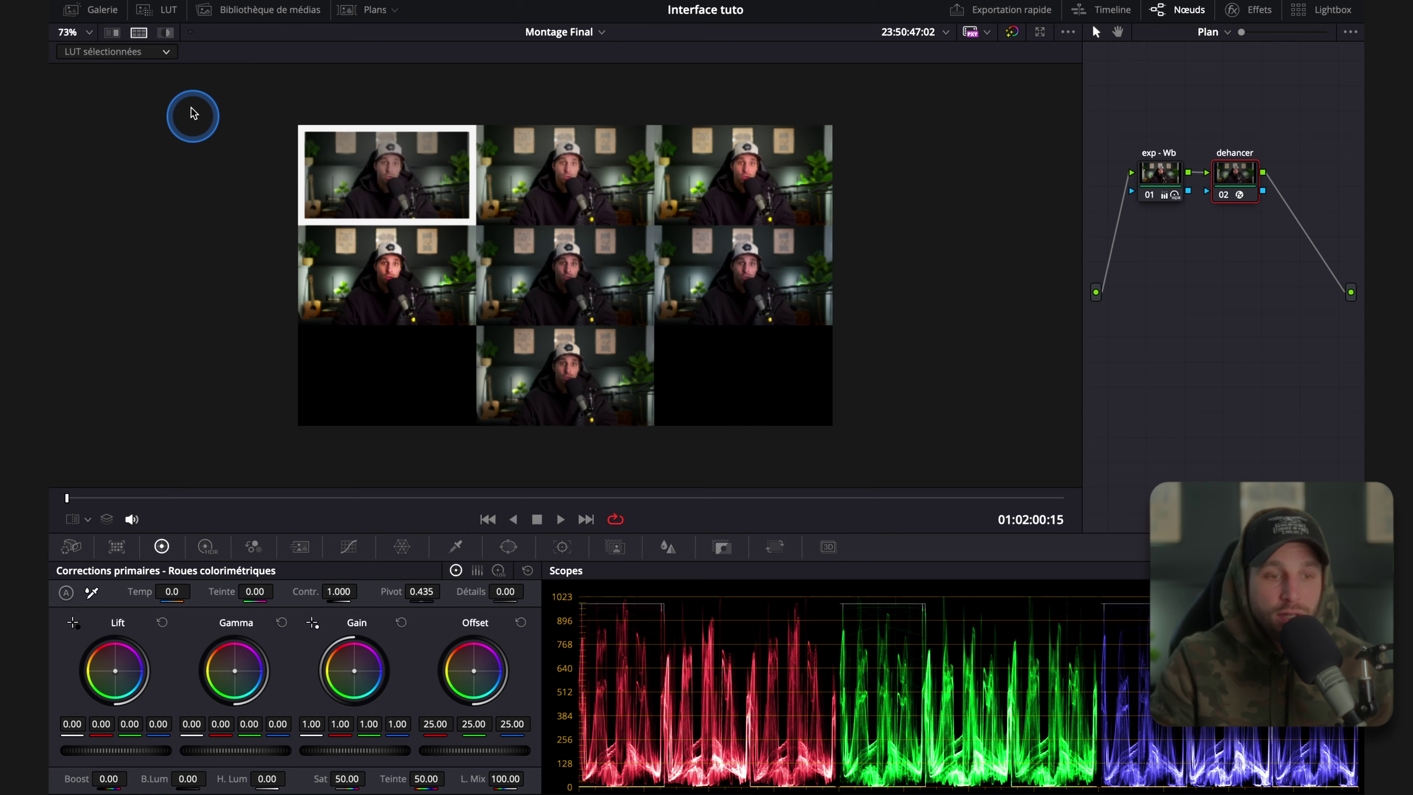
pyautogui.click(161, 9)
pyautogui.moveTo(293, 331); pyautogui.dragTo(376, 63)
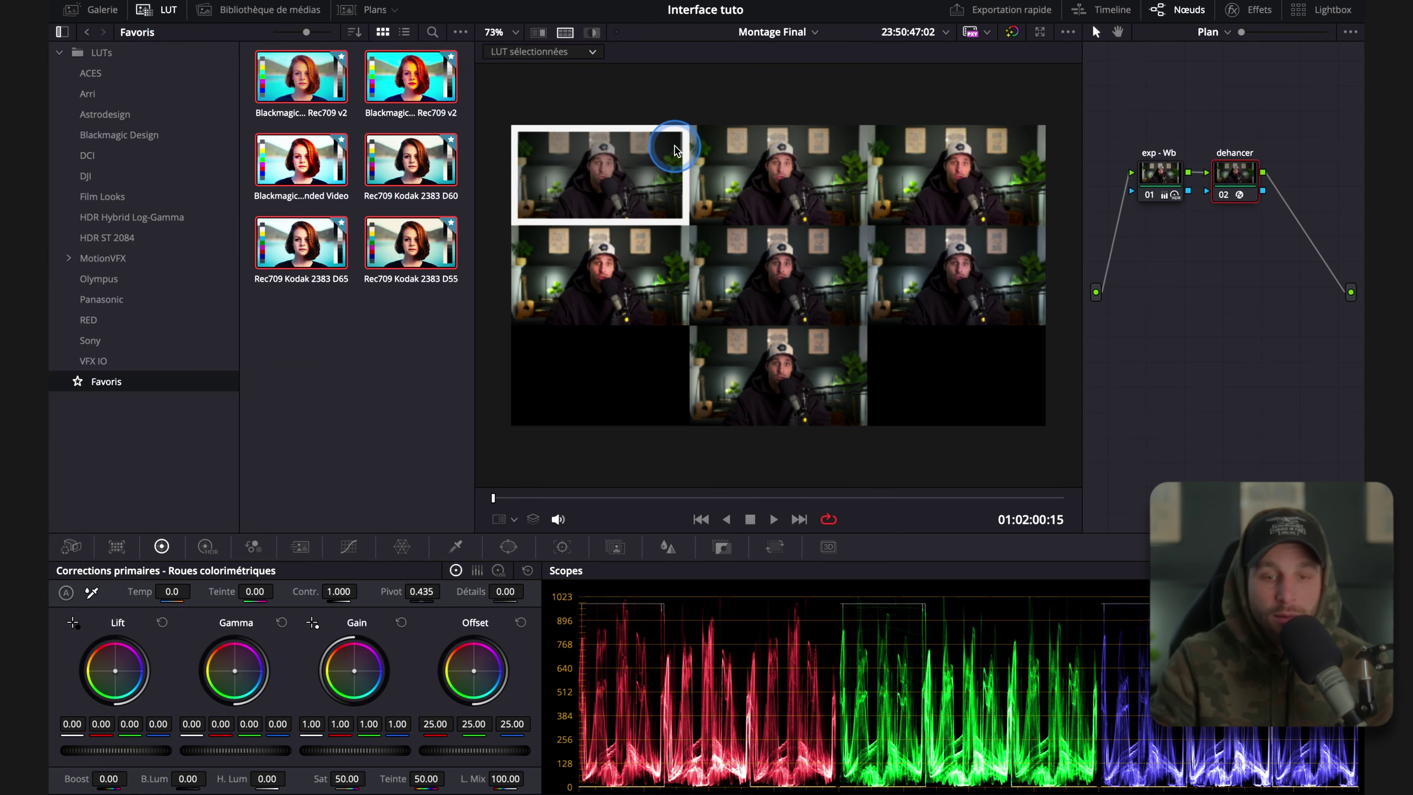
pyautogui.click(776, 164)
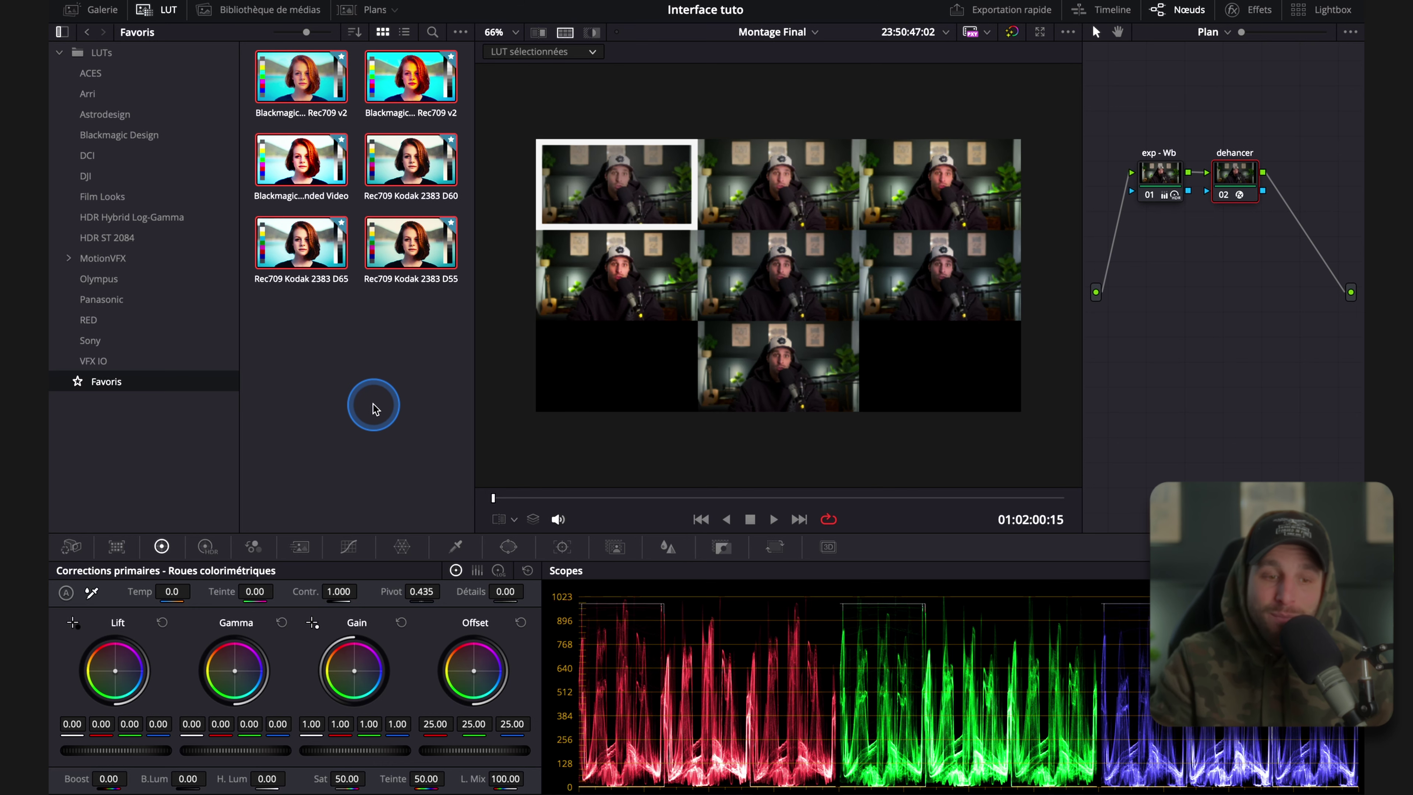
# Clear the LUT selections to restore the single image and close the LUT browser.
pyautogui.click(388, 336)
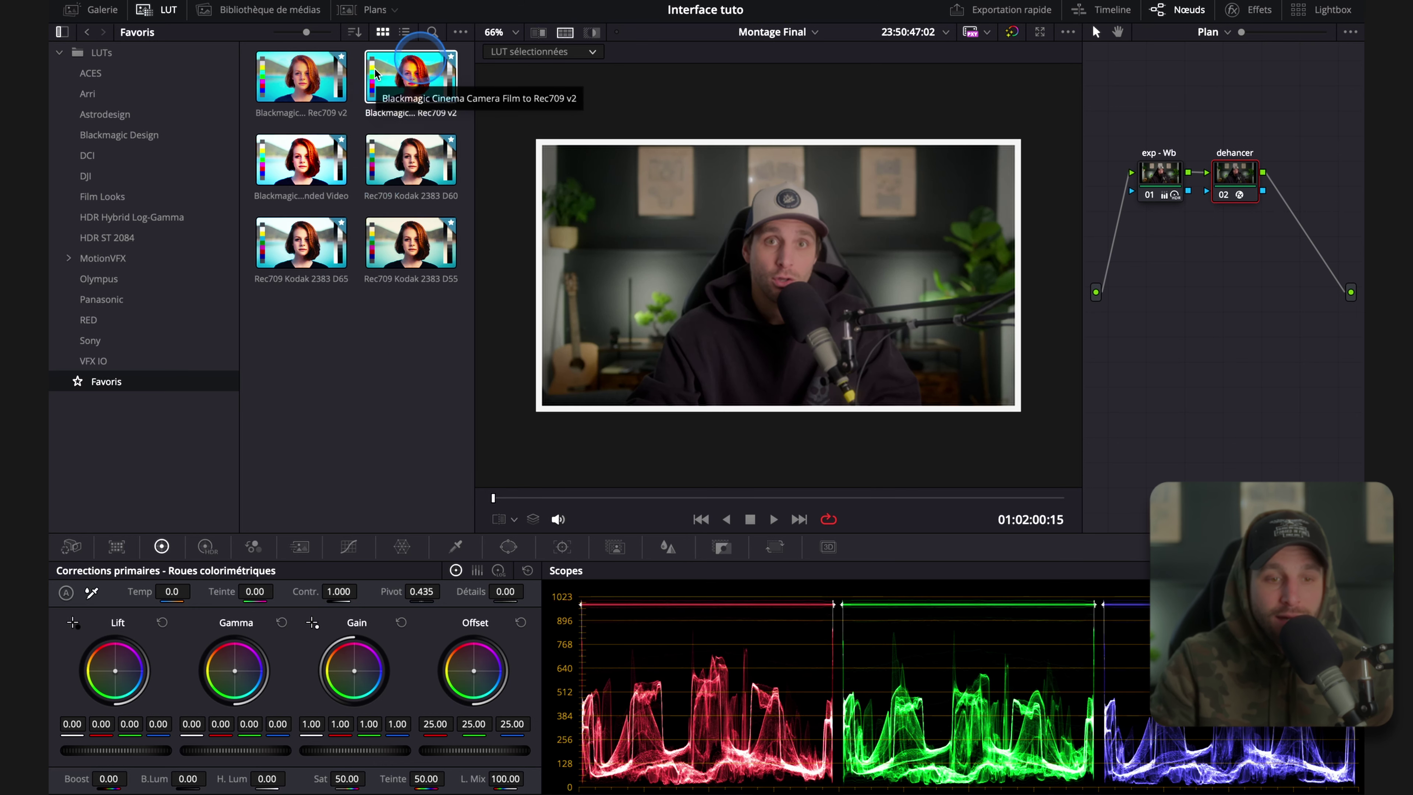
pyautogui.click(167, 10)
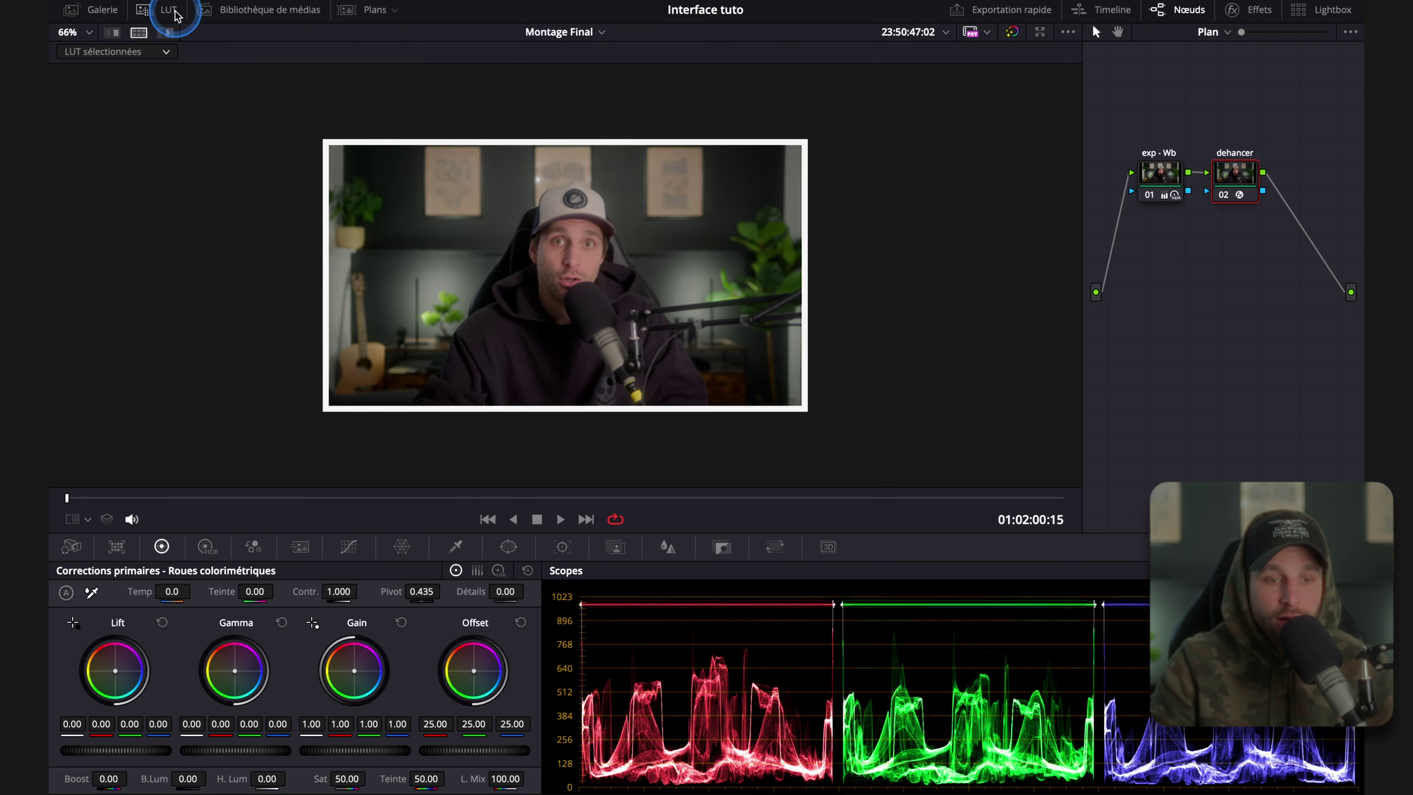
pyautogui.click(167, 56)
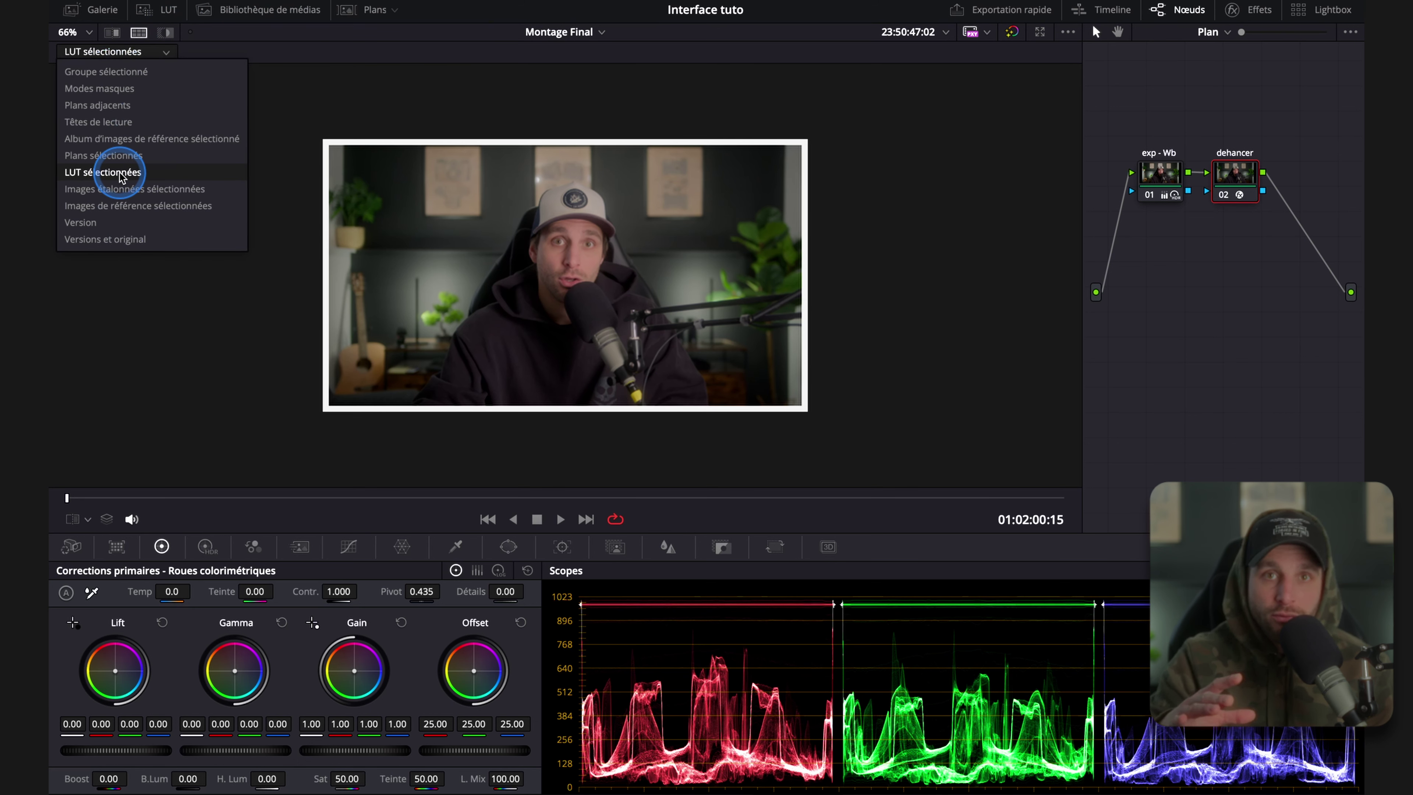
# Turn Split Screen off and open the Montage Final timeline list.
pyautogui.click(138, 34)
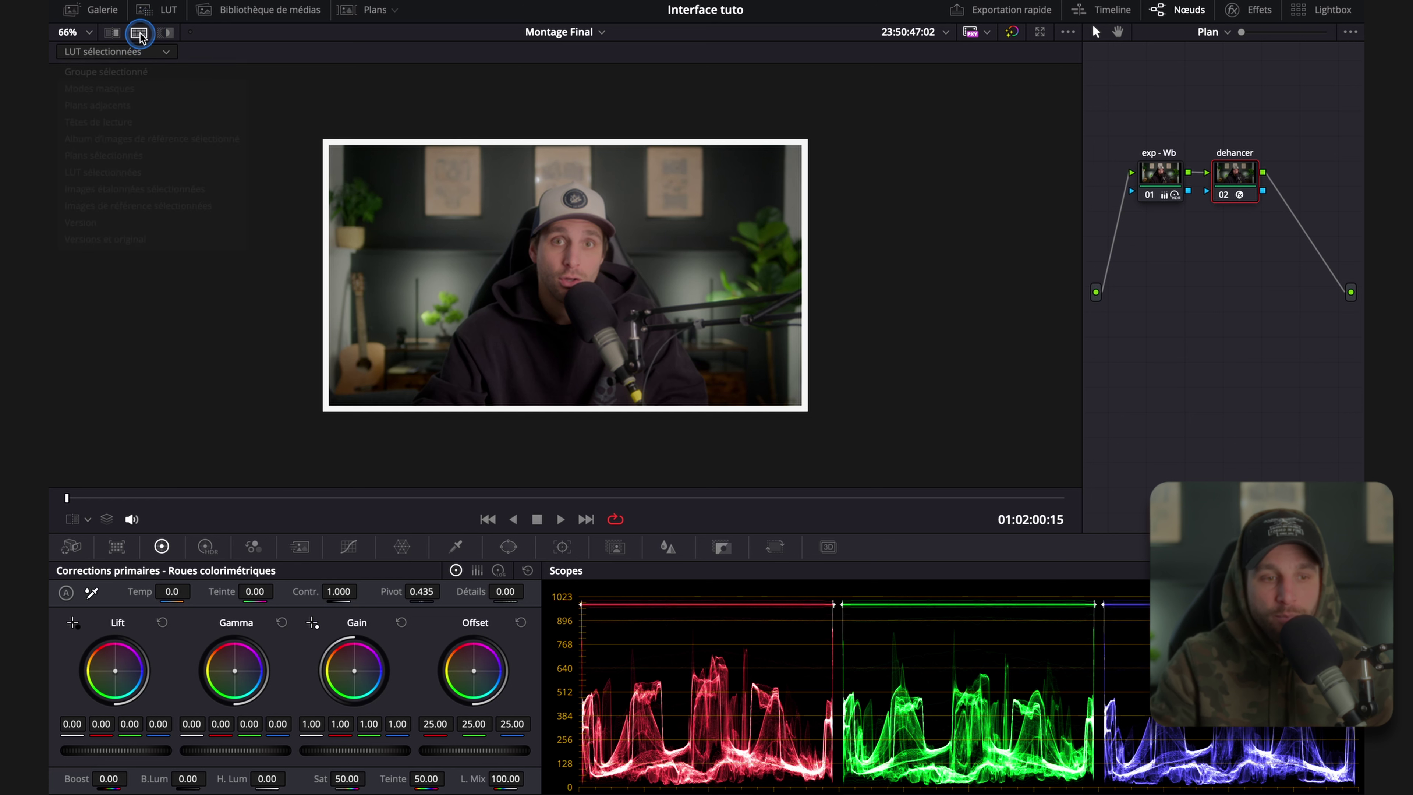
pyautogui.click(140, 35)
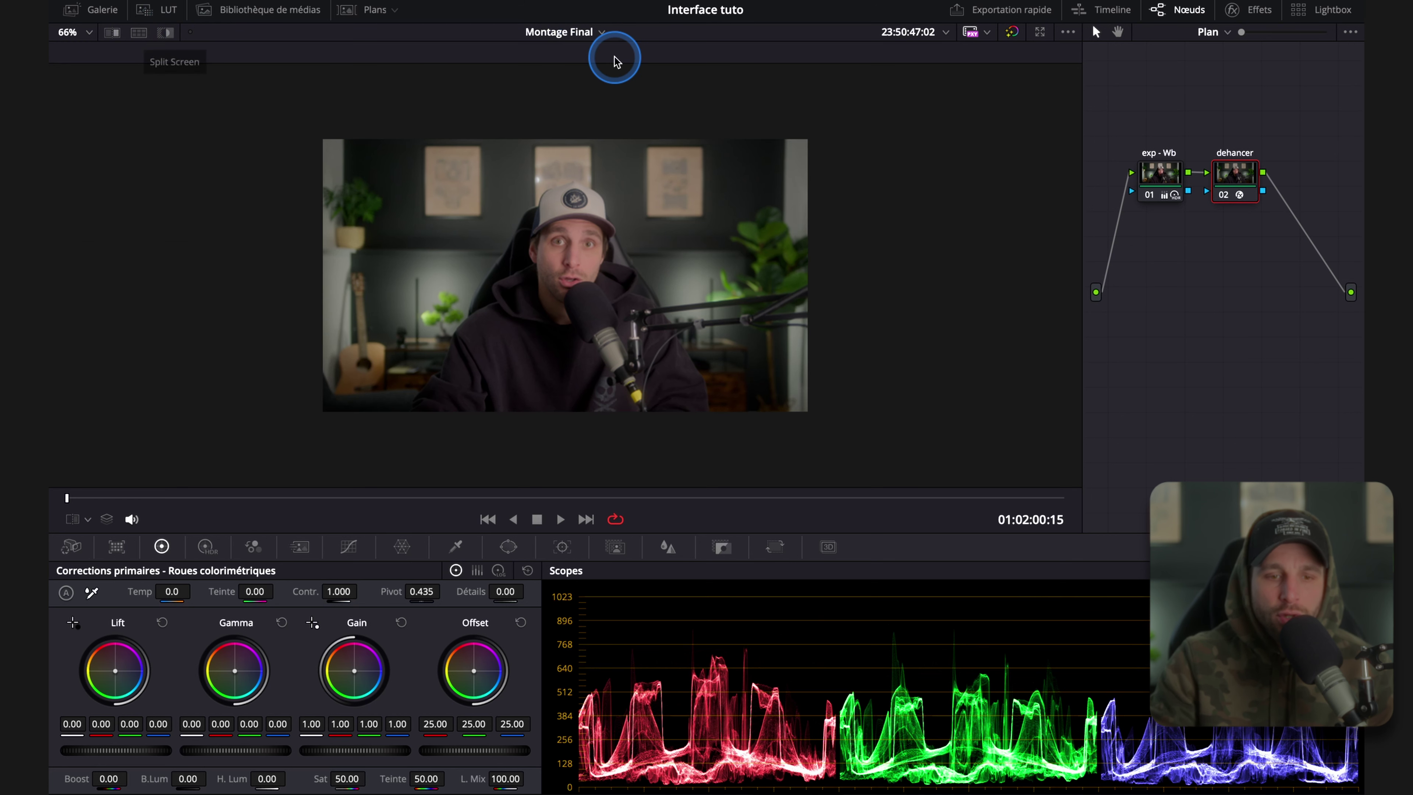
pyautogui.click(603, 37)
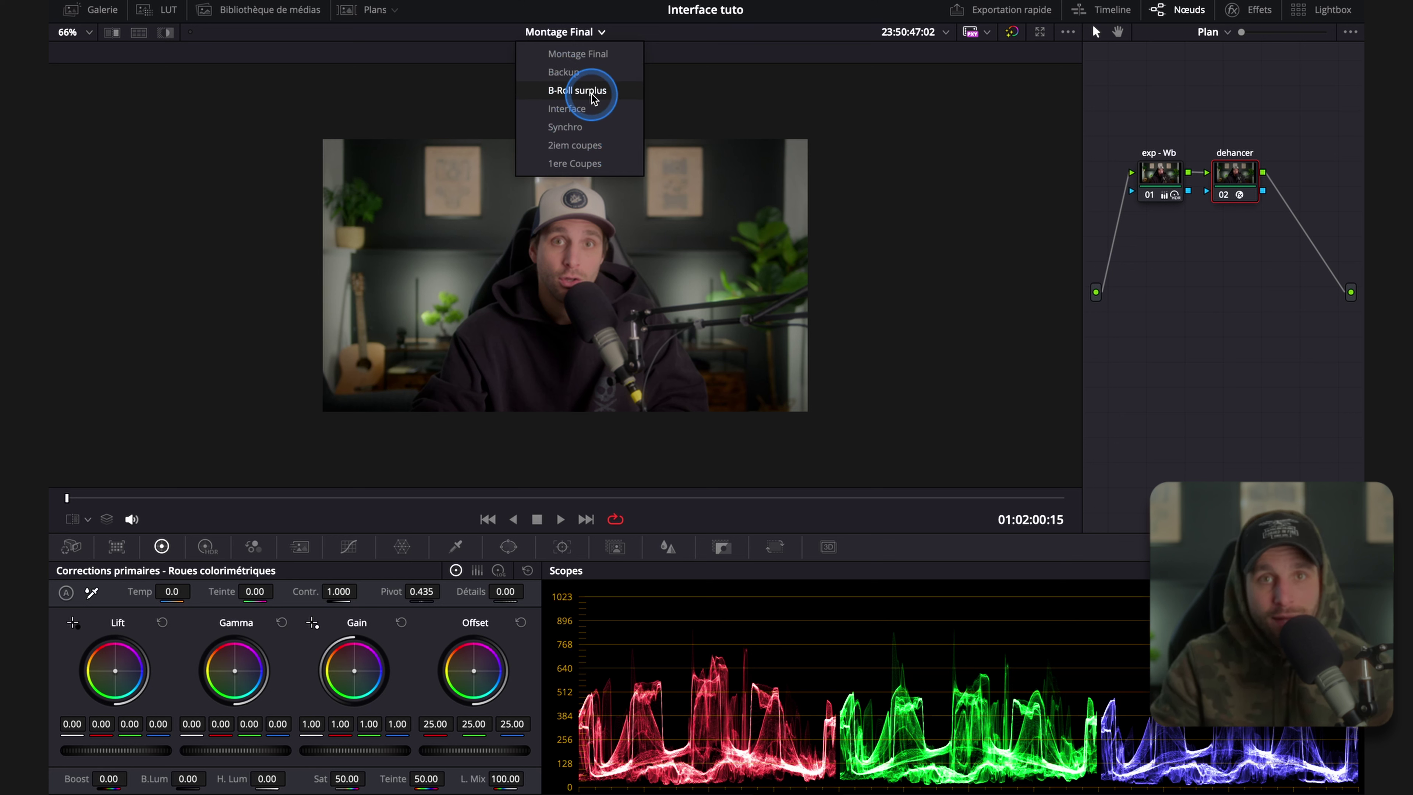
# Check the proxy (PXY) options, then bypass the color grades to view the ungraded clip and restore them.
pyautogui.click(488, 104)
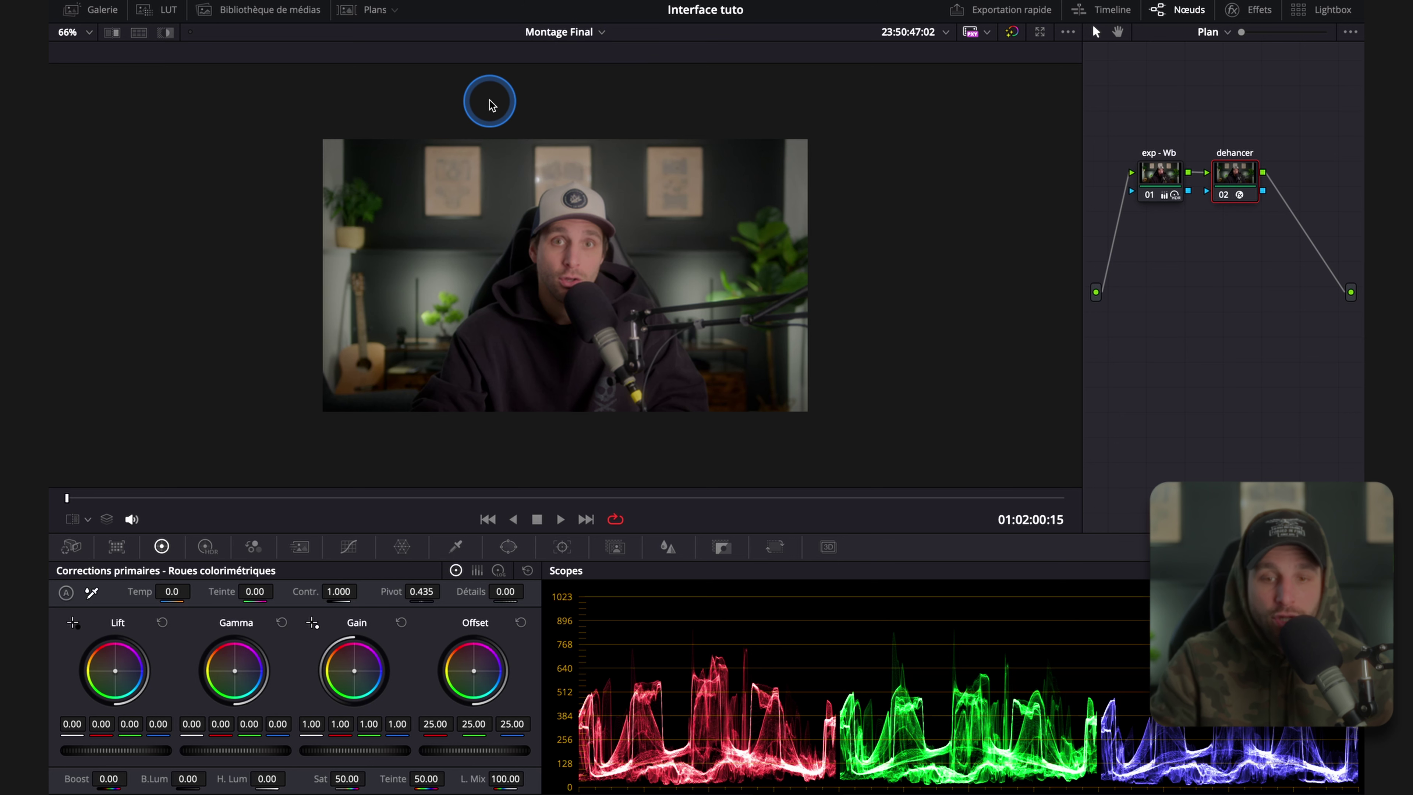
pyautogui.click(987, 37)
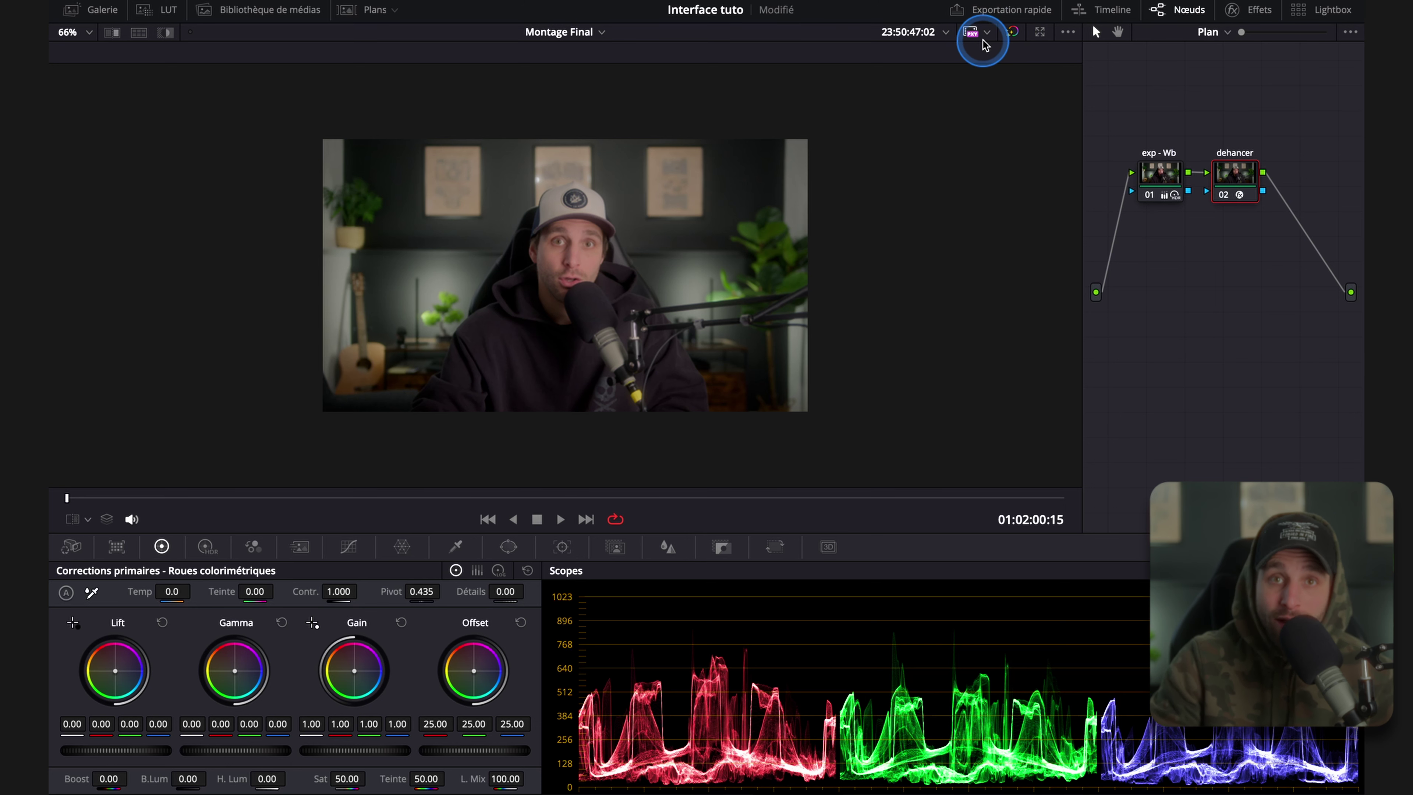
pyautogui.click(1011, 34)
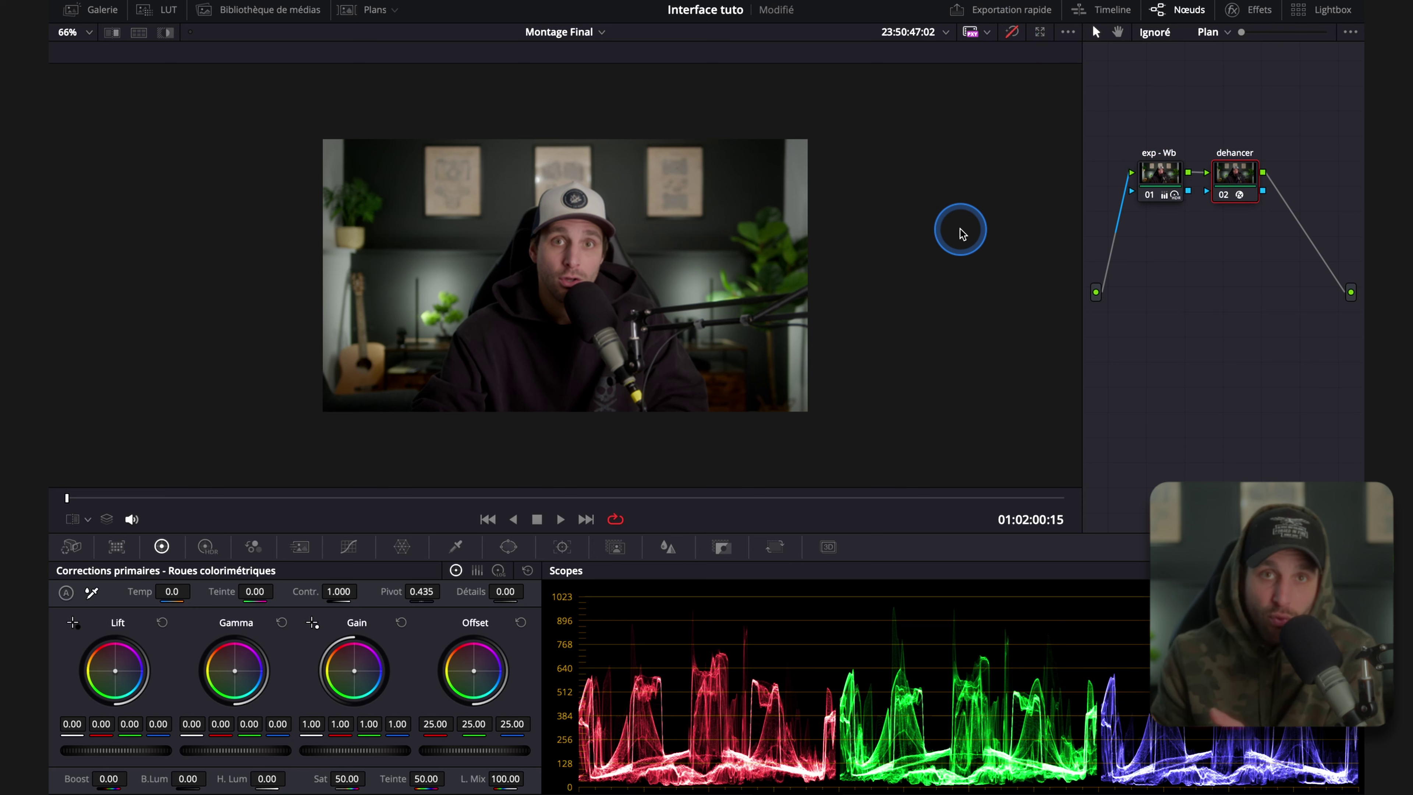
pyautogui.click(1011, 34)
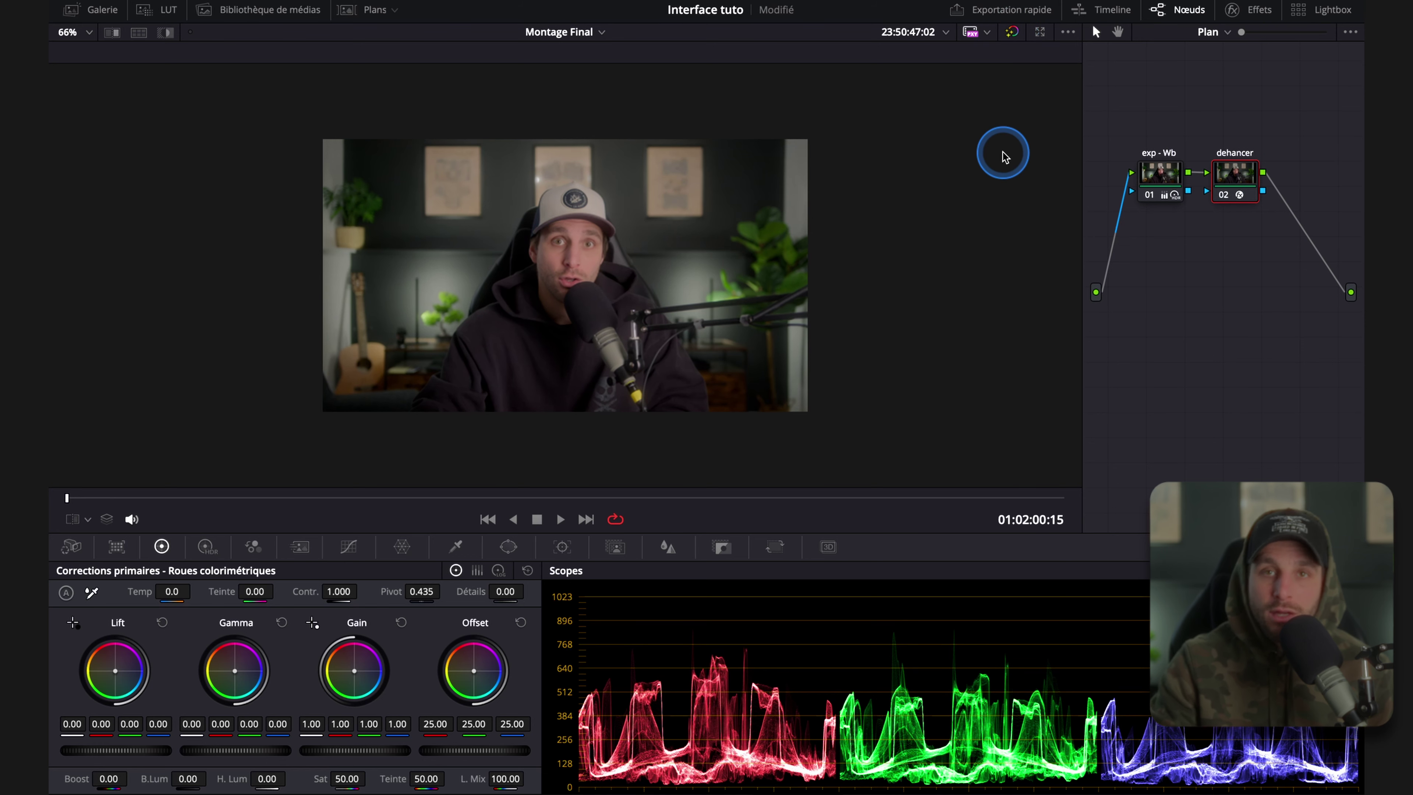
# Try Affichage Simplifié, return to the full layout, and drag the divider to widen the Nodes editor.
pyautogui.click(1040, 34)
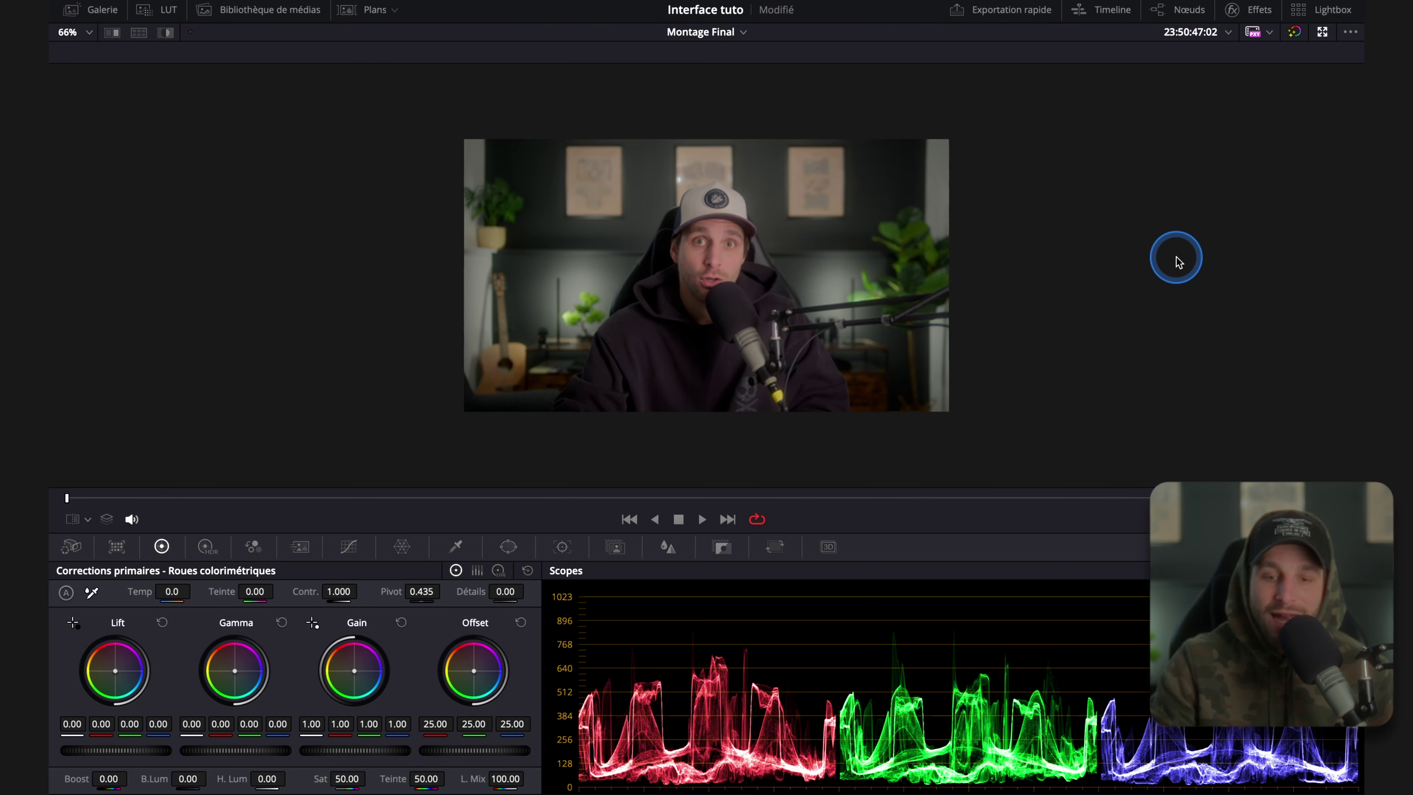
pyautogui.scroll(2, 777, 268)
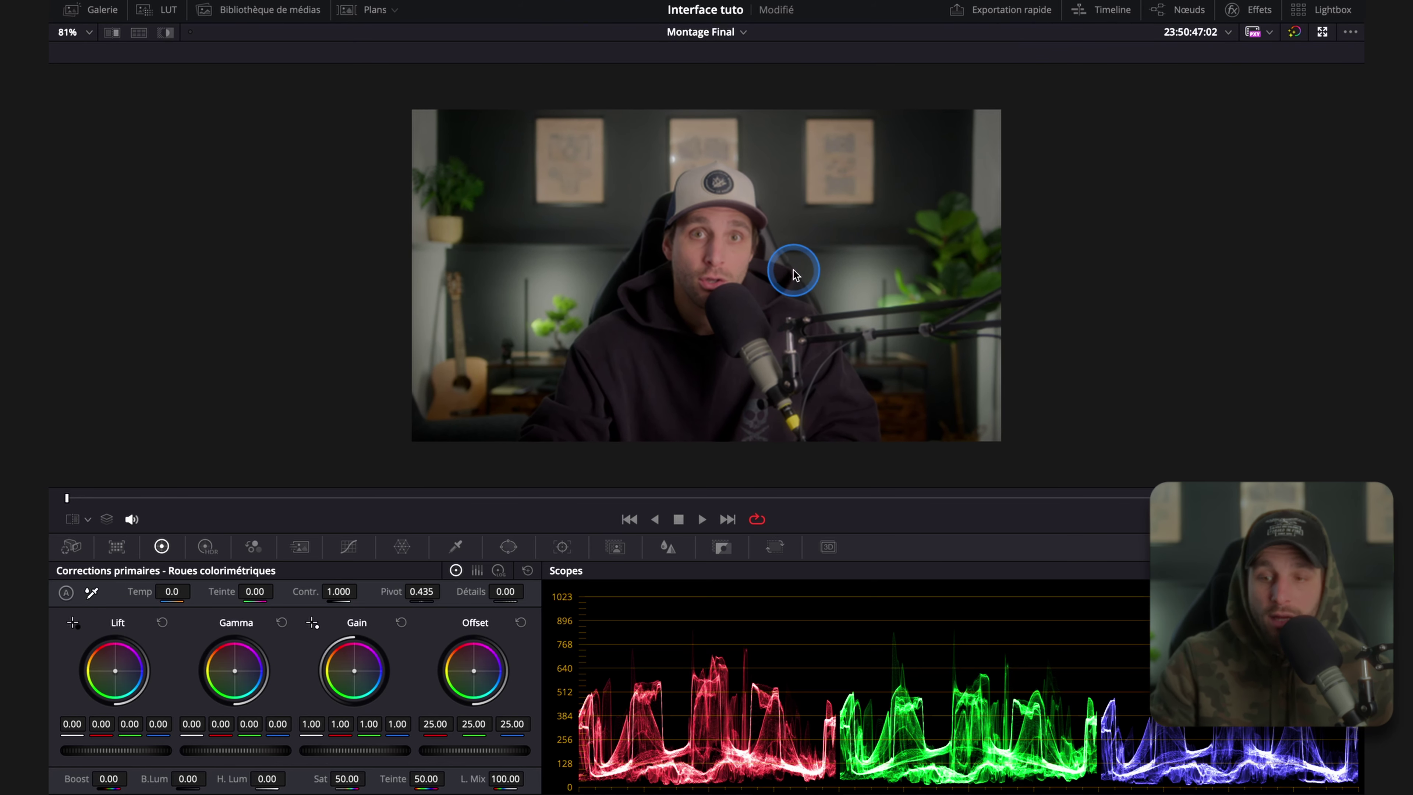
pyautogui.click(1322, 33)
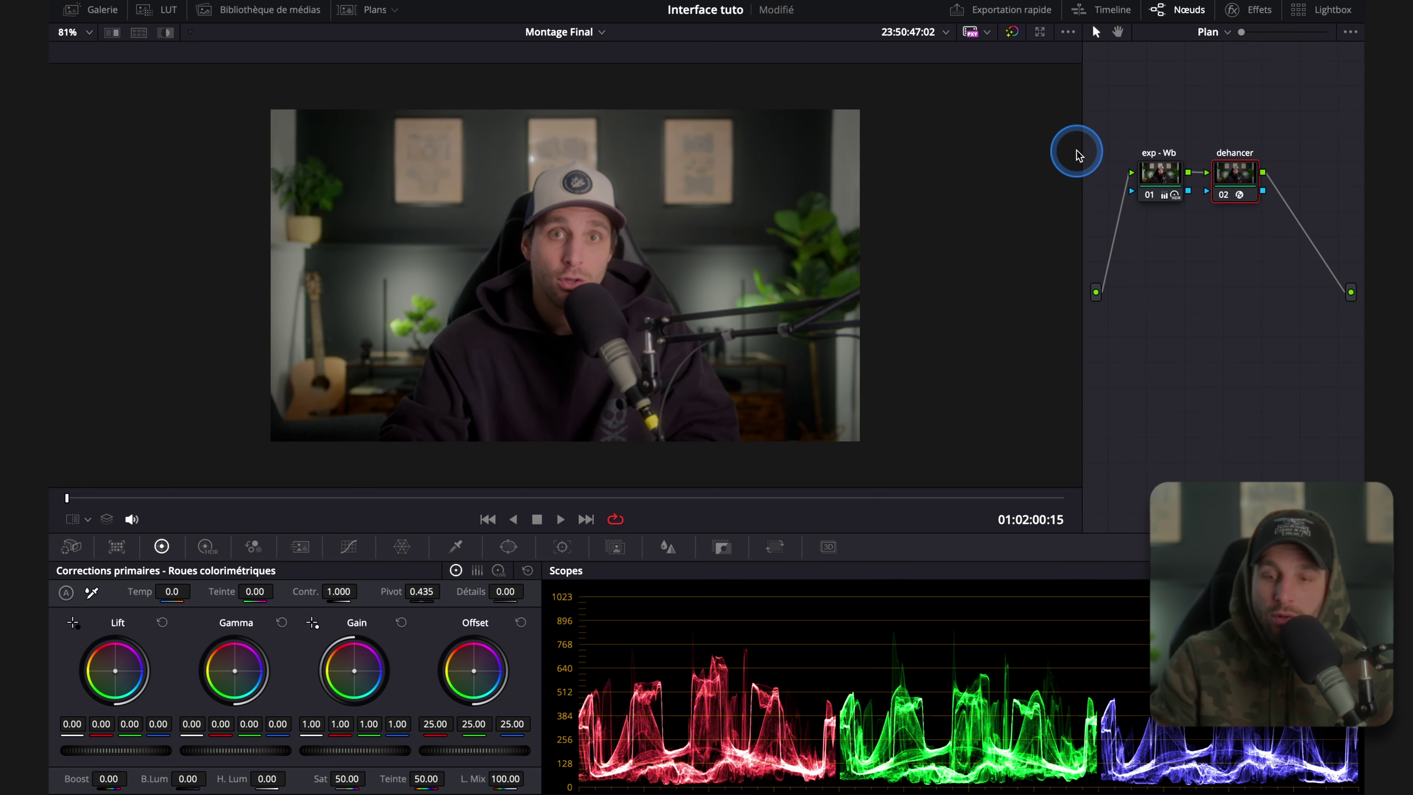
pyautogui.moveTo(1077, 148); pyautogui.dragTo(940, 148)
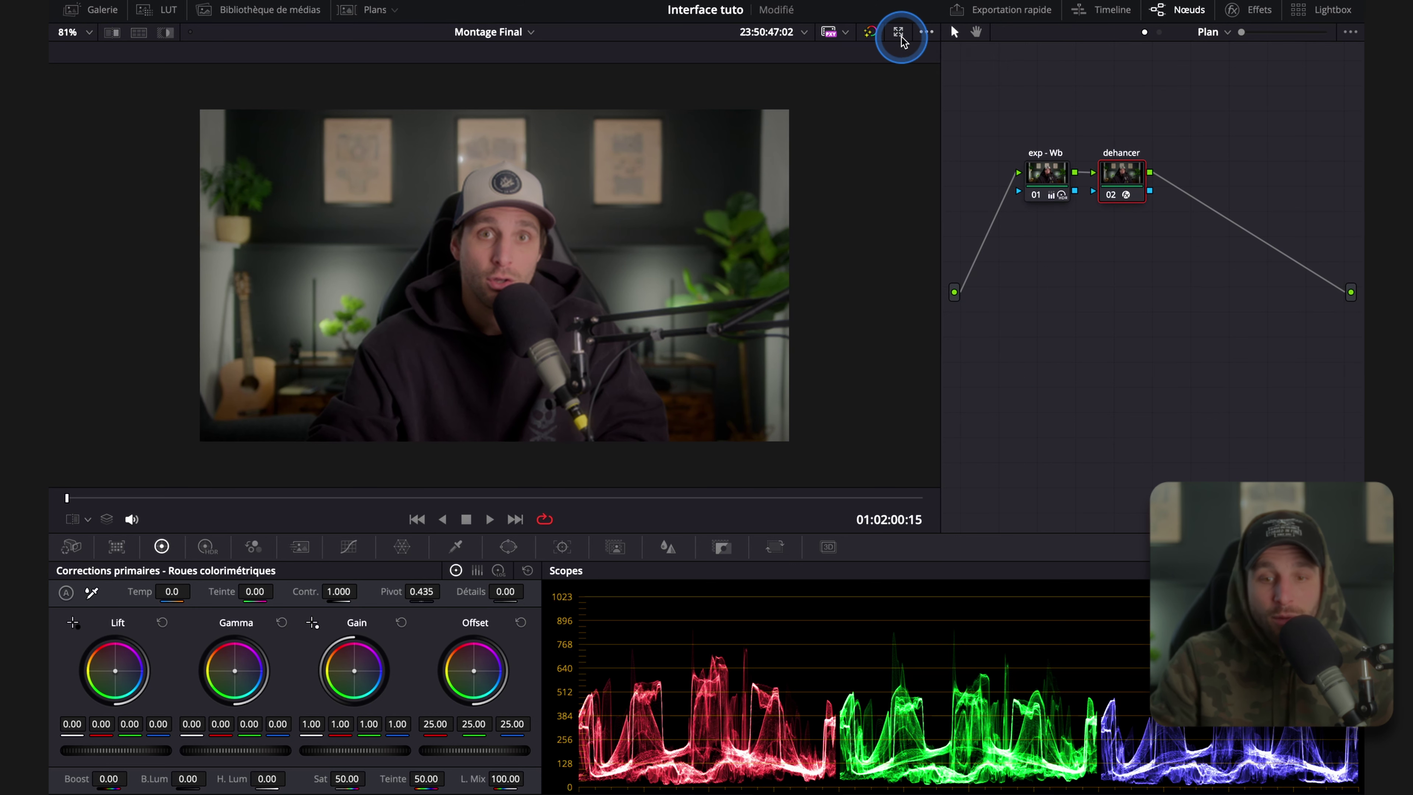
pyautogui.click(927, 33)
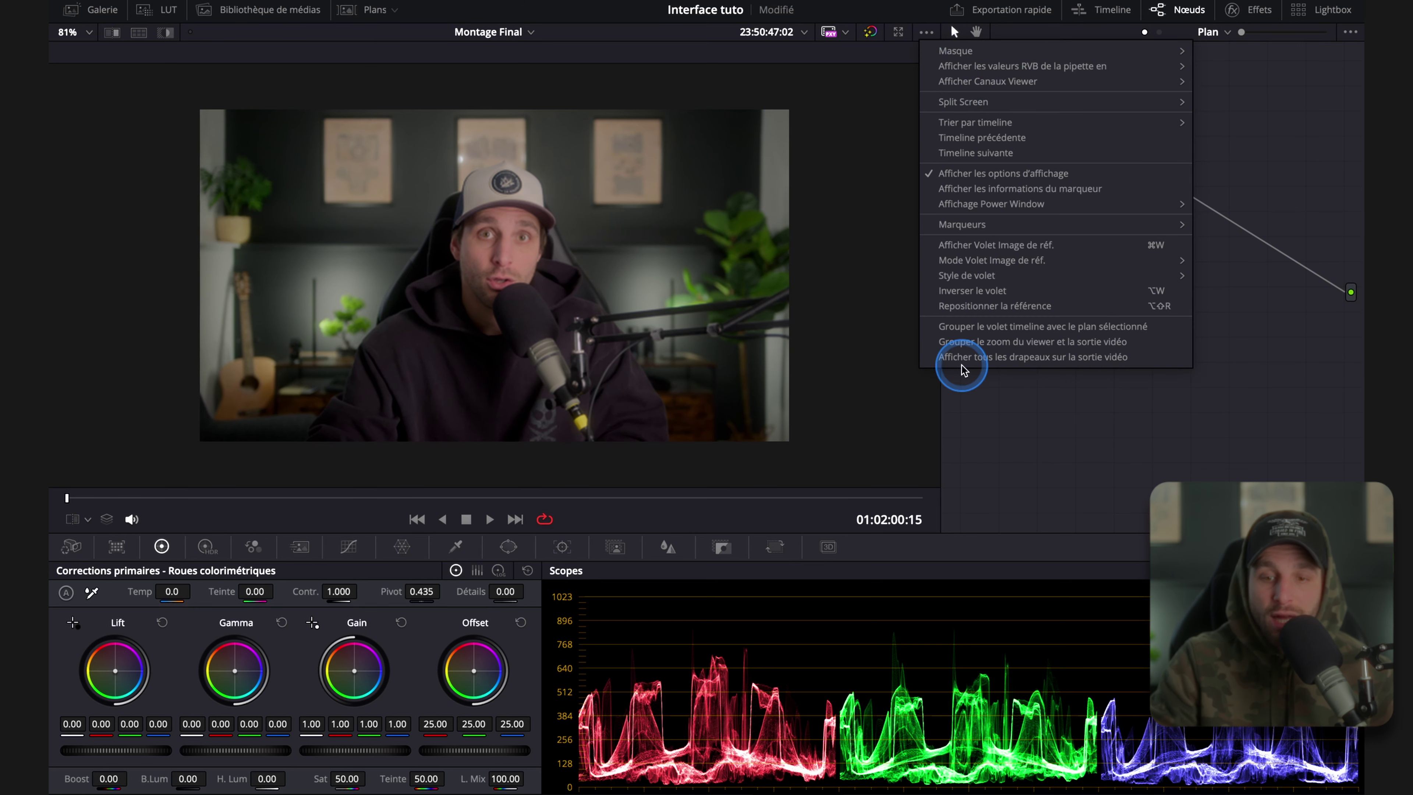
pyautogui.click(855, 170)
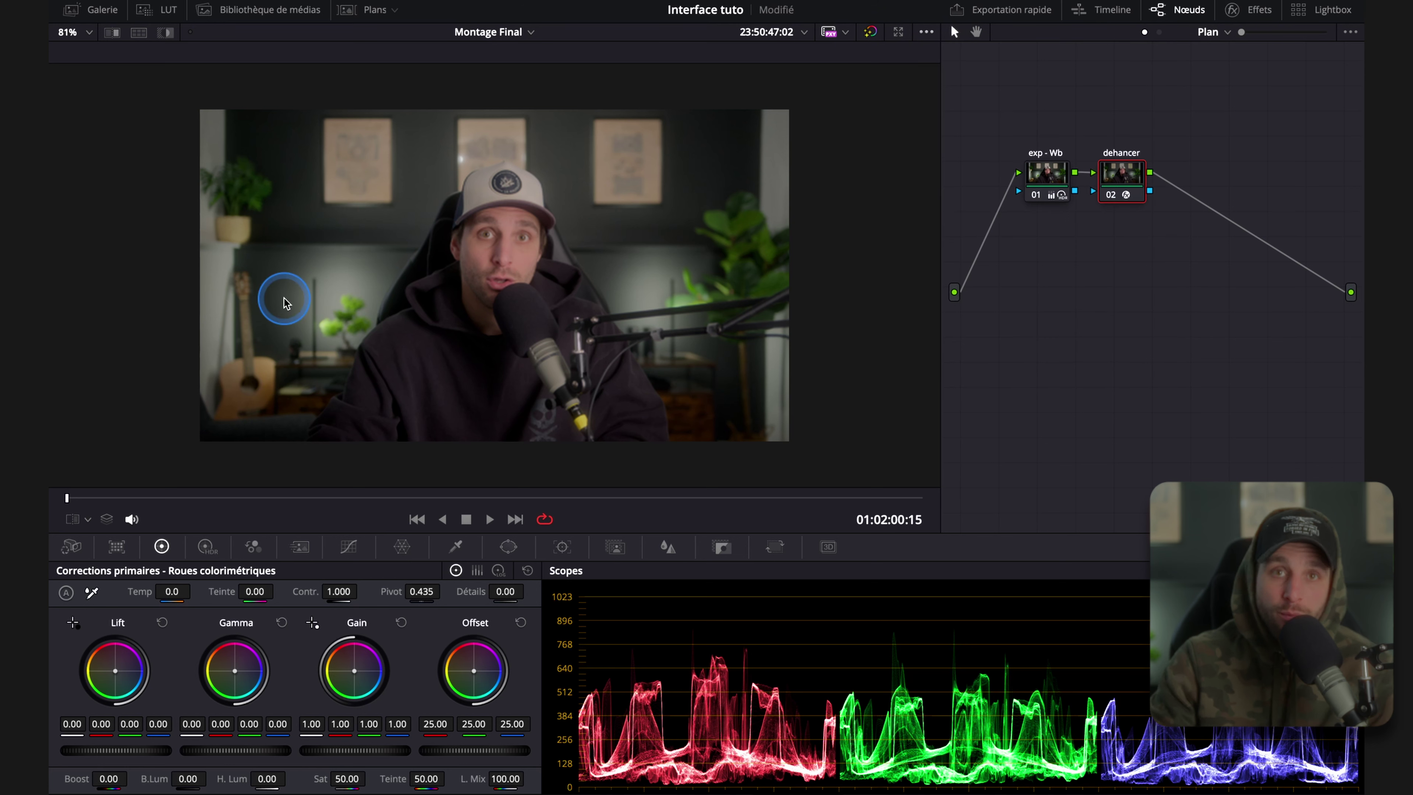
# Try the Volet wipe overlay, turn it off, then switch to the Sélecteur qualifier picker overlay.
pyautogui.click(88, 520)
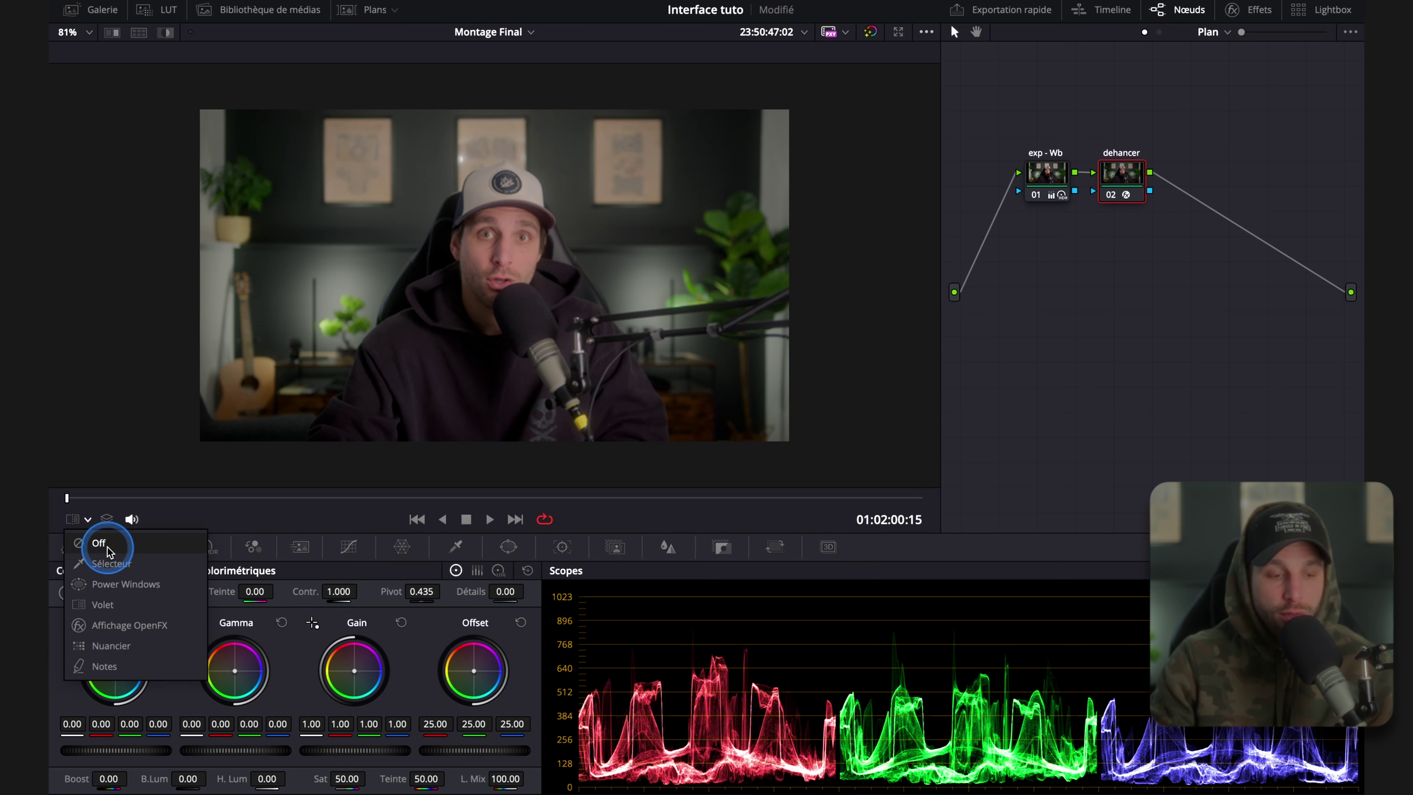
pyautogui.click(87, 523)
pyautogui.click(76, 526)
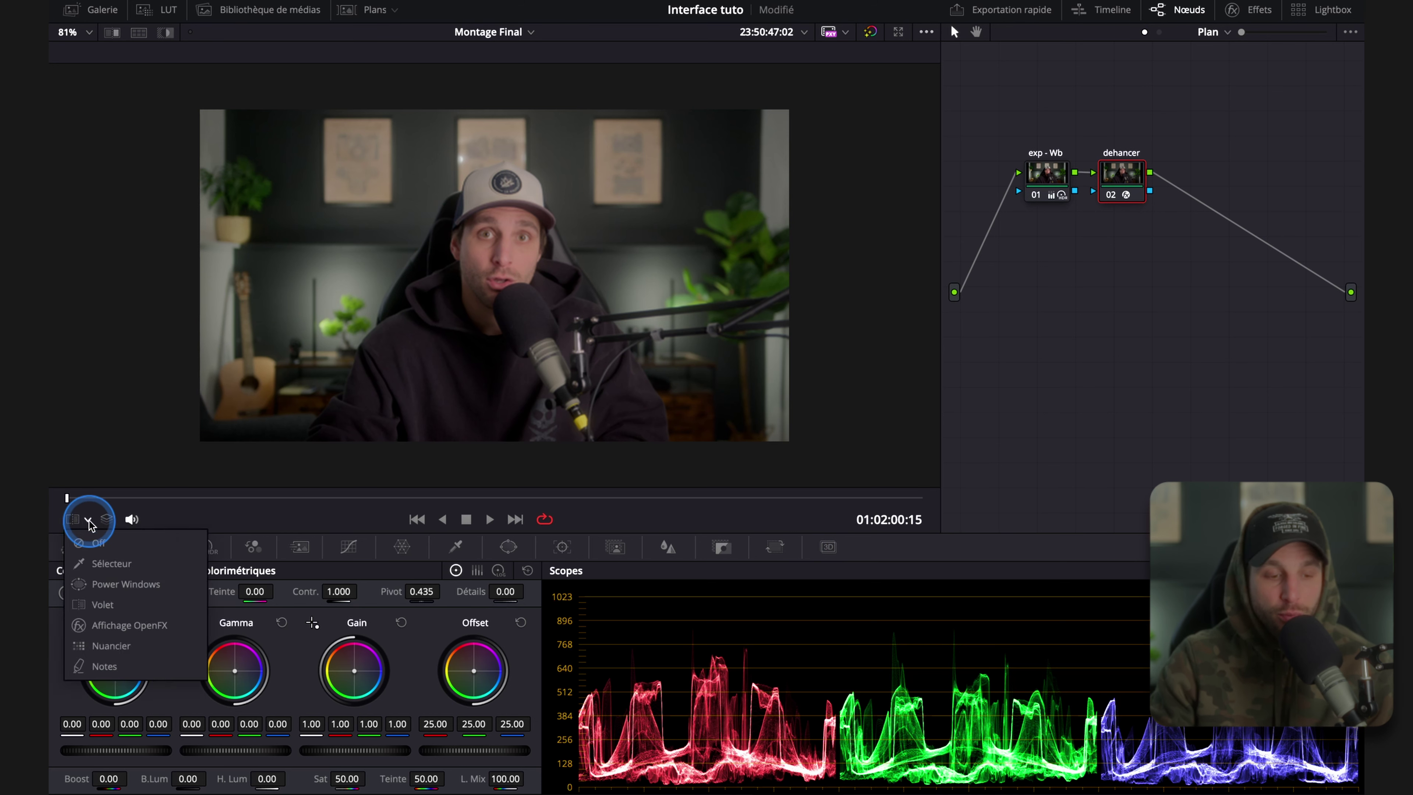
pyautogui.click(98, 605)
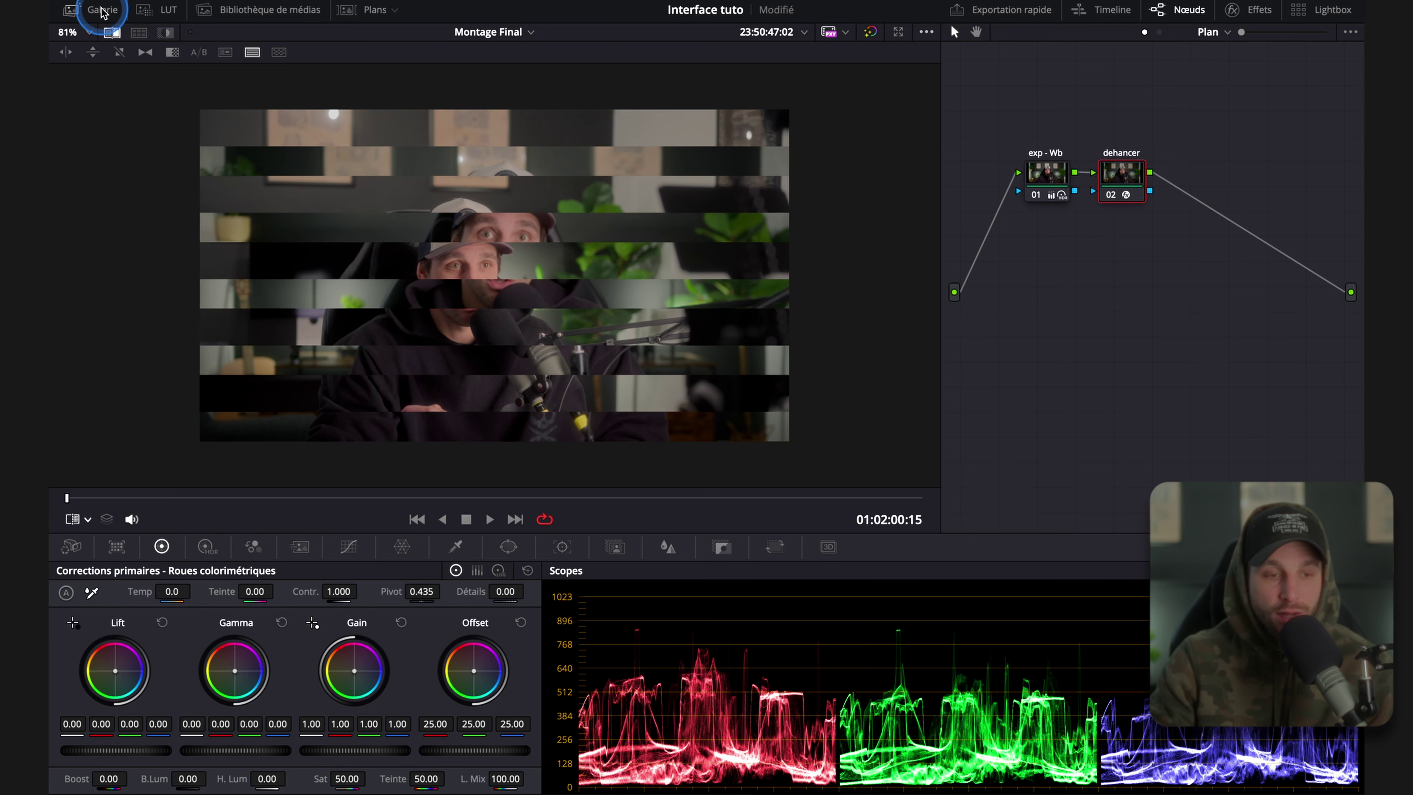
pyautogui.click(107, 43)
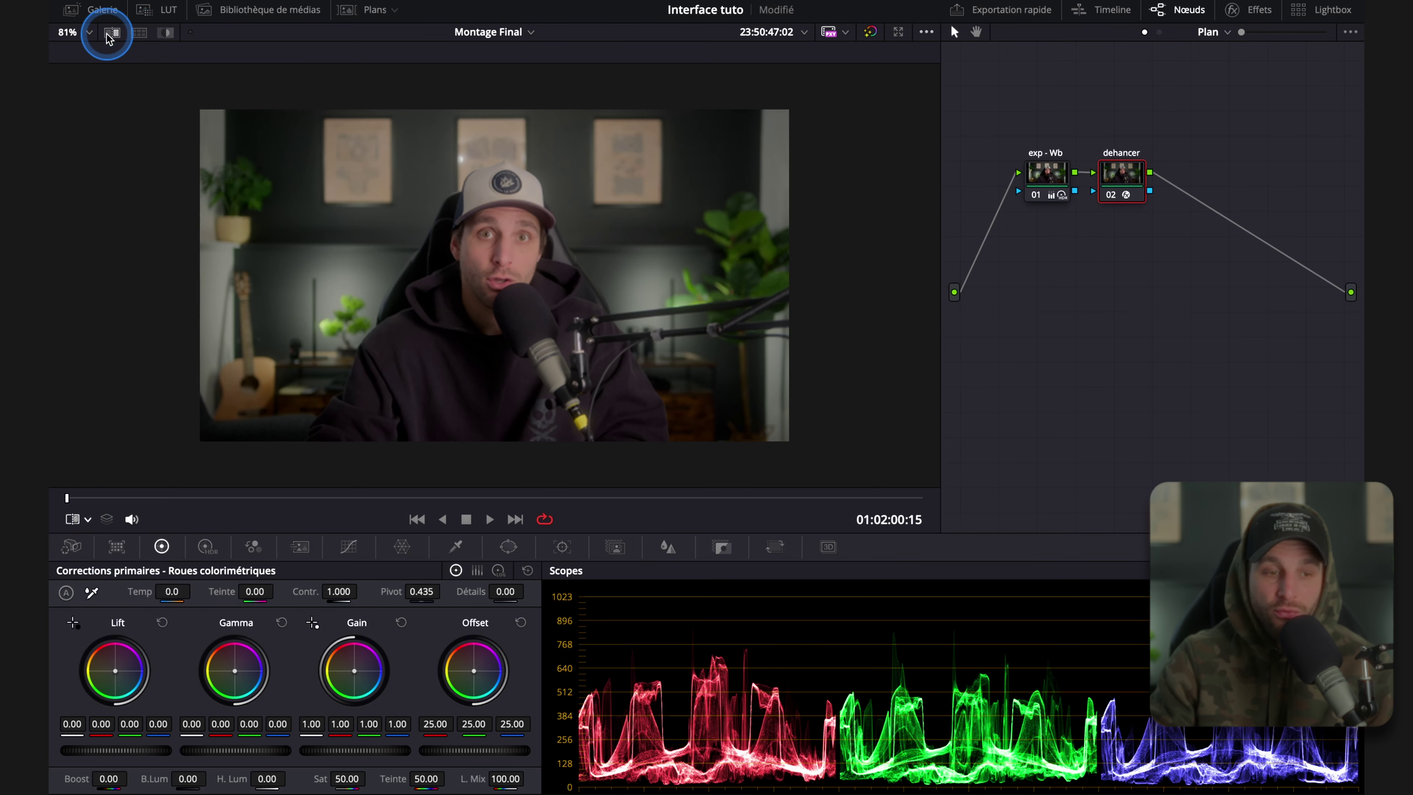
pyautogui.click(75, 520)
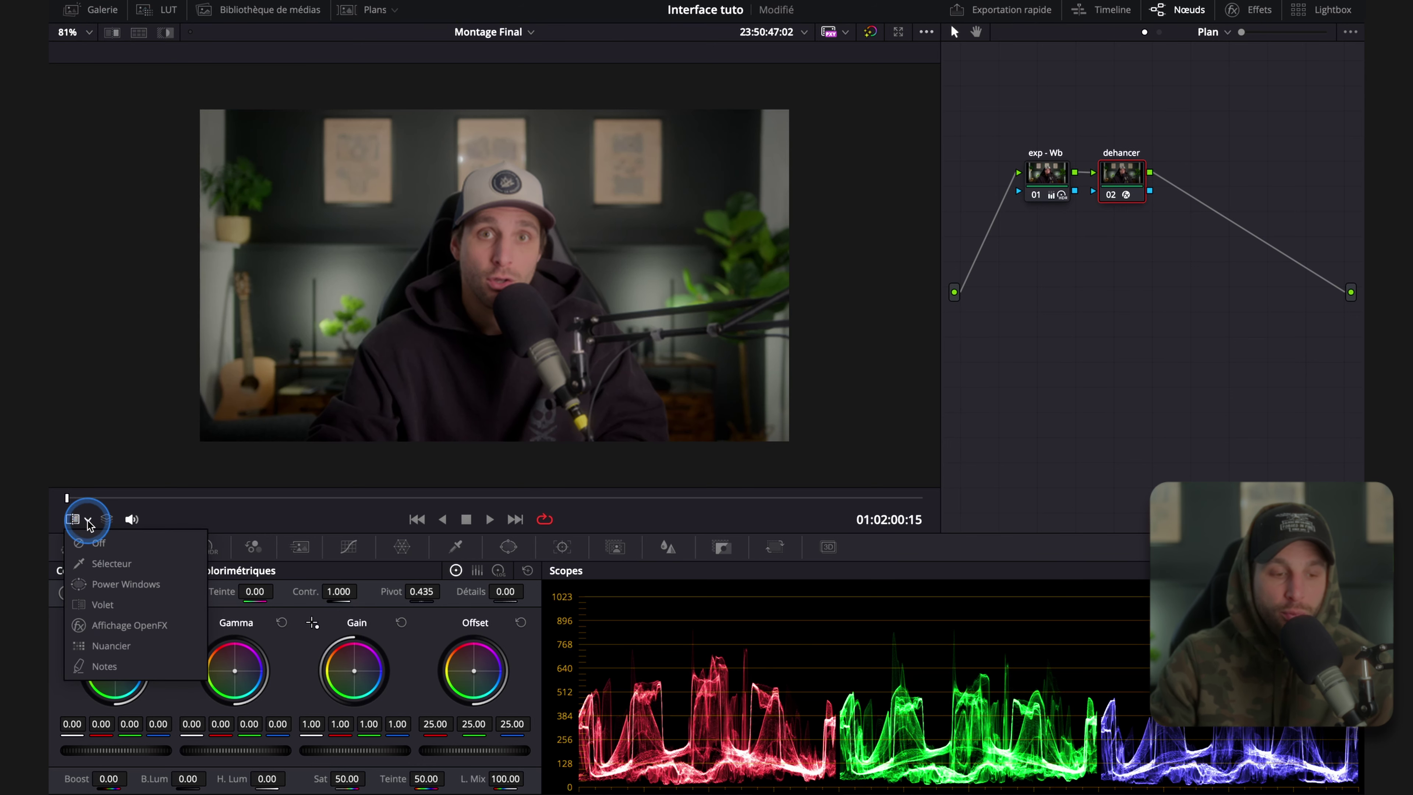
pyautogui.click(101, 563)
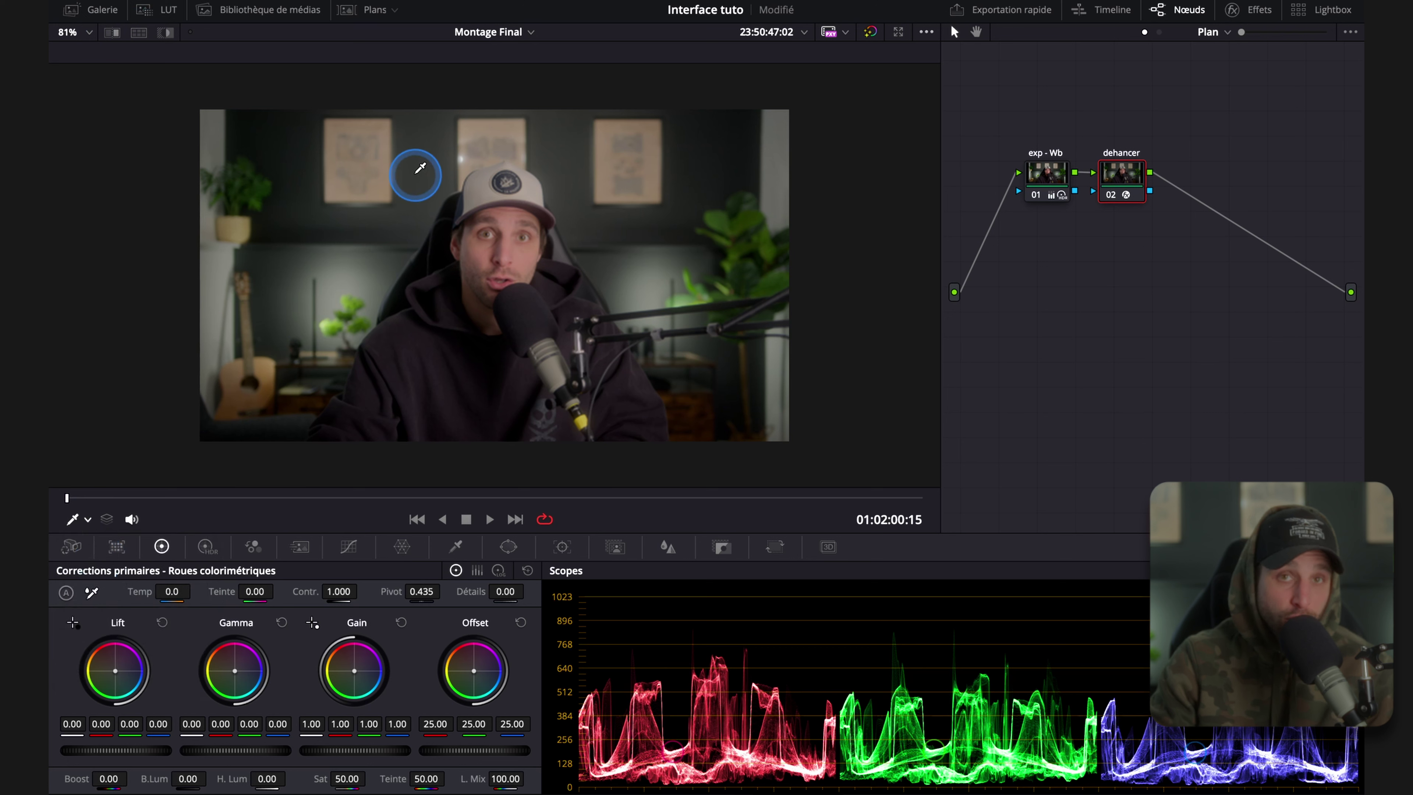
# Set the viewer overlay to Affichage OpenFX and drag the divider to shrink the viewer.
pyautogui.click(90, 521)
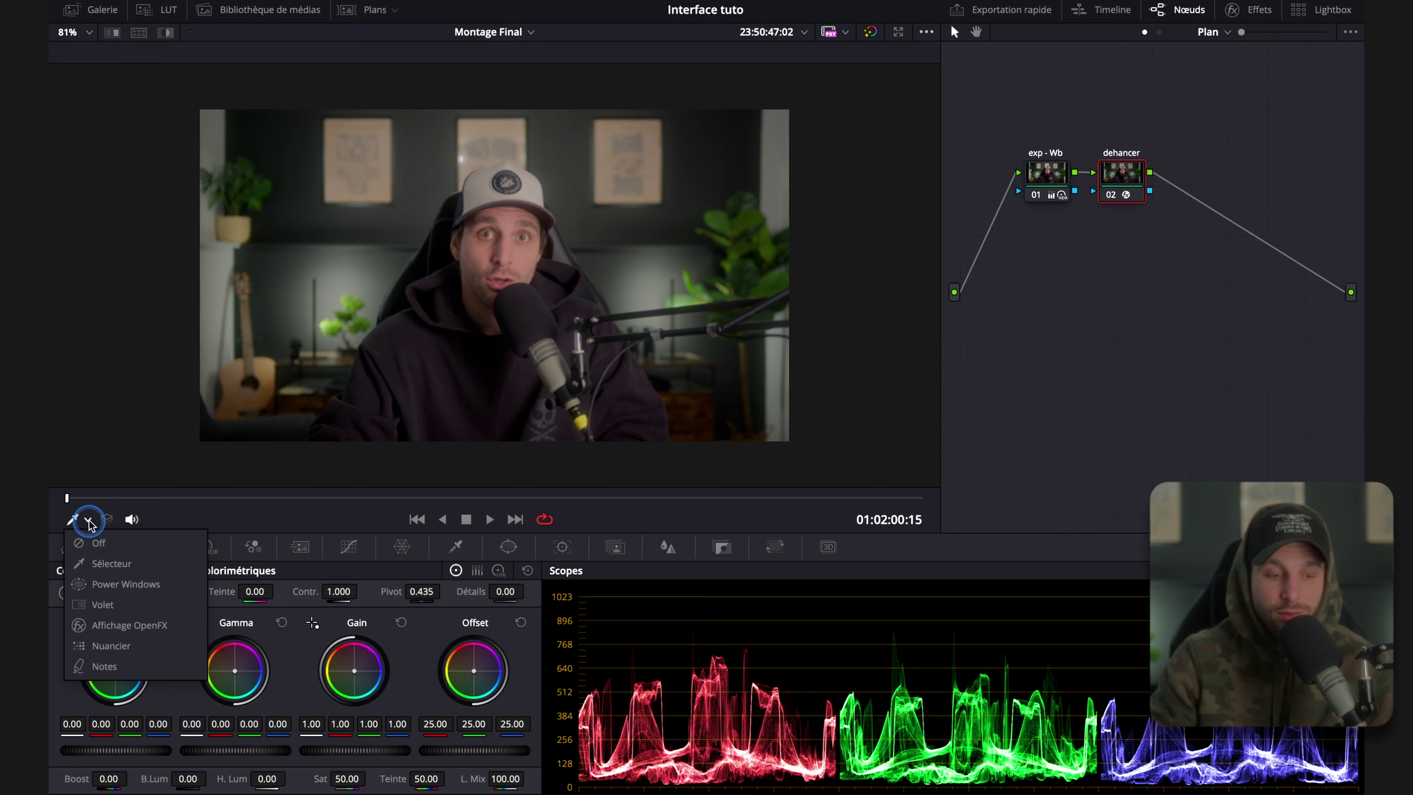
pyautogui.click(127, 625)
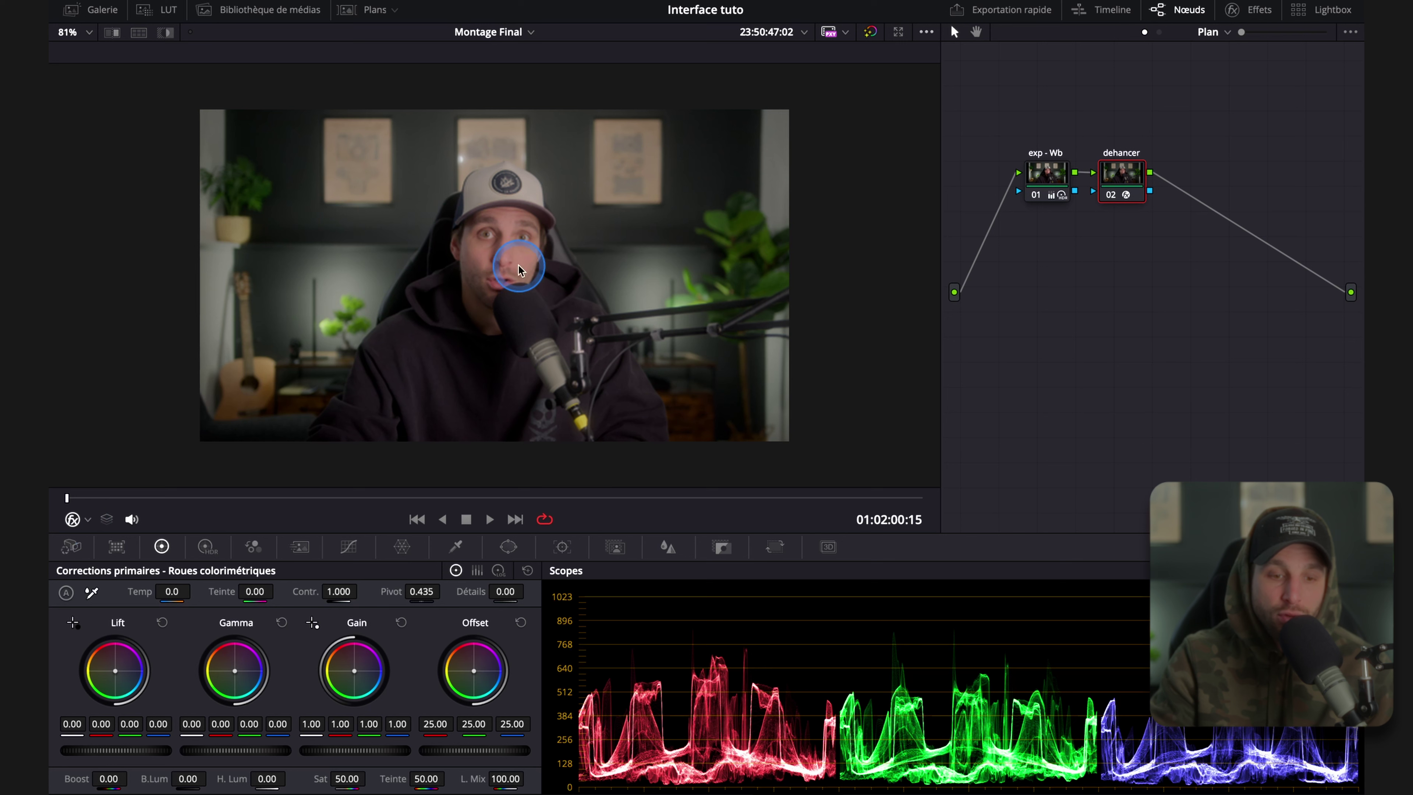
pyautogui.click(77, 520)
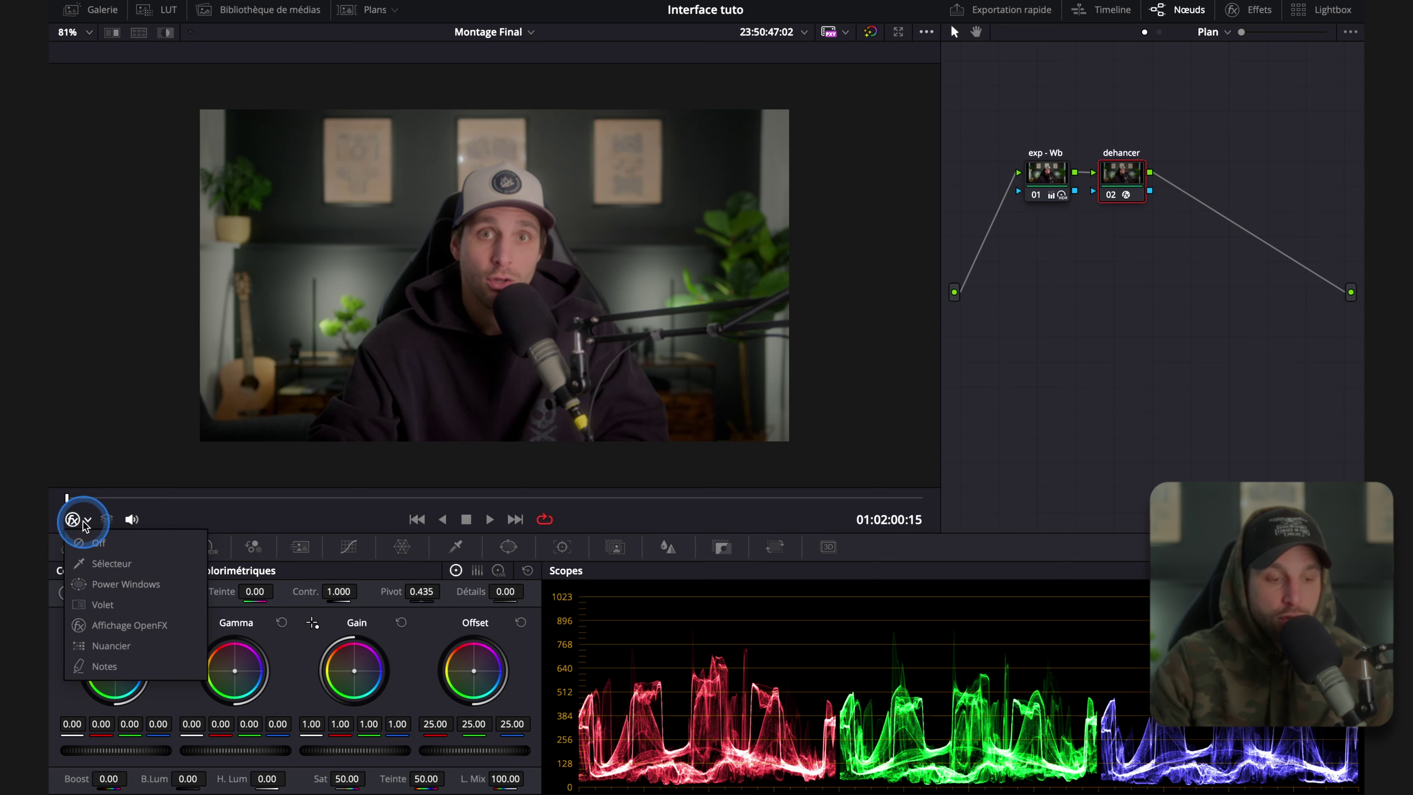
pyautogui.click(105, 348)
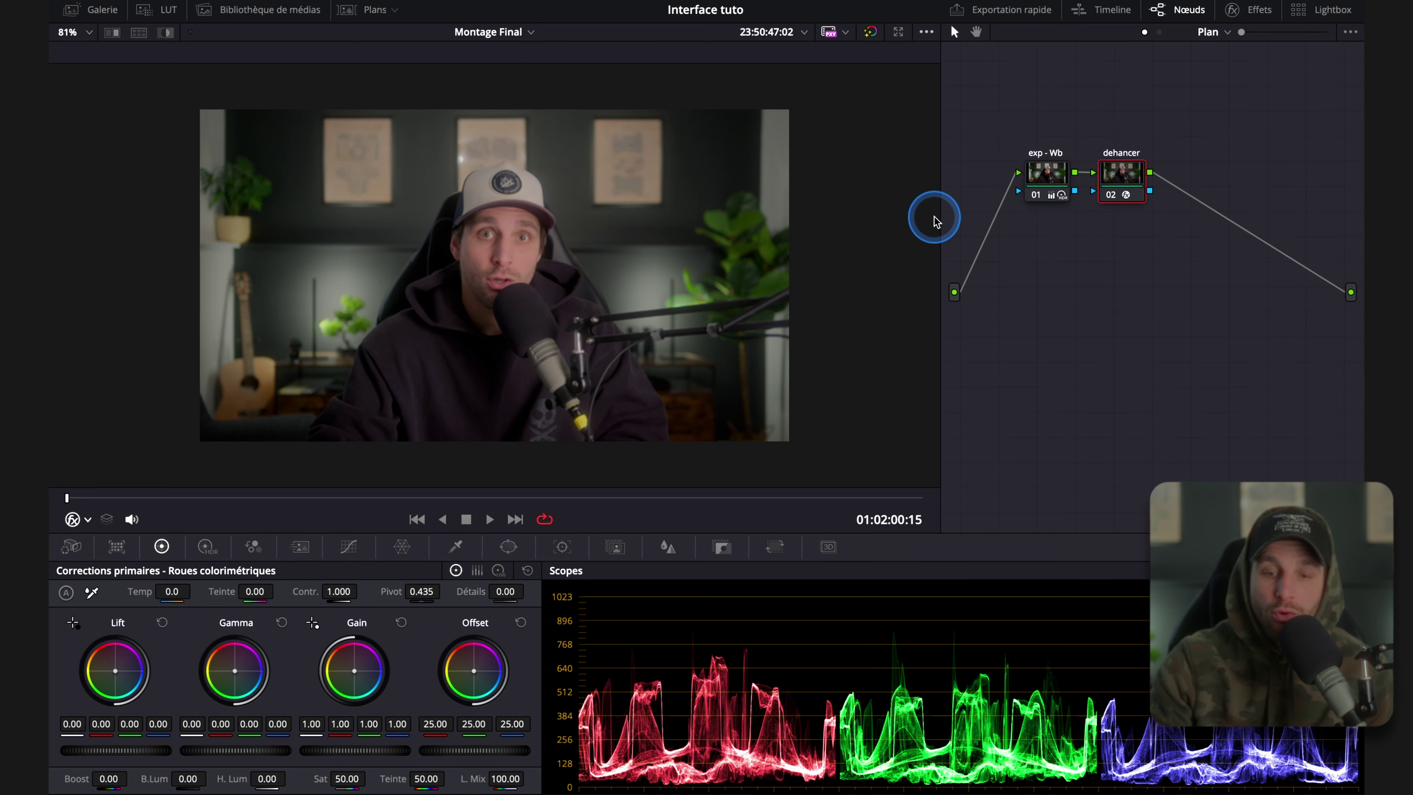
pyautogui.moveTo(938, 209); pyautogui.dragTo(573, 241)
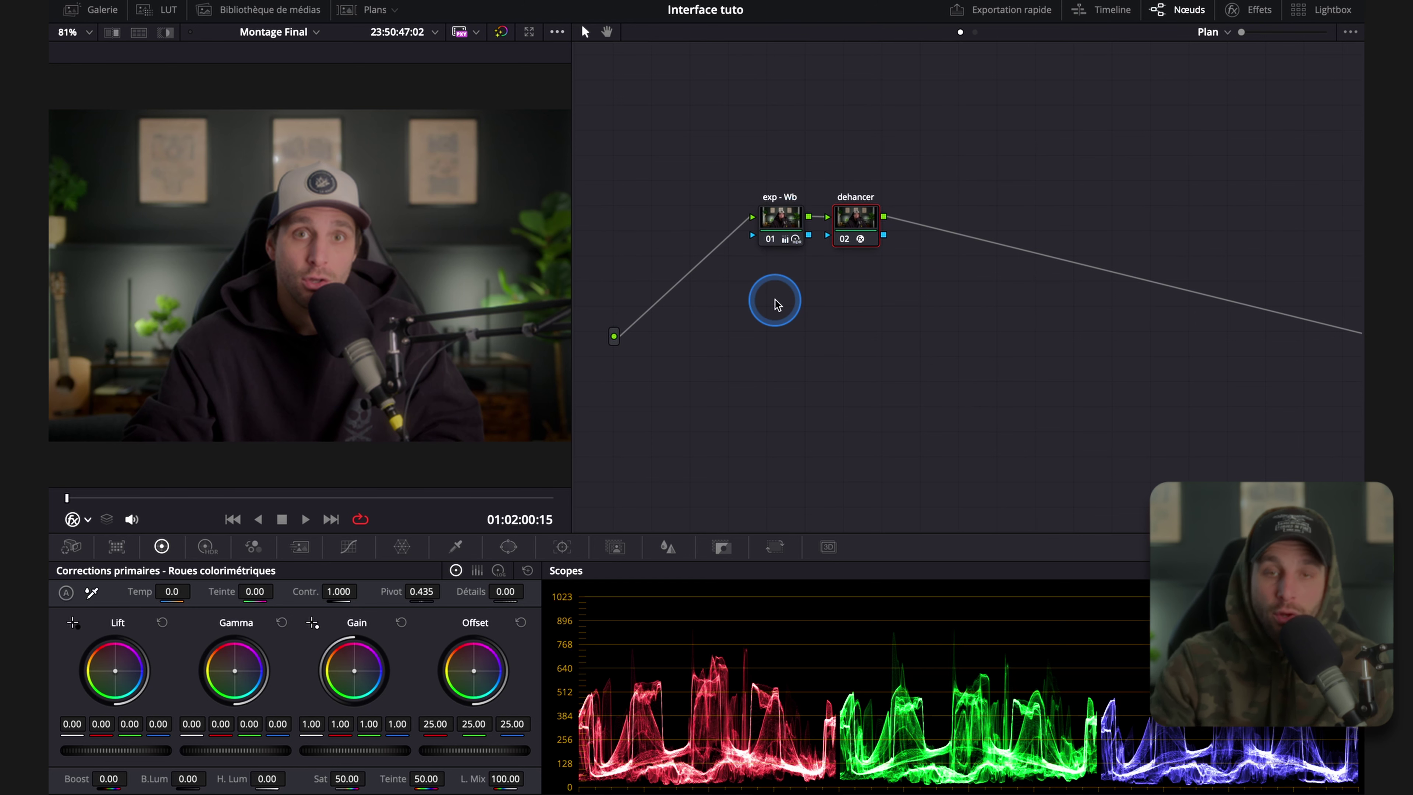
# In the Timeline node graph, add a corrector node with Alt+S and position it.
pyautogui.moveTo(682, 104); pyautogui.dragTo(1084, 422)
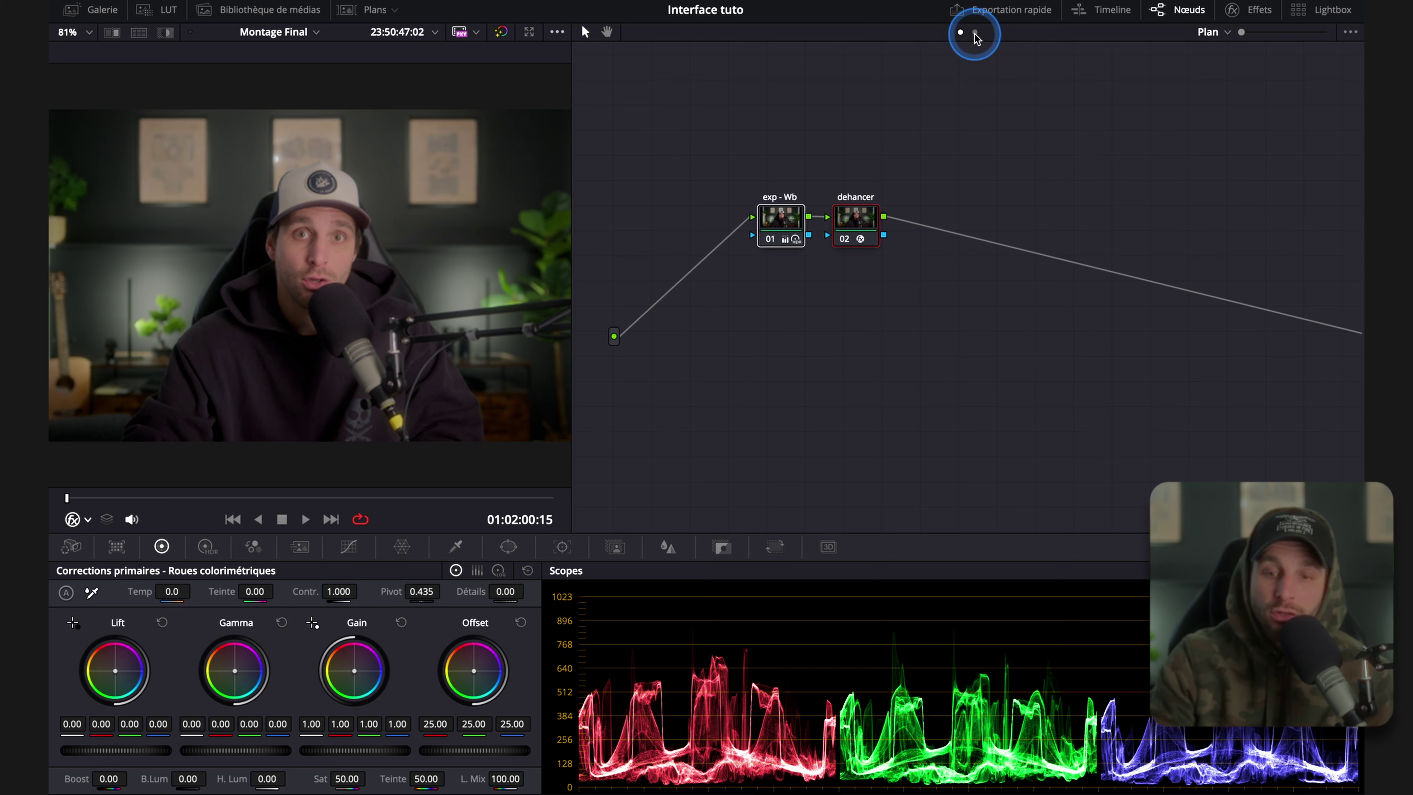
pyautogui.click(974, 34)
pyautogui.hotkey('alt', 's')
pyautogui.moveTo(801, 236)
pyautogui.mouseDown()
pyautogui.moveTo(767, 194)
pyautogui.moveTo(720, 186)
pyautogui.mouseUp()
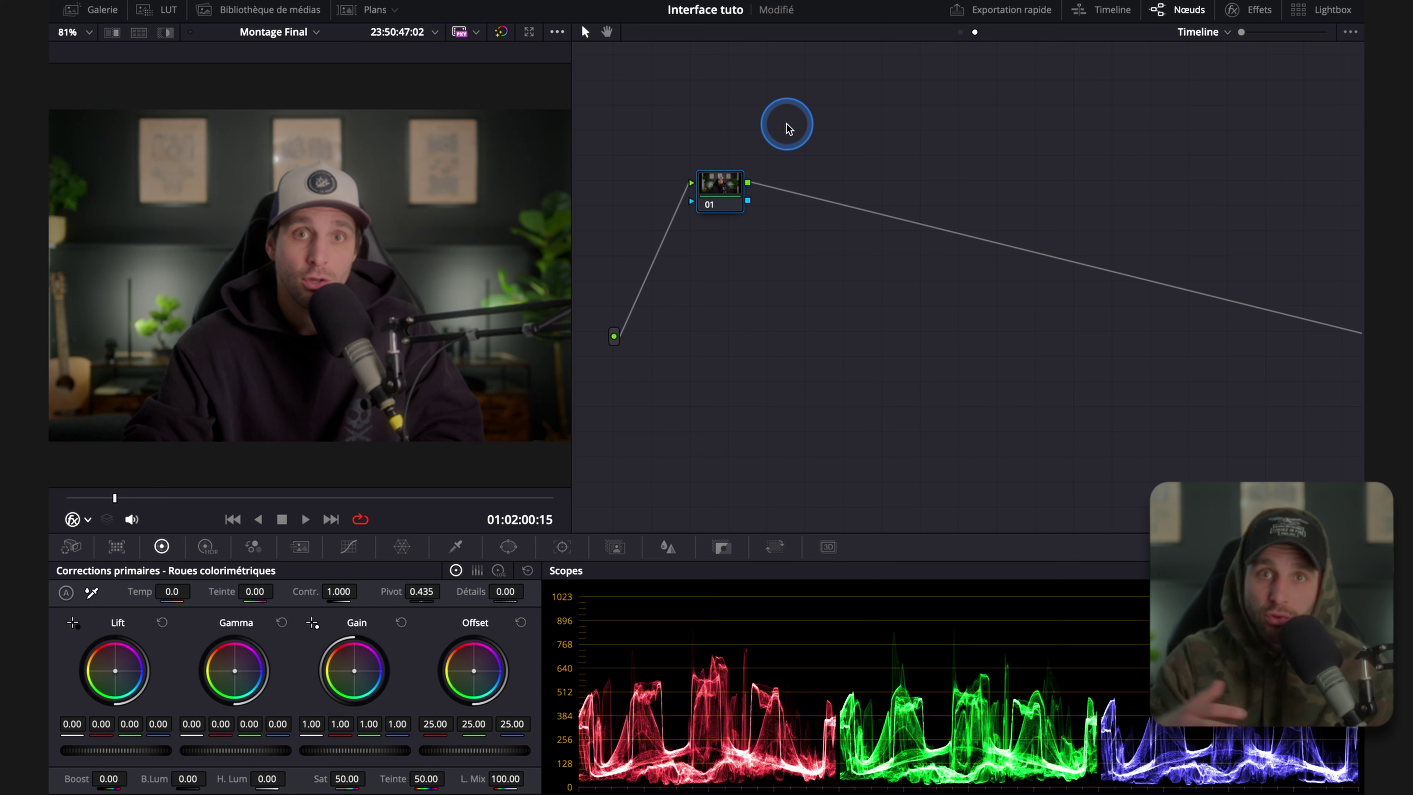
# Return to the Plan graph and zoom to show the exp - Wb and dehancer nodes.
pyautogui.click(959, 34)
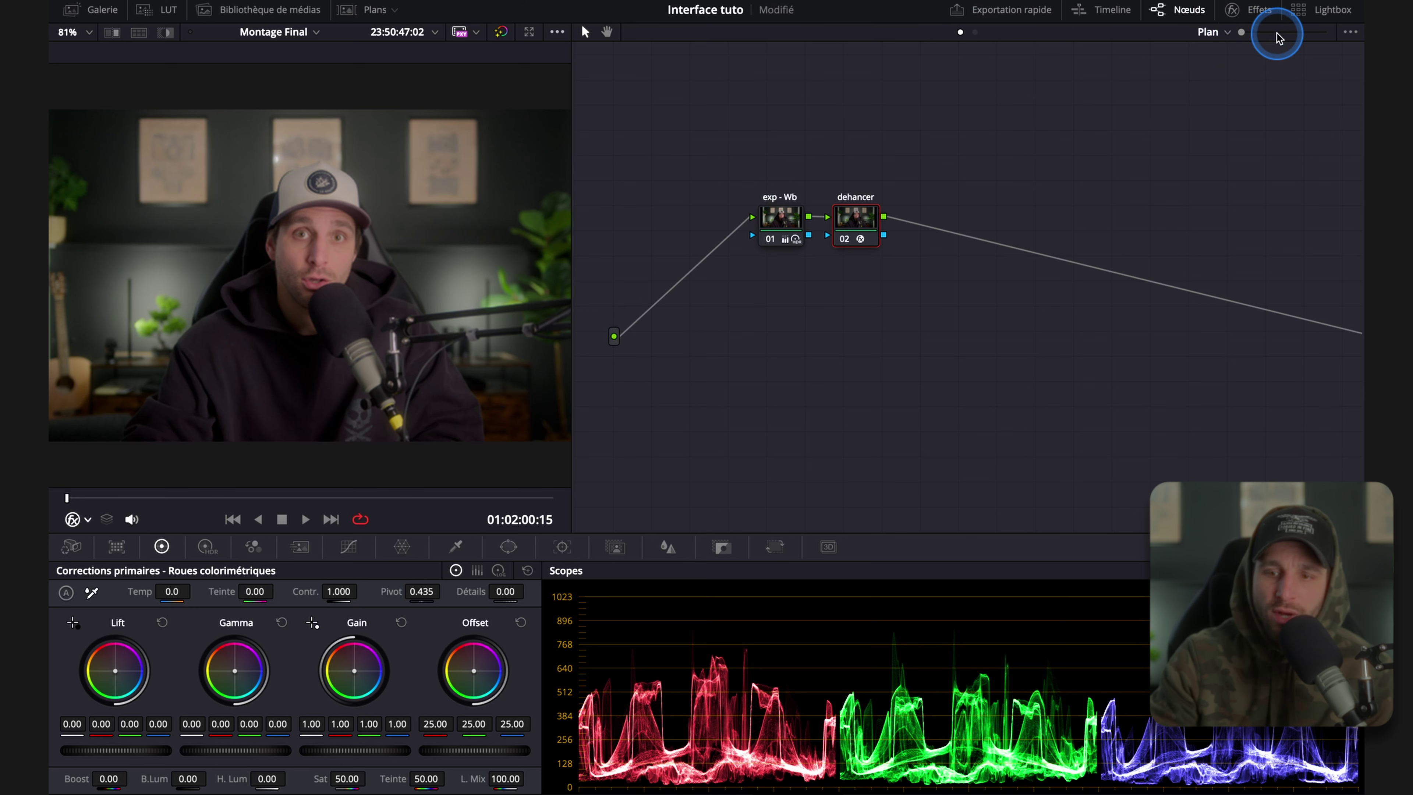
pyautogui.moveTo(1278, 35); pyautogui.dragTo(1295, 34)
pyautogui.scroll(-5, 775, 278)
pyautogui.moveTo(1290, 35); pyautogui.dragTo(1210, 41)
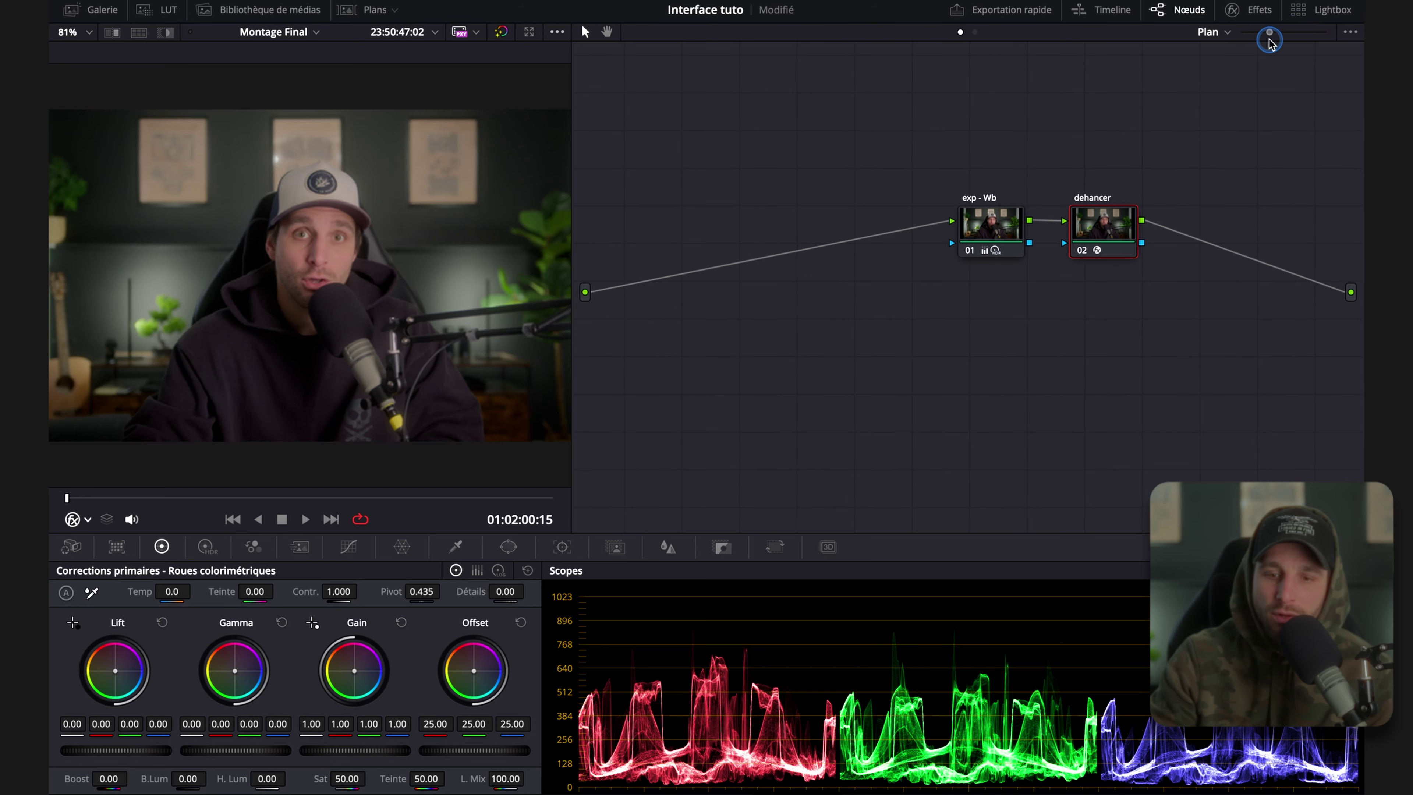
pyautogui.click(1210, 36)
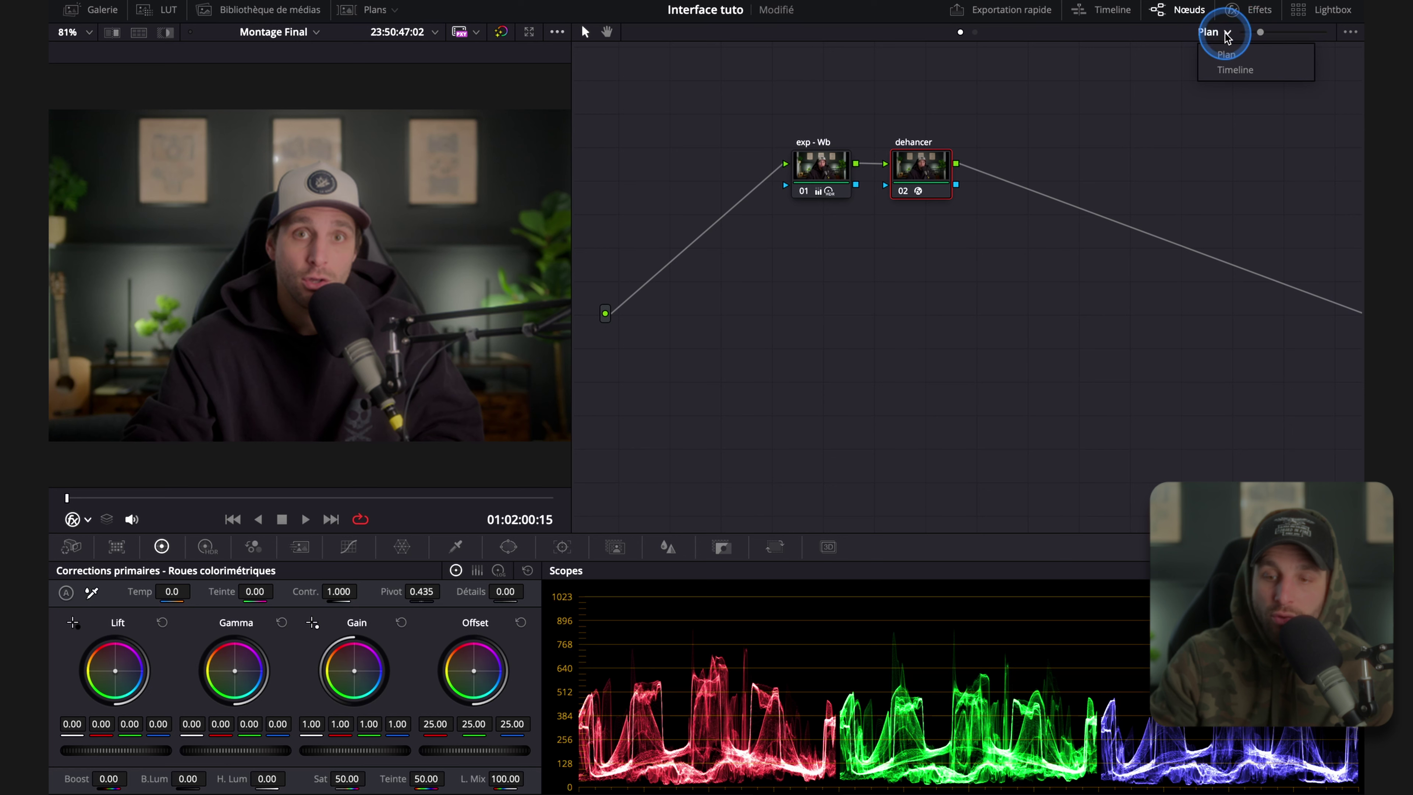
# Switch the node editor from Plan to Timeline and back to Plan.
pyautogui.click(1231, 73)
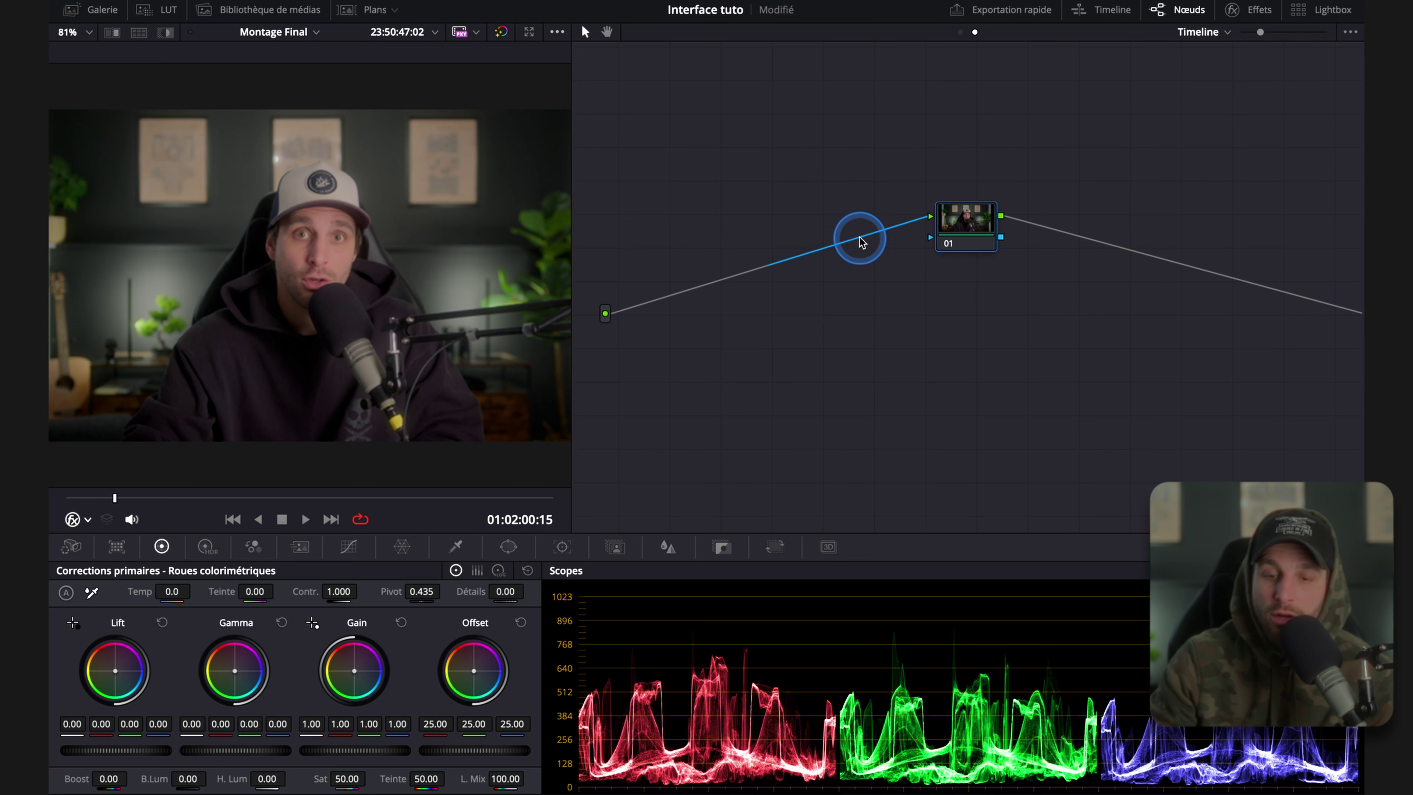
pyautogui.click(1223, 32)
pyautogui.click(1214, 51)
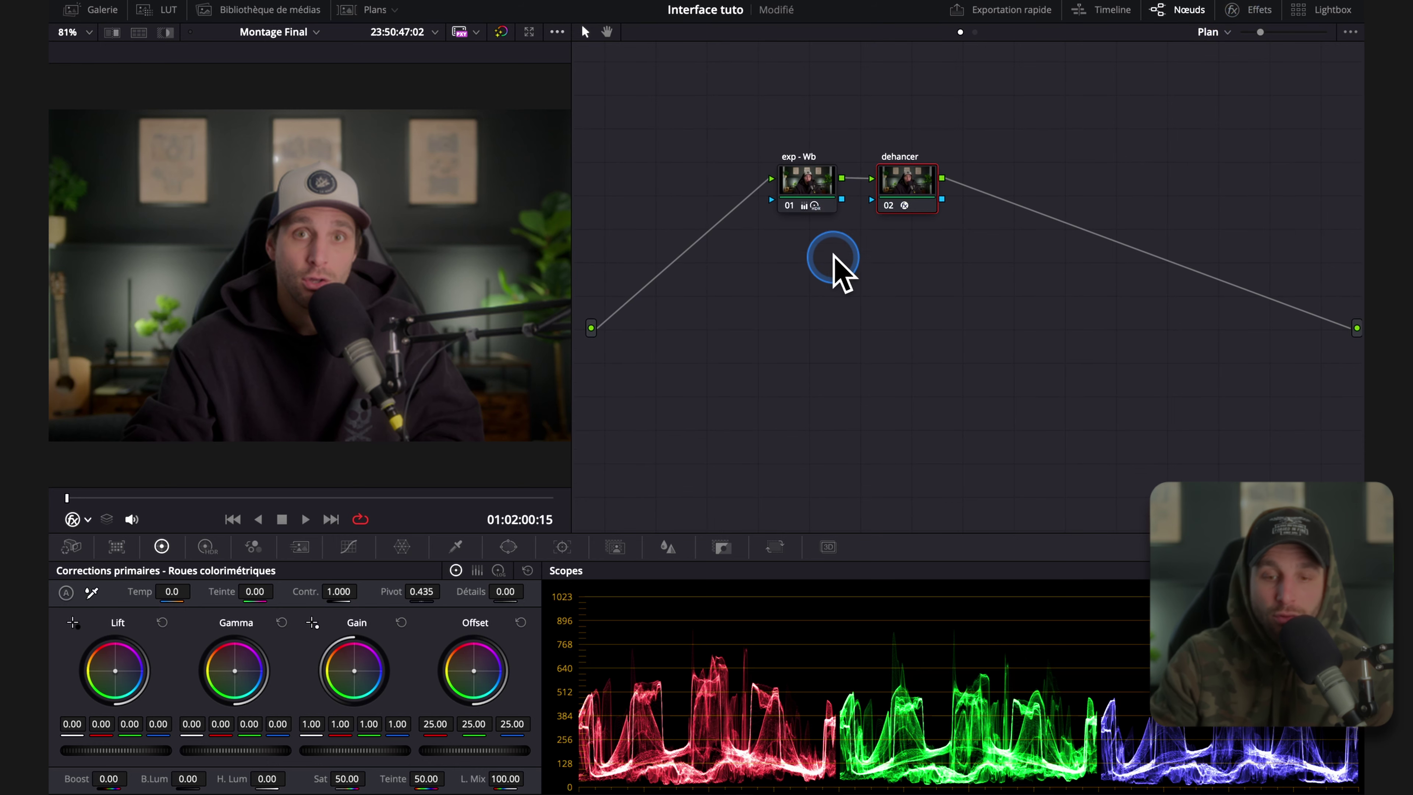
# Box-select the exp - Wb and dehancer nodes and drag them to a new position.
pyautogui.moveTo(913, 185)
pyautogui.mouseDown()
pyautogui.moveTo(1021, 226)
pyautogui.moveTo(950, 166)
pyautogui.mouseUp()
pyautogui.moveTo(709, 92); pyautogui.dragTo(1065, 303)
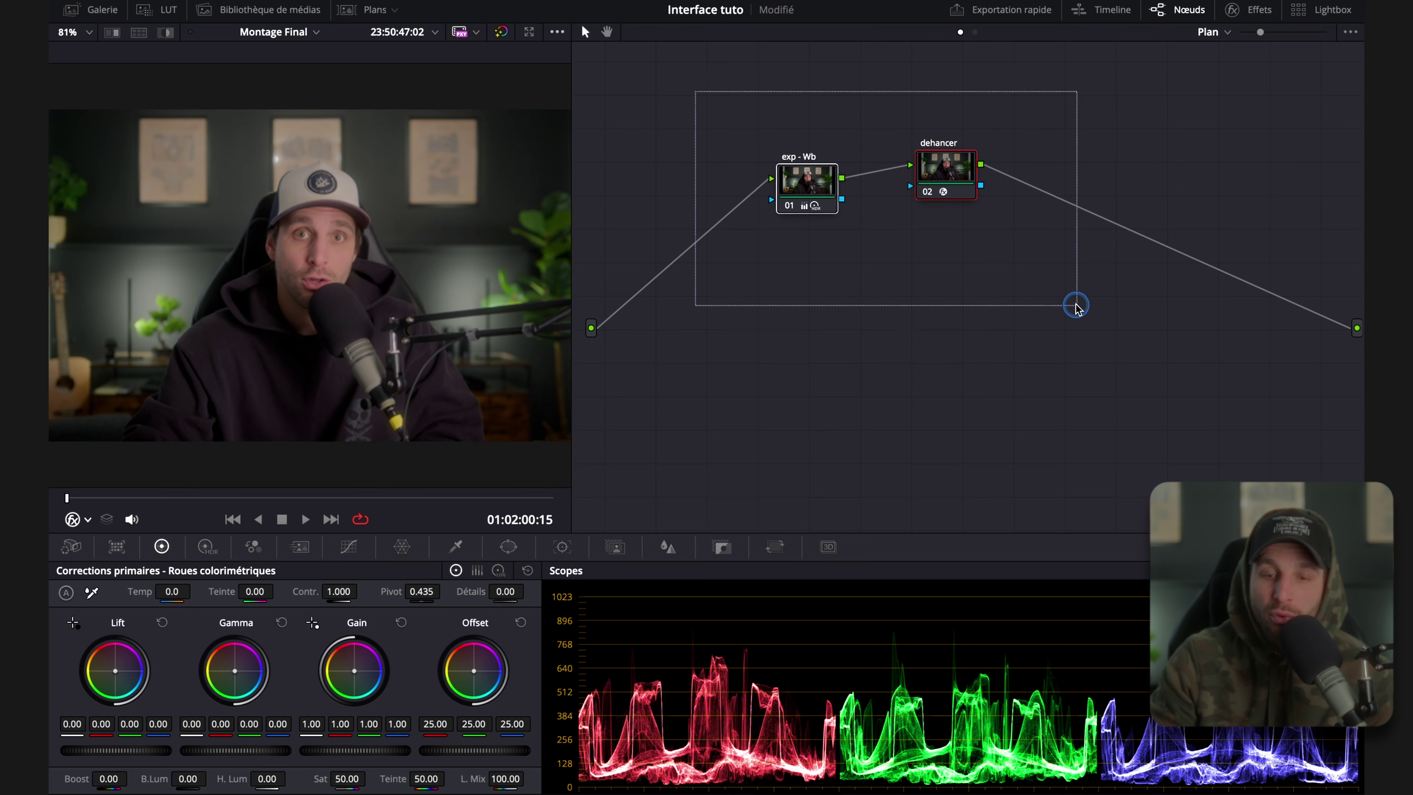
pyautogui.moveTo(968, 170)
pyautogui.mouseDown()
pyautogui.moveTo(1227, 220)
pyautogui.moveTo(856, 124)
pyautogui.mouseUp()
pyautogui.click(917, 242)
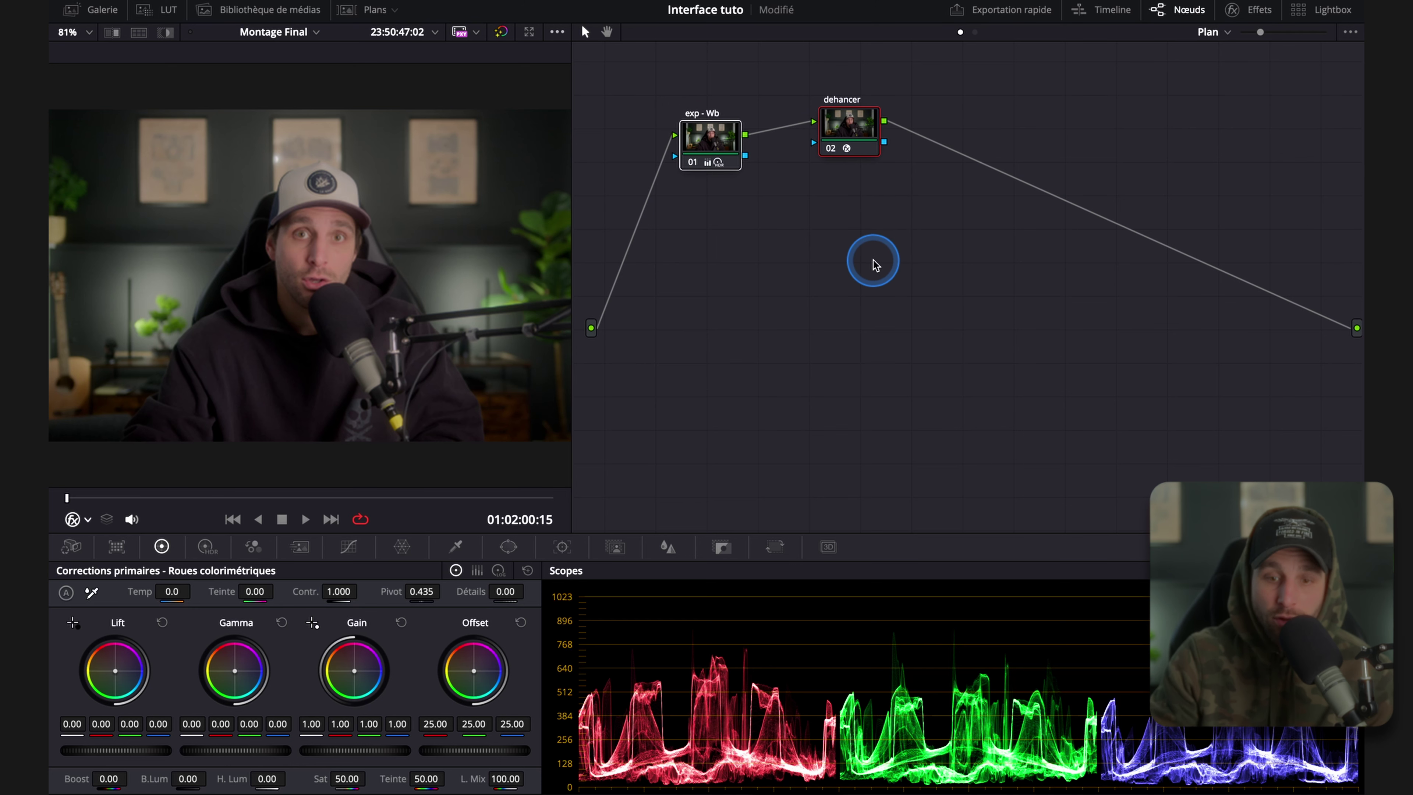
pyautogui.scroll(5, 945, 262)
pyautogui.scroll(-9, 1062, 253)
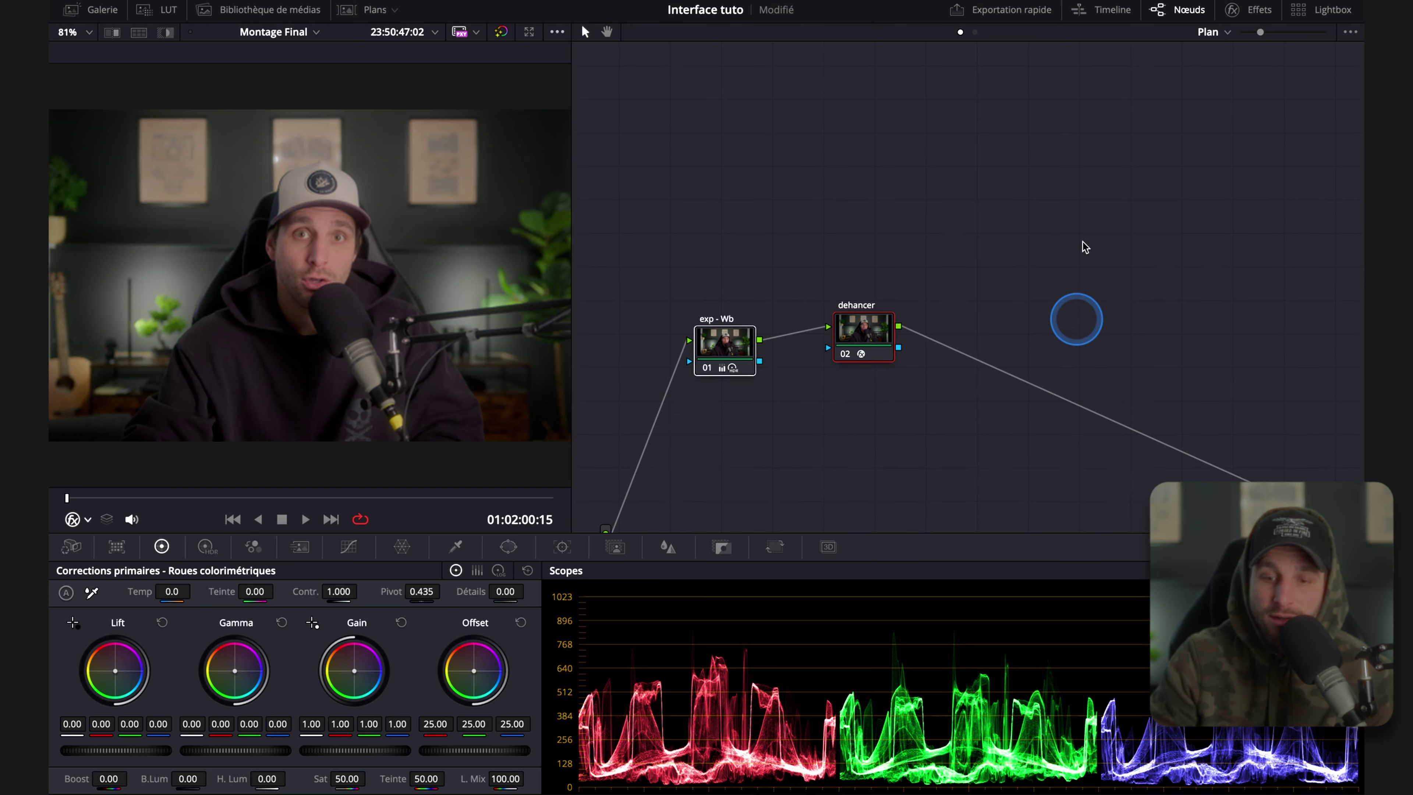
pyautogui.scroll(4, 990, 305)
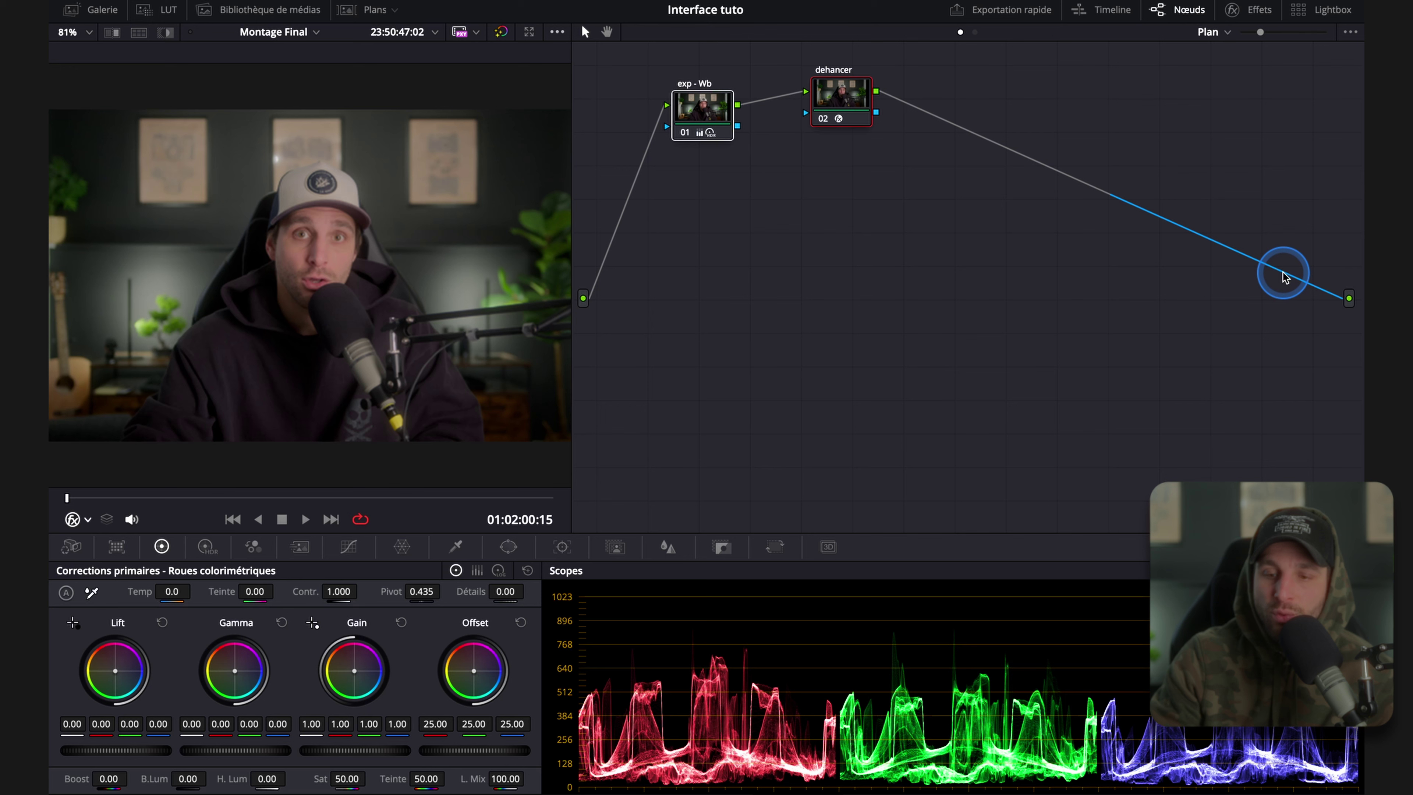
# Remove the old output link and reconnect dehancer's output to the final output.
pyautogui.press('Delete')
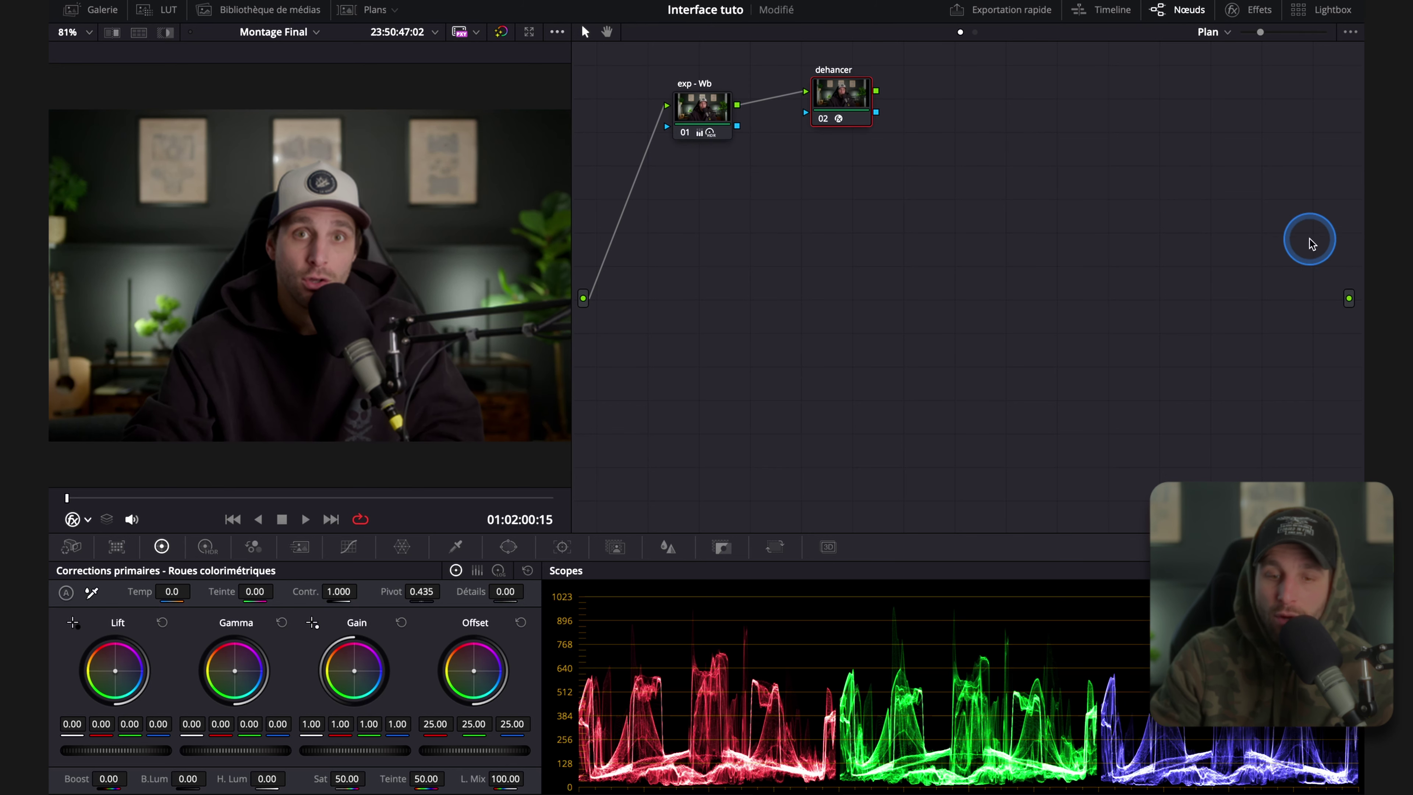
pyautogui.moveTo(705, 123); pyautogui.dragTo(720, 162)
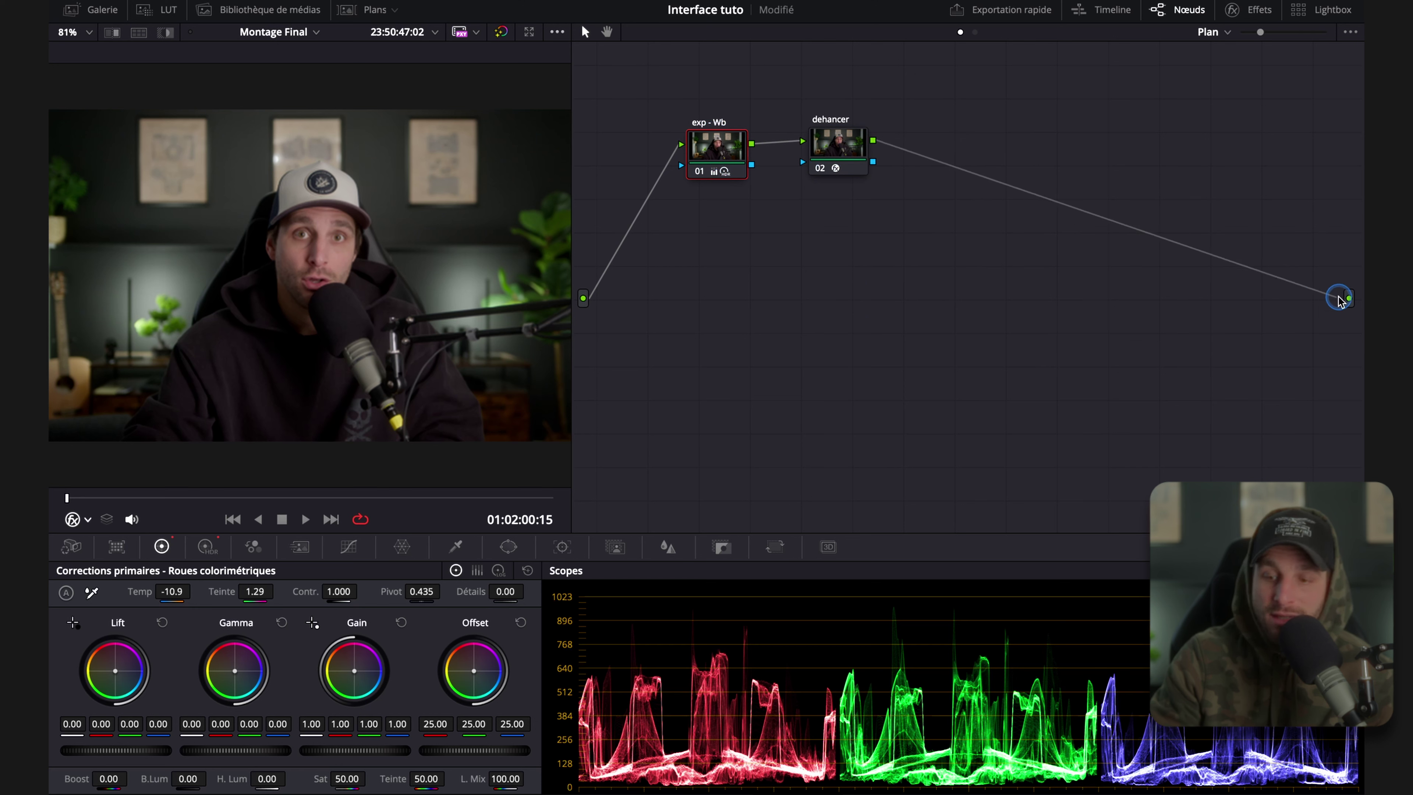
pyautogui.moveTo(1147, 191); pyautogui.dragTo(1350, 304)
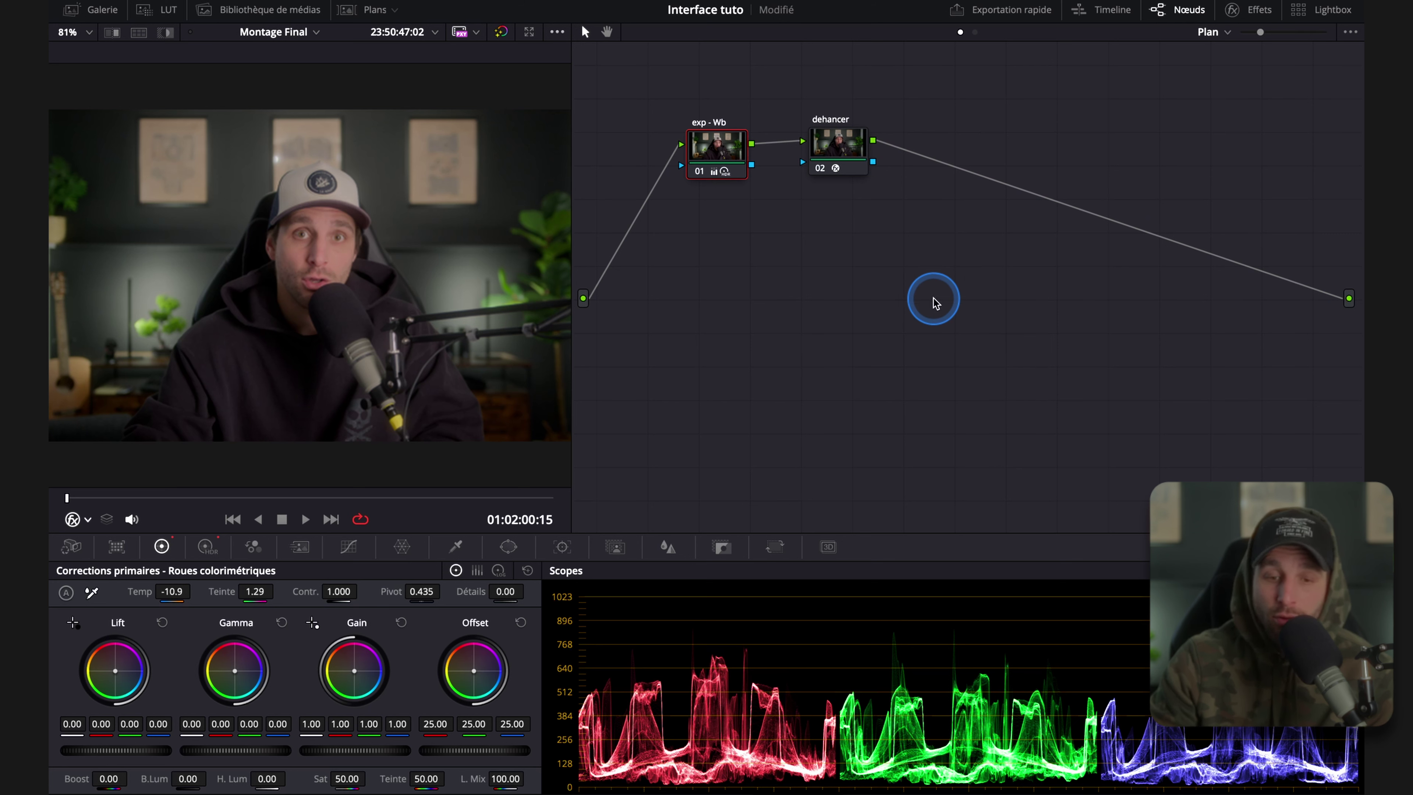
# Add serial node 03 after dehancer with Alt+S and move it right in the chain.
pyautogui.click(837, 162)
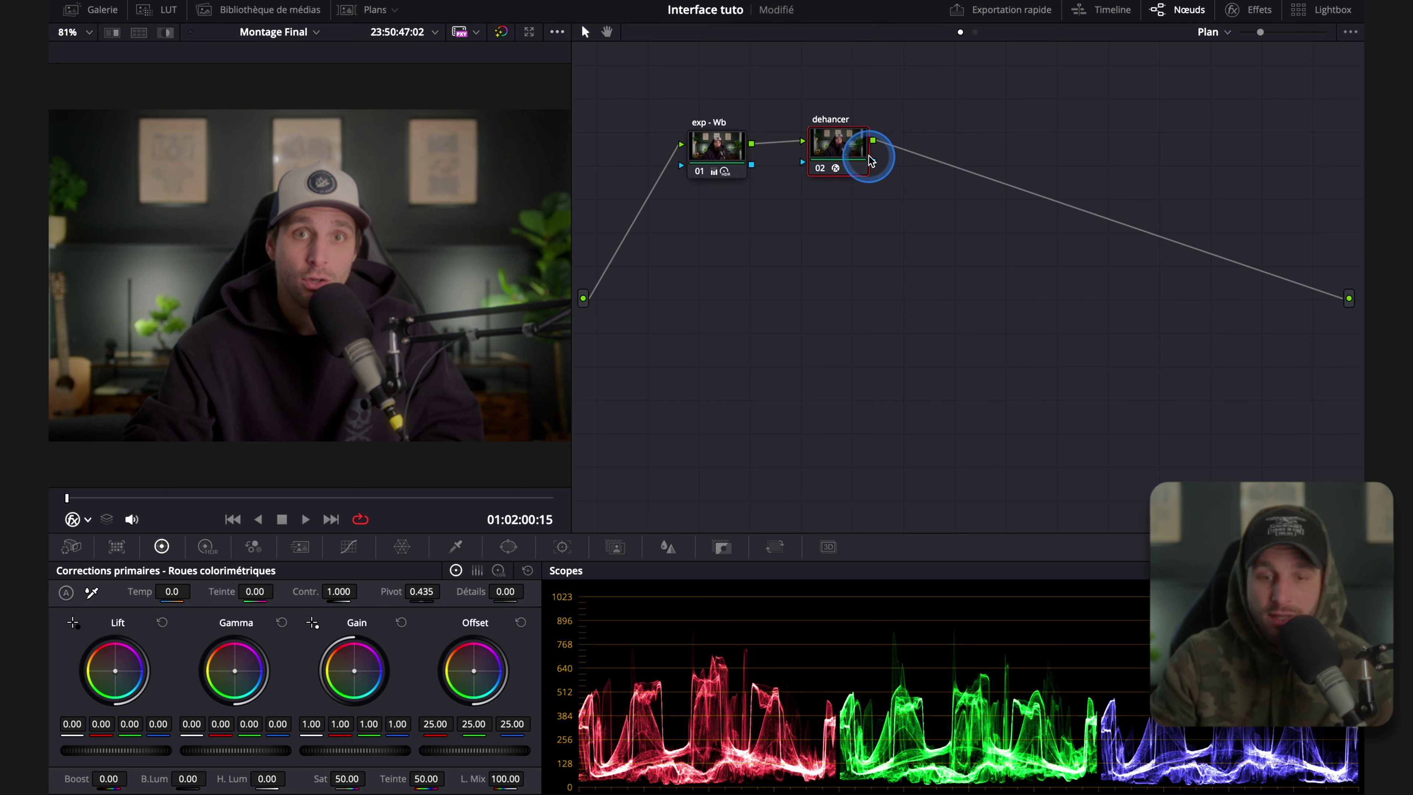
pyautogui.hotkey('alt', 's')
pyautogui.moveTo(923, 139)
pyautogui.mouseDown()
pyautogui.moveTo(975, 137)
pyautogui.moveTo(957, 146)
pyautogui.mouseUp()
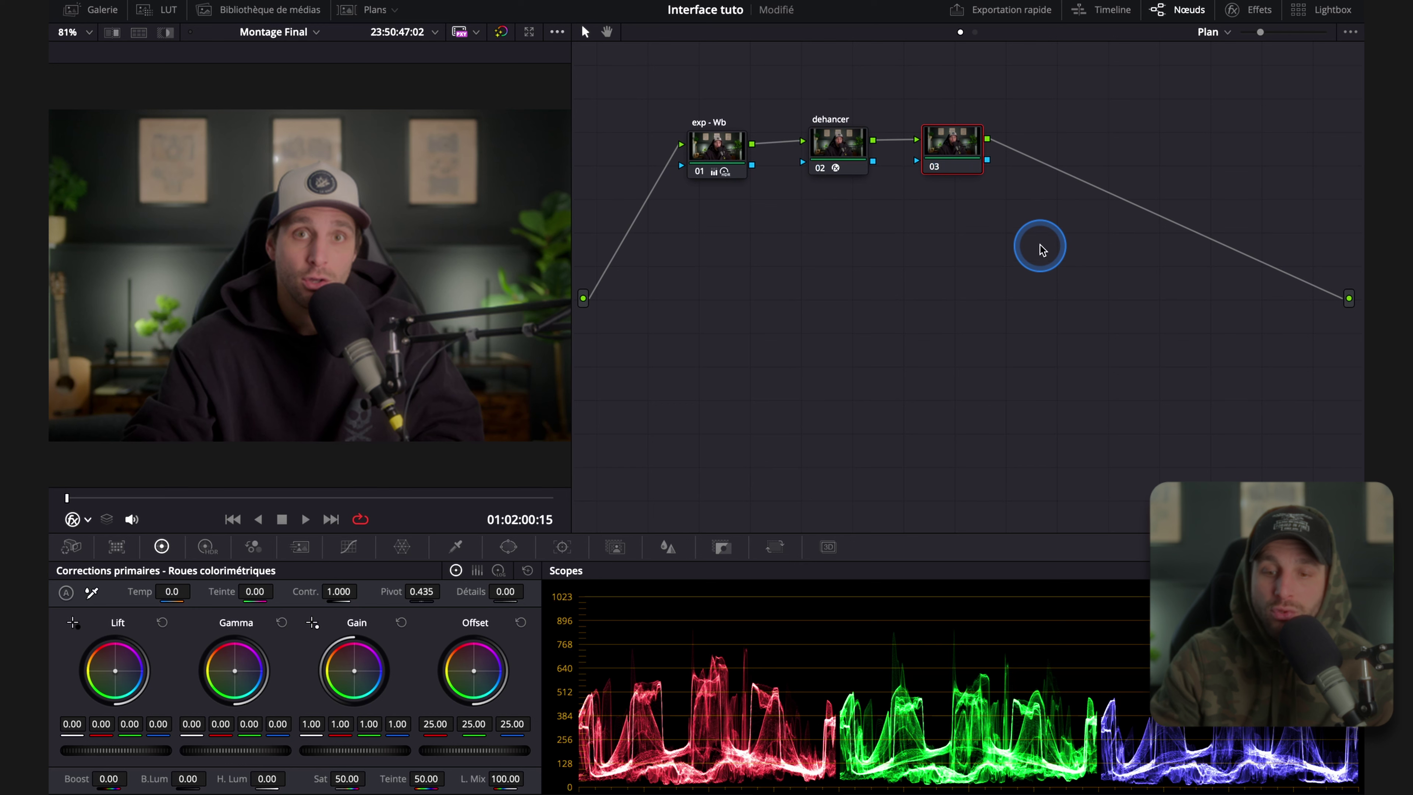
# Look at the node graph's Ajouter un nœud menu without adding anything, then widen the viewer.
pyautogui.rightClick(1038, 190)
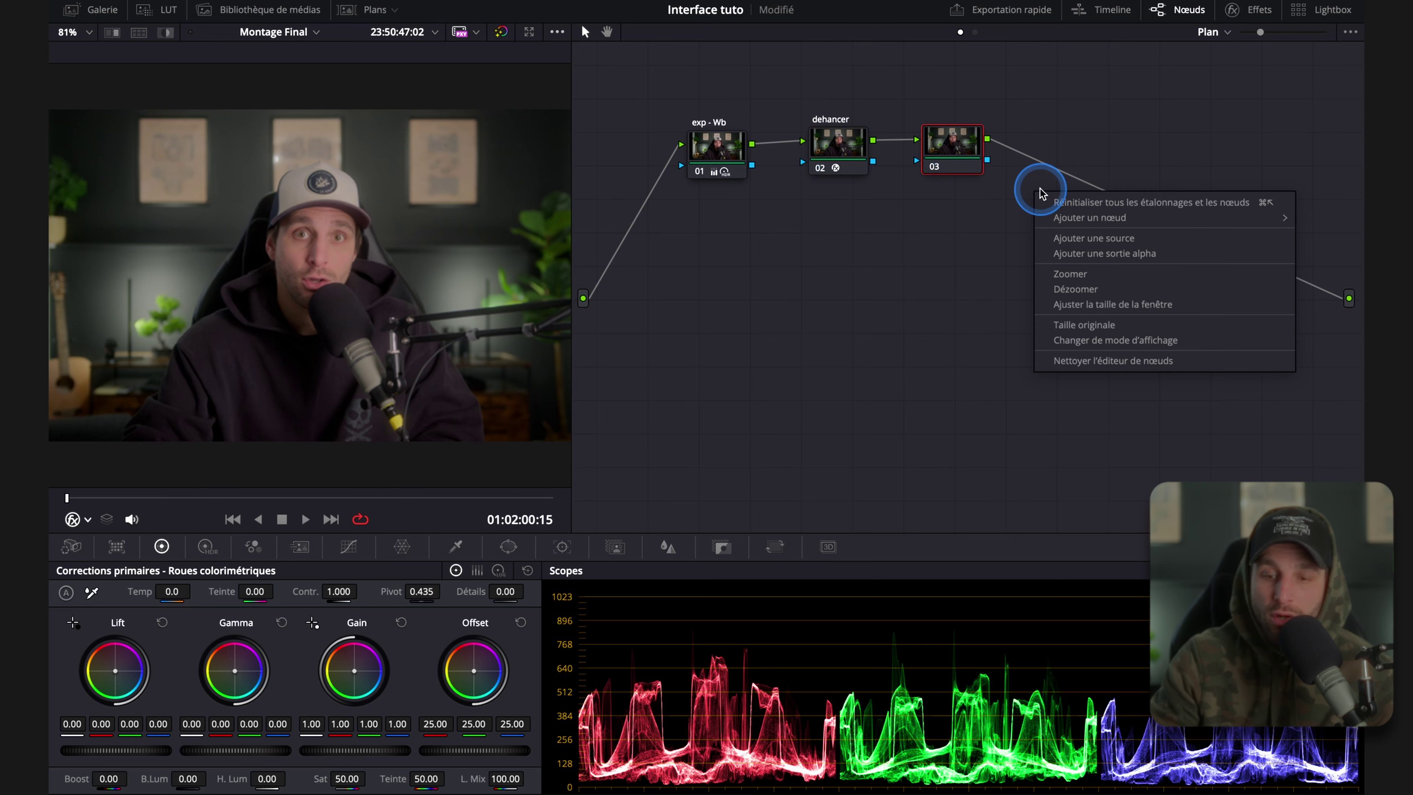
pyautogui.moveTo(1063, 217)
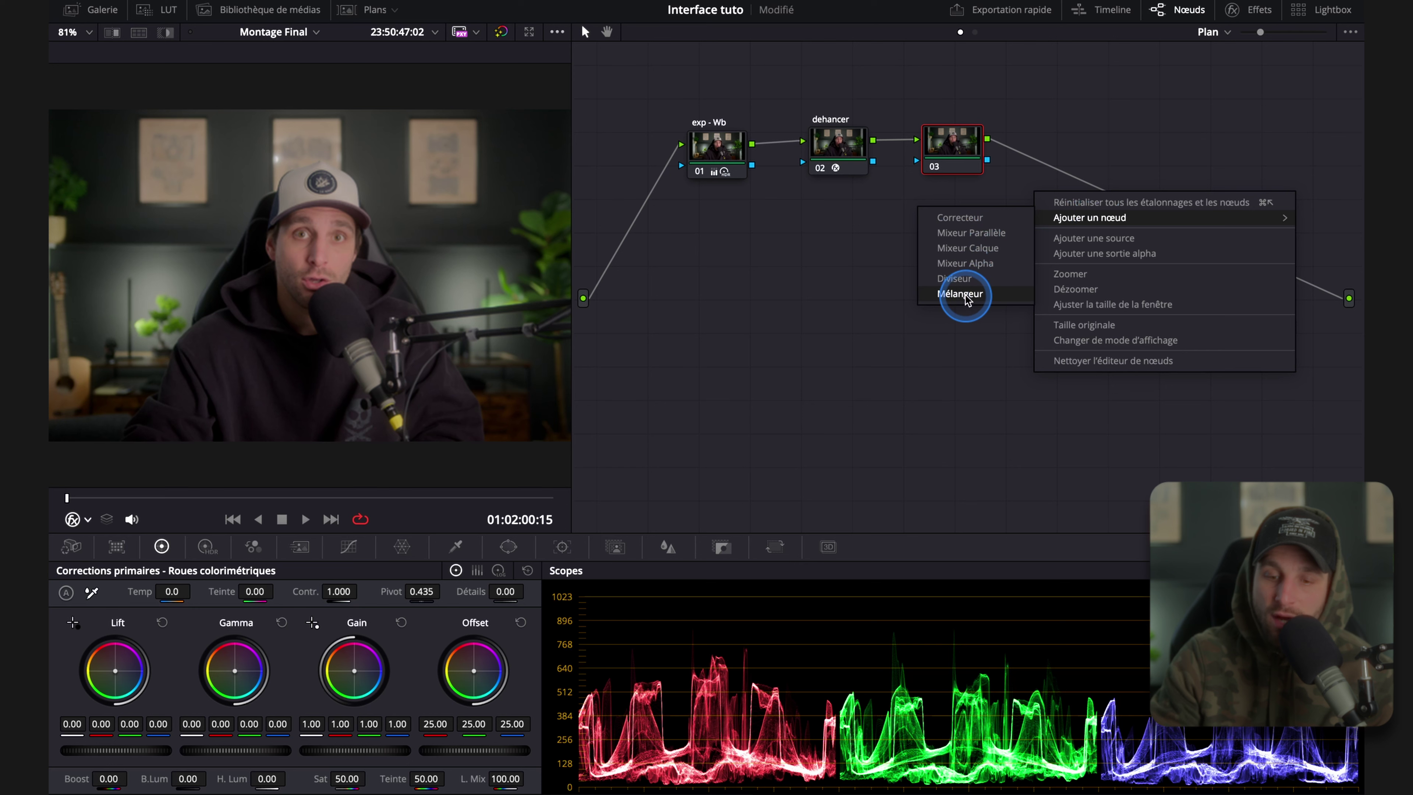
pyautogui.click(1063, 133)
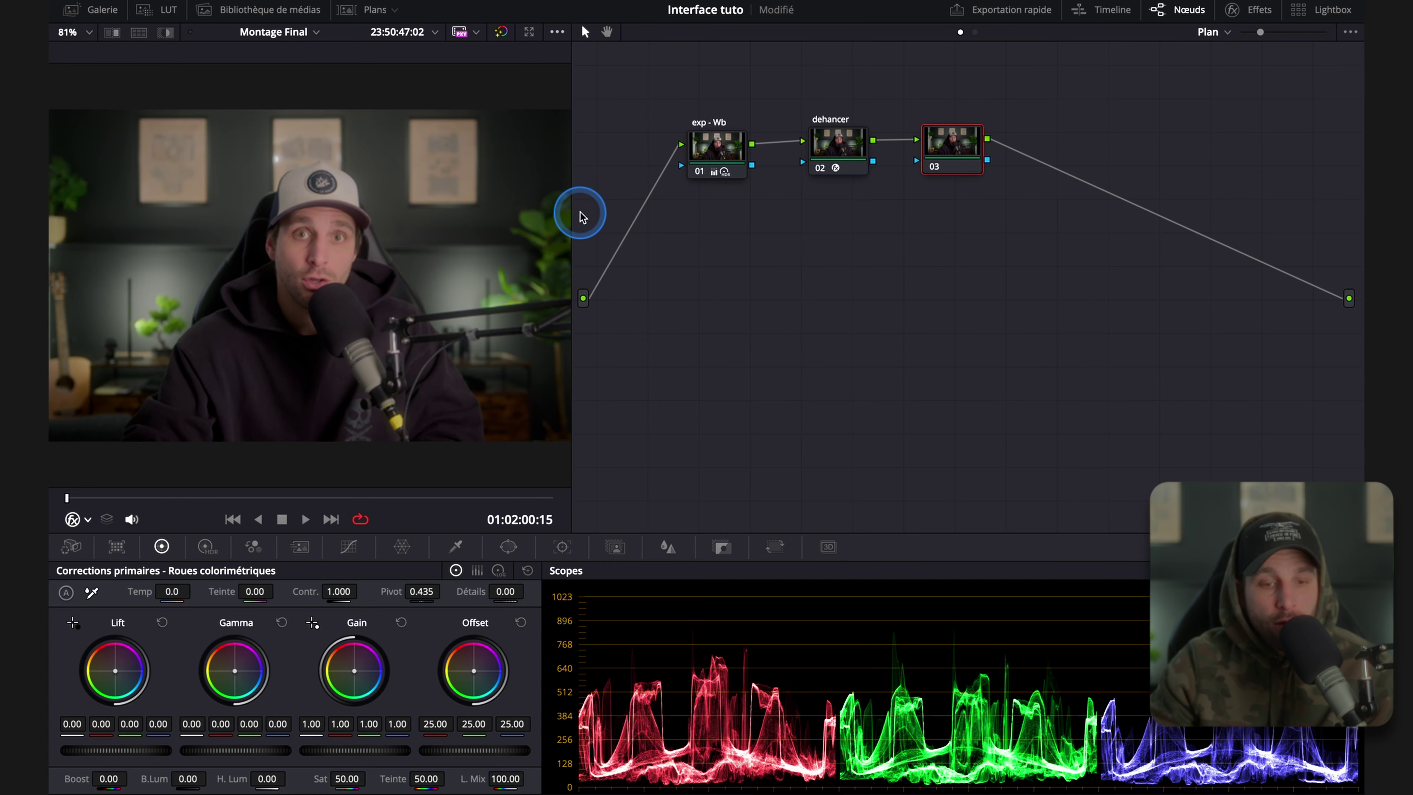
pyautogui.moveTo(572, 219); pyautogui.dragTo(916, 222)
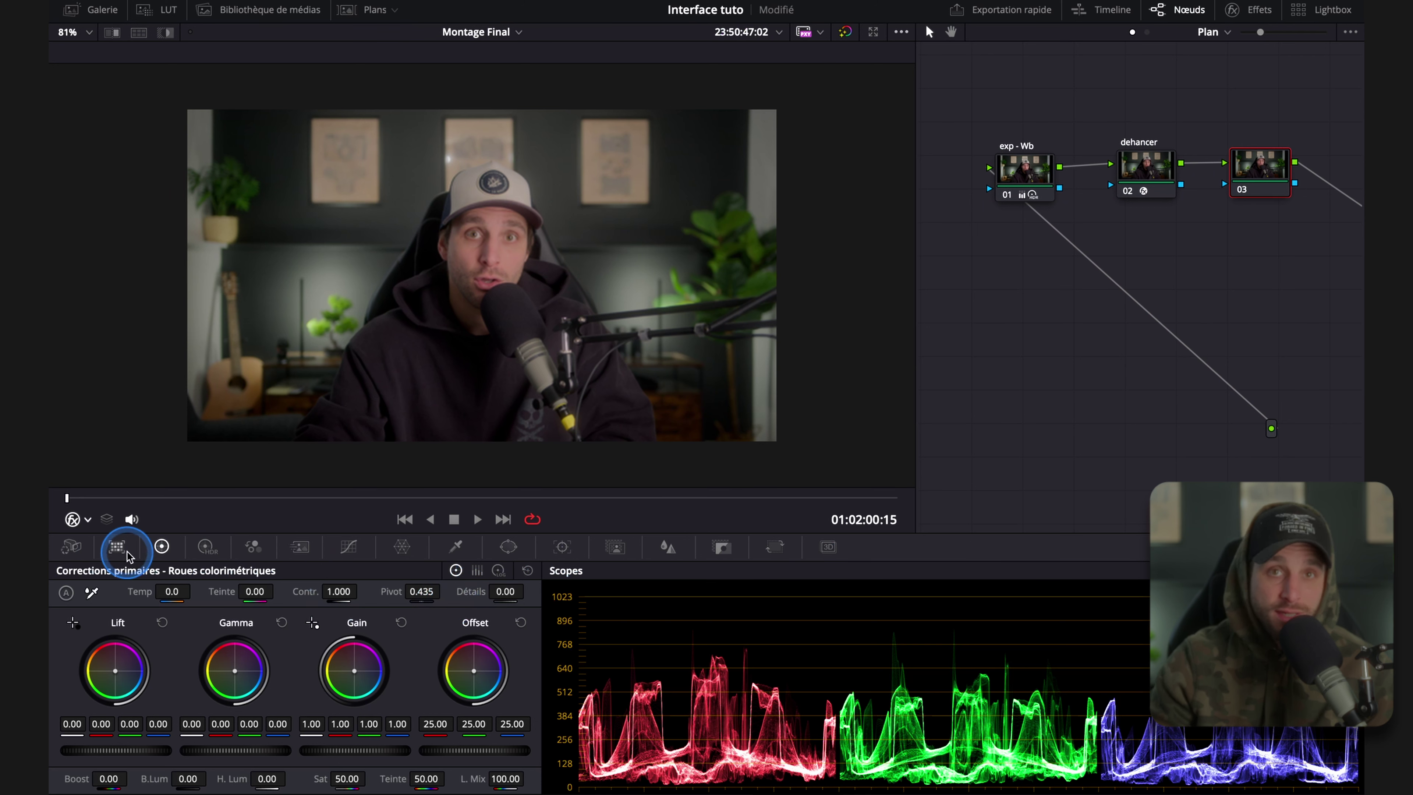
# Check the clip's Camera RAW settings, then return to the primary colour wheels.
pyautogui.click(73, 550)
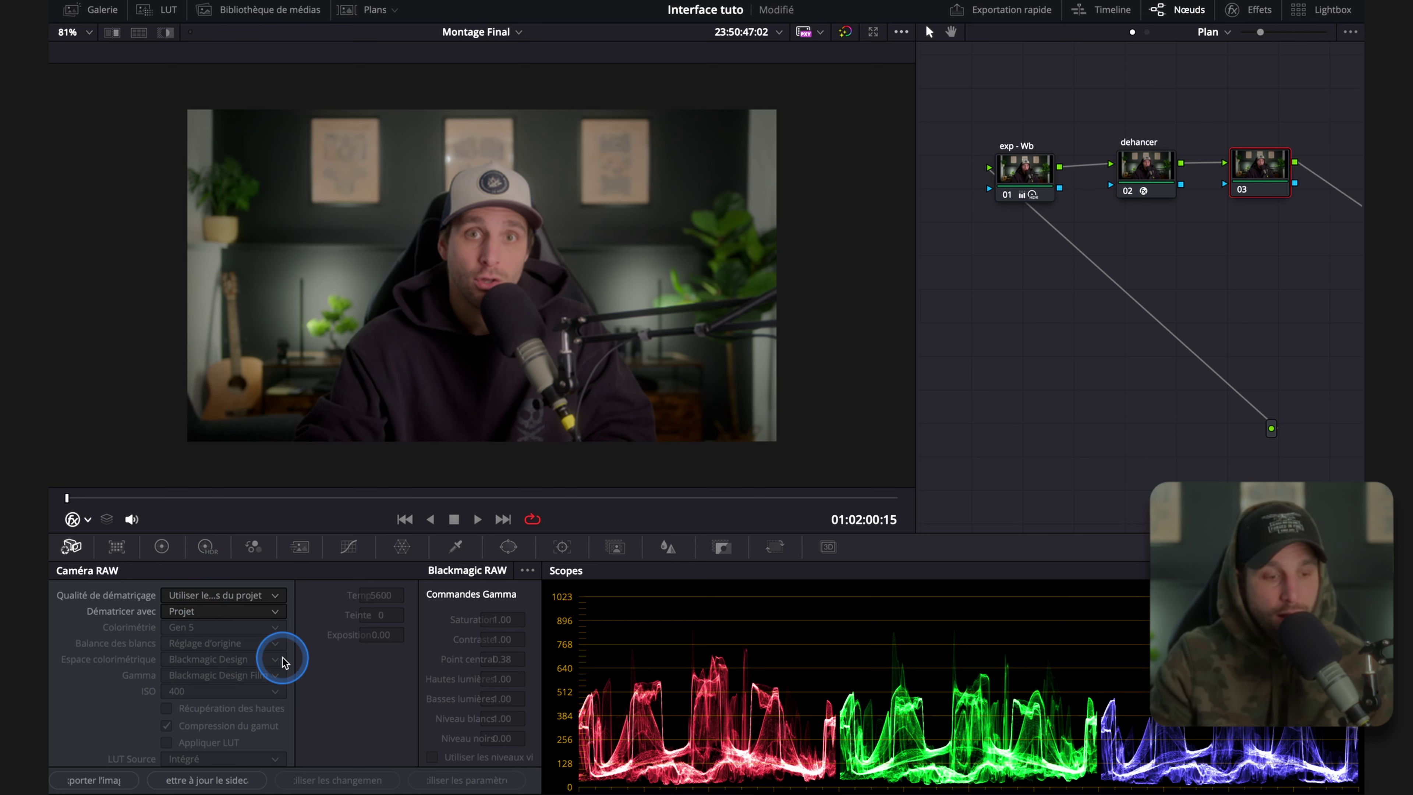
pyautogui.click(161, 546)
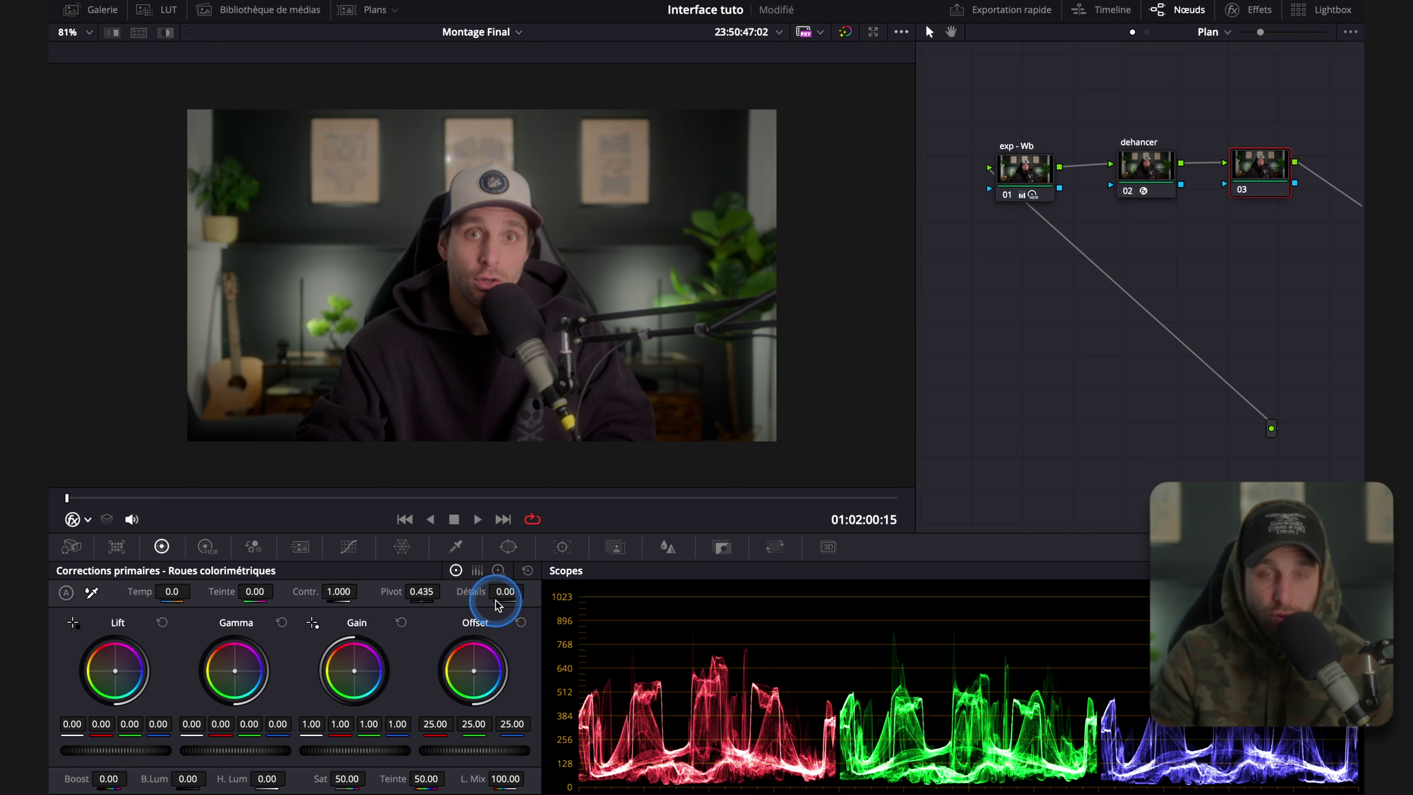
# View the Log wheels, return to Lift/Gamma/Gain, then show the HDR wheels and Motion Effects.
pyautogui.click(498, 570)
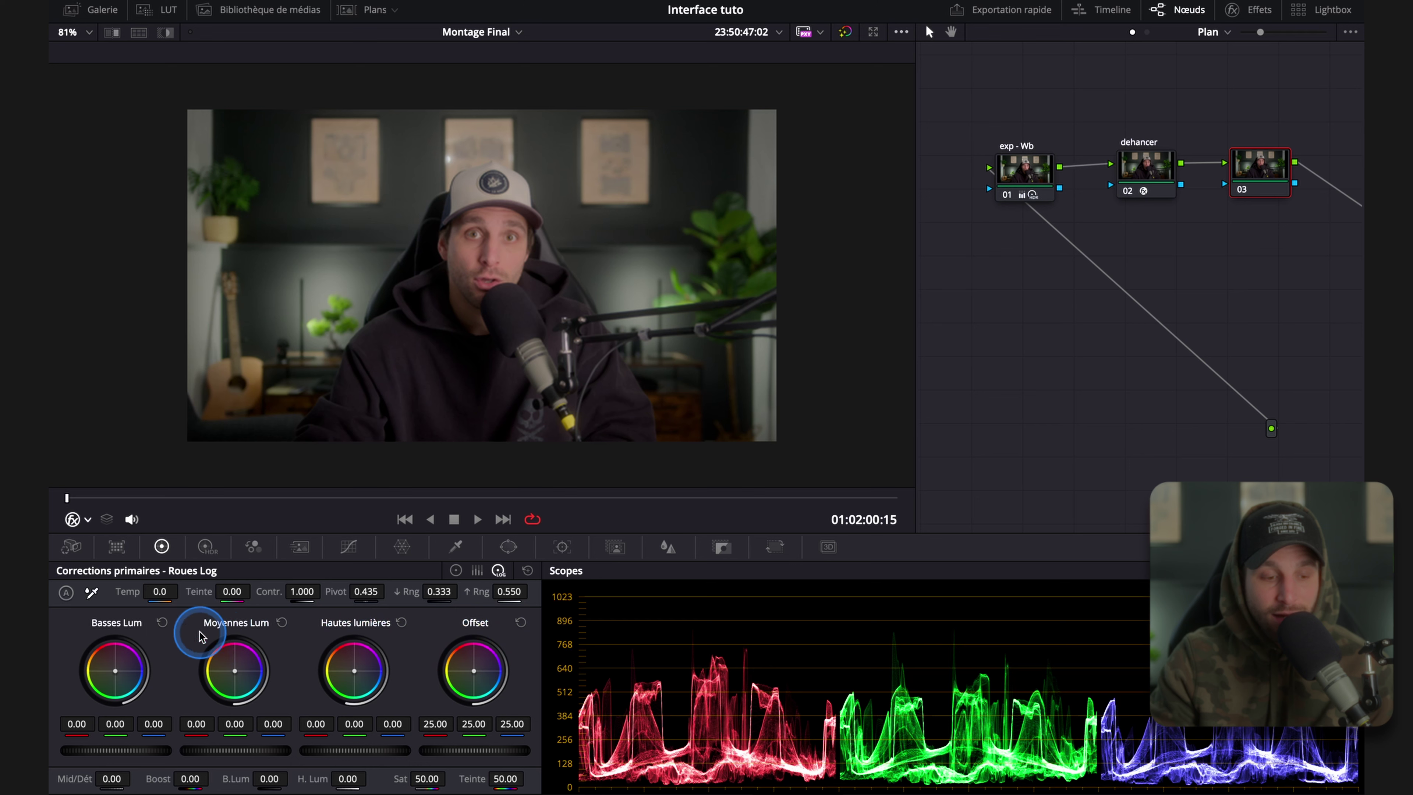
pyautogui.click(456, 574)
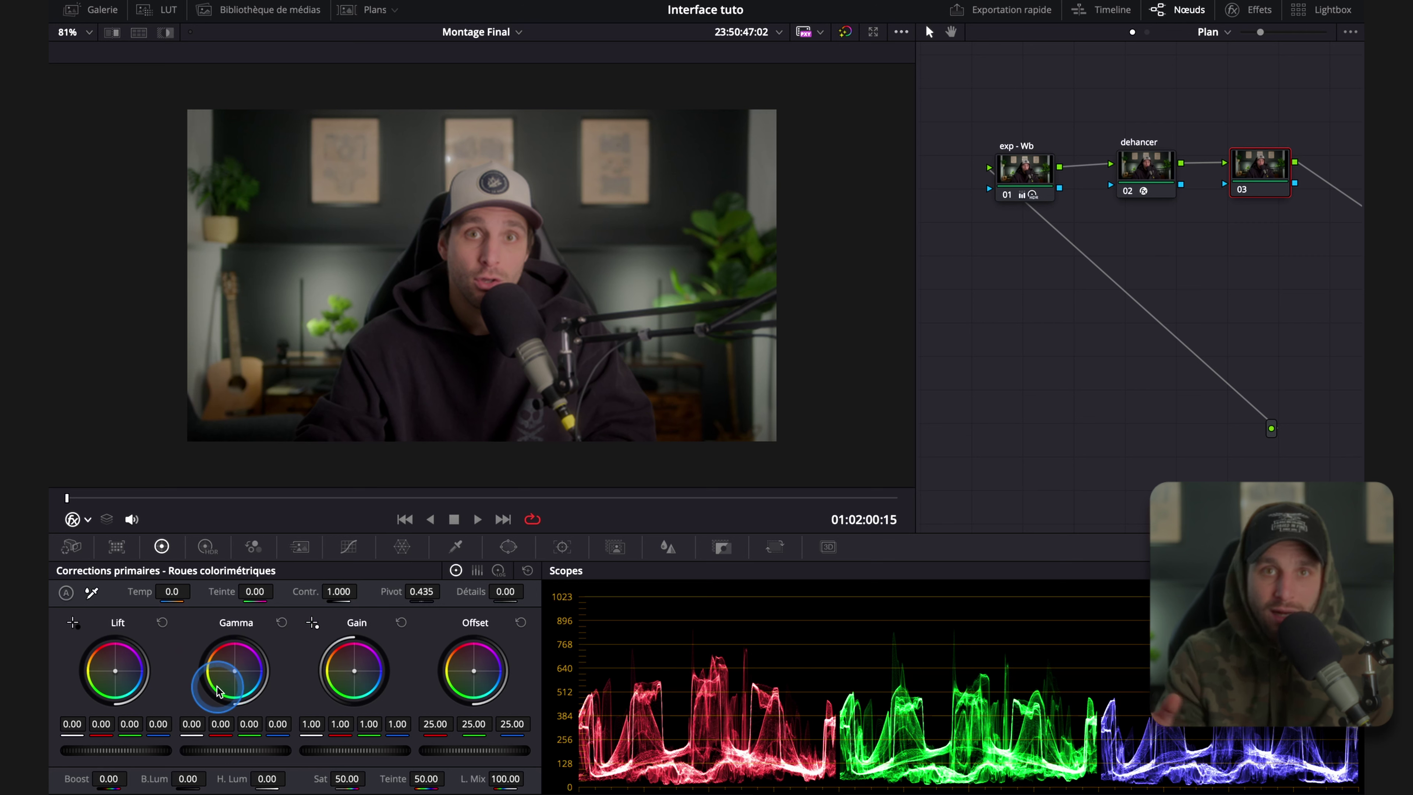
pyautogui.click(206, 548)
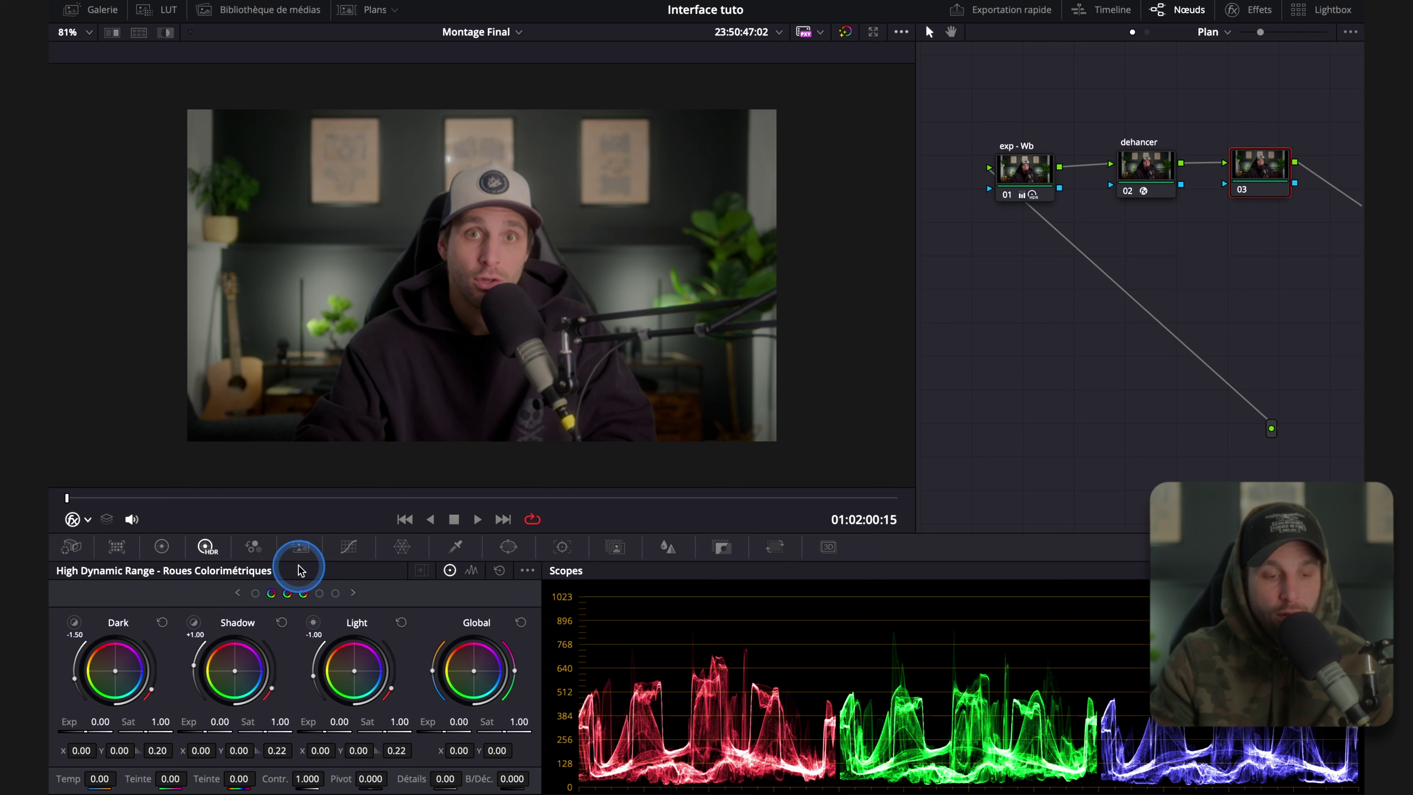
pyautogui.click(301, 547)
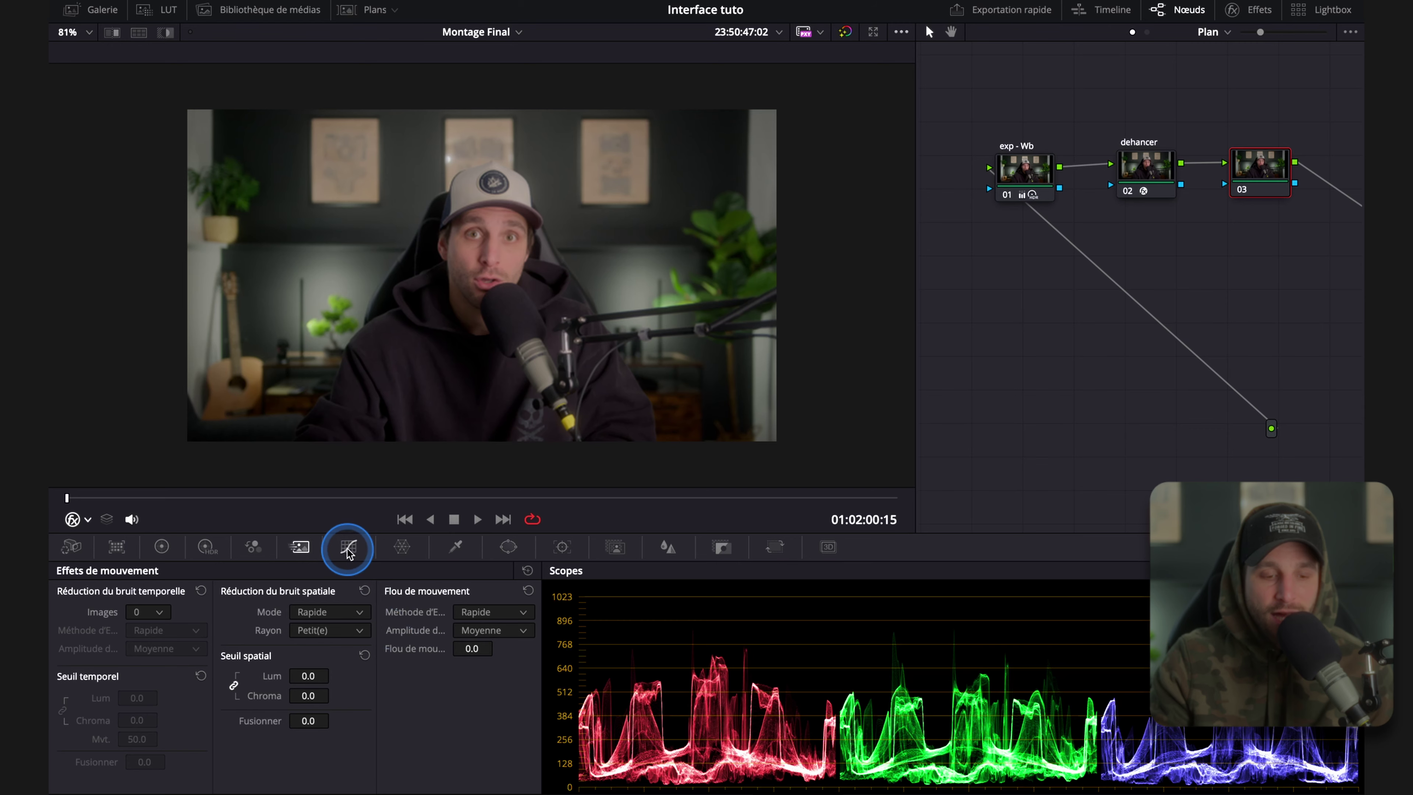
# Open the Custom Curves palette on node 03 and display the Hue vs Hue curve.
pyautogui.click(348, 546)
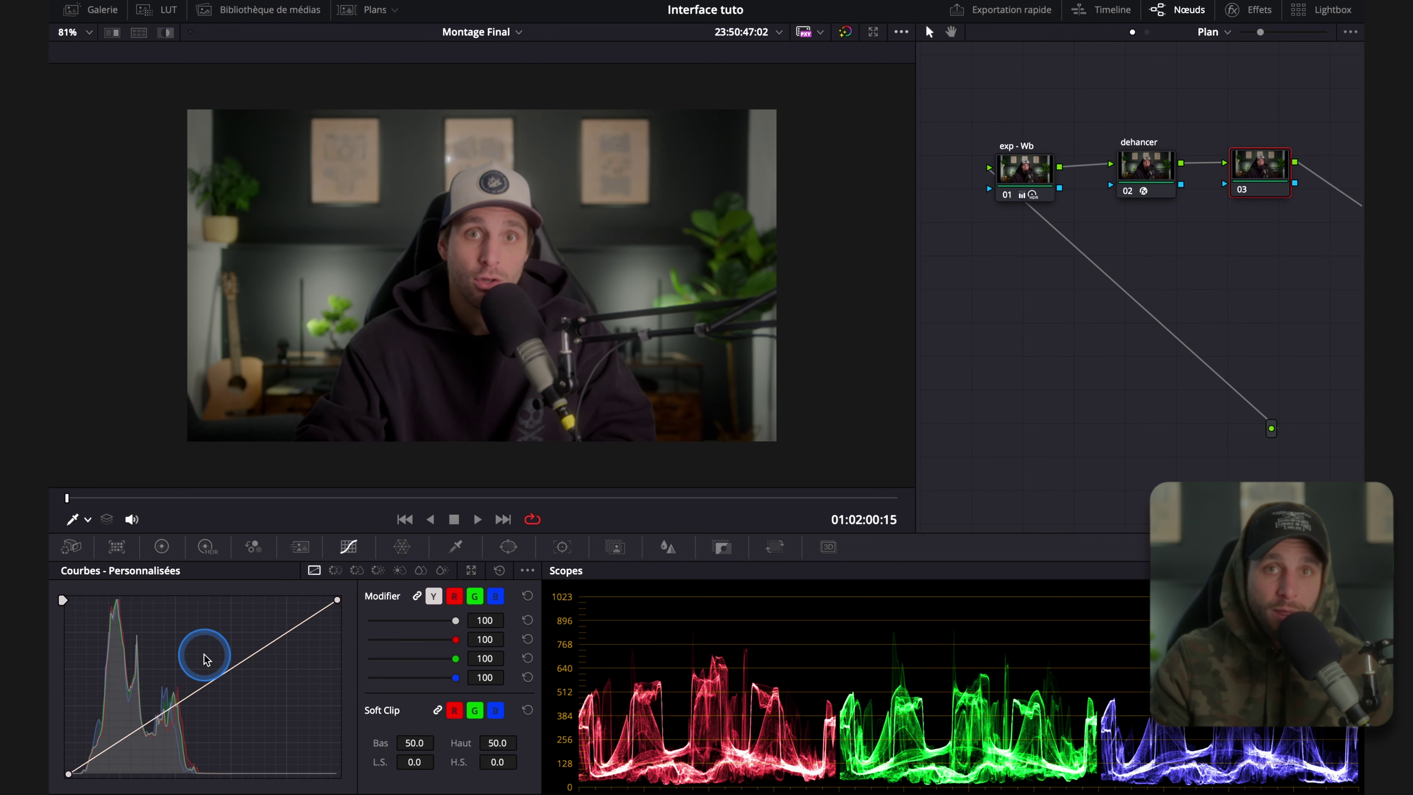
pyautogui.click(335, 570)
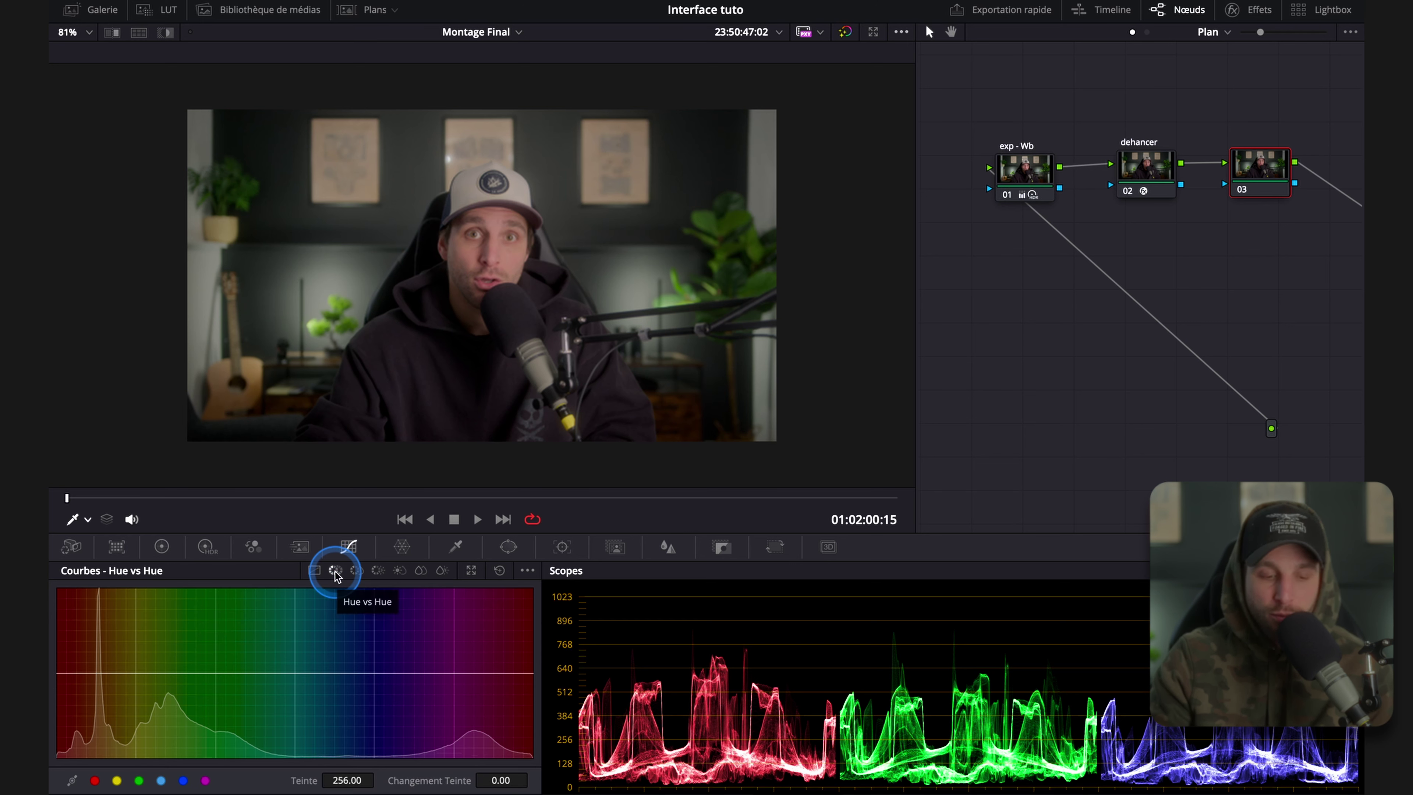
# Show the Hue vs Sat and Sat vs Lum curves, then the Color Warper hue–saturation mesh.
pyautogui.click(357, 572)
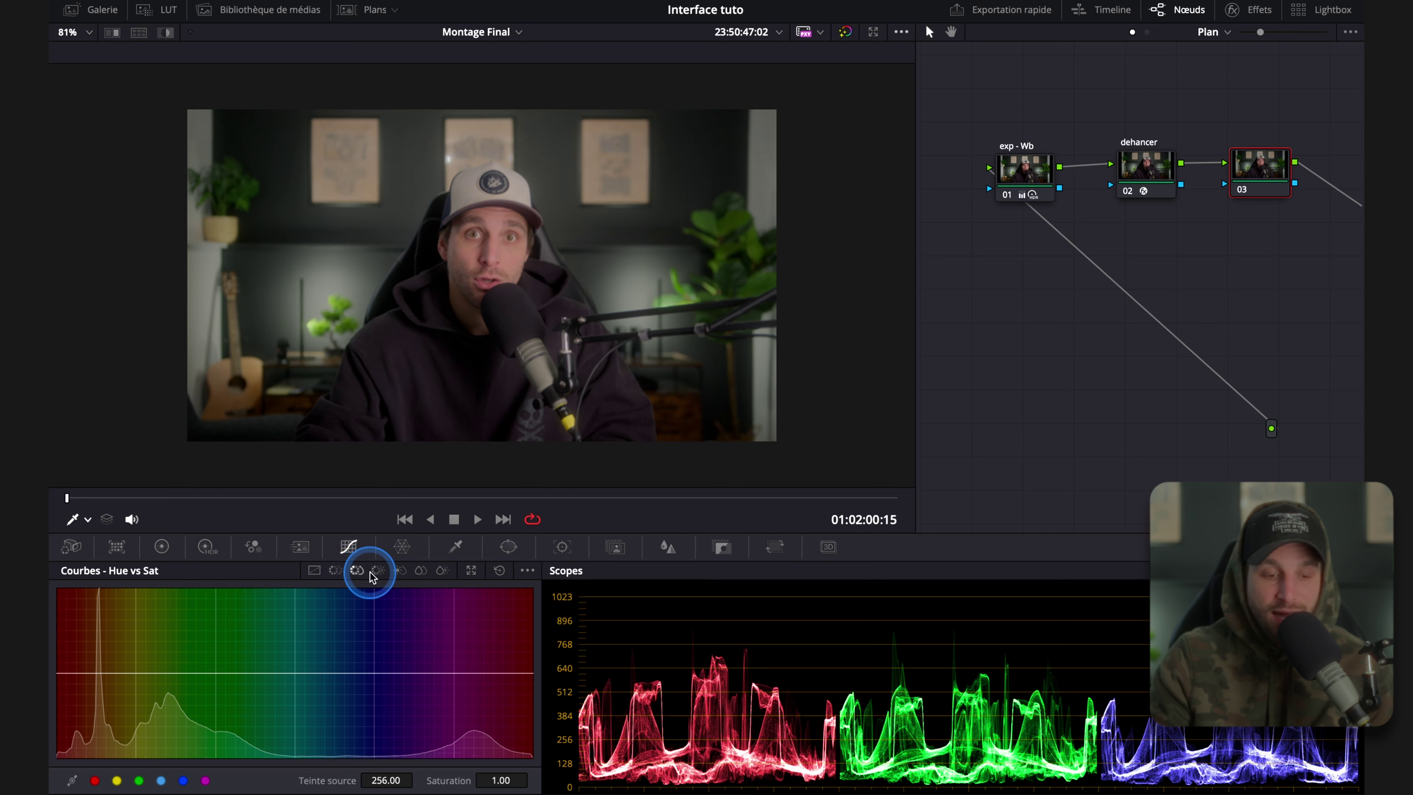
pyautogui.click(440, 572)
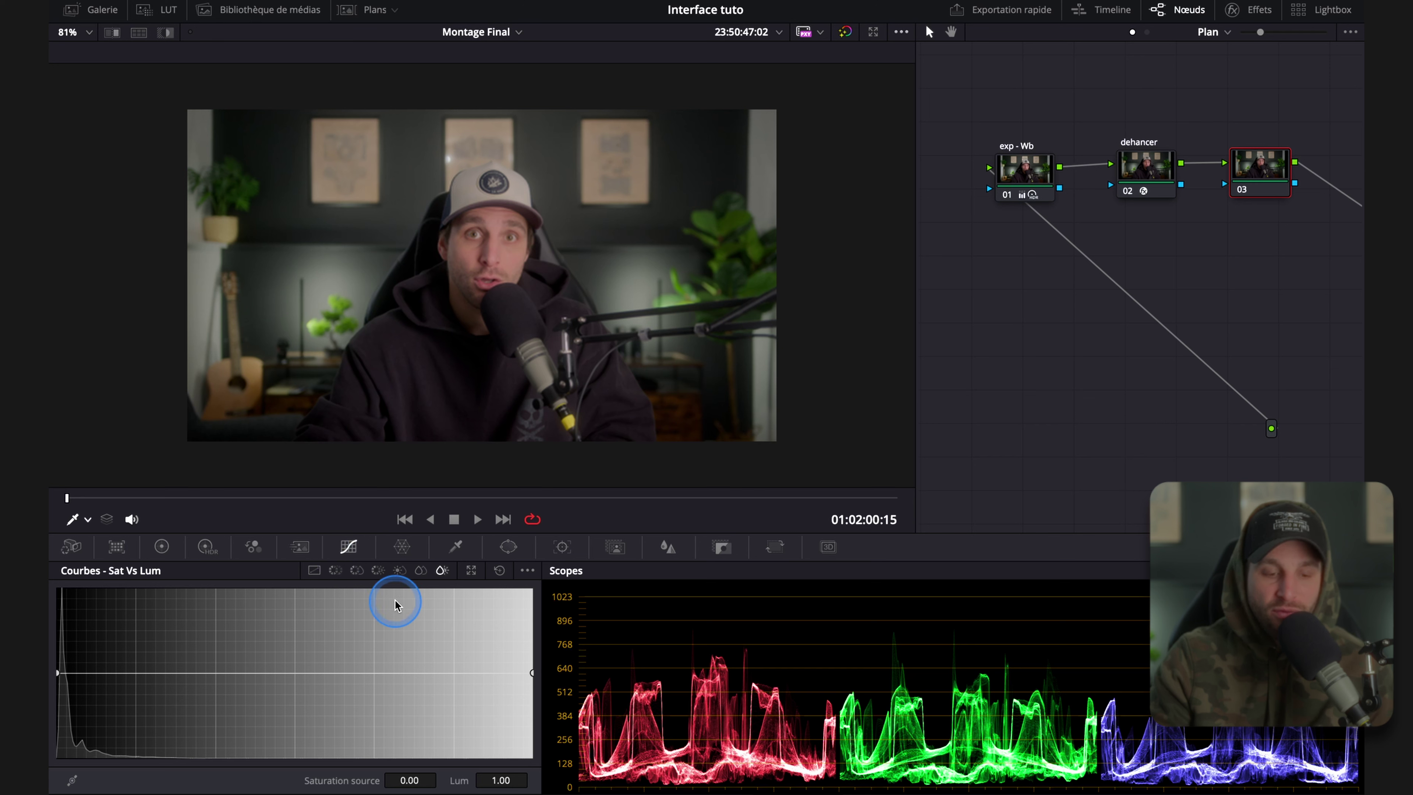
pyautogui.click(403, 547)
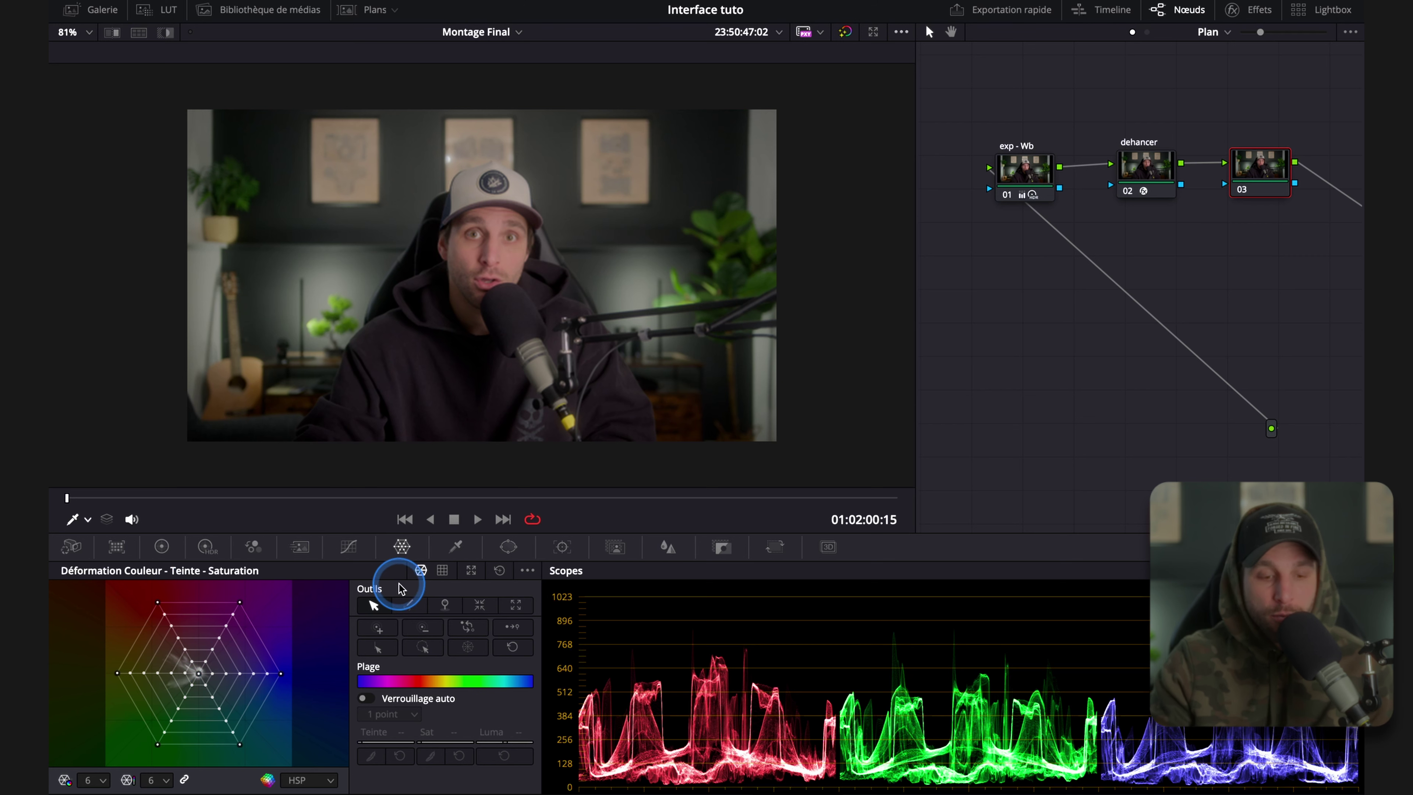
# Look at the HSL qualifier, then display the Power Window shapes and scroll through them.
pyautogui.click(458, 549)
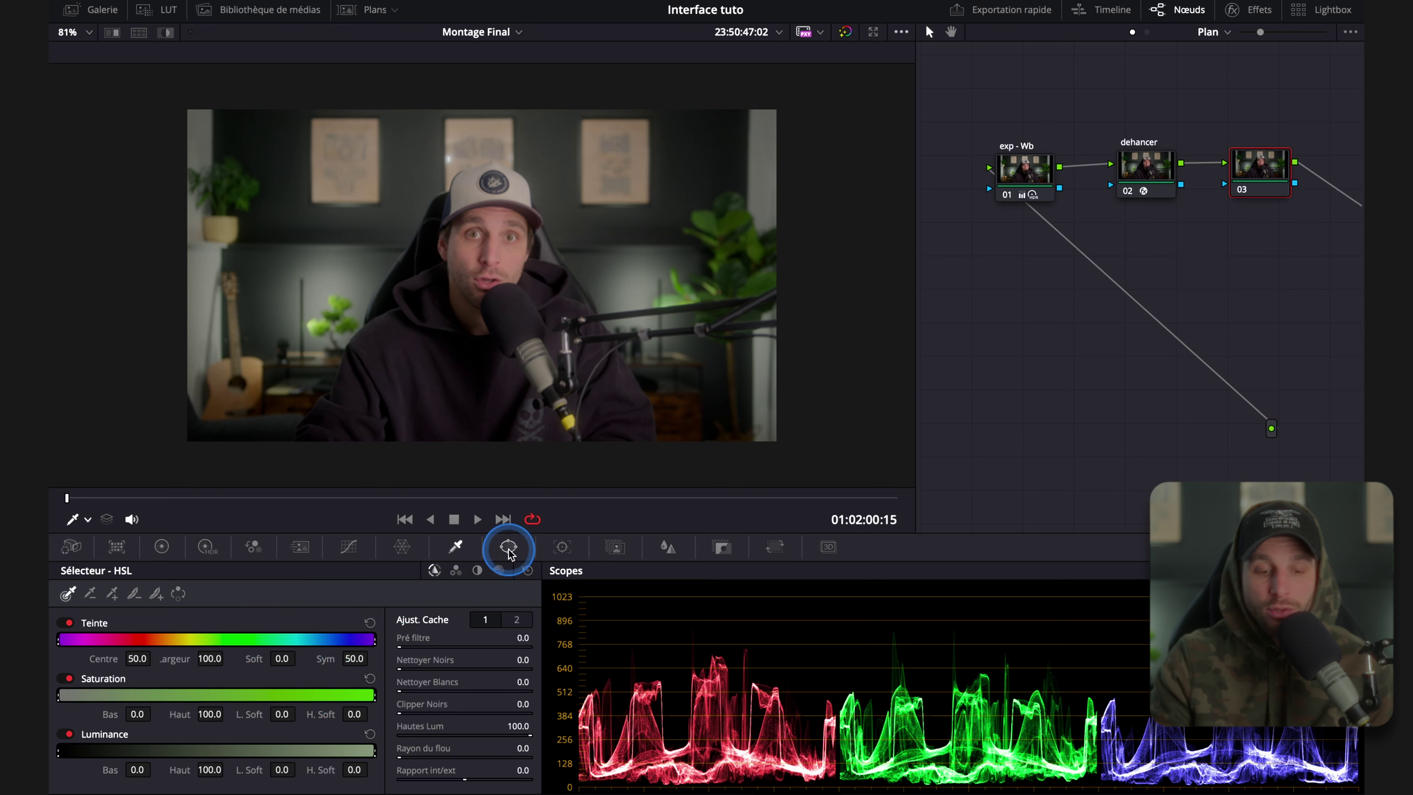
pyautogui.click(508, 547)
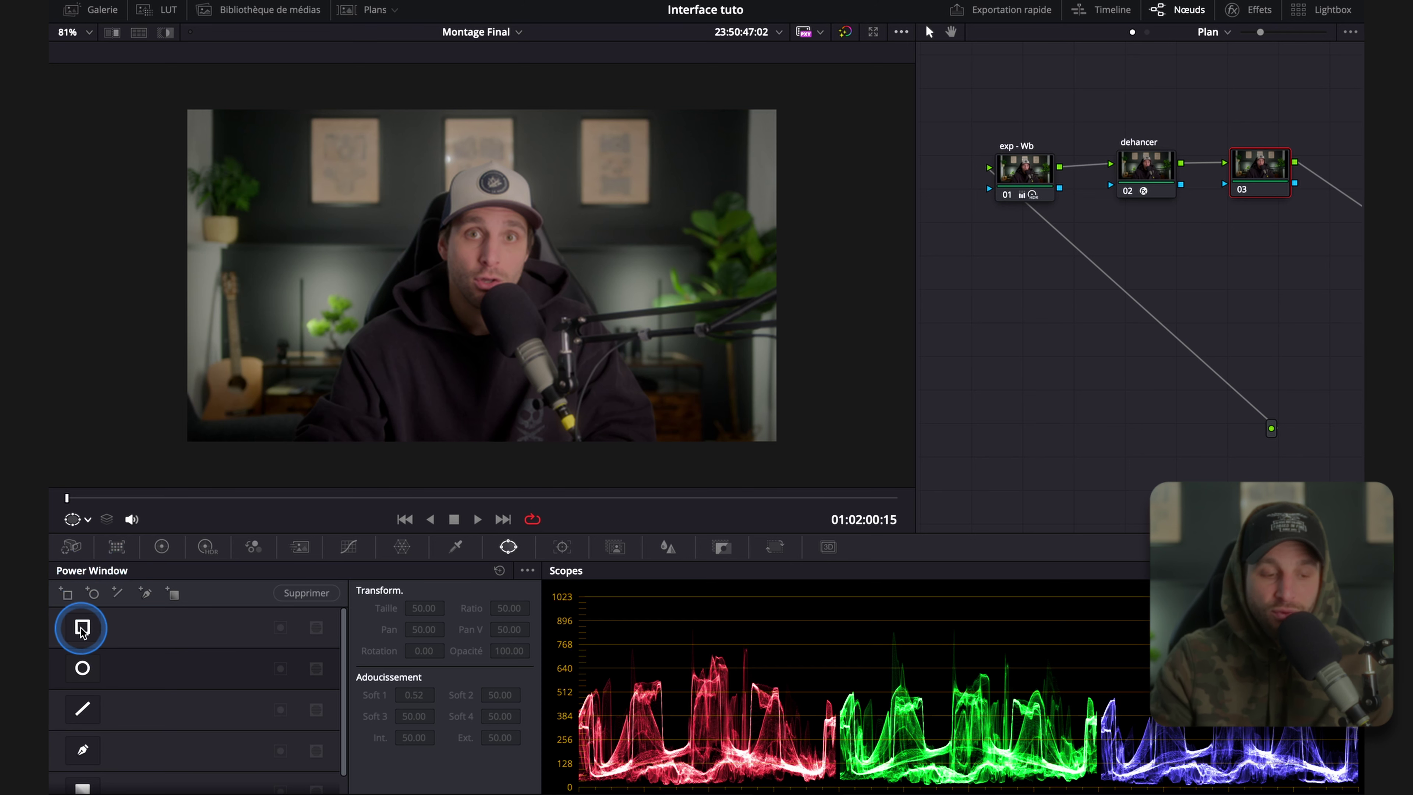
pyautogui.scroll(-1, 86, 671)
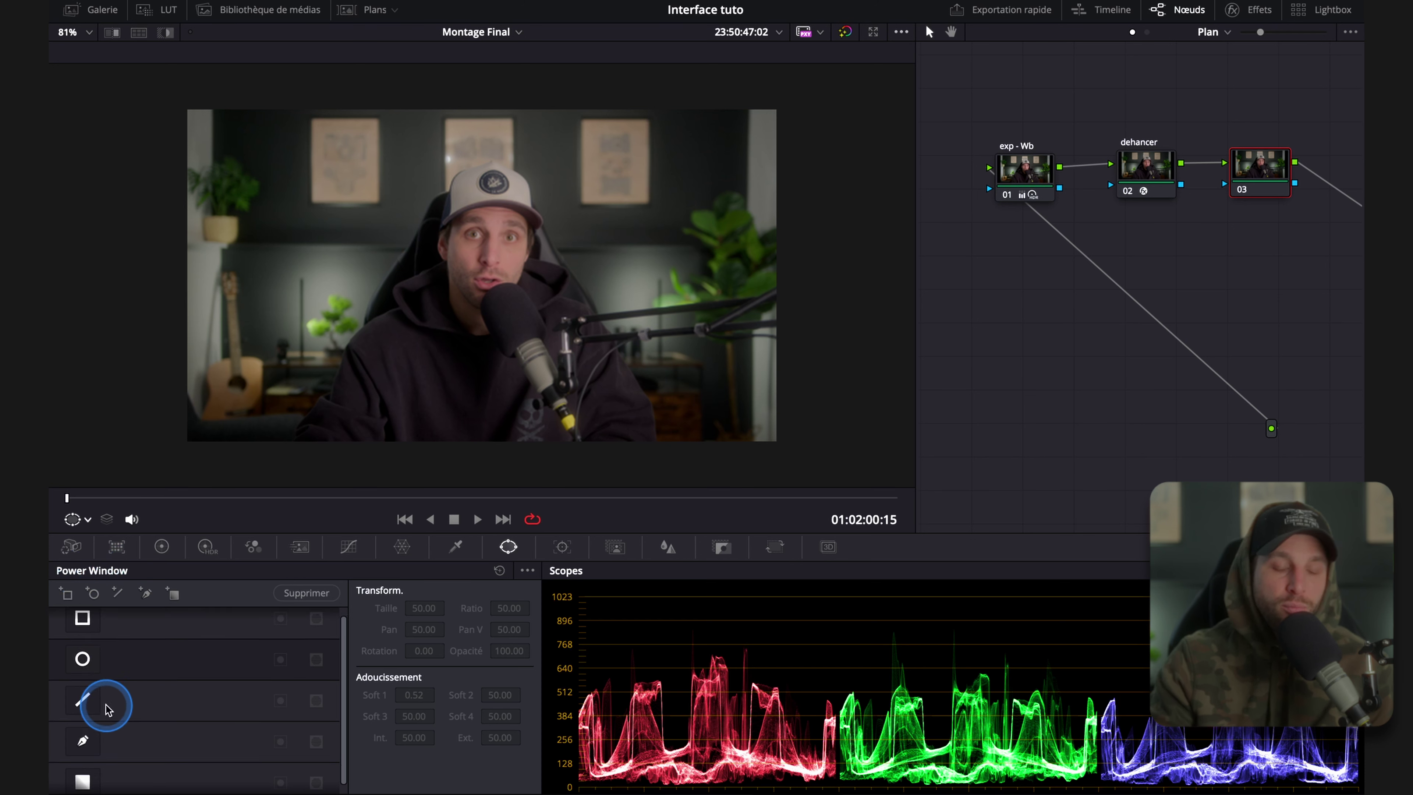
# Open the power-window Tracker palette and switch tracking to Image (Frame) mode.
pyautogui.scroll(-1, 108, 713)
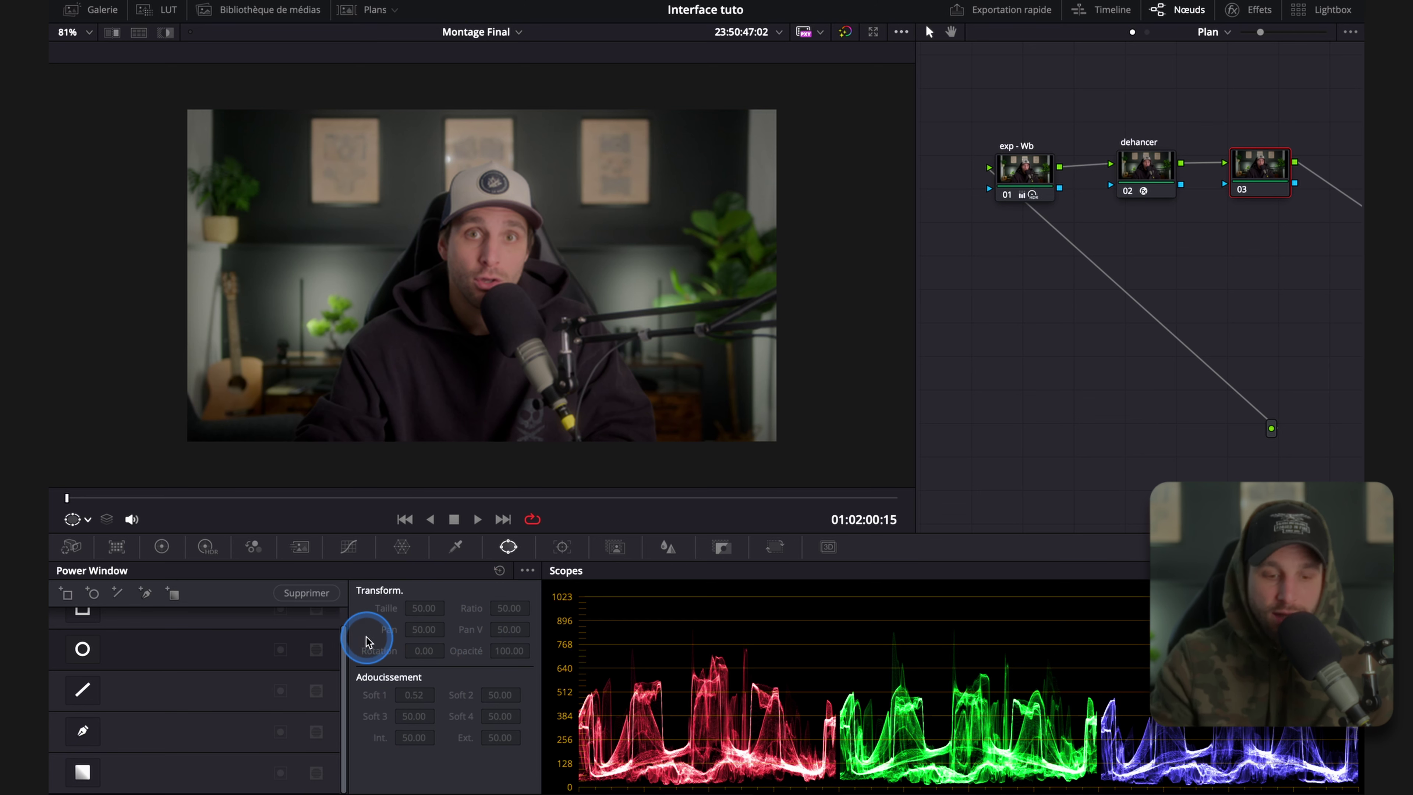
pyautogui.click(561, 548)
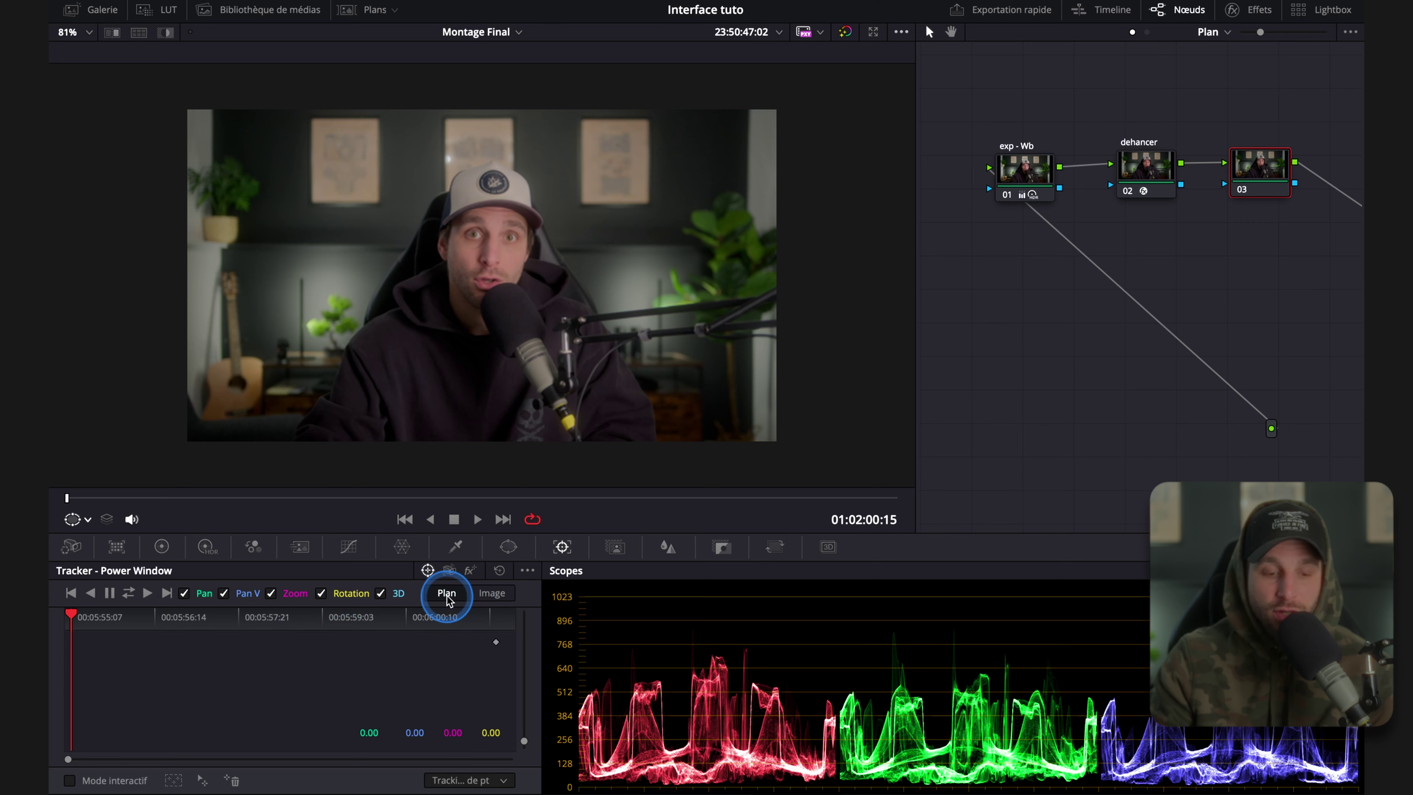
pyautogui.click(492, 593)
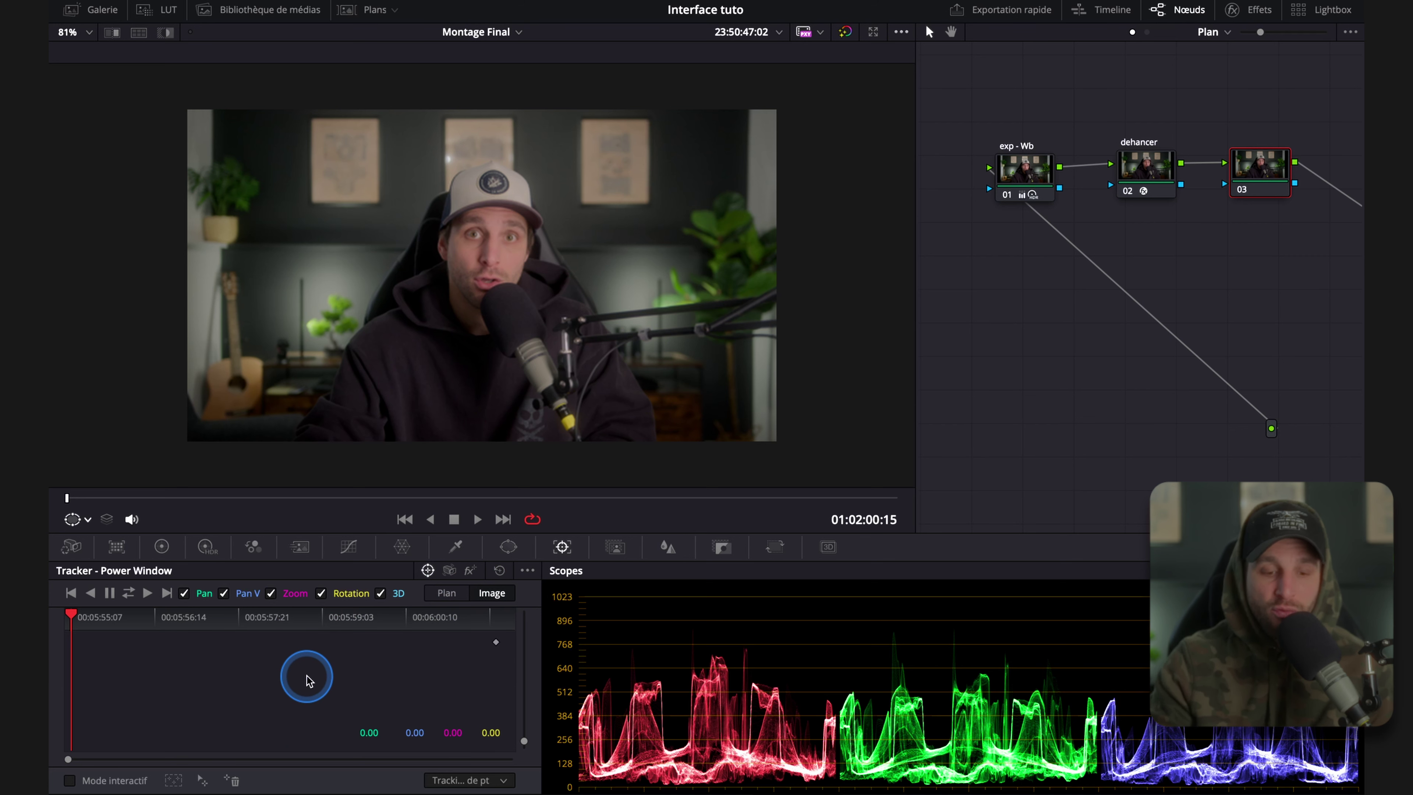
# Open the Magic Mask palette in Person mode and pick its stroke tool.
pyautogui.click(615, 550)
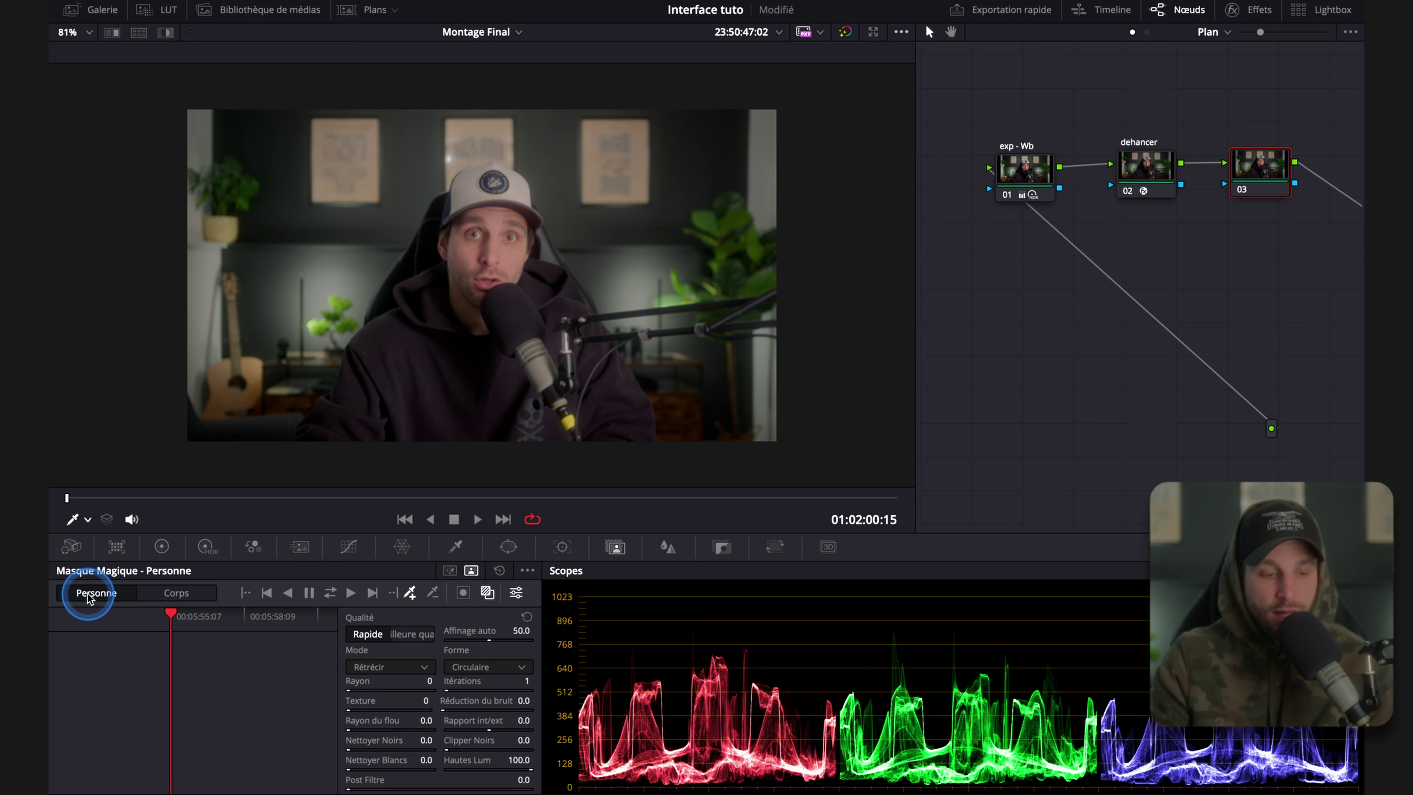
pyautogui.click(487, 595)
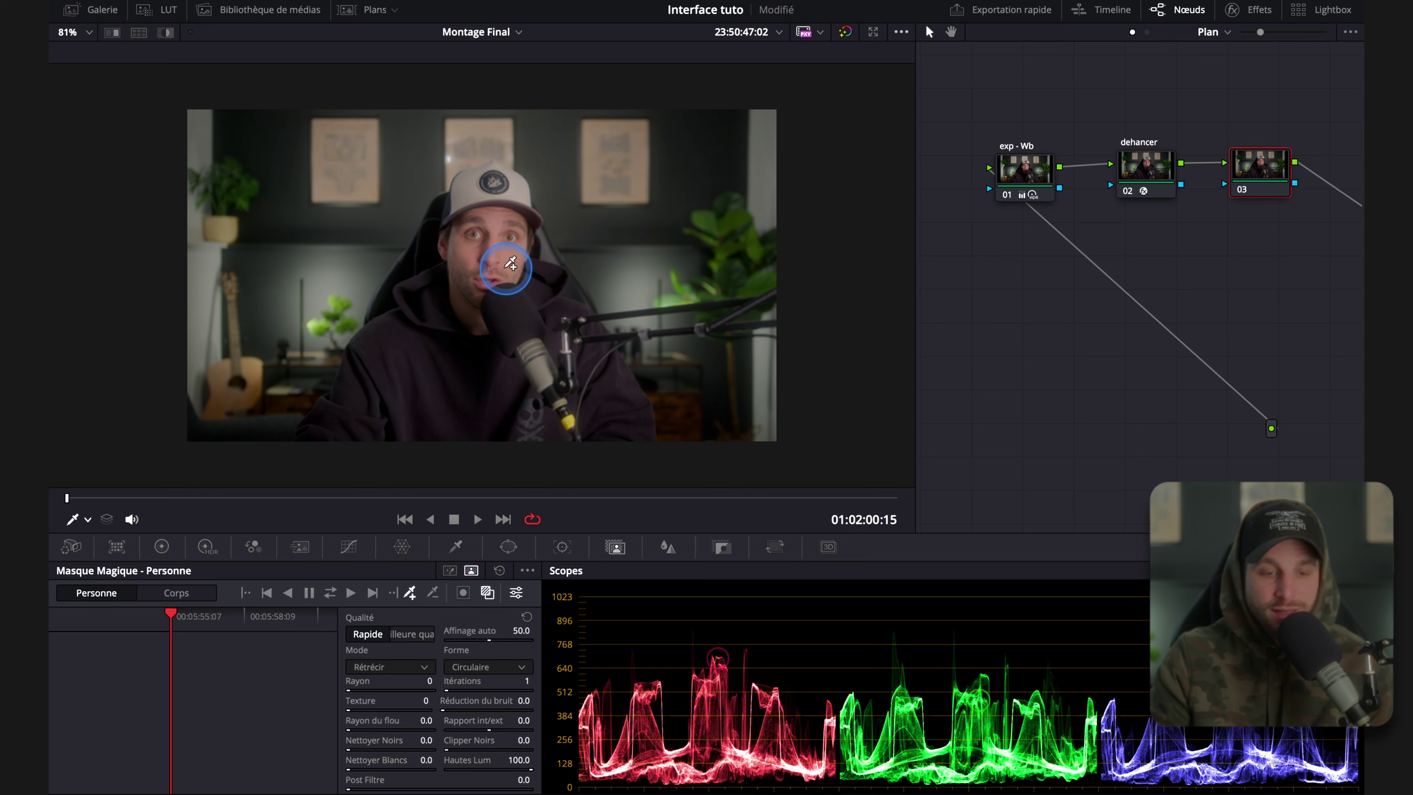
# Paint a Magic Mask stroke over the person, undo it, then view the Blur and Key palettes.
pyautogui.moveTo(484, 273); pyautogui.dragTo(423, 384)
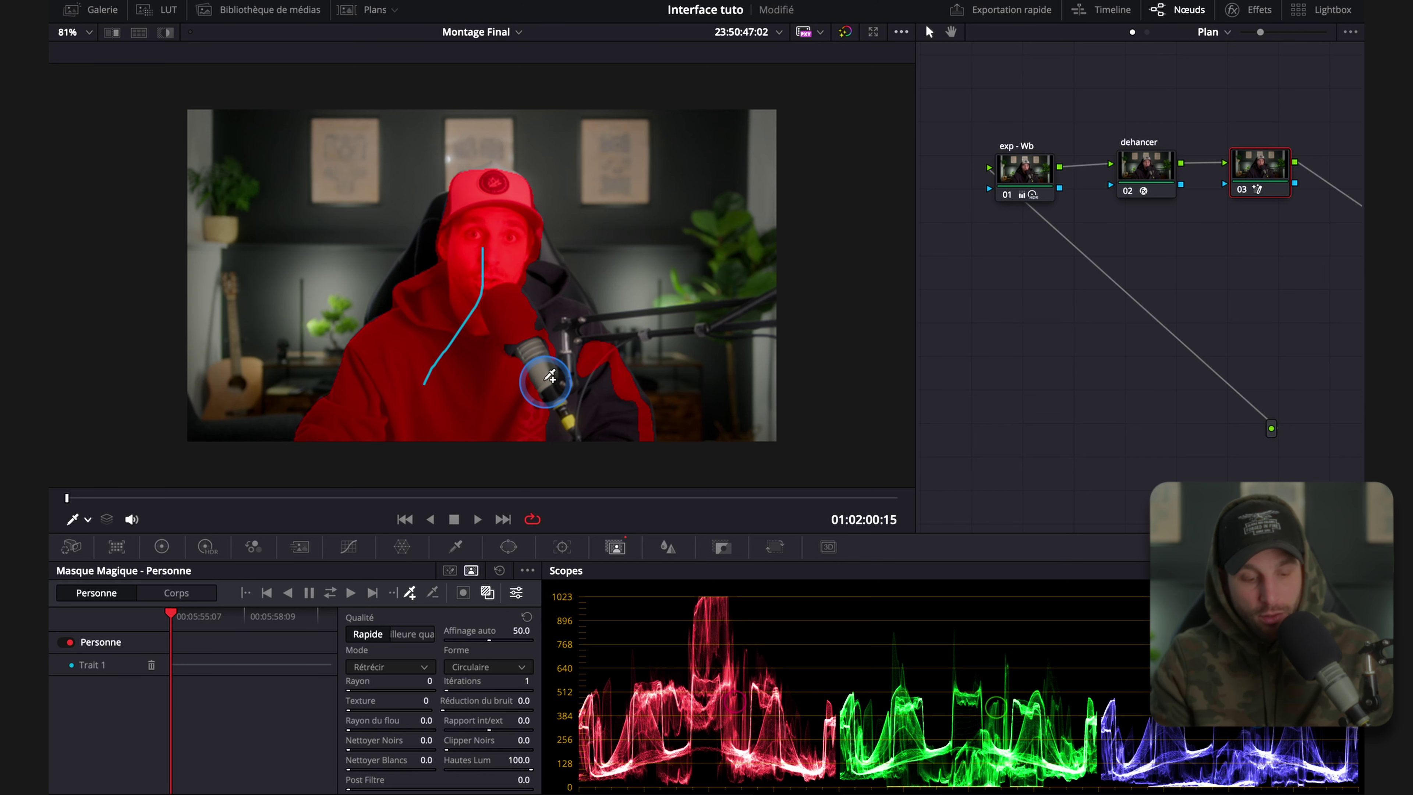
pyautogui.hotkey('ctrl', 'z')
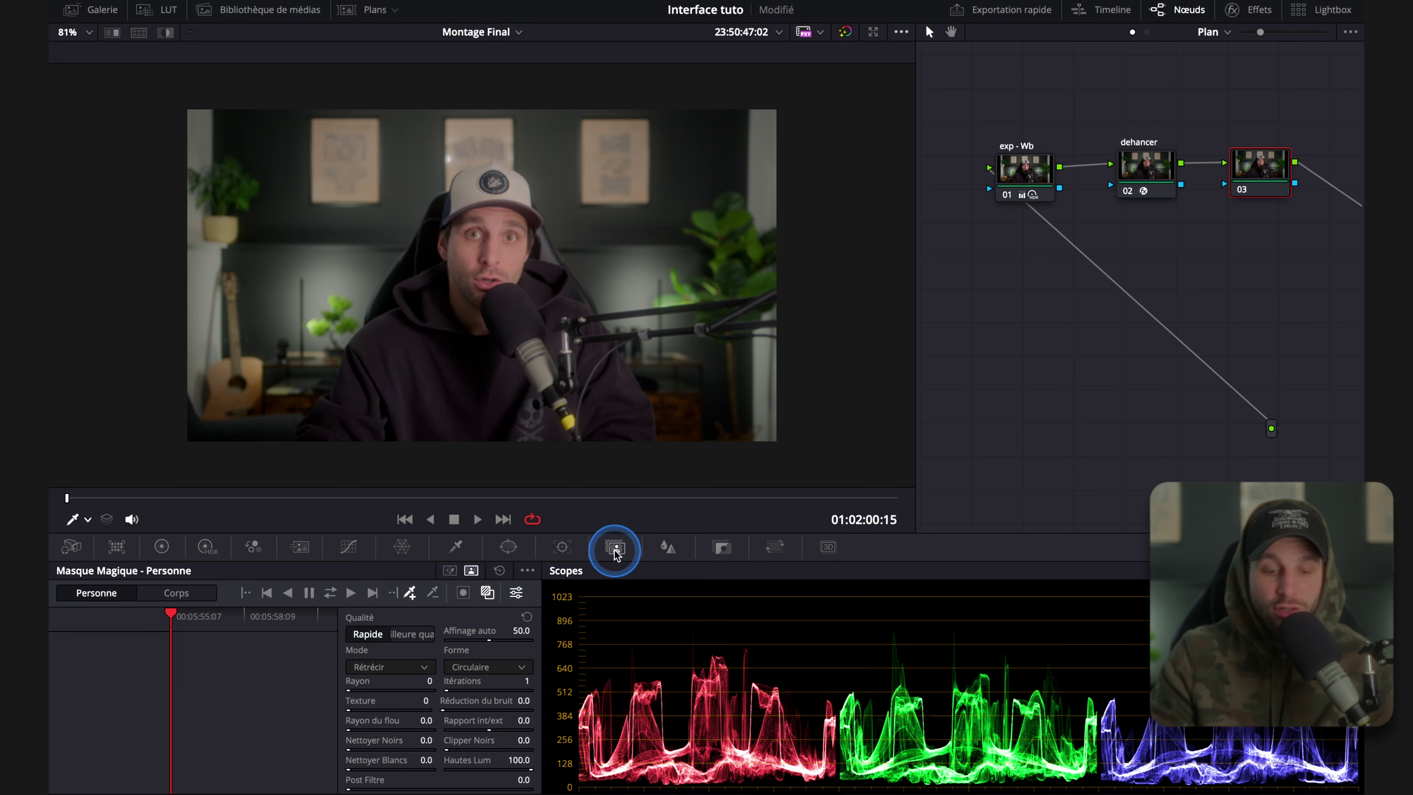
pyautogui.click(665, 548)
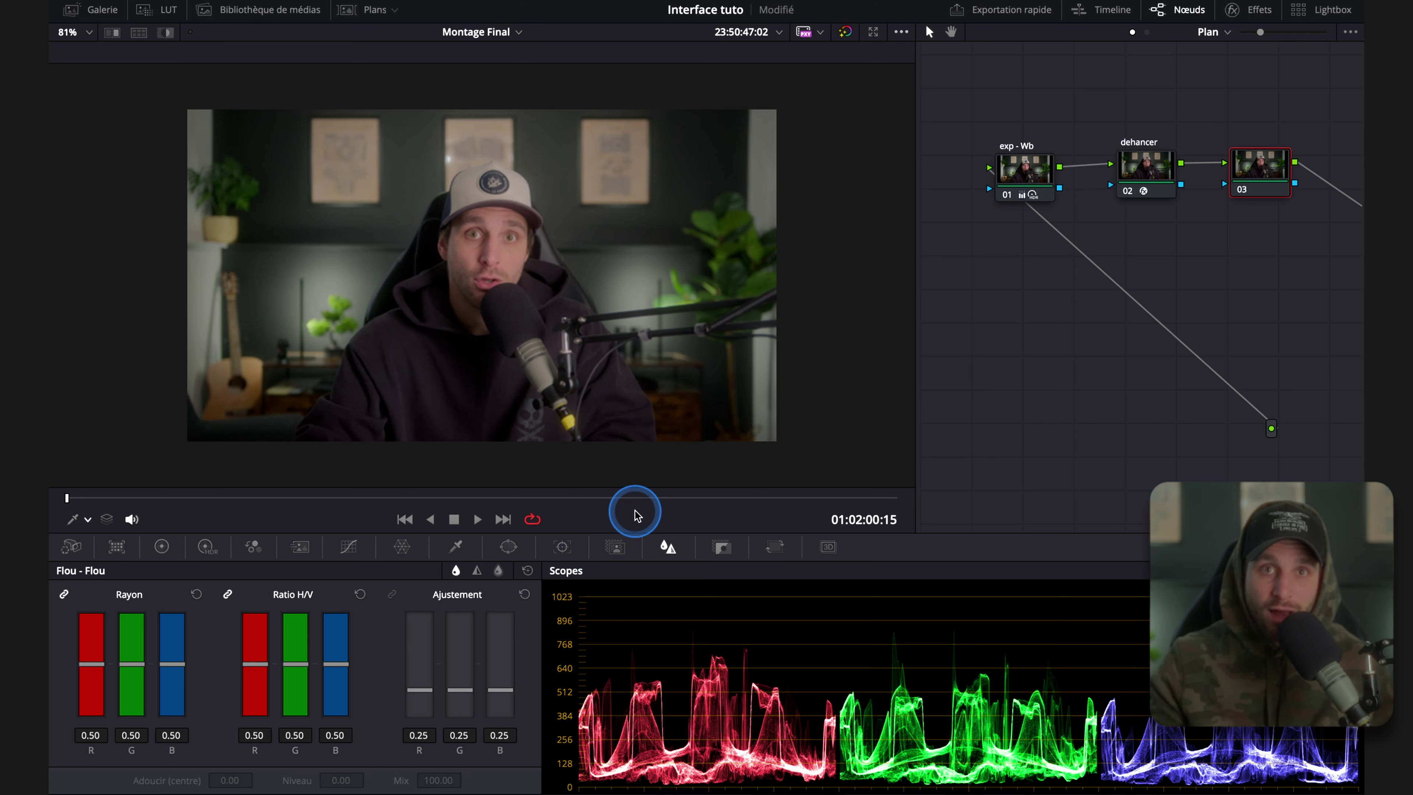
pyautogui.click(721, 547)
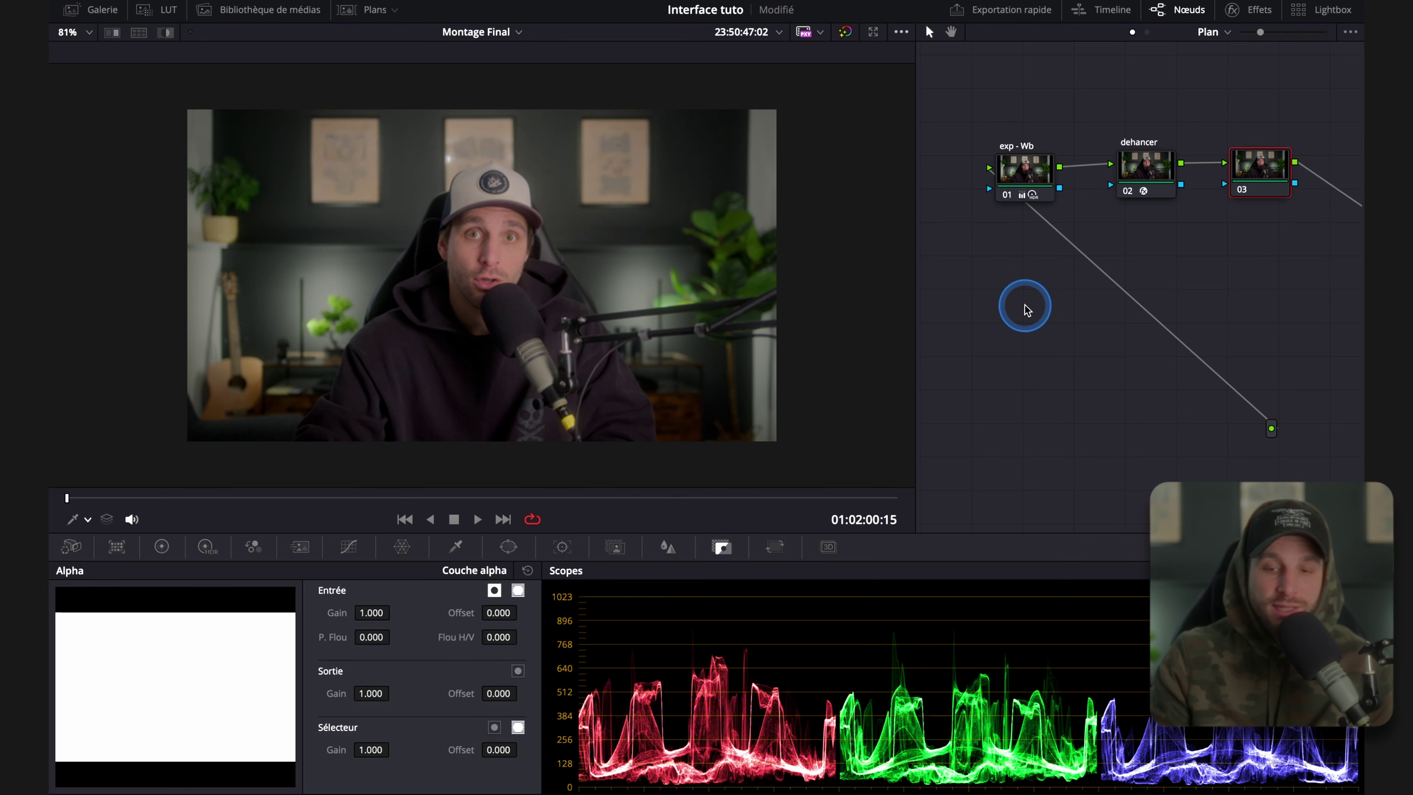
# Select node 02 'dehancer' in the node editor as the node being graded.
pyautogui.click(1154, 165)
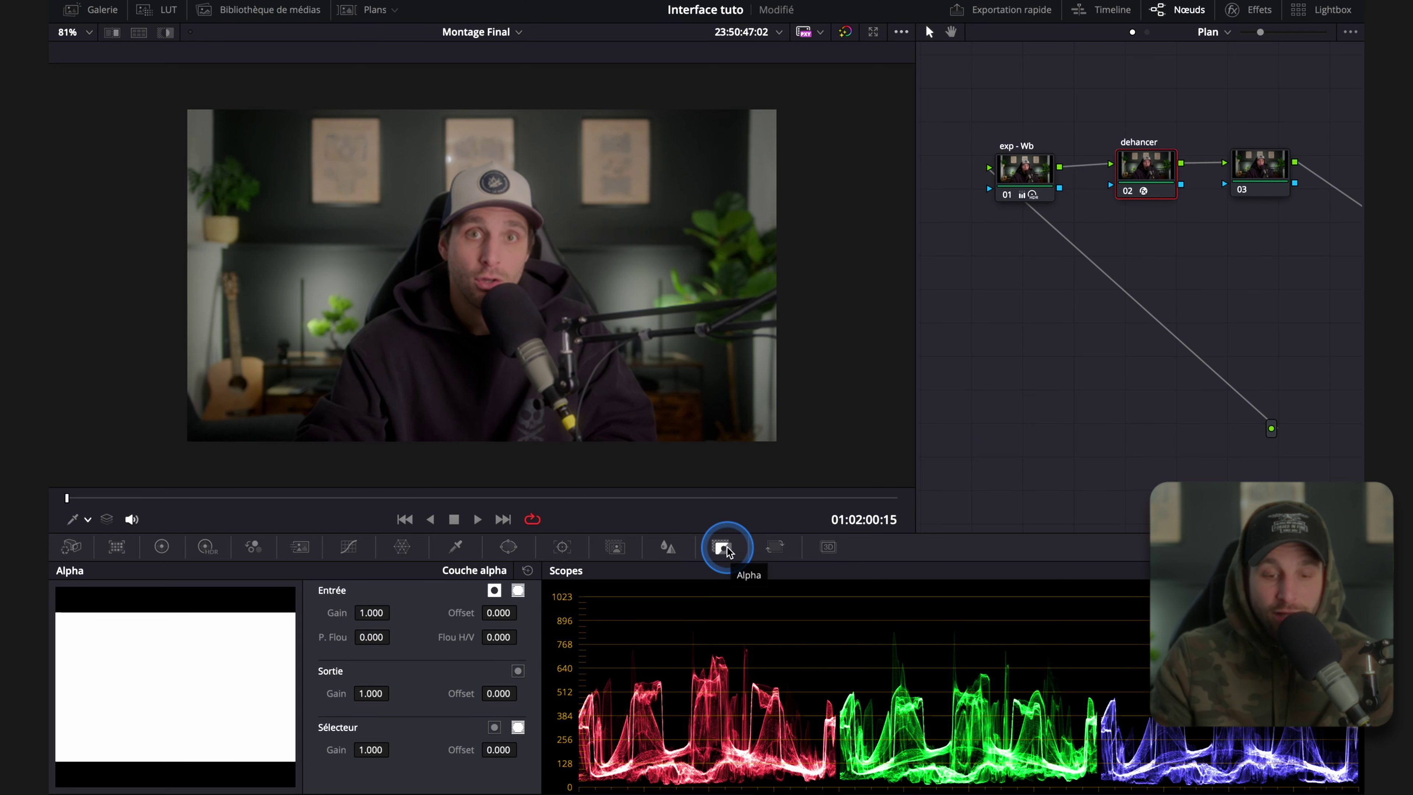
# In Source Sizing, try a Pan of 136.500, then undo it back to 0.500.
pyautogui.click(777, 549)
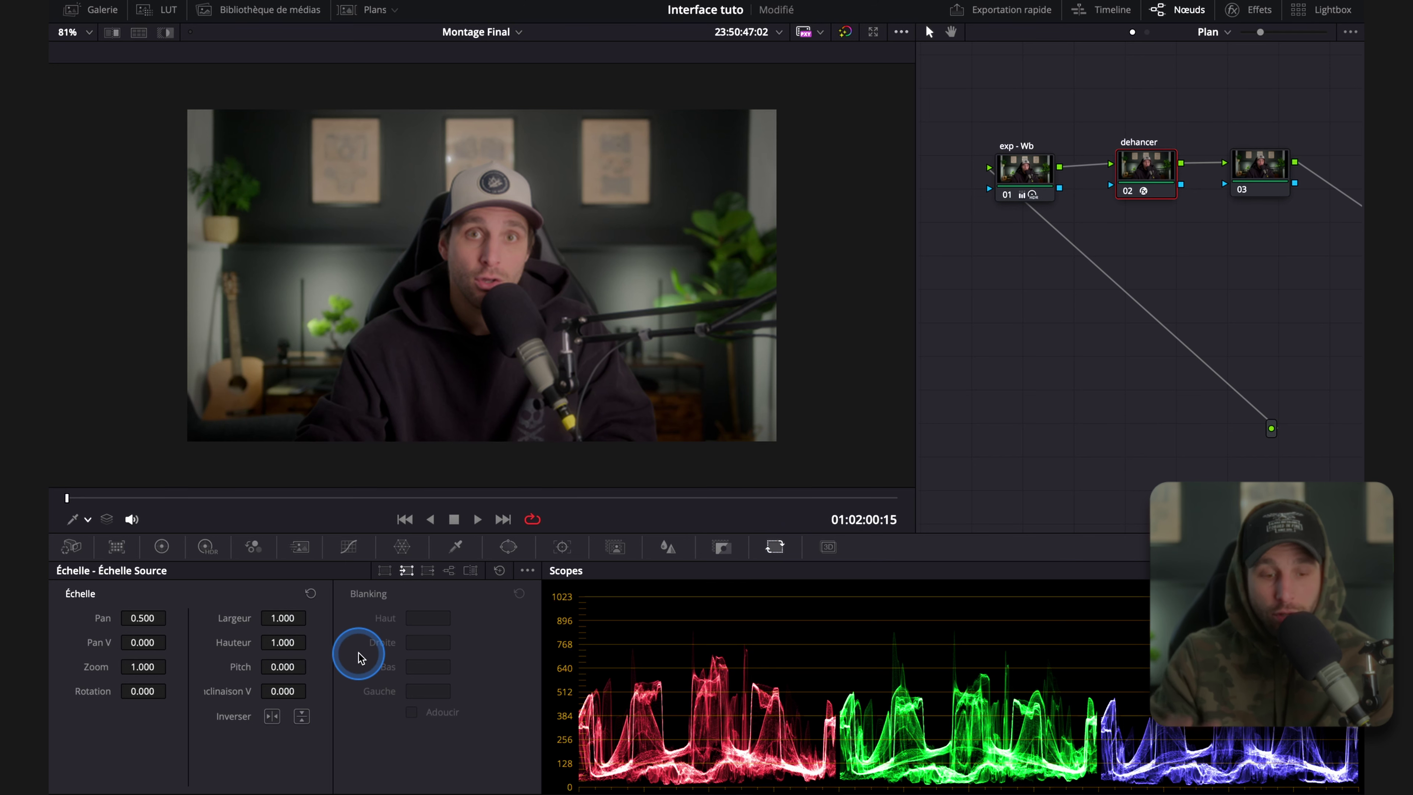
pyautogui.moveTo(133, 618); pyautogui.dragTo(135, 618)
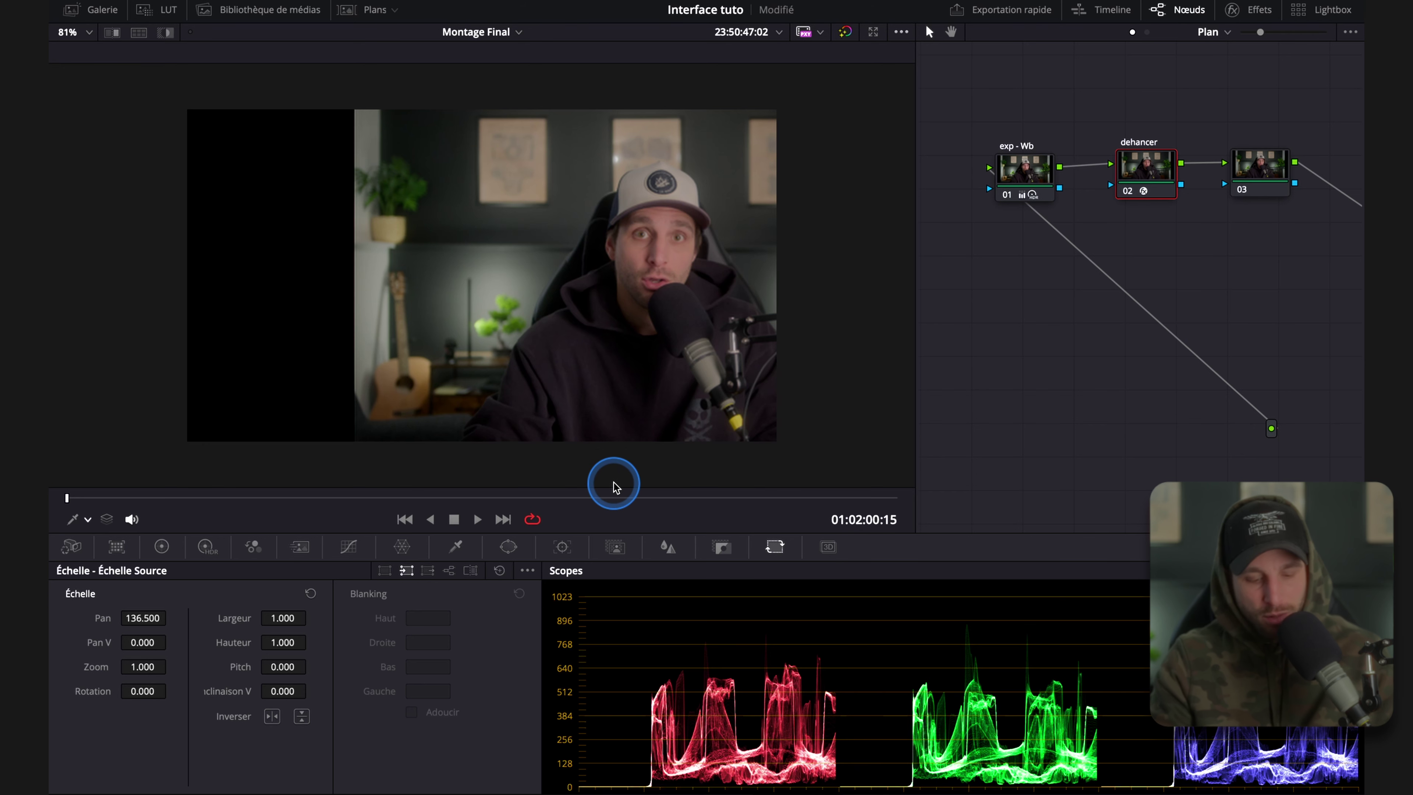
pyautogui.hotkey('ctrl', 'z')
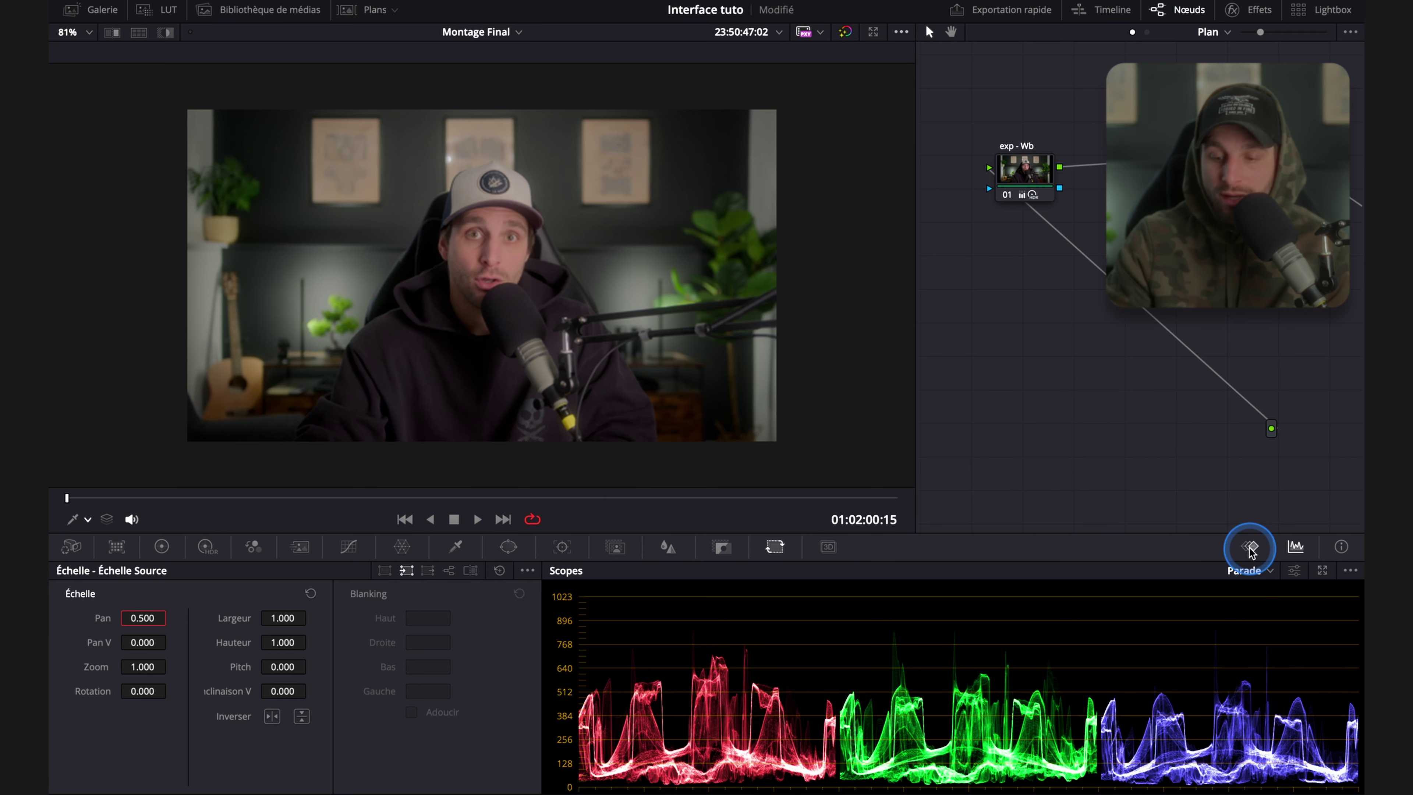
# Show the keyframe editor, advance the playhead to 00:05:55:16, and return to the scopes.
pyautogui.click(1248, 548)
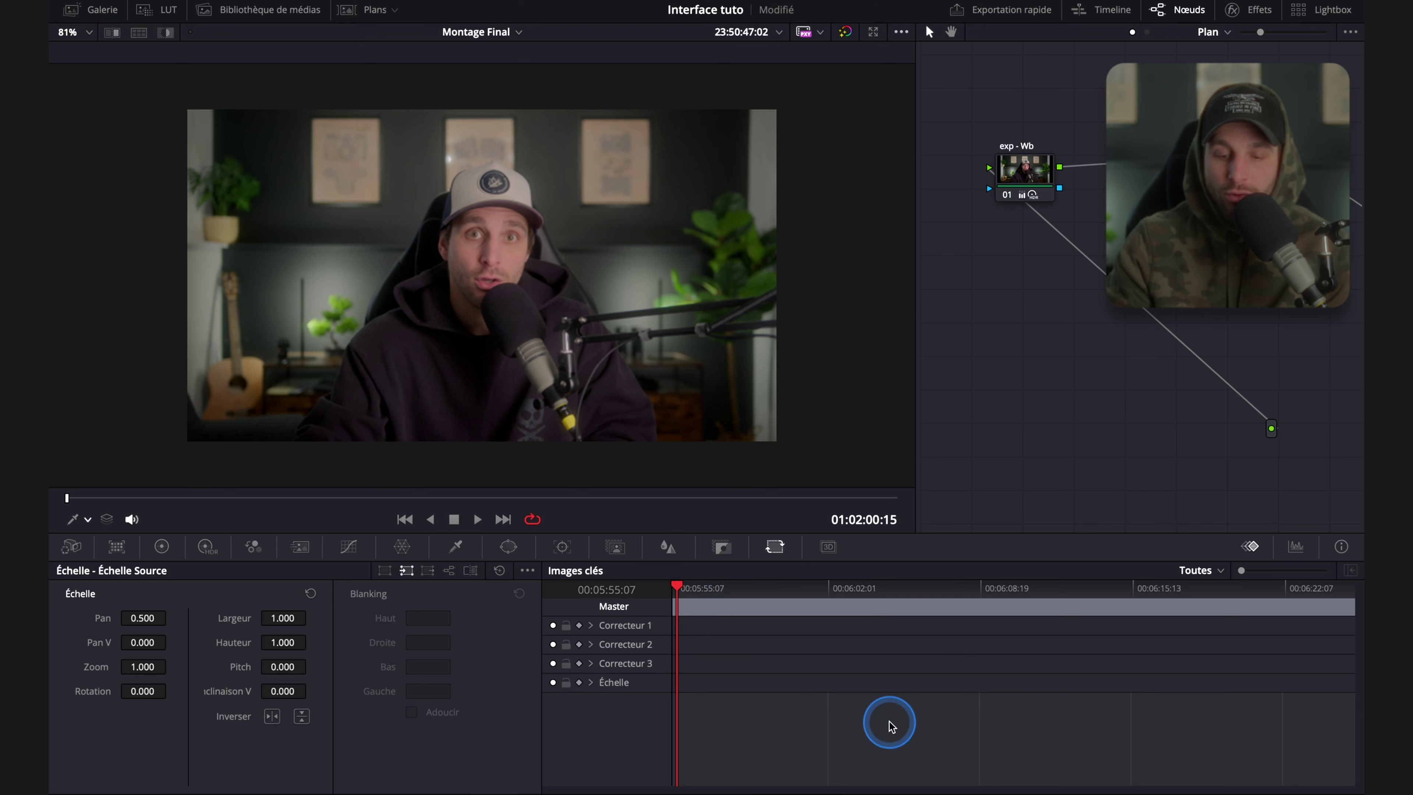
pyautogui.moveTo(675, 585); pyautogui.dragTo(713, 605)
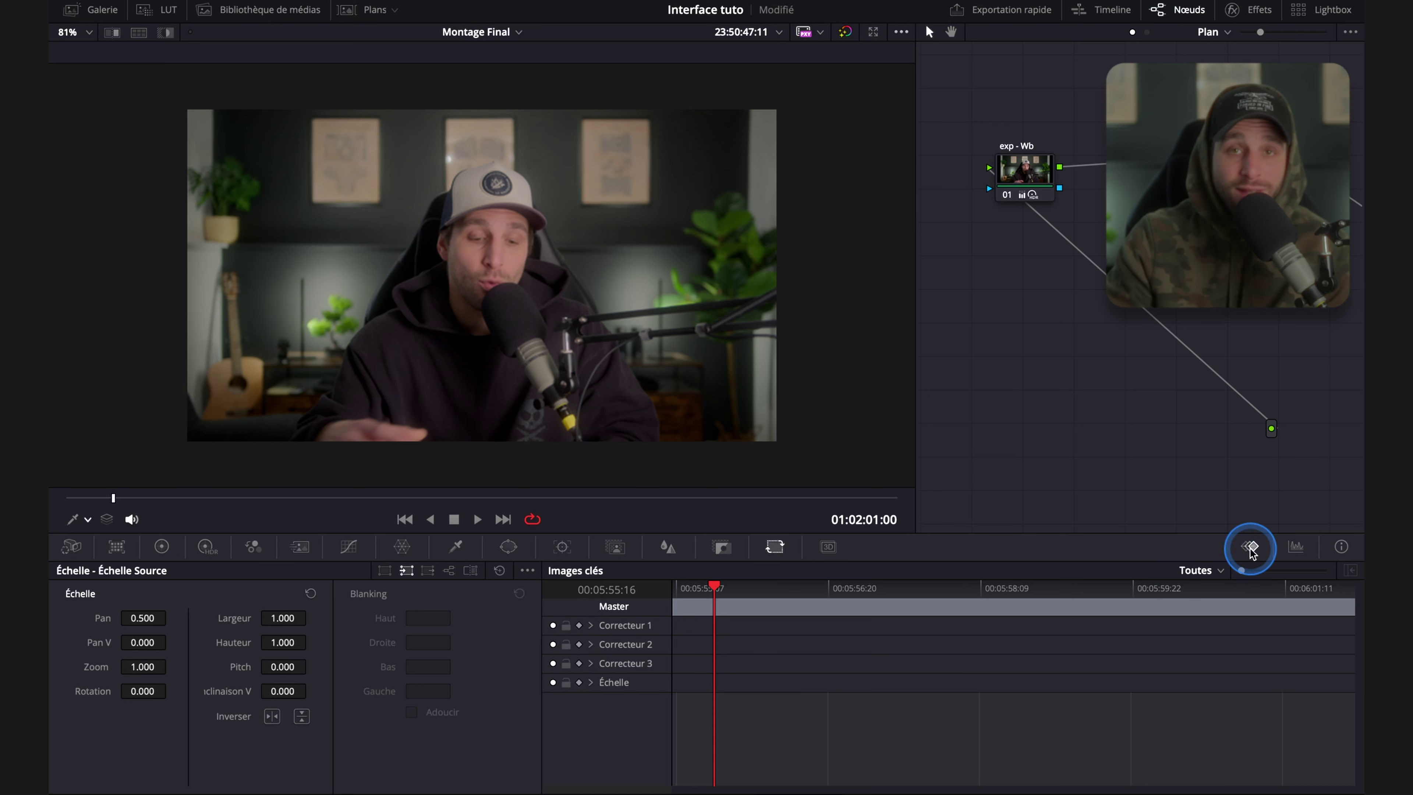
pyautogui.click(1296, 550)
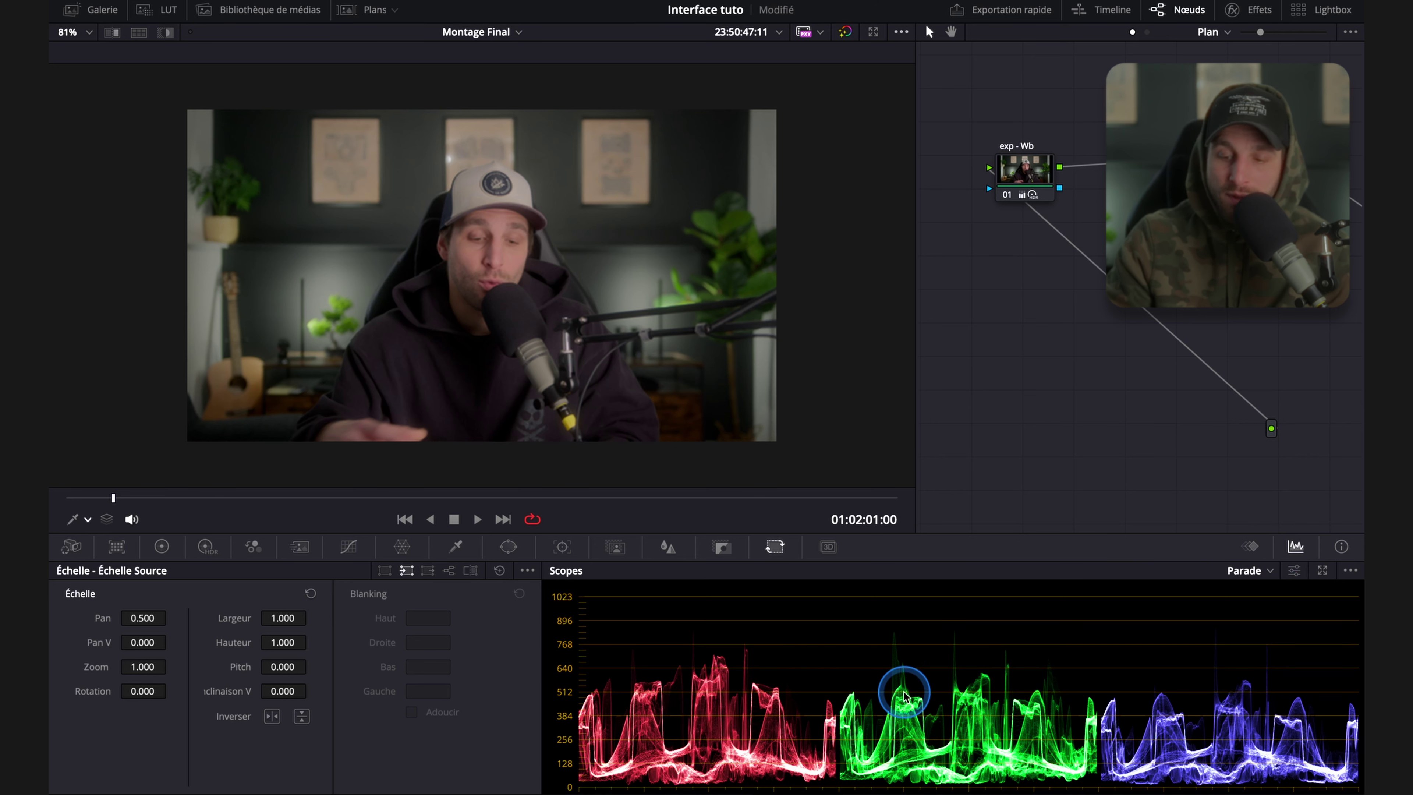
# Preview the Waveform, Vectorscope, Histogram and CIE chromaticity scope types in turn.
pyautogui.click(1270, 573)
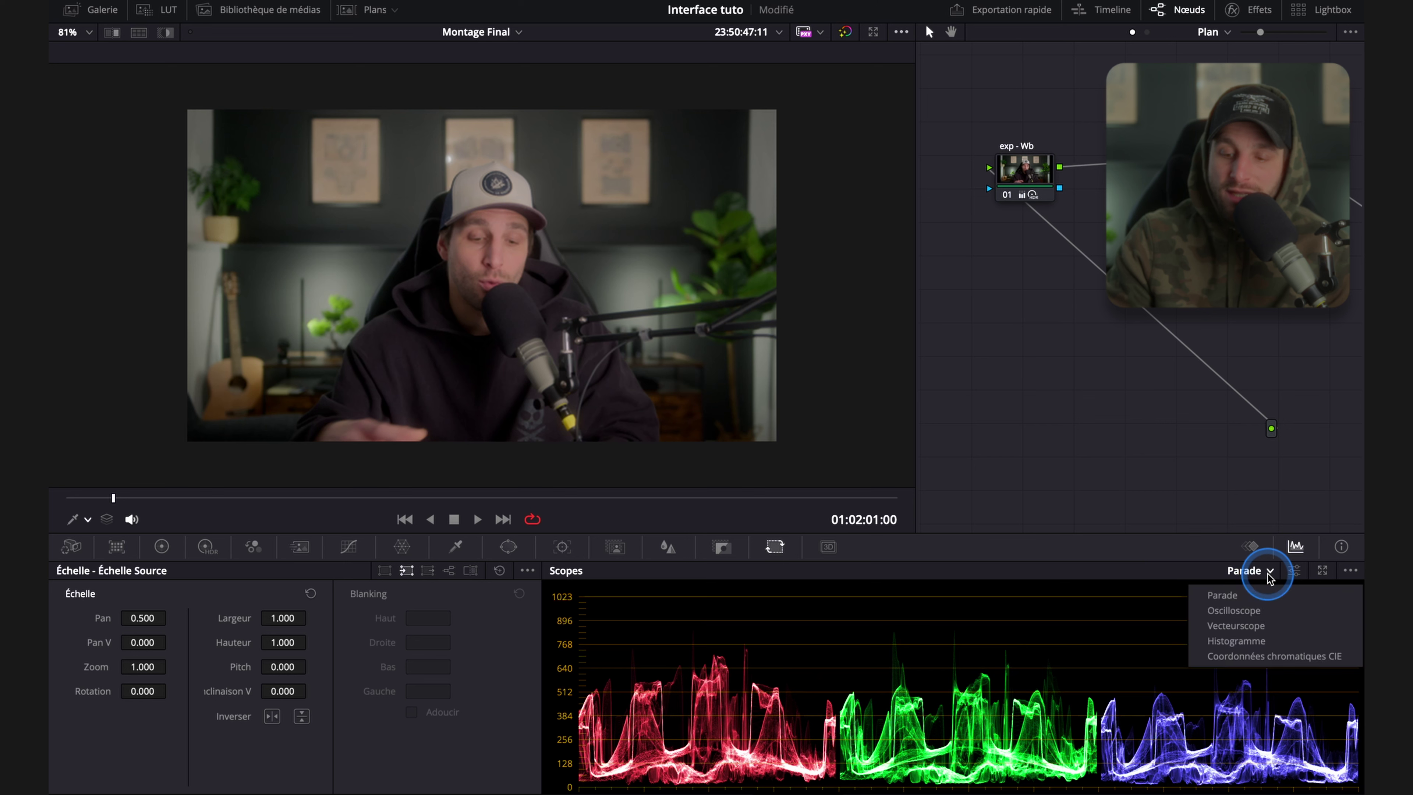
pyautogui.click(1234, 611)
pyautogui.click(1271, 572)
pyautogui.click(1235, 626)
pyautogui.click(1264, 579)
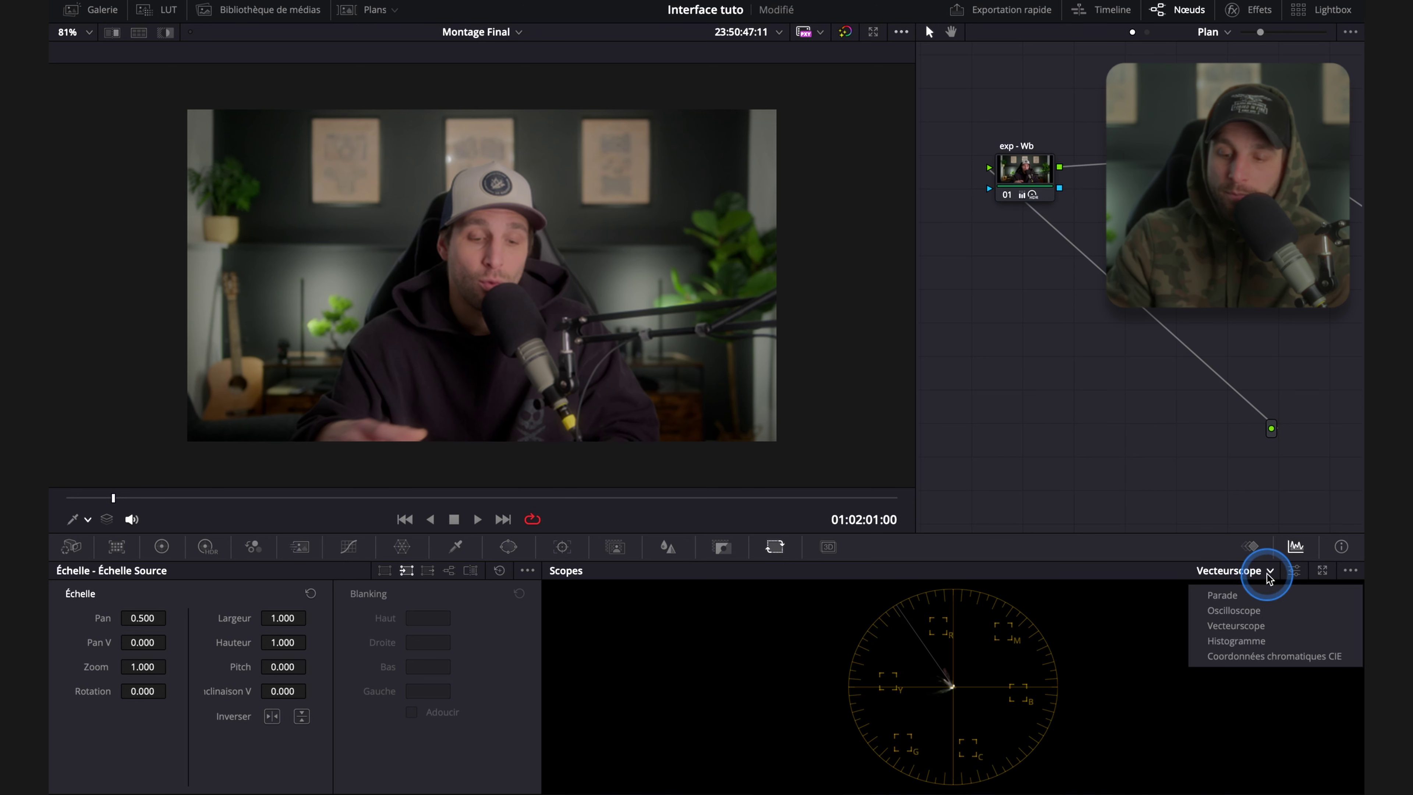
pyautogui.click(1246, 641)
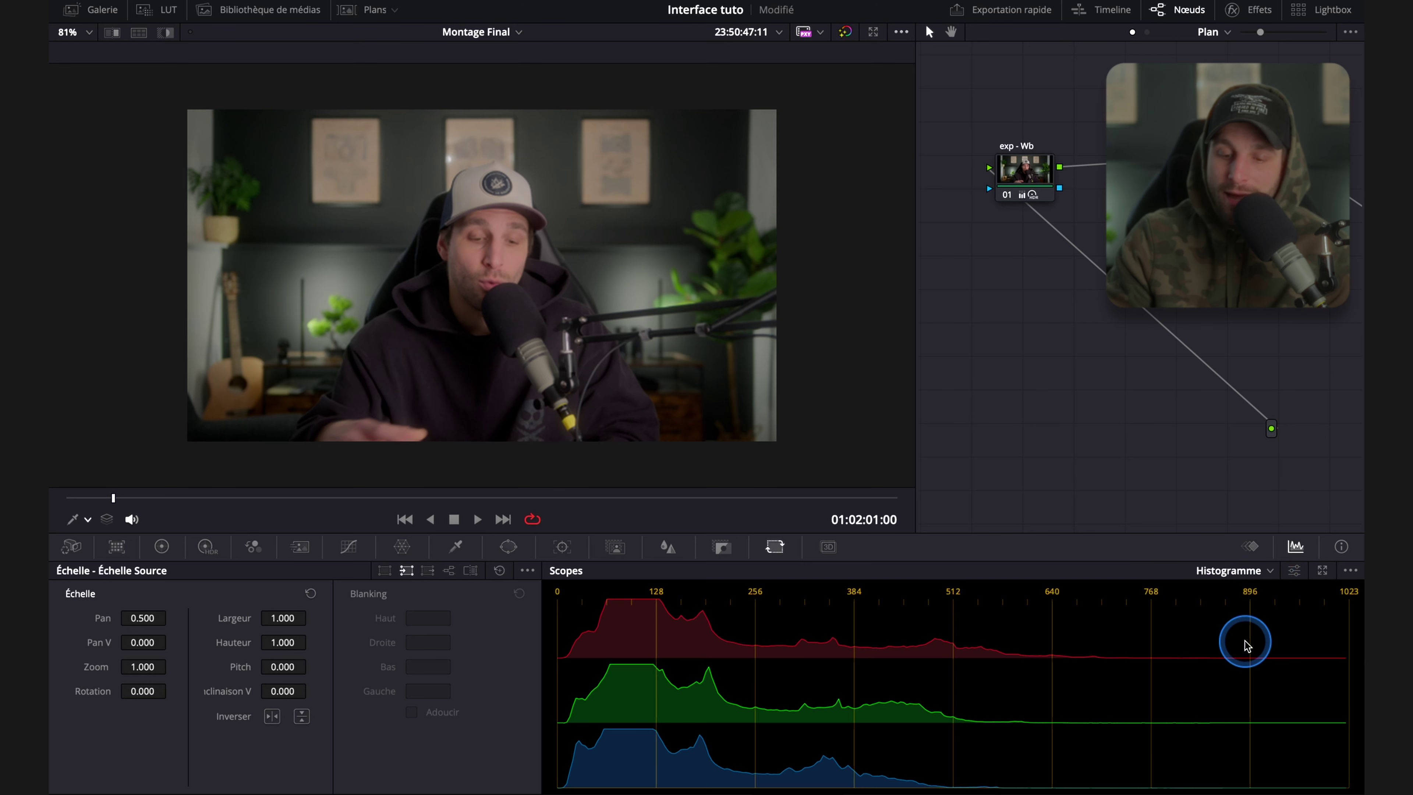
pyautogui.click(1262, 571)
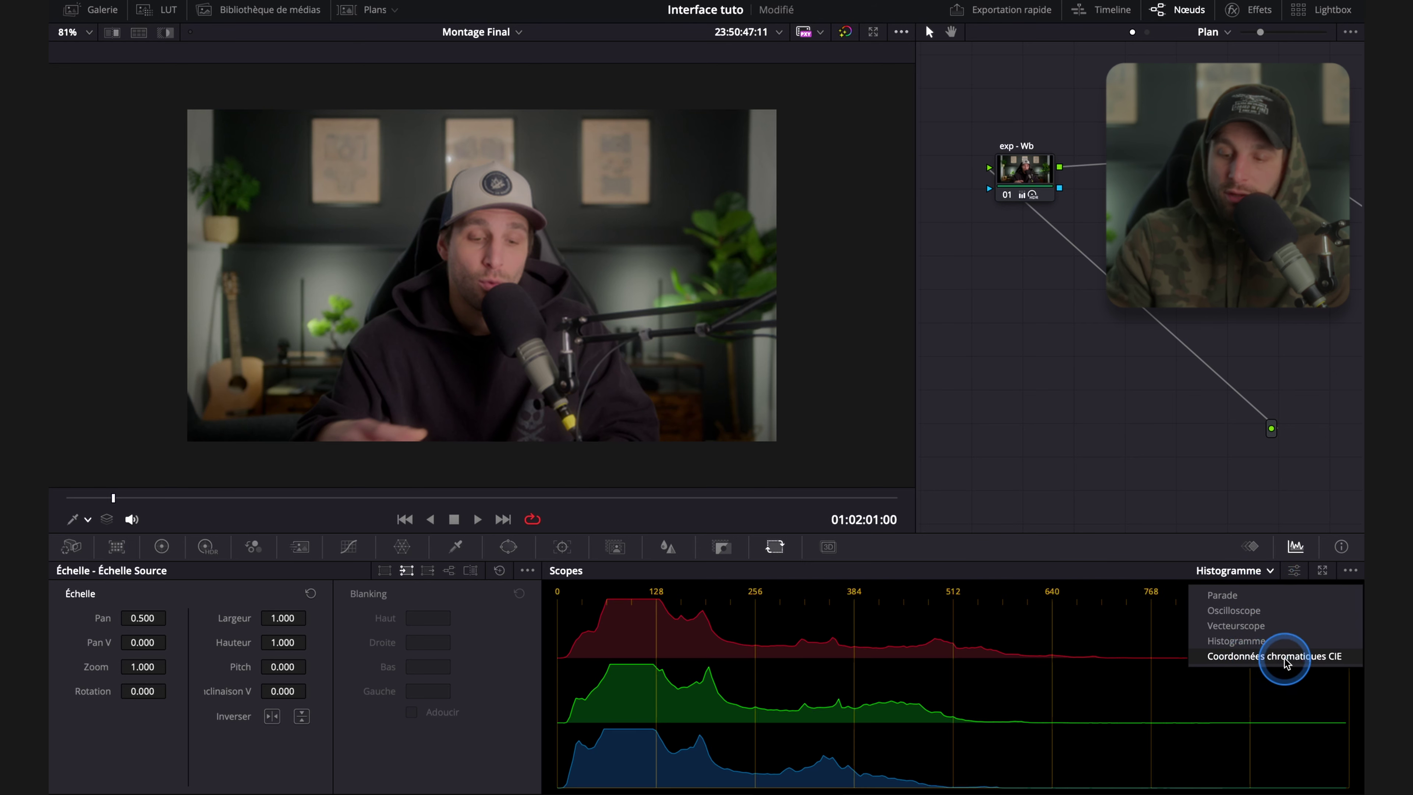
pyautogui.click(1242, 656)
# Set the scope back to the RGB parade, then show the keyframe editor again.
pyautogui.click(1268, 570)
pyautogui.click(1153, 598)
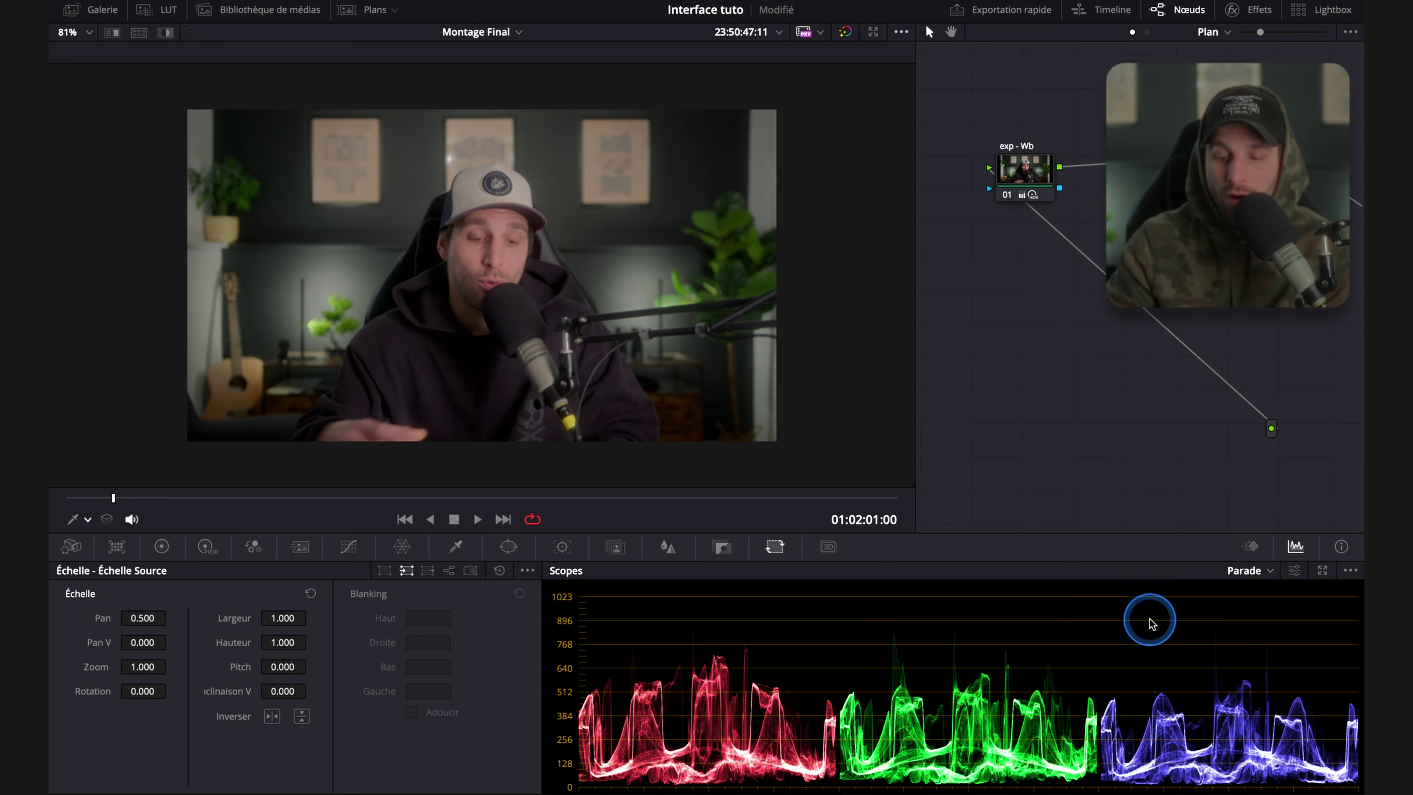
pyautogui.click(1246, 570)
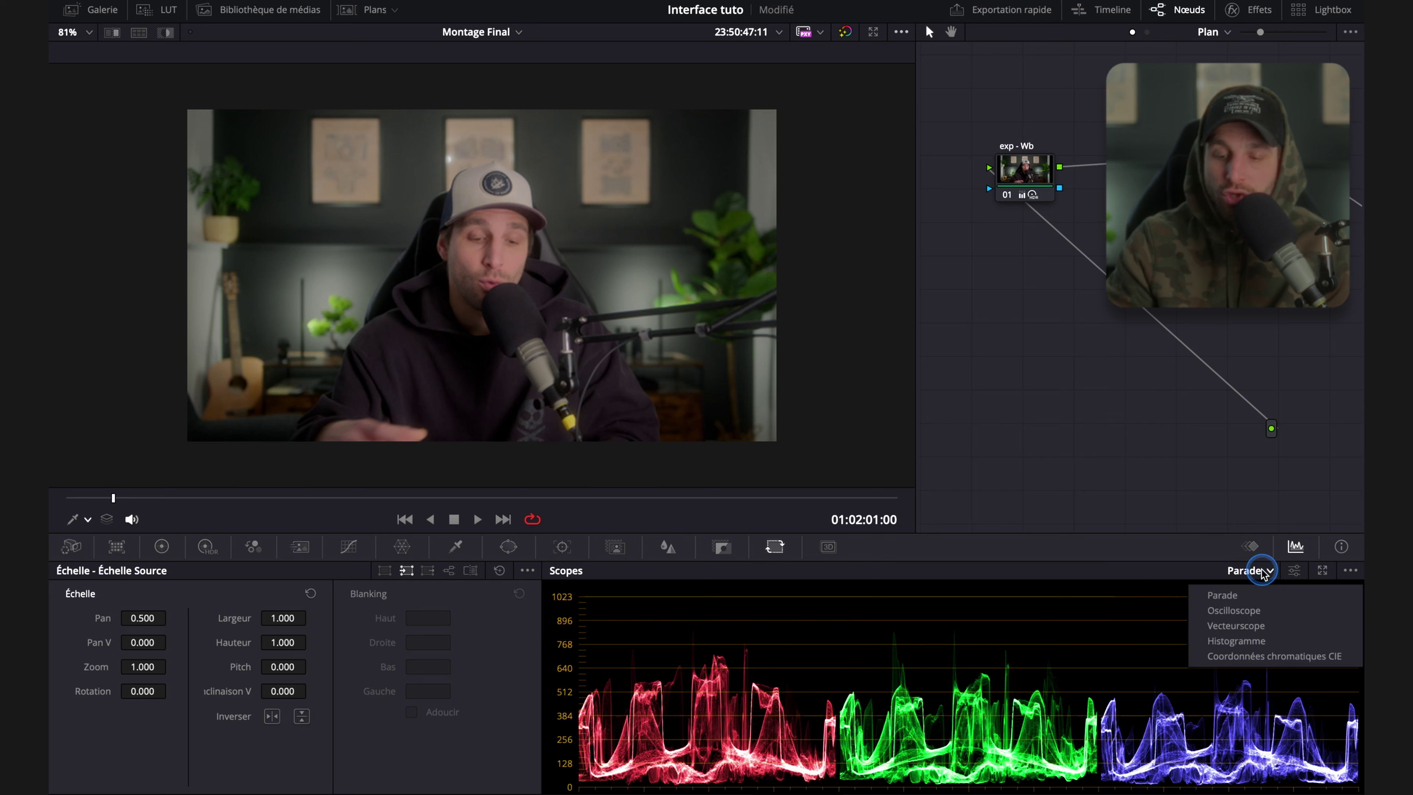
pyautogui.click(1181, 573)
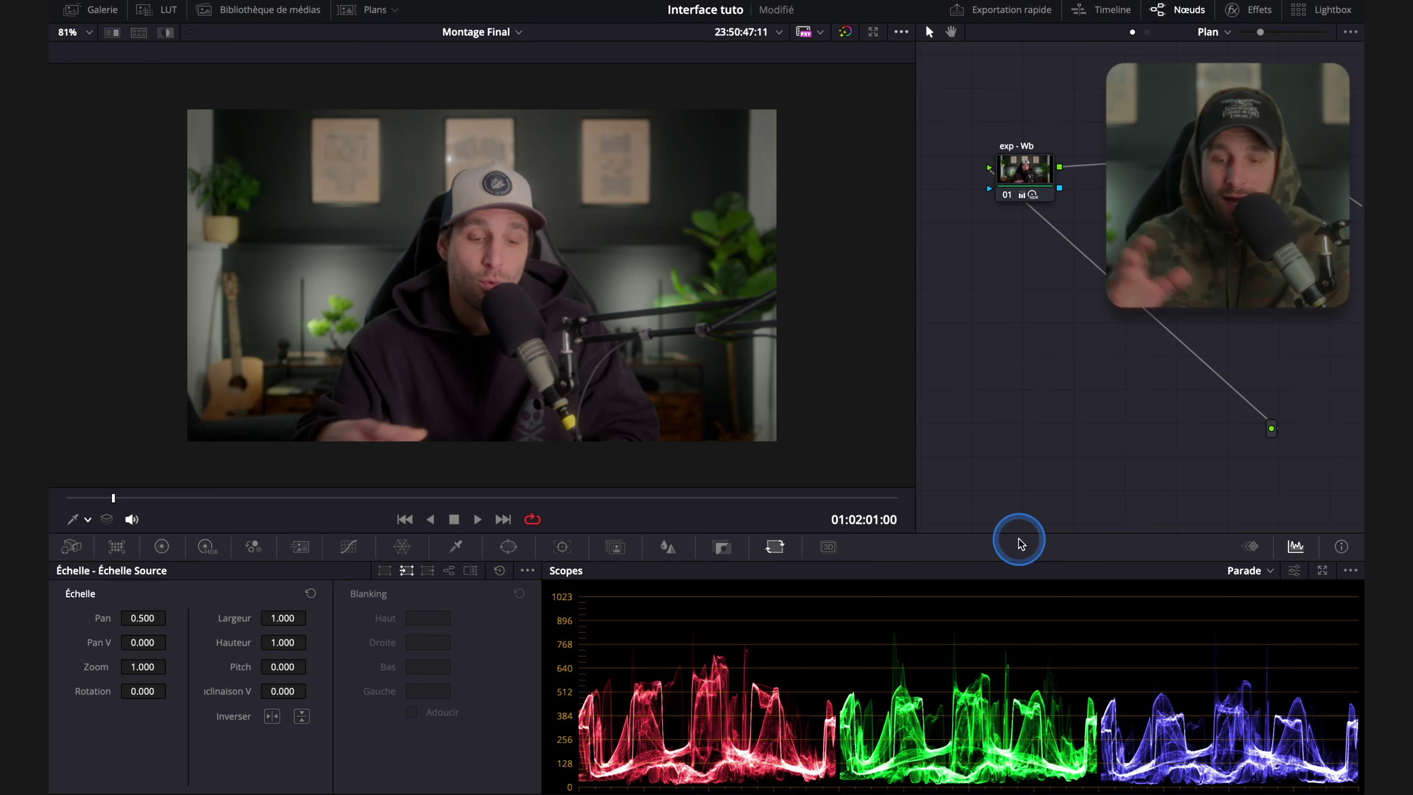
pyautogui.click(1251, 546)
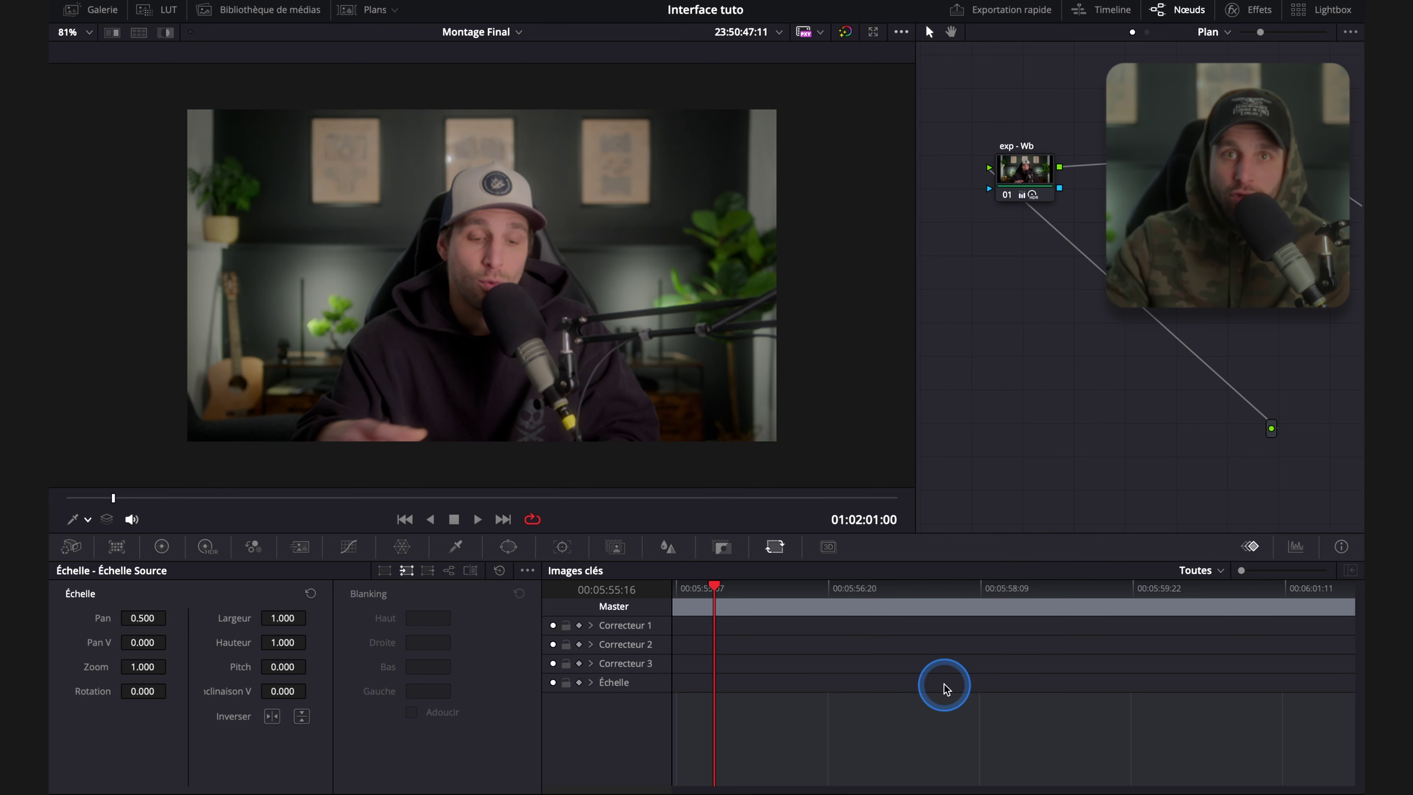
# Restore the RGB parade scope, view the clip Informations, then open the primary colour wheels.
pyautogui.click(1302, 552)
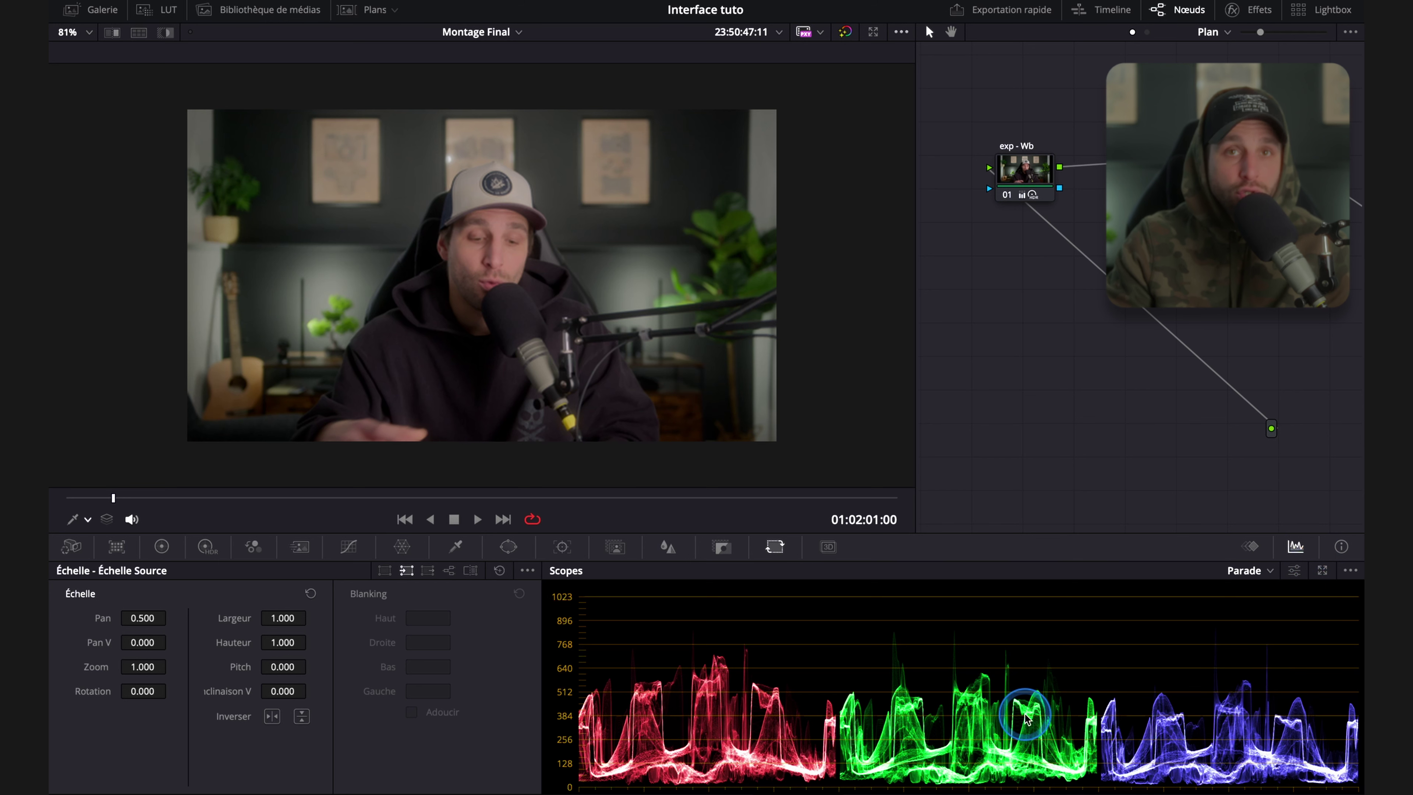
pyautogui.click(1341, 547)
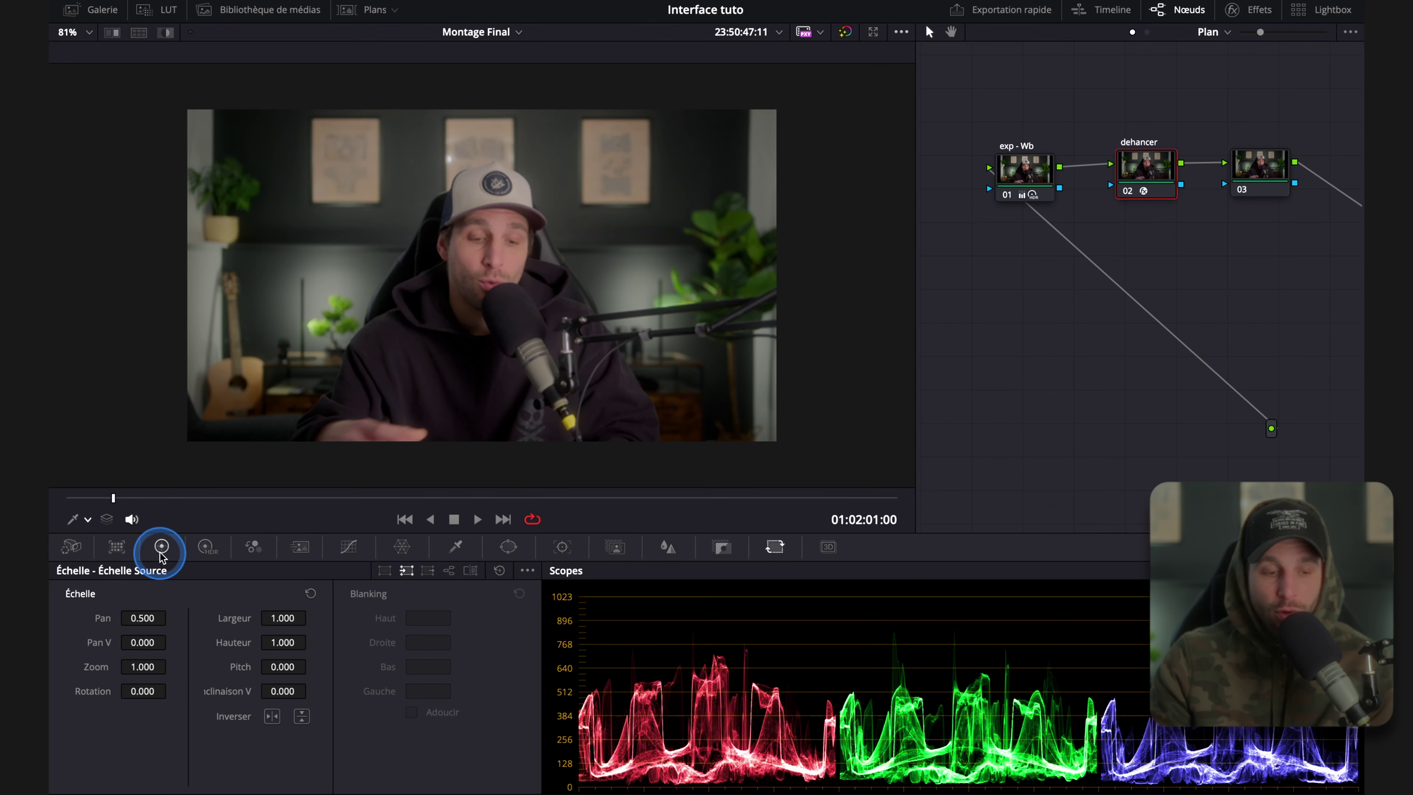
pyautogui.click(161, 548)
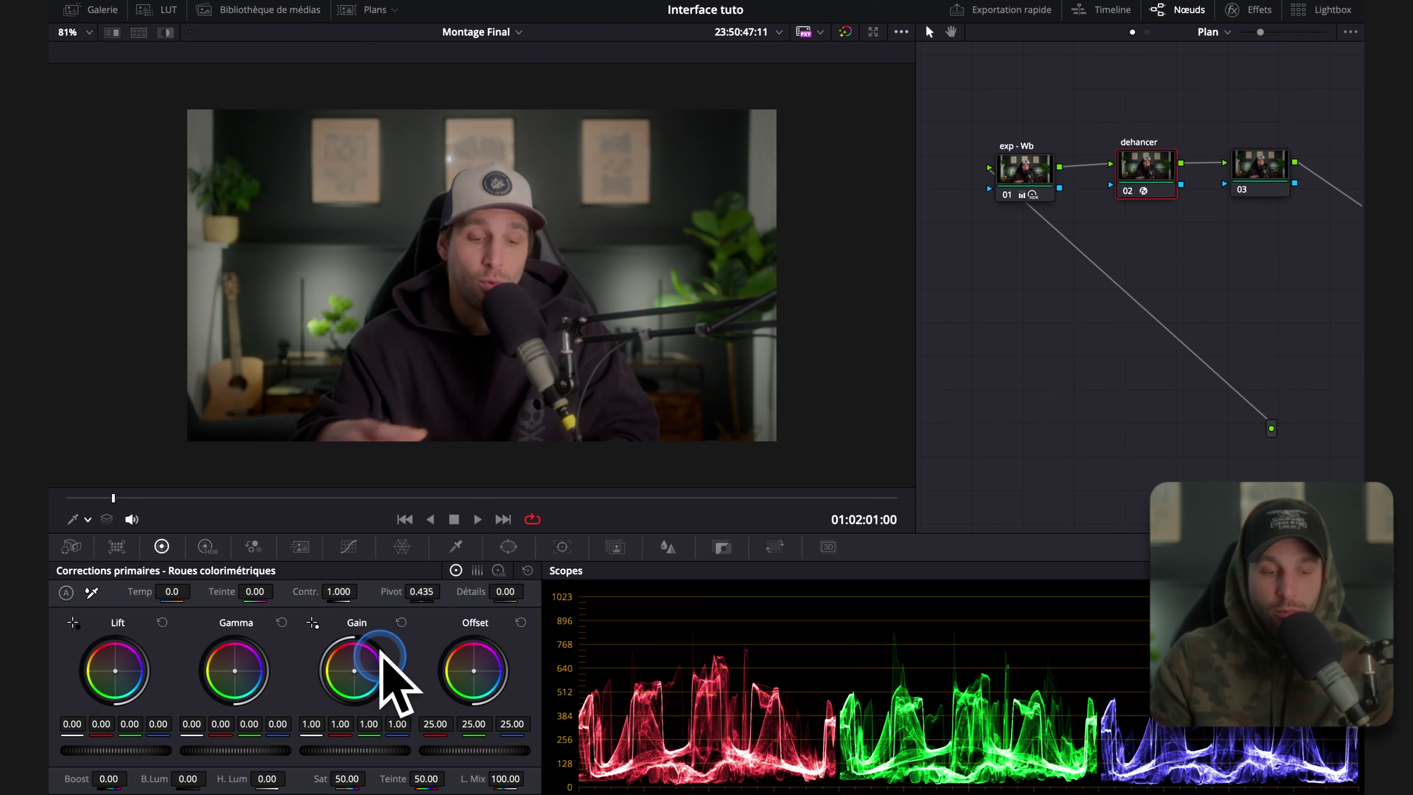